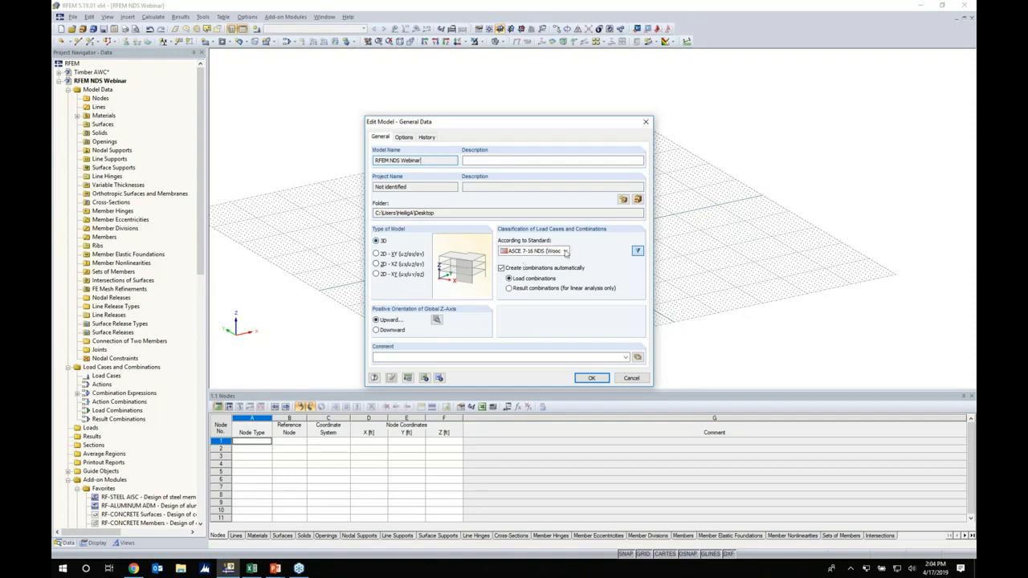
Accept the model's general data with ASCE 7-16 NDS (Wood) as the standard for load cases and combinations
left_click(566, 250)
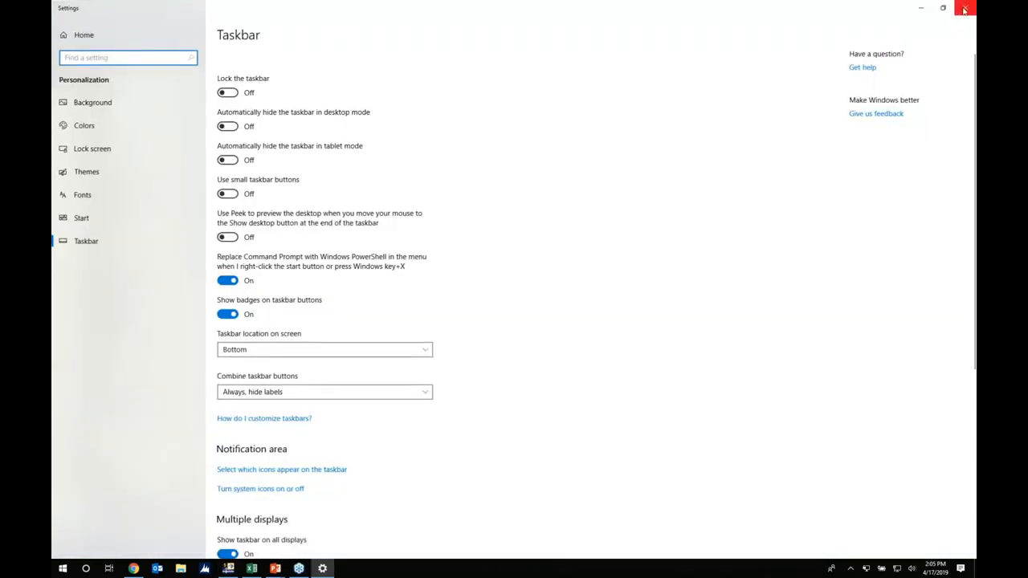
left_click(965, 7)
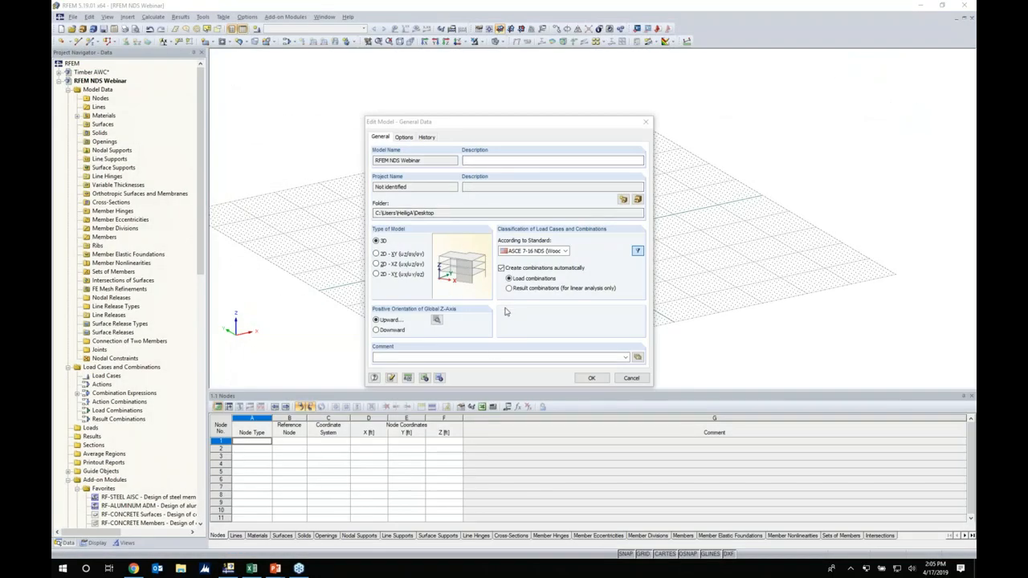
left_click(592, 378)
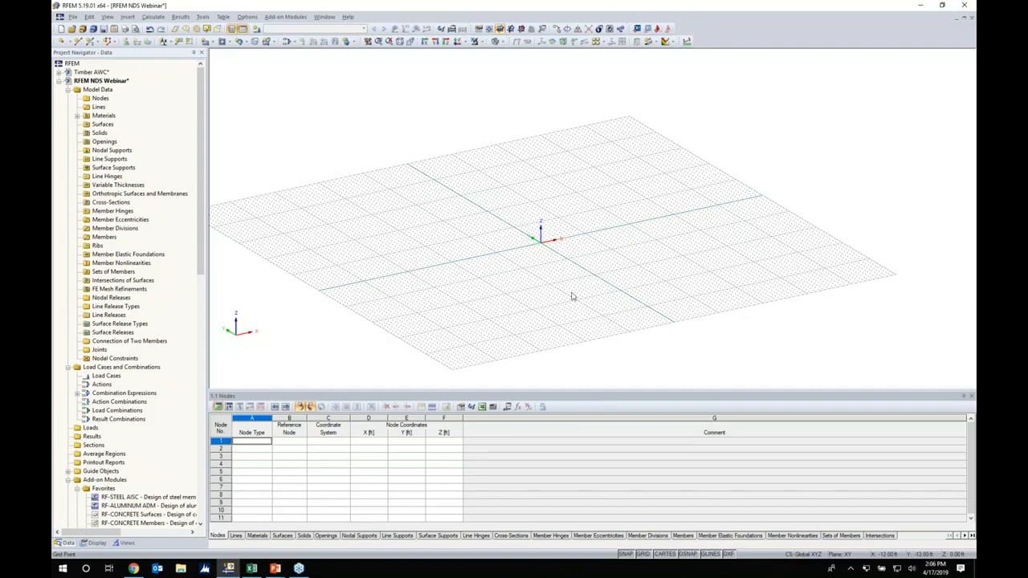
Set the work plane grid to 100 points in the positive and negative sides of both directions
right_click(642, 553)
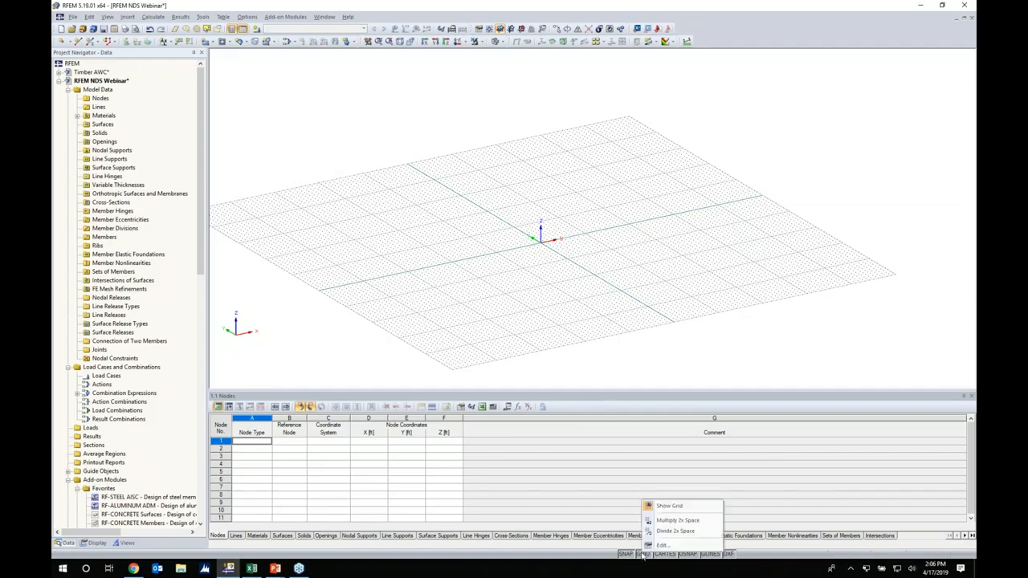
left_click(659, 546)
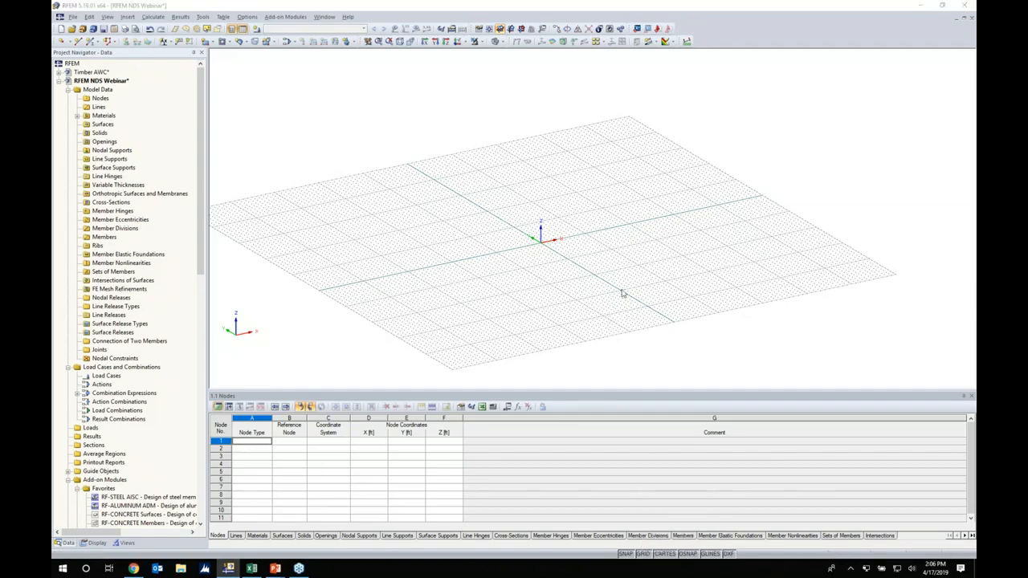
left_click_drag(565, 279, 614, 278)
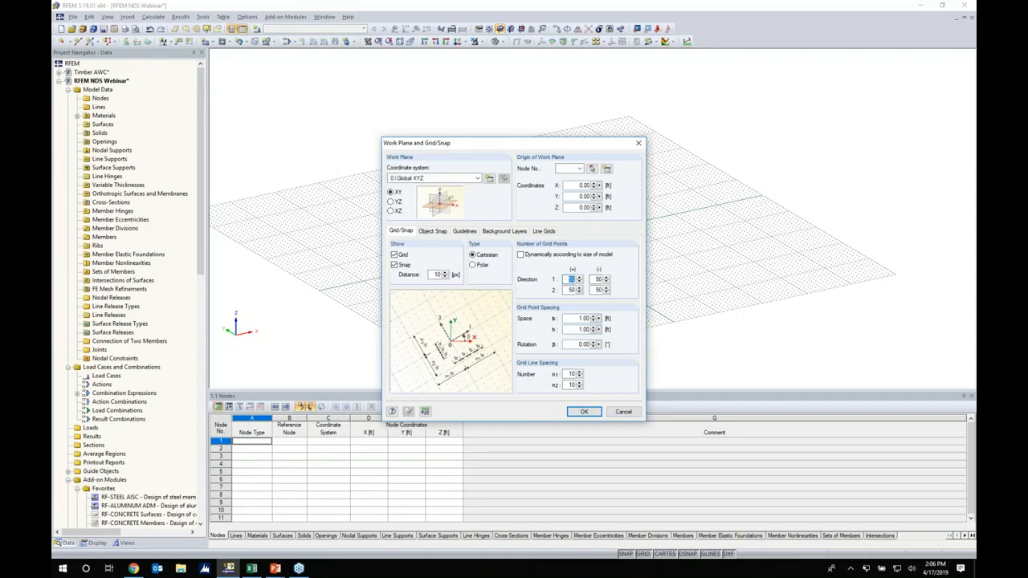
type("100")
key("Tab")
type("100")
key("Tab")
type("100")
key("Tab")
type("100")
left_click(579, 412)
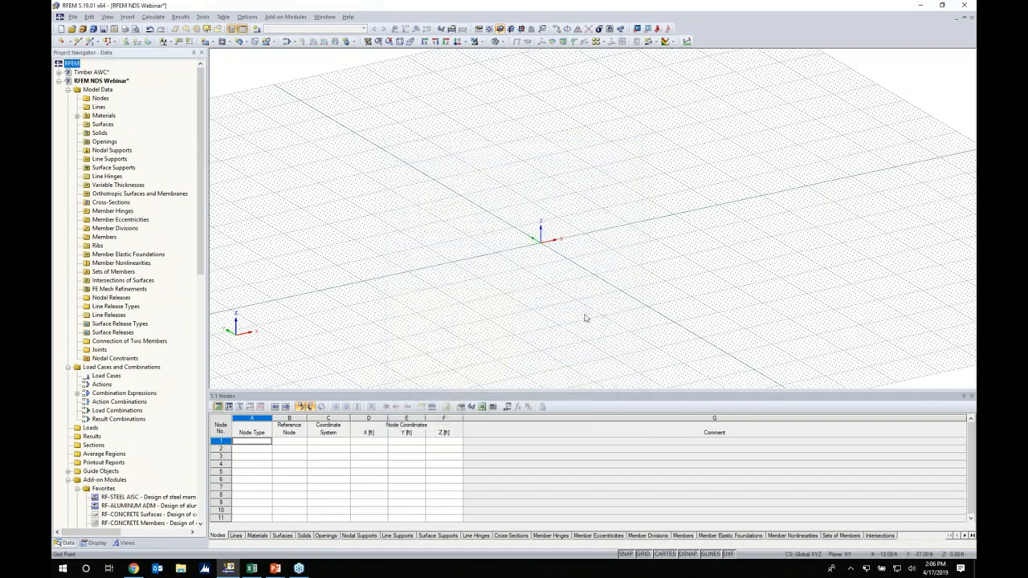
Switch the work plane to XZ and shrink the node table to enlarge the modelling area
middle_click_drag(599, 266, 461, 301)
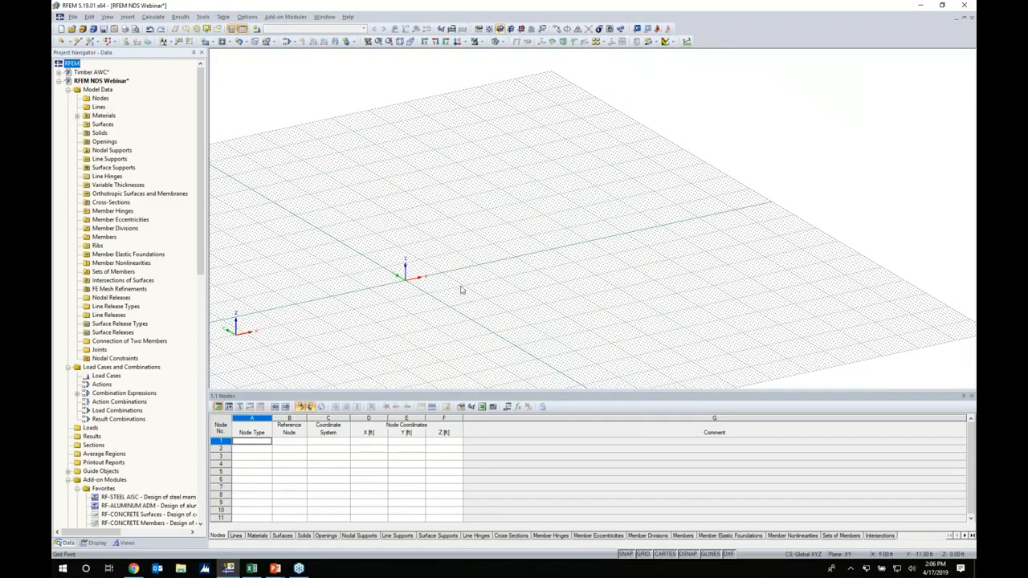
left_click(521, 29)
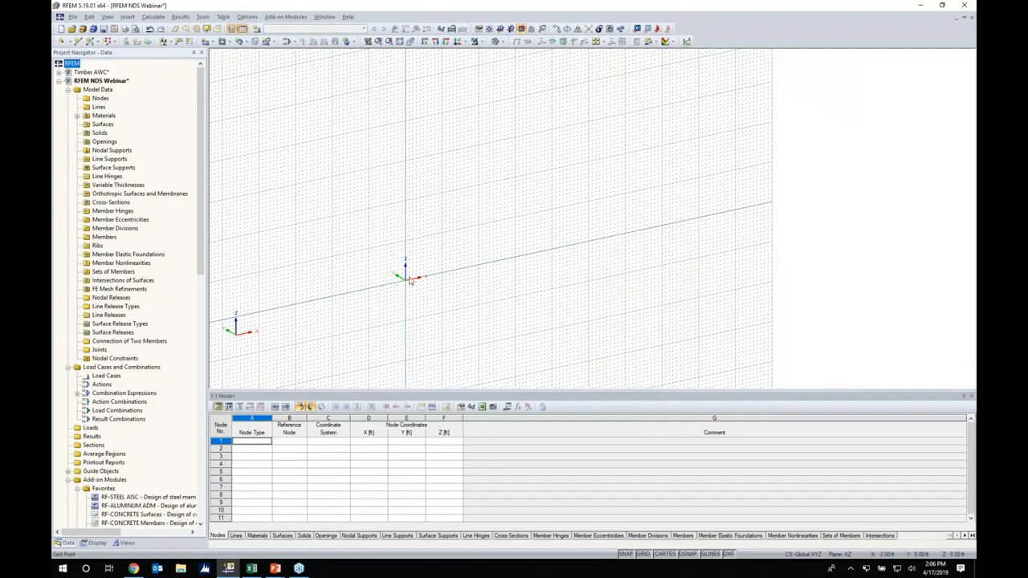
middle_click_drag(414, 296, 486, 335)
scroll(488, 282, "up", 5)
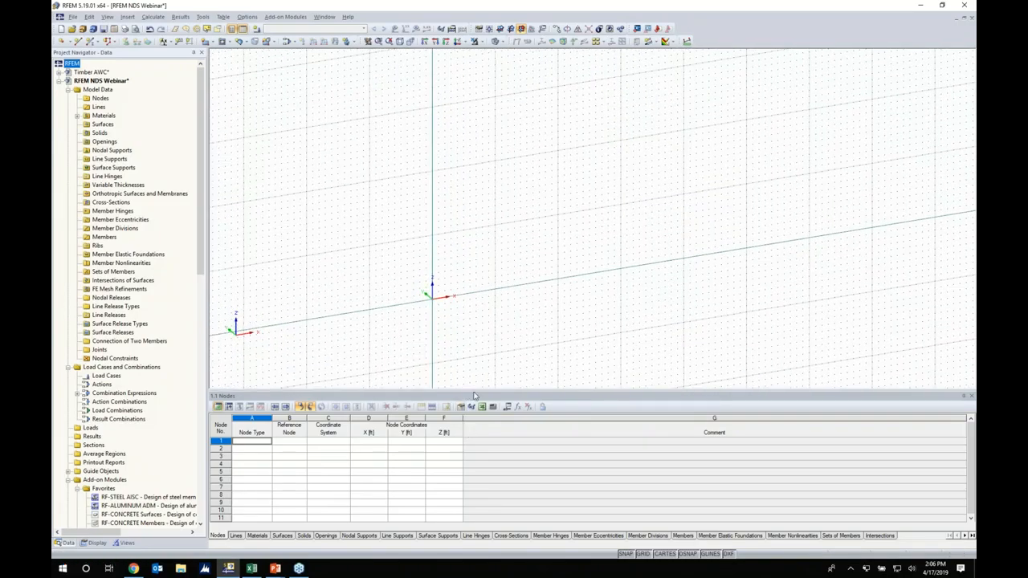
left_click_drag(474, 395, 474, 458)
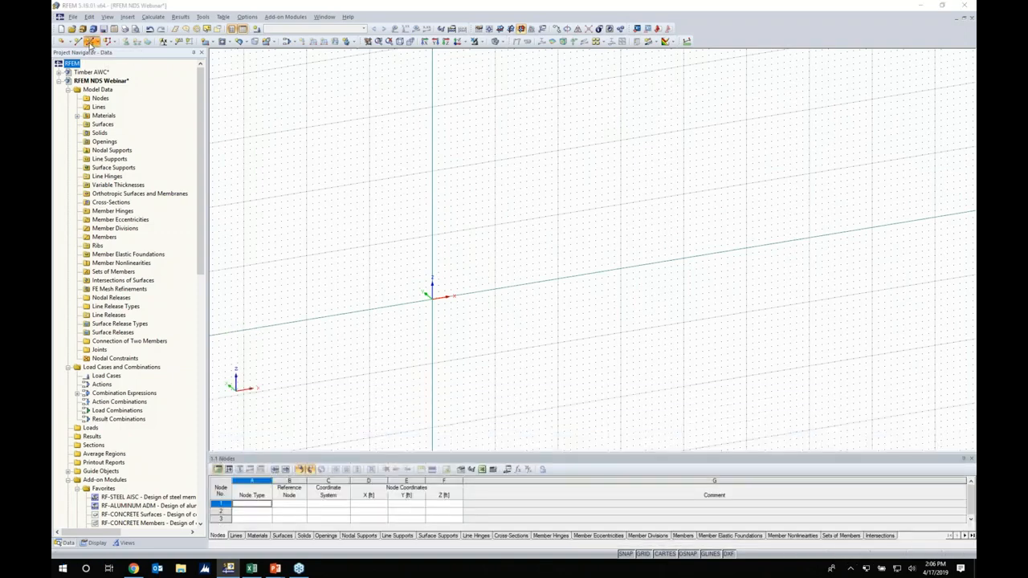
Start a new beam member and define a rectangular timber cross-section 8 in wide and 14 in high
left_click(90, 41)
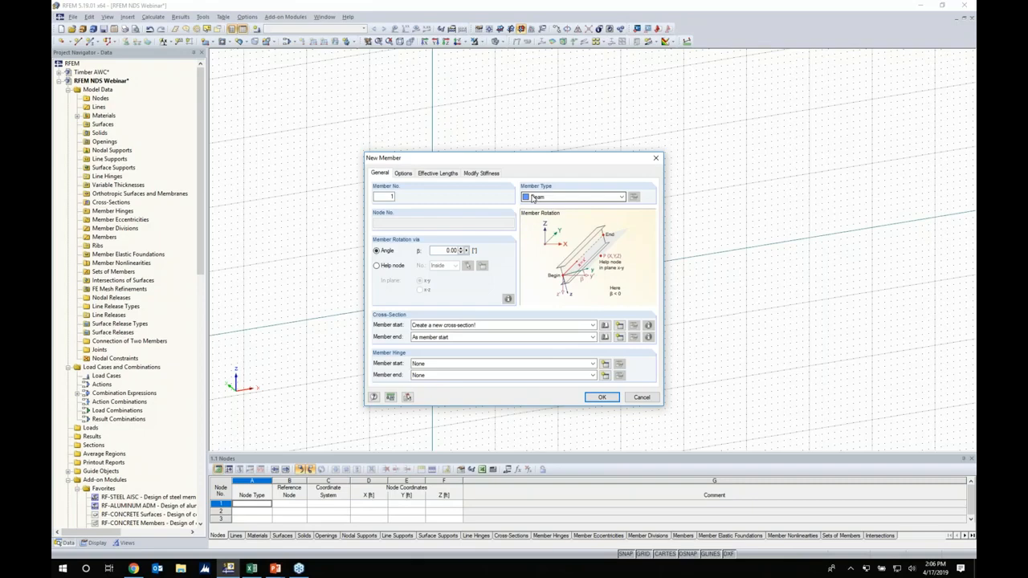
left_click(605, 325)
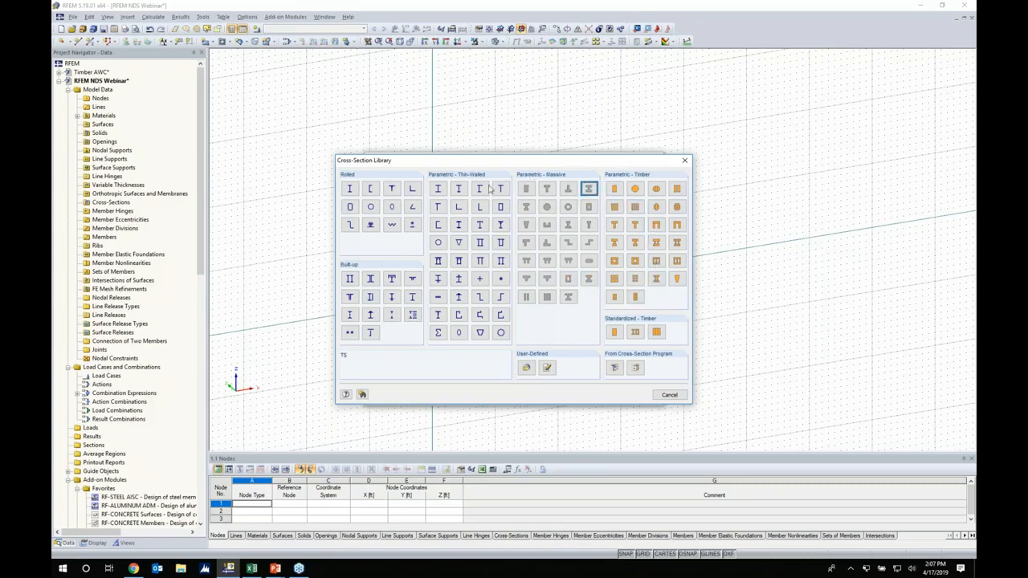
left_click(501, 297)
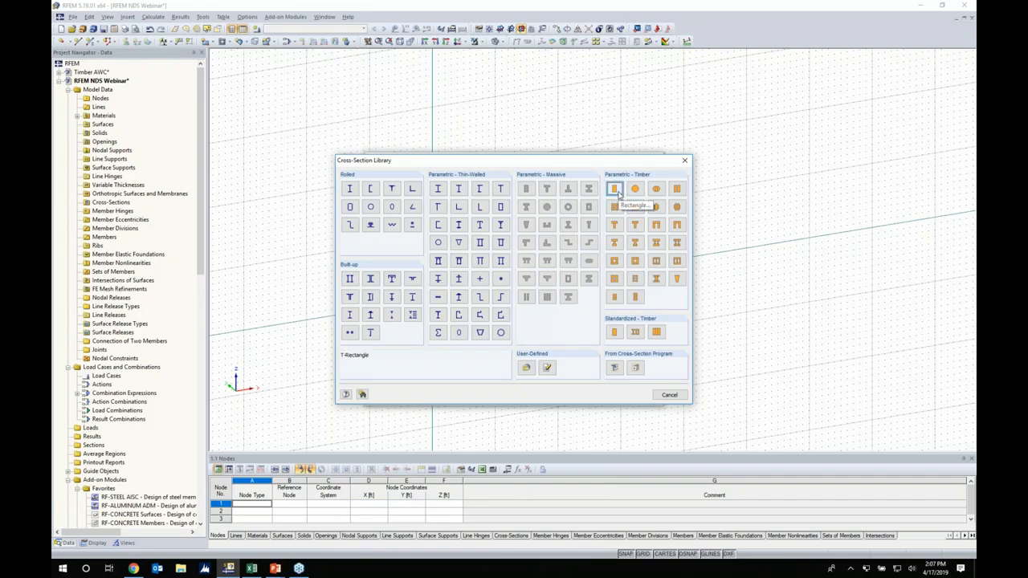
key("Escape")
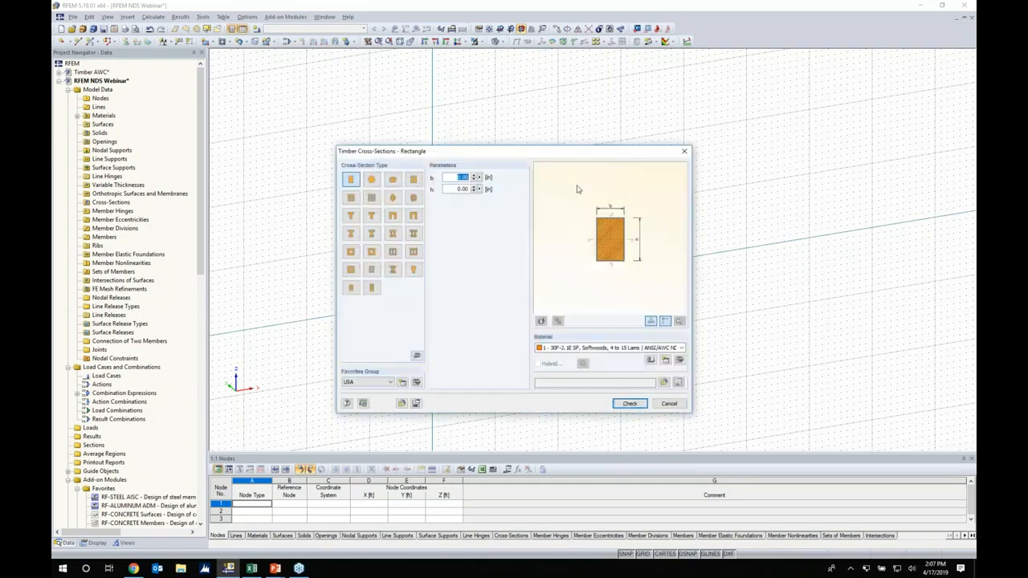
type("8")
key("Tab")
type("14")
key("Return")
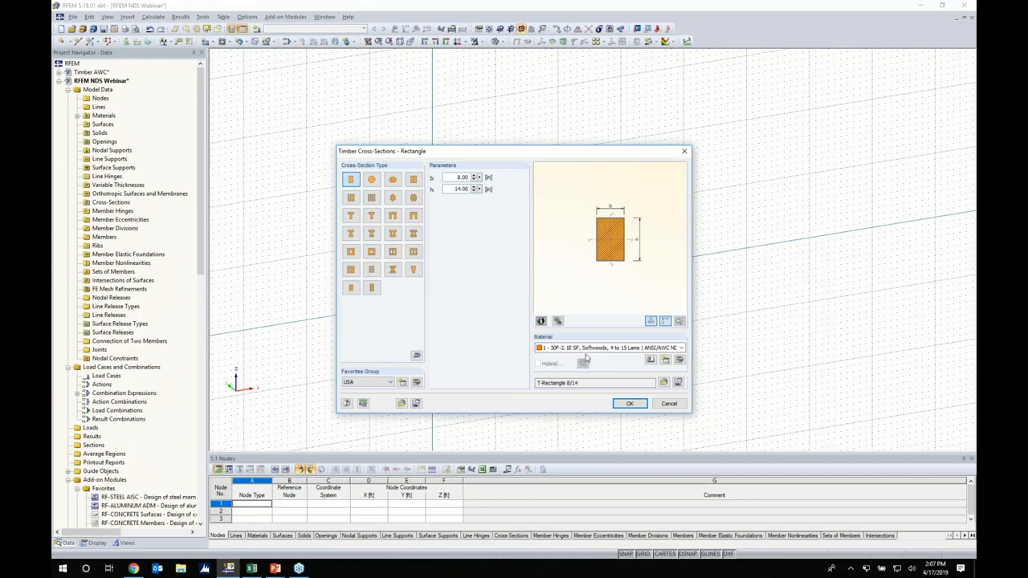
Look through the ANSI/AWC NDS-2018 North American wood materials in the material library
left_click(652, 360)
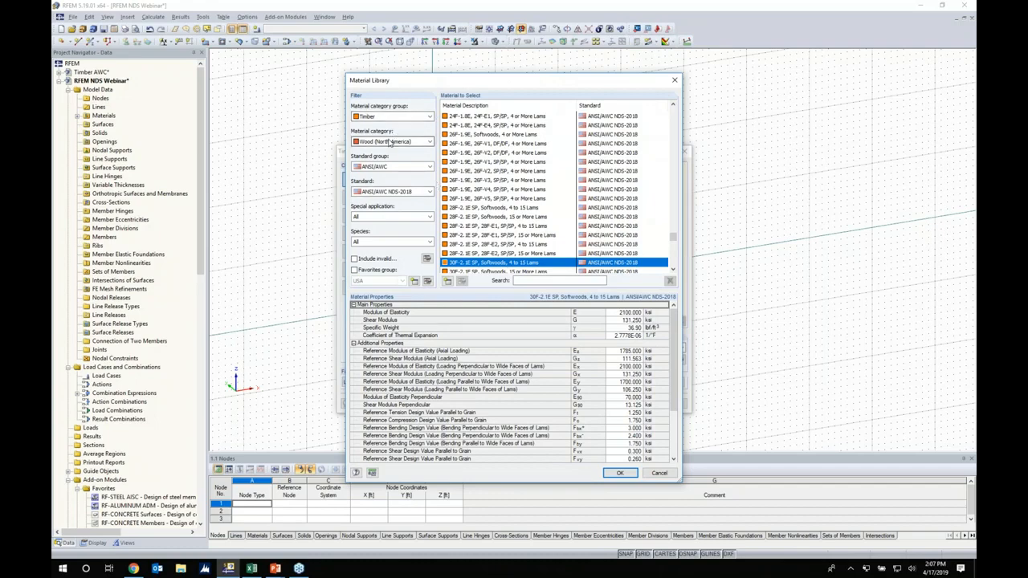
left_click(391, 167)
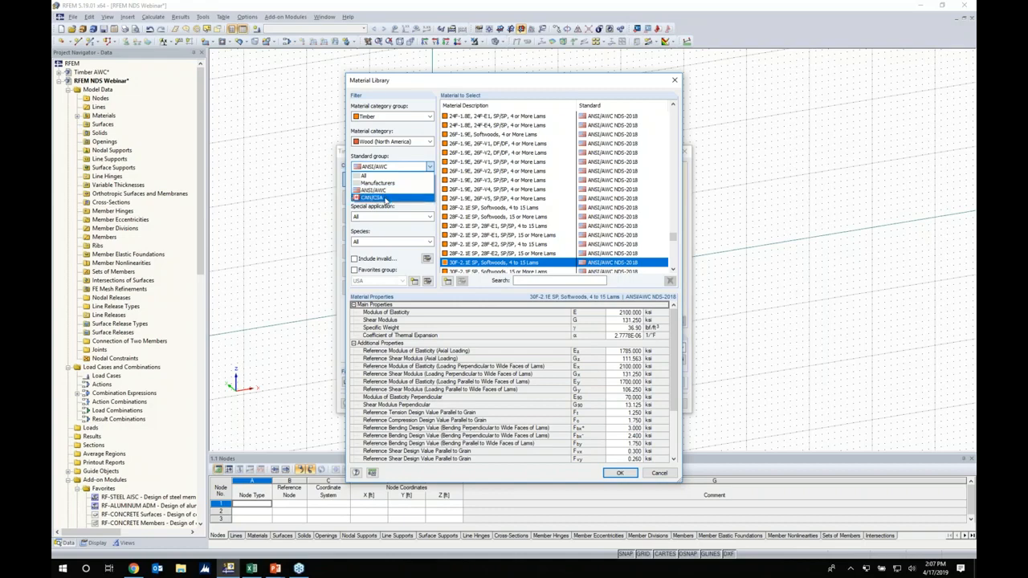
left_click(400, 206)
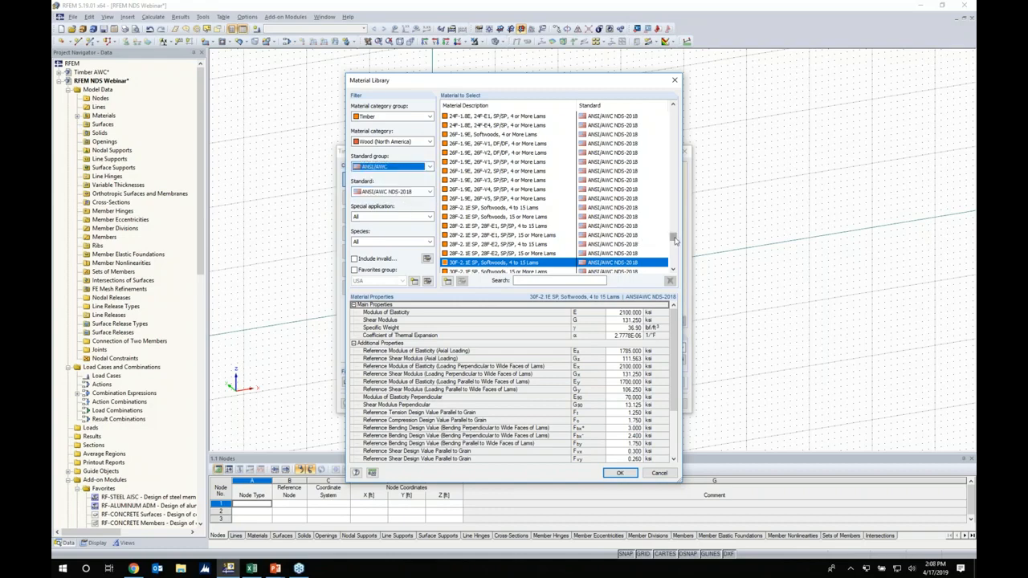
left_click_drag(675, 238, 672, 252)
left_click_drag(672, 263, 676, 126)
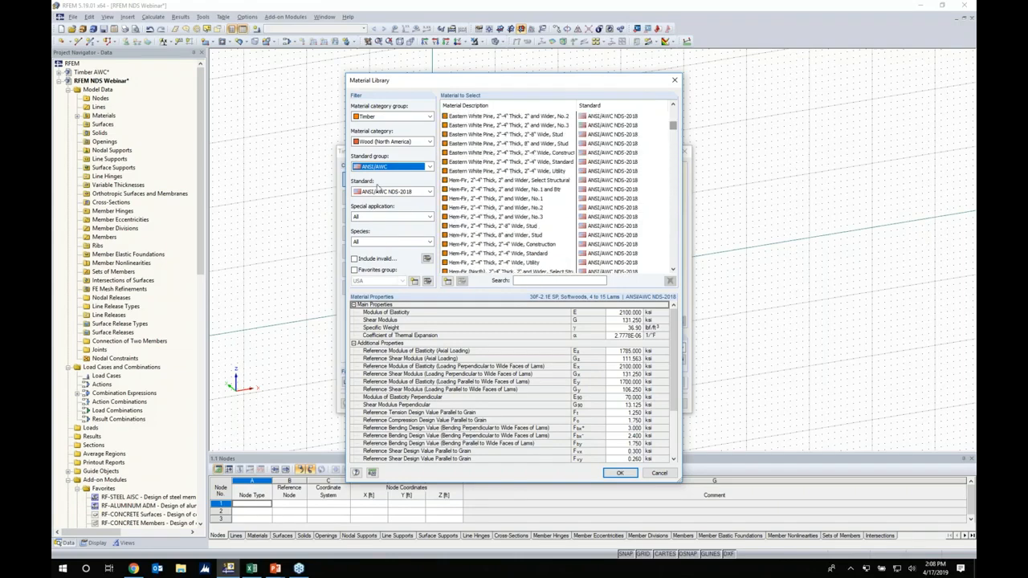
Filter the materials to Table 5A structural glued laminated softwood timber within the USA favorites group
left_click(370, 217)
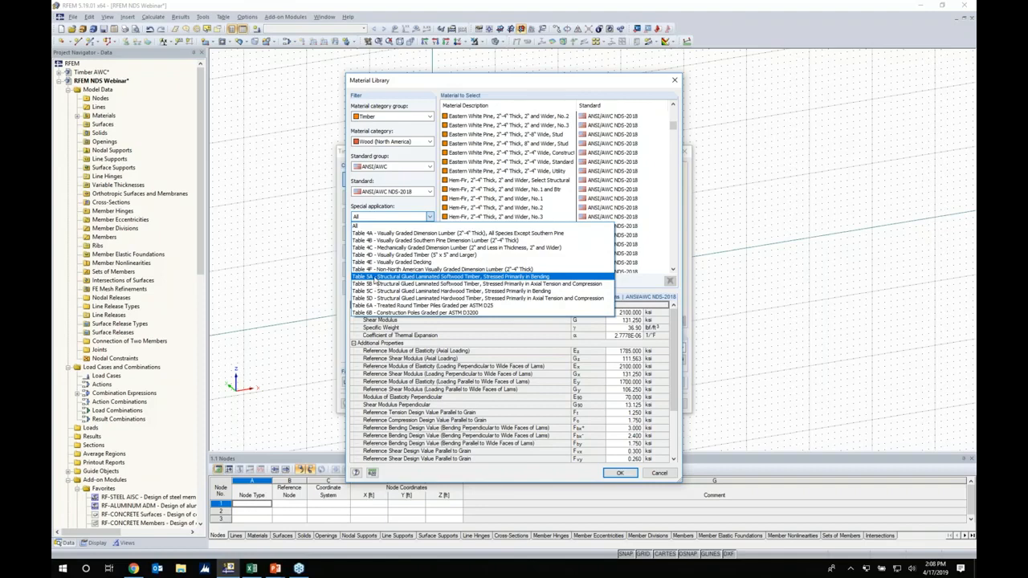
left_click(374, 279)
left_click_drag(670, 242, 675, 210)
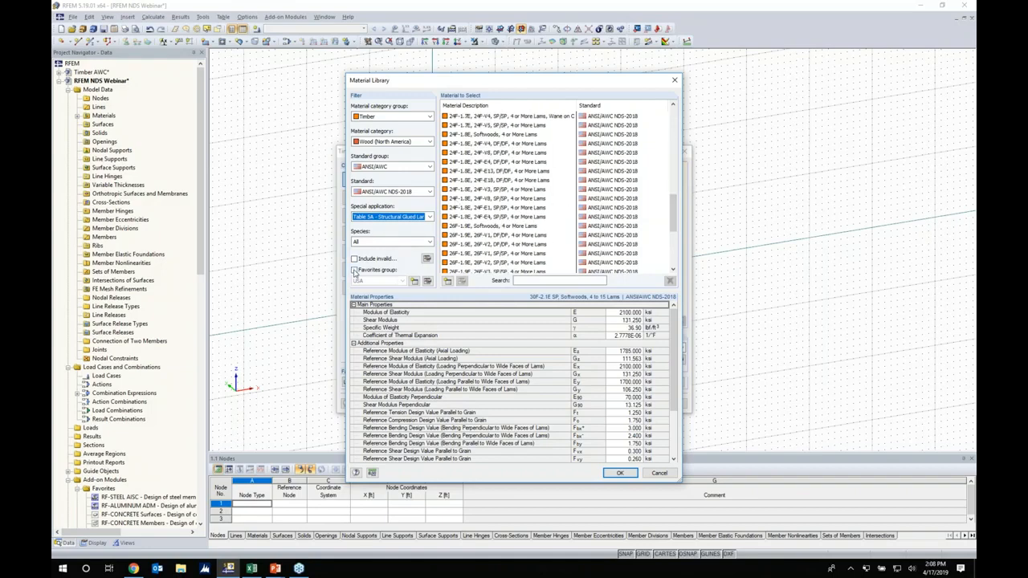
left_click(354, 271)
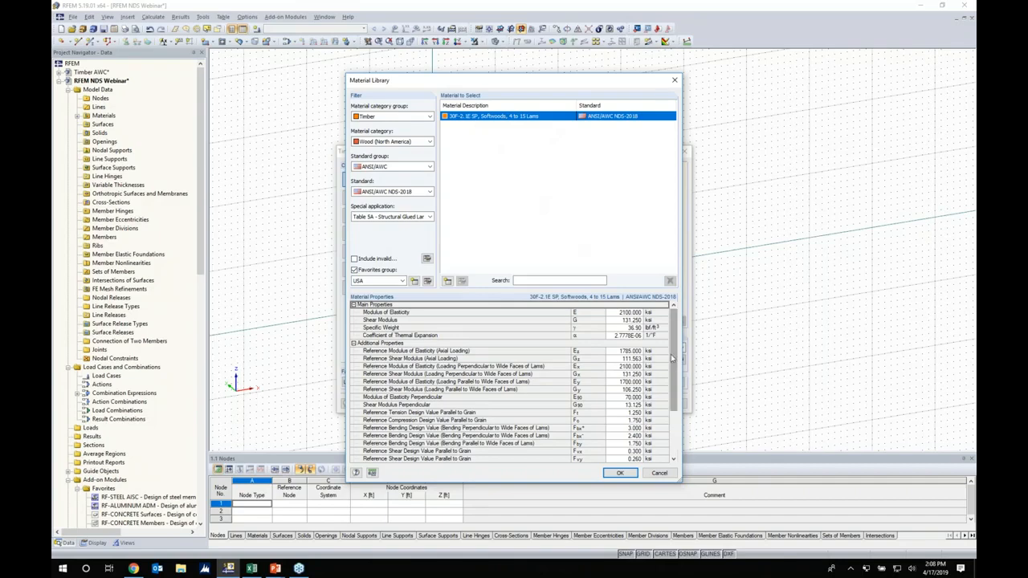
Review the properties of 30F-2.1E SP, Softwoods, 4 to 15 Lams and close the material library without applying changes
scroll(670, 349, "down", 1)
scroll(671, 349, "down", 3)
scroll(675, 337, "up", 4)
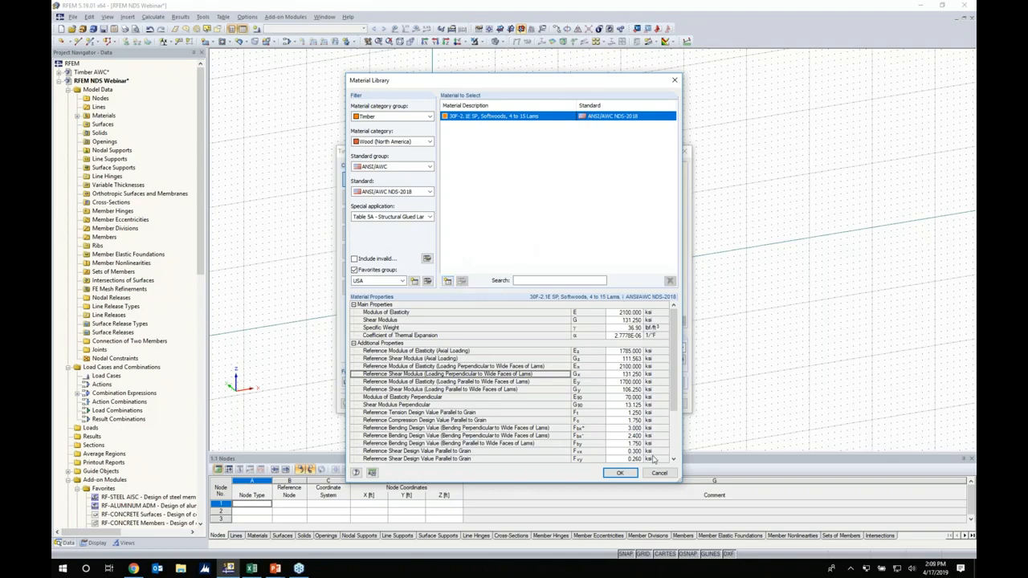
left_click(658, 473)
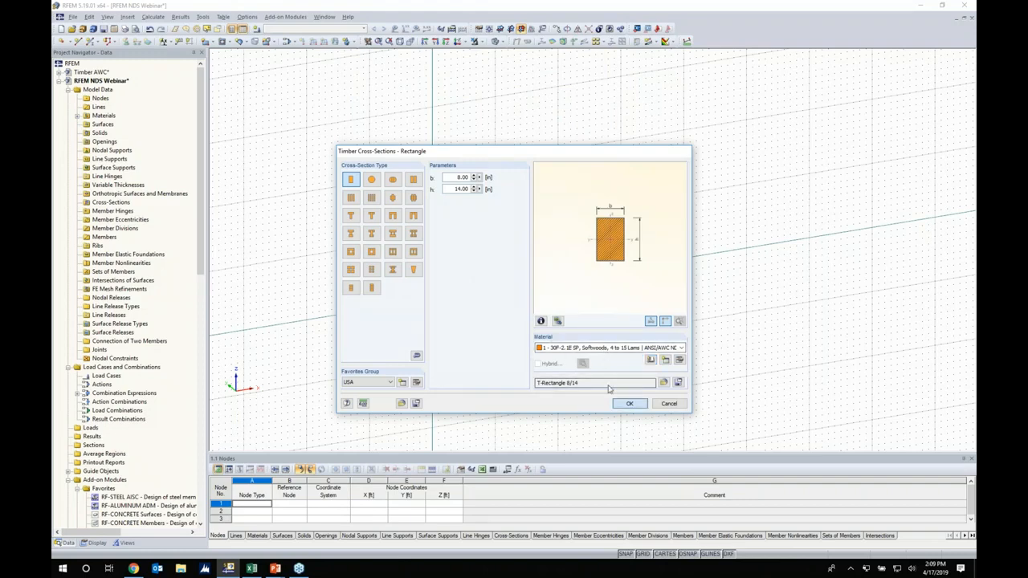
Accept the 8/14 section for the beam and draw it as an arc from the origin to X 64 ft with a 40 ft radius
left_click(630, 403)
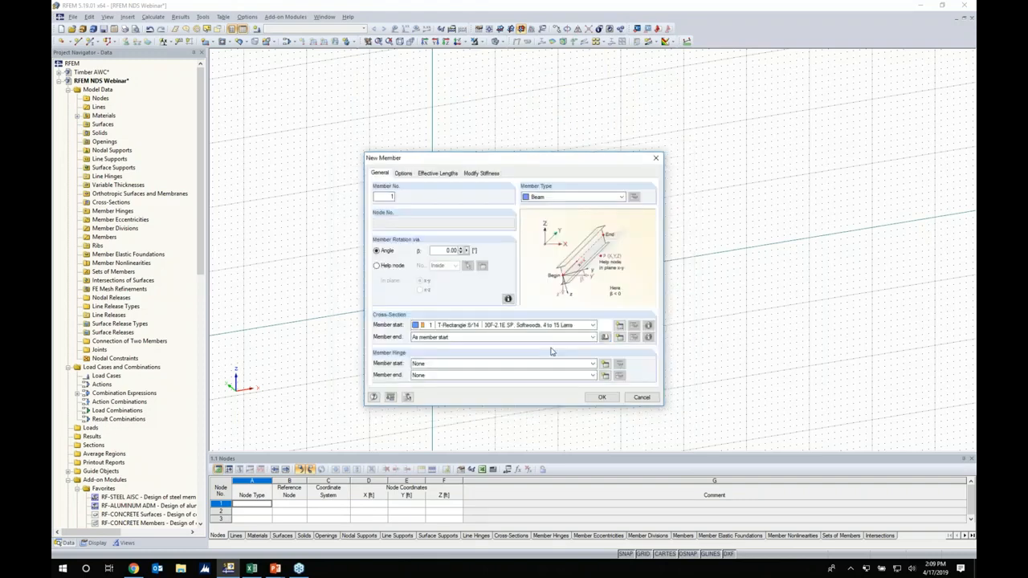
left_click(601, 397)
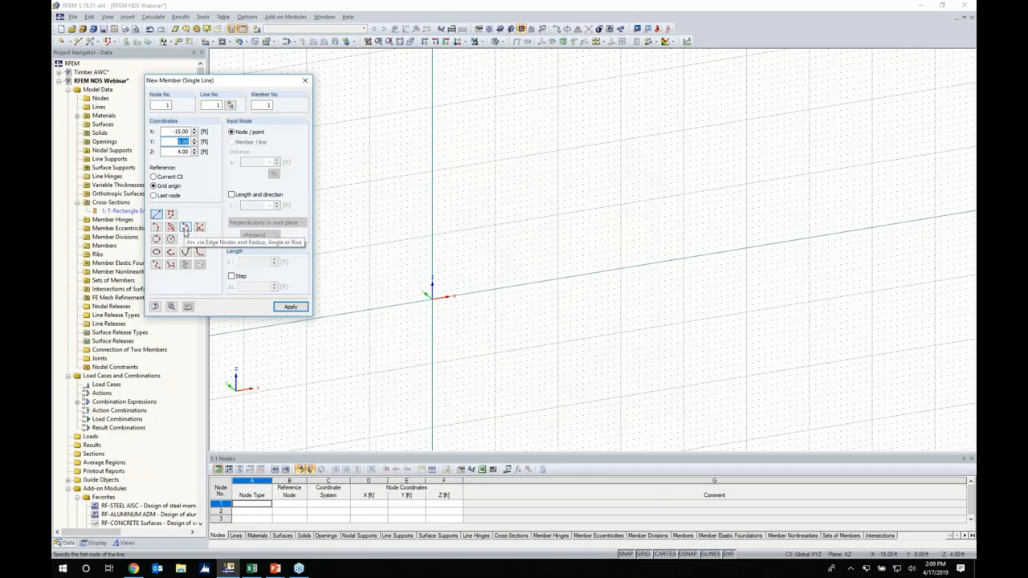
left_click(184, 228)
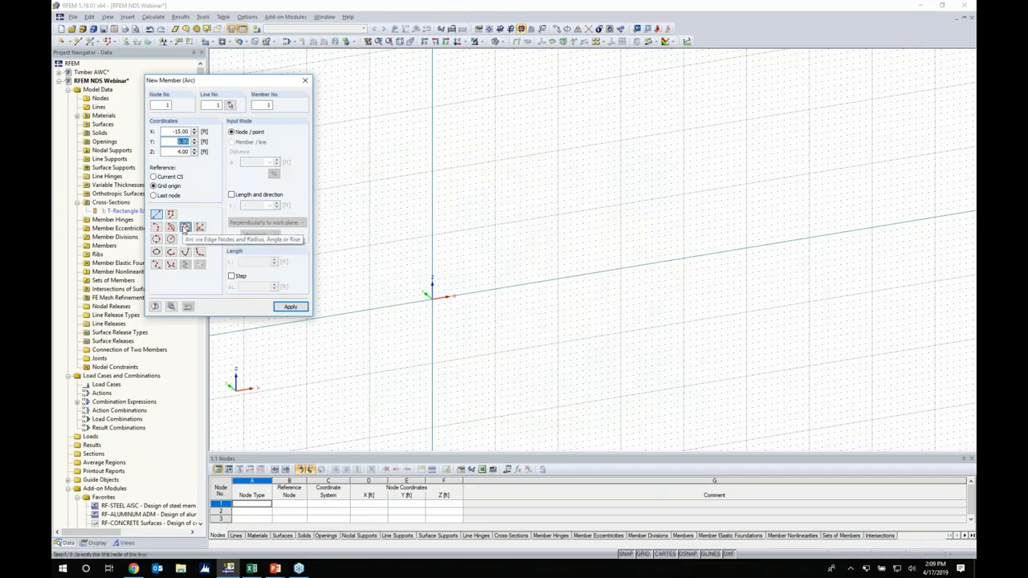
left_click(431, 296)
middle_click_drag(501, 307, 420, 310)
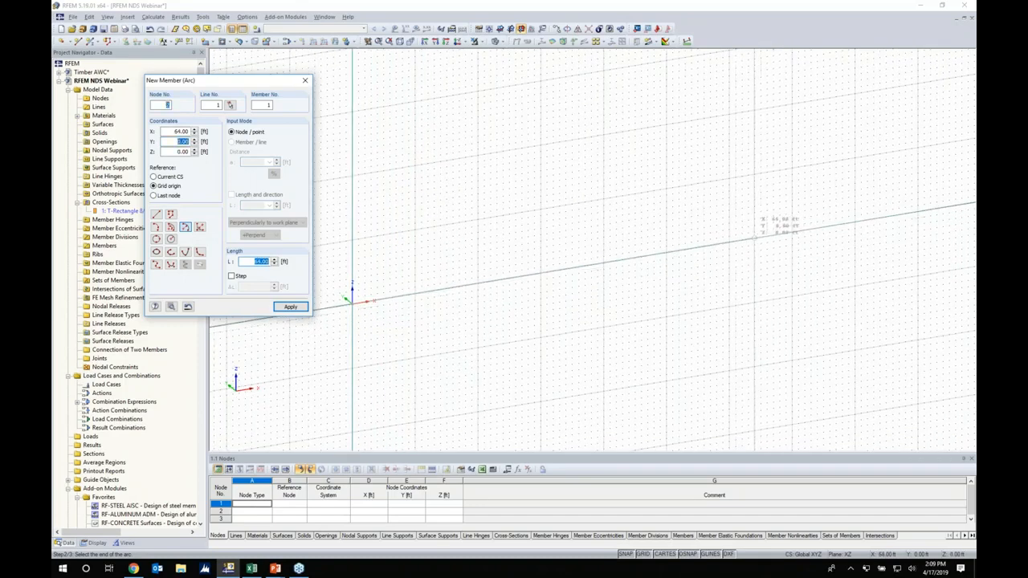
left_click(754, 238)
scroll(559, 286, "down", 2)
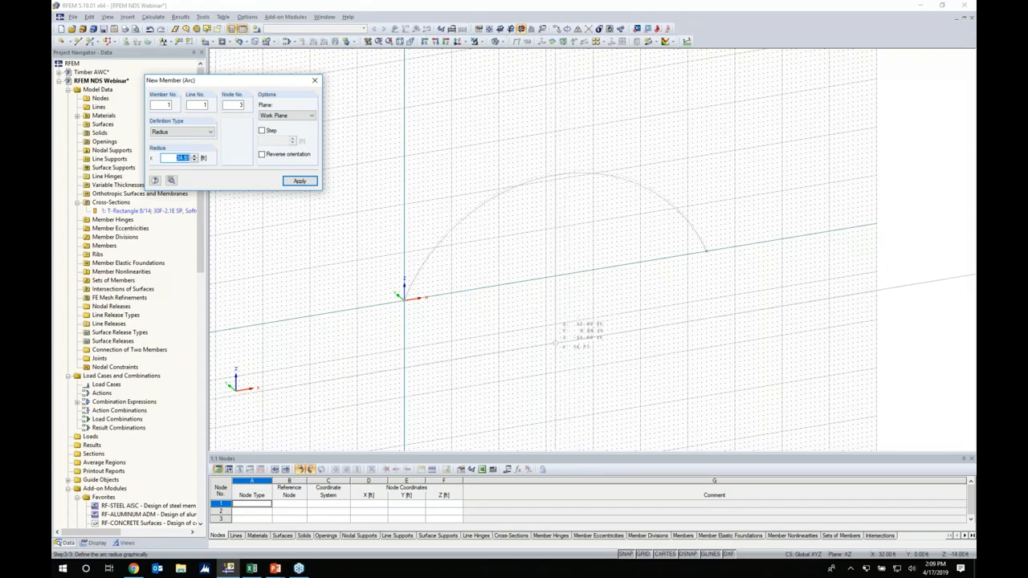
type("40")
key("Return")
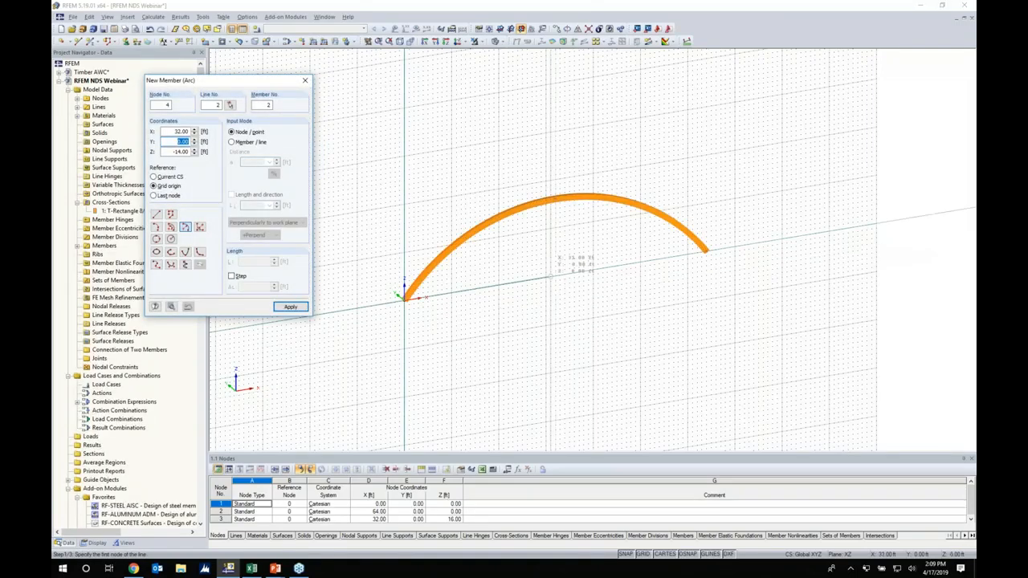
key("Escape")
Divide the arc member with 5 intermediate nodes of type On Line
middle_click_drag(560, 270, 484, 244, "ctrl")
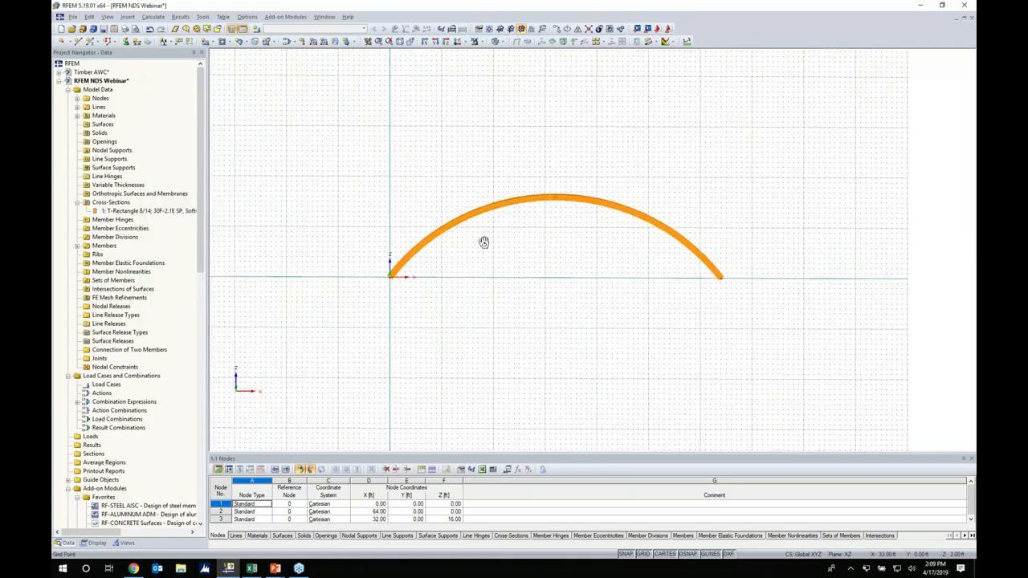
scroll(566, 230, "up", 4)
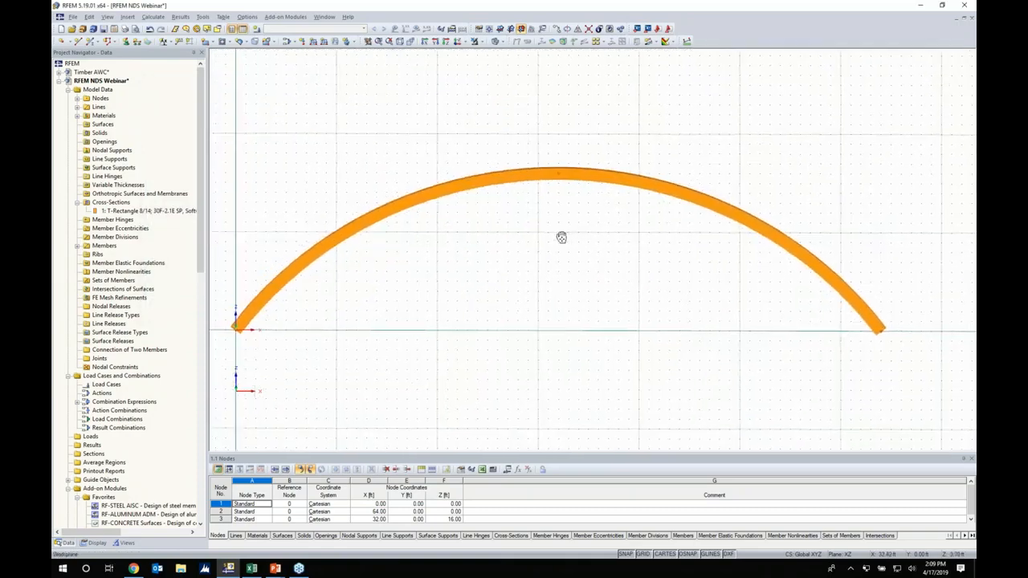
right_click(591, 178)
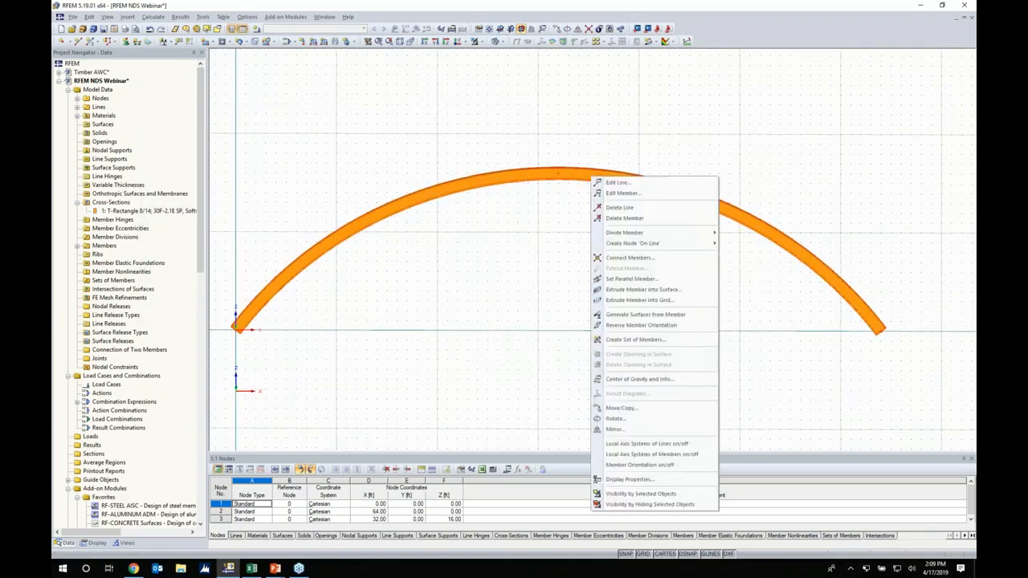
mouse_move(643, 244)
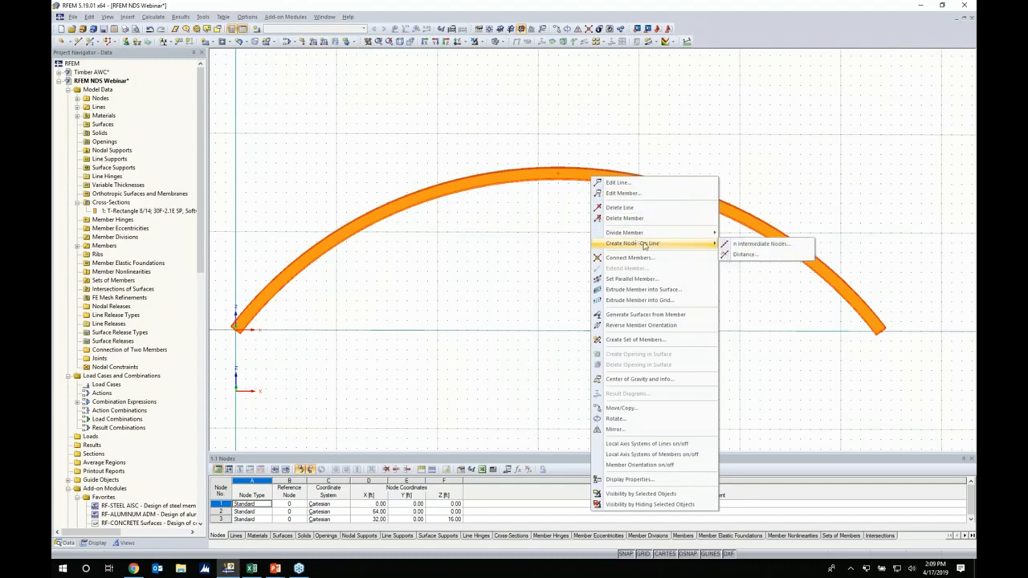
left_click(731, 245)
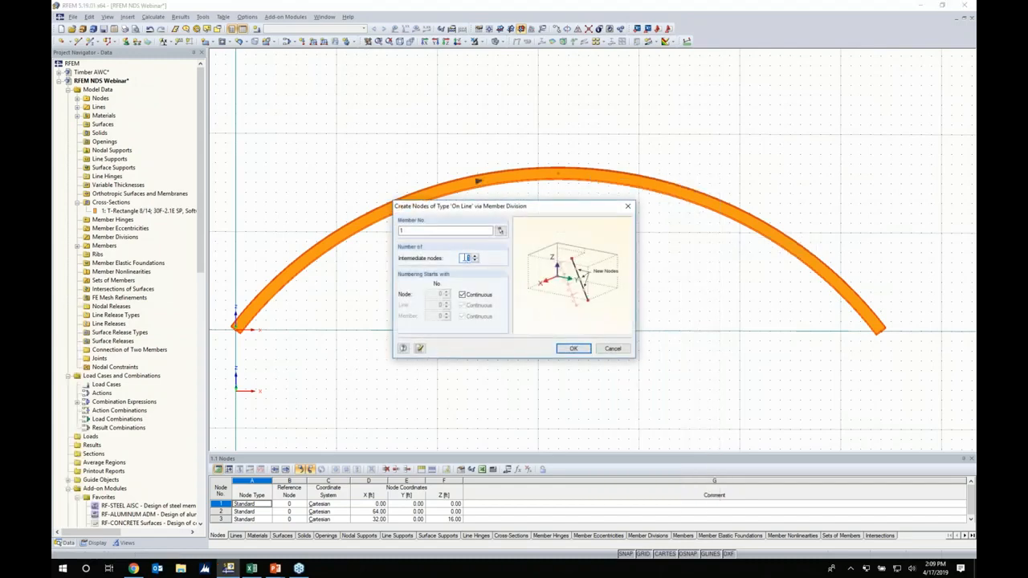
type("5")
left_click(573, 348)
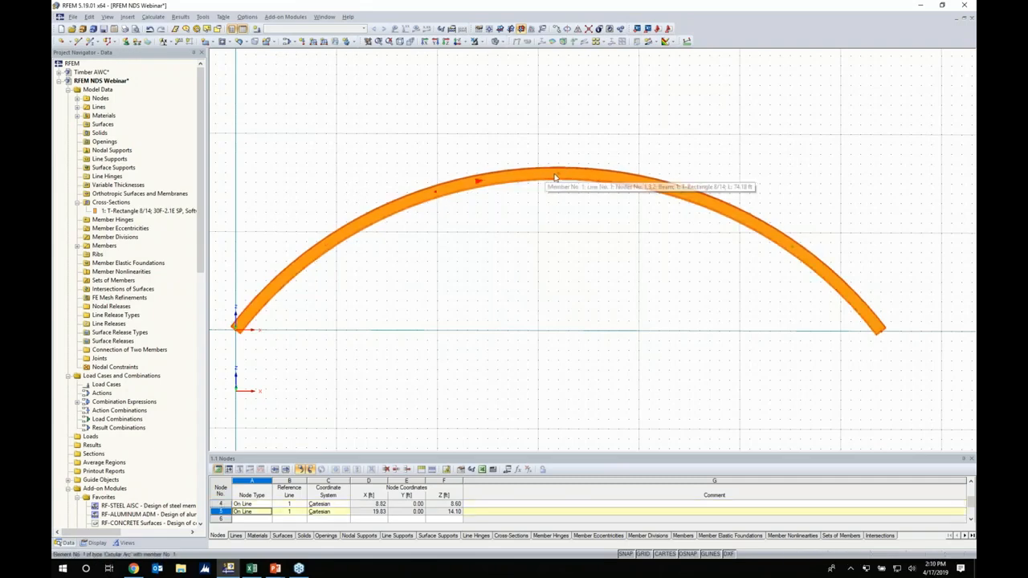
Select the arch with its intermediate nodes and set up 5 copies spaced 16 ft apart in the global Y direction
left_click_drag(884, 281, 270, 109)
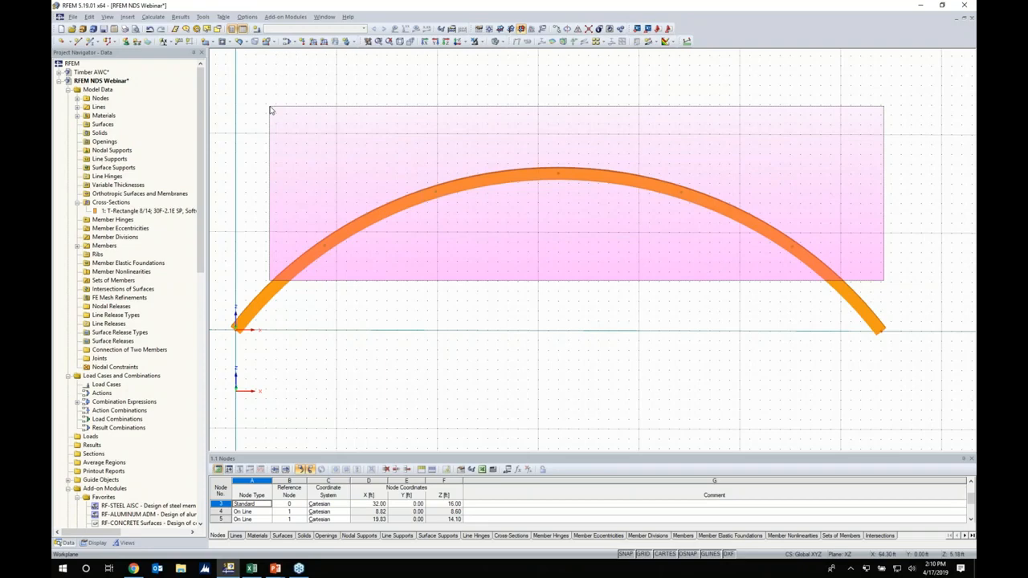
left_click_drag(270, 110, 269, 109)
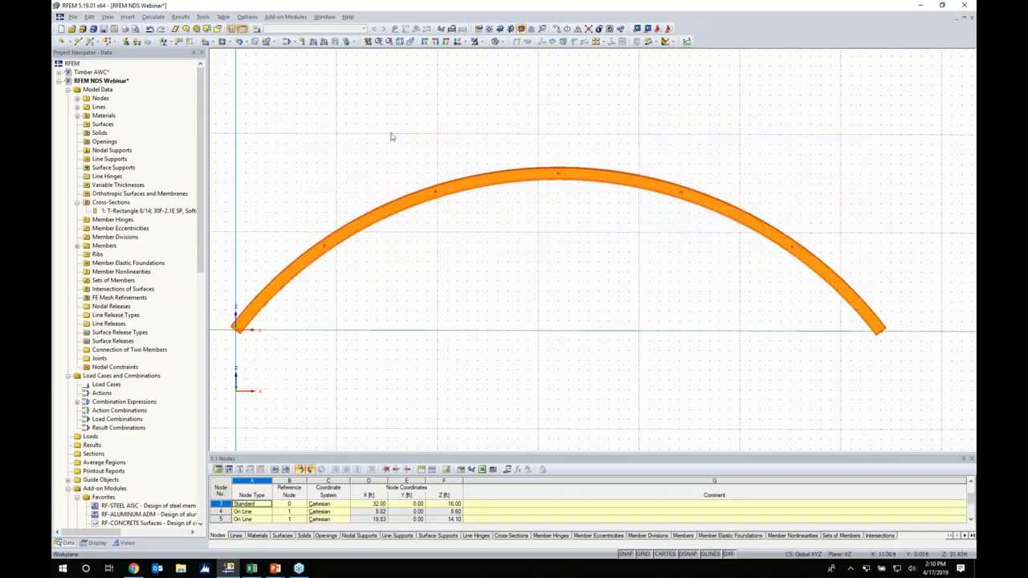
left_click(558, 29)
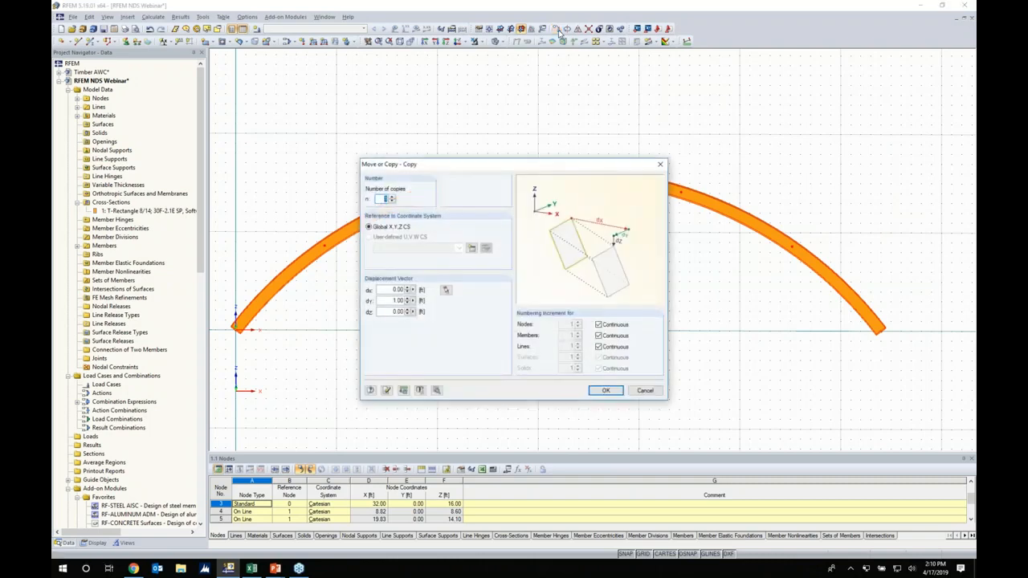
type("5")
left_click_drag(391, 300, 438, 298)
type("16")
Have the copy create new lines and members between the selected nodes and their copies, using a template member of type Truss
left_click(436, 390)
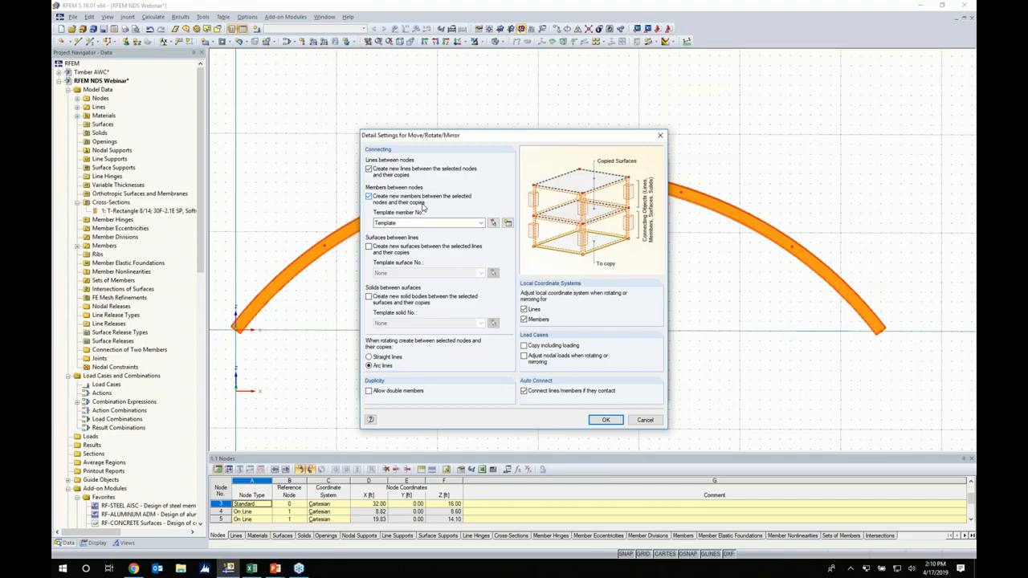
left_click(508, 224)
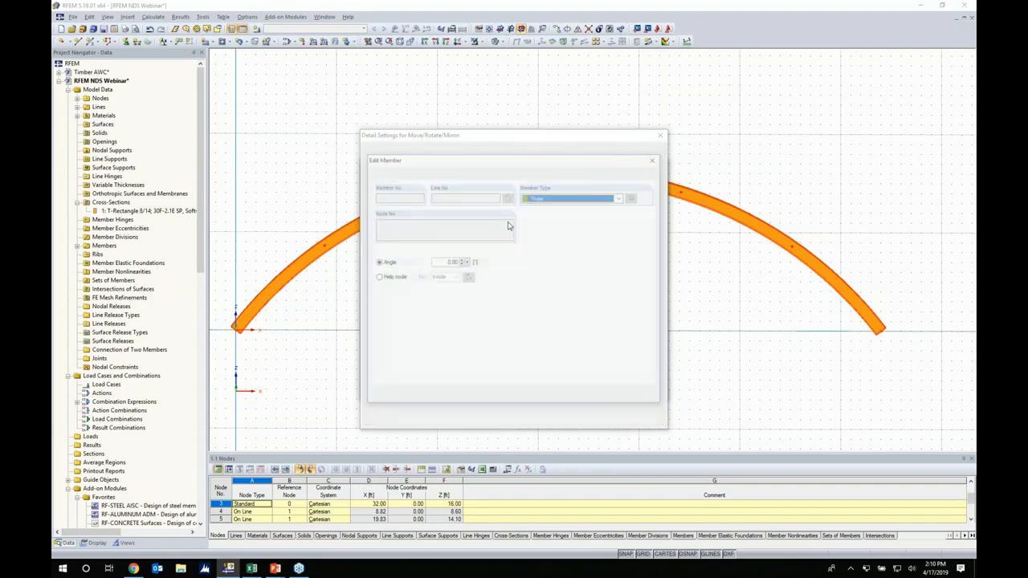
left_click(545, 199)
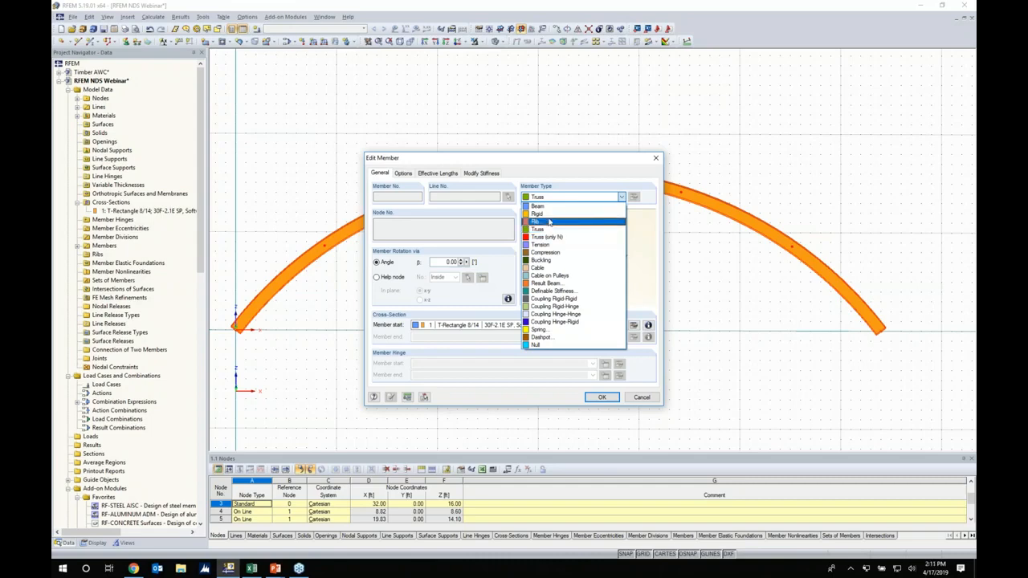
left_click(547, 231)
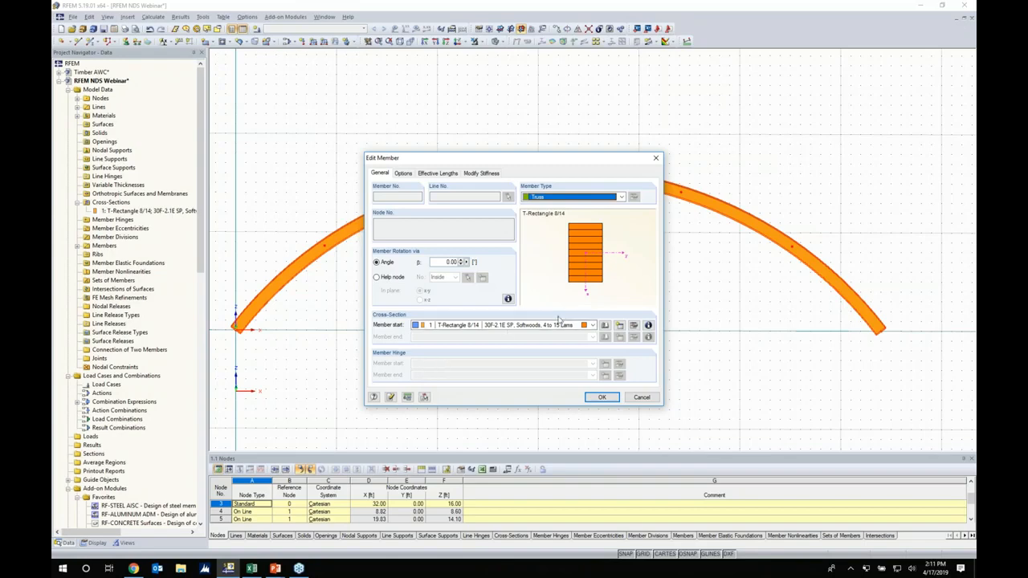
Define a 6 by 6 in rectangular timber cross-section in 30F-2.1E SP for the template member
left_click(605, 325)
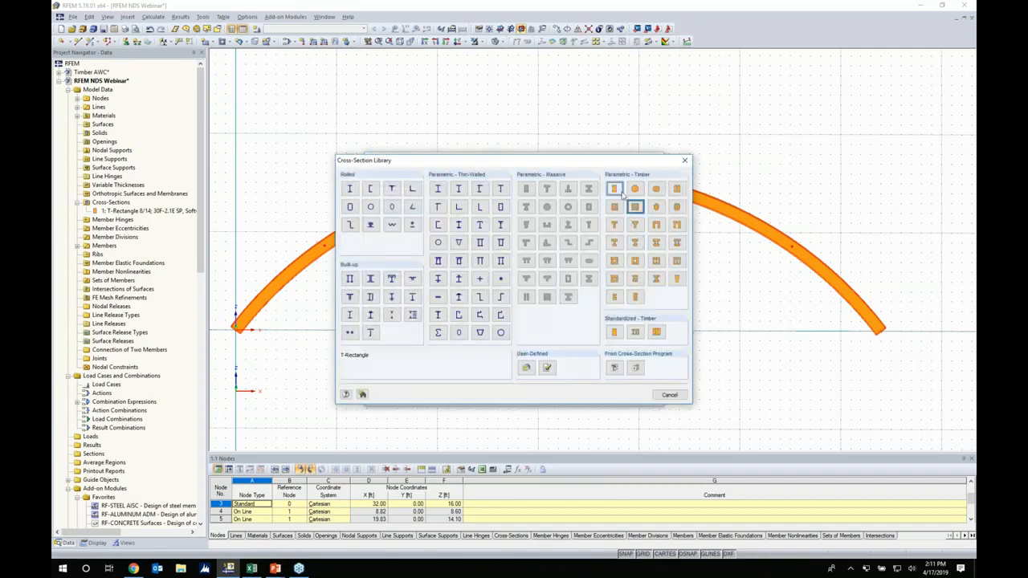
key("Escape")
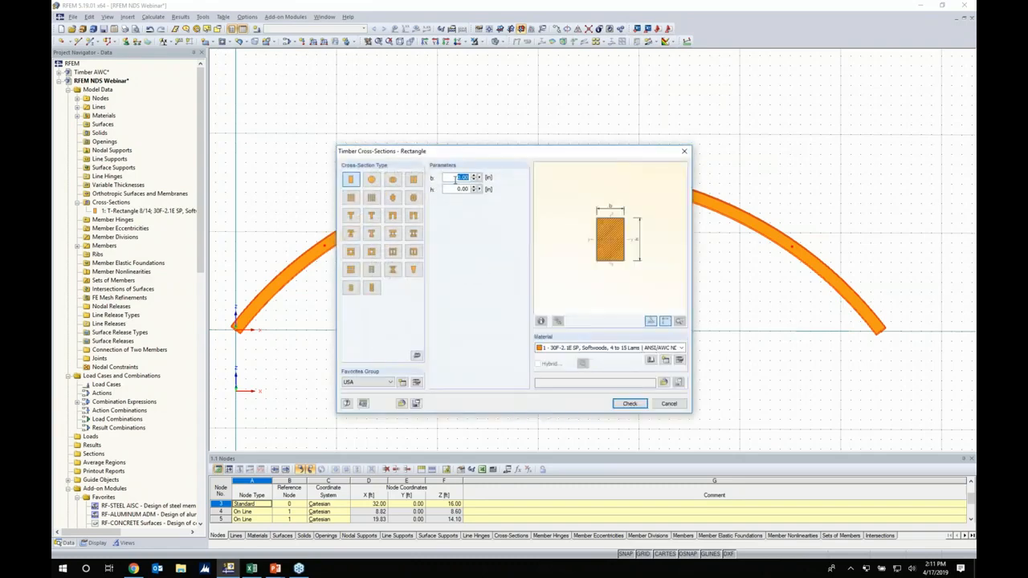
type("6")
key("Tab")
type("6")
key("Tab")
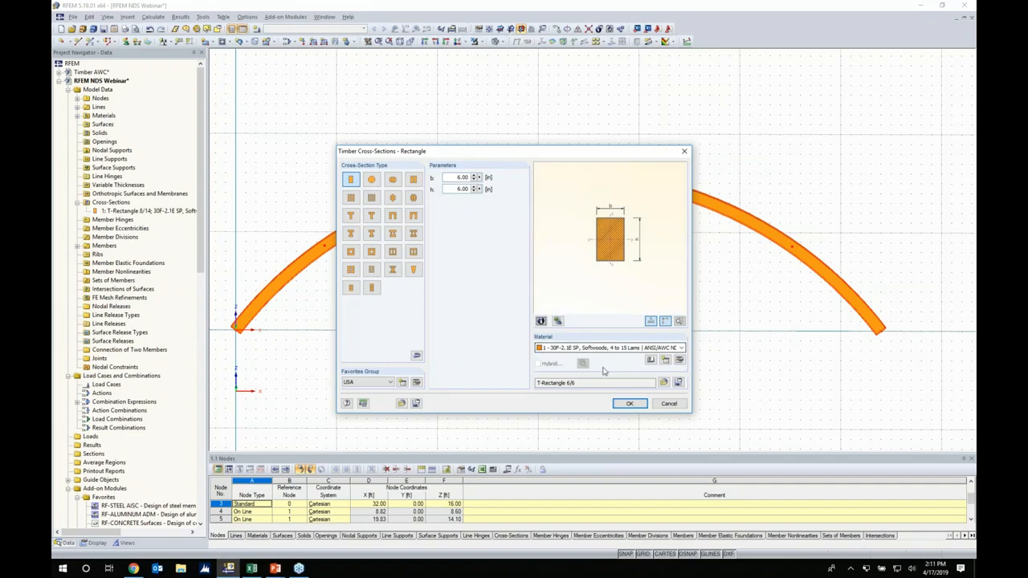
left_click(630, 403)
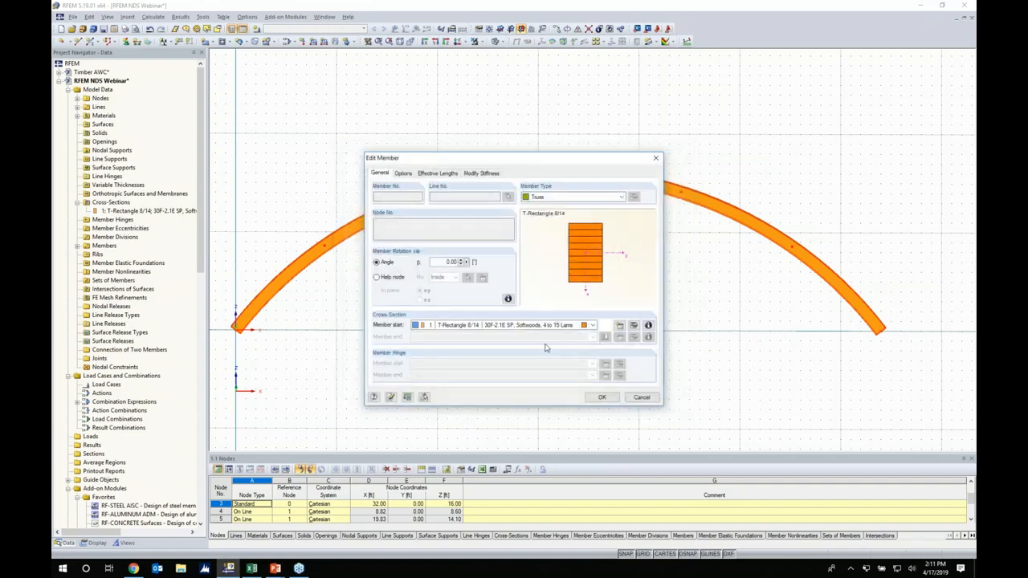
Assign T-Rectangle 6/6 to the template member and carry out the arch copy with its connecting members
left_click(477, 326)
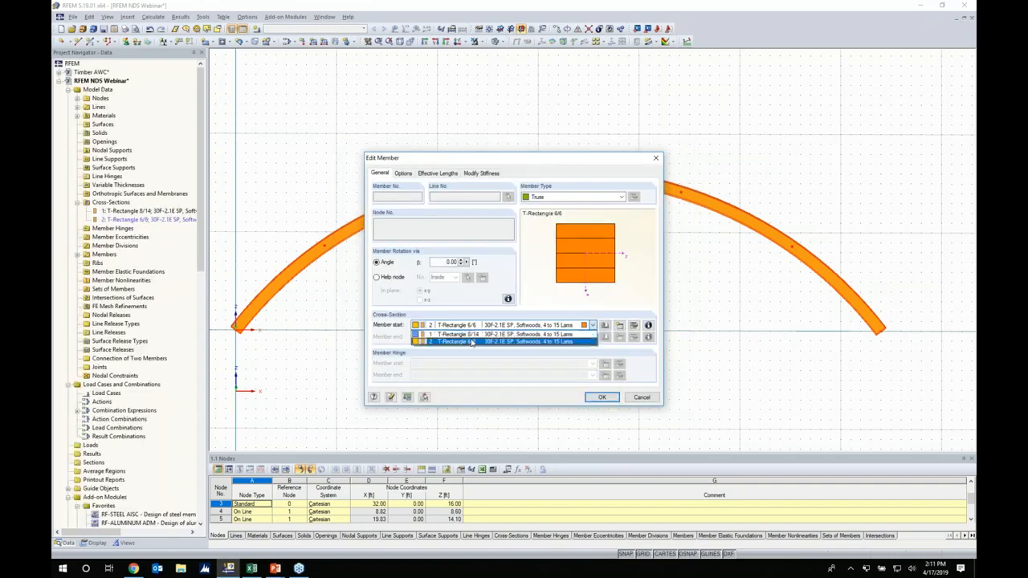
left_click(461, 342)
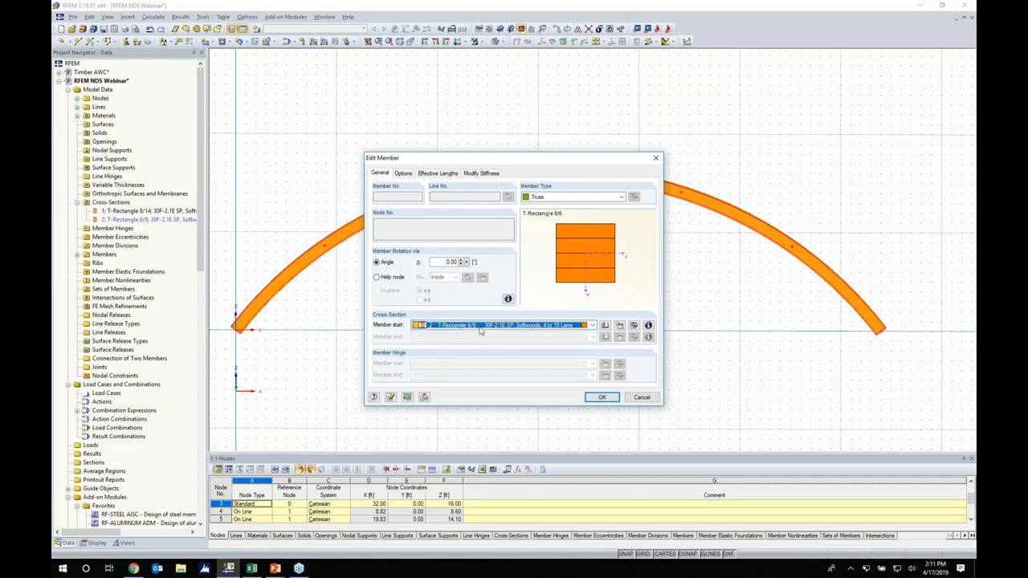
left_click(599, 398)
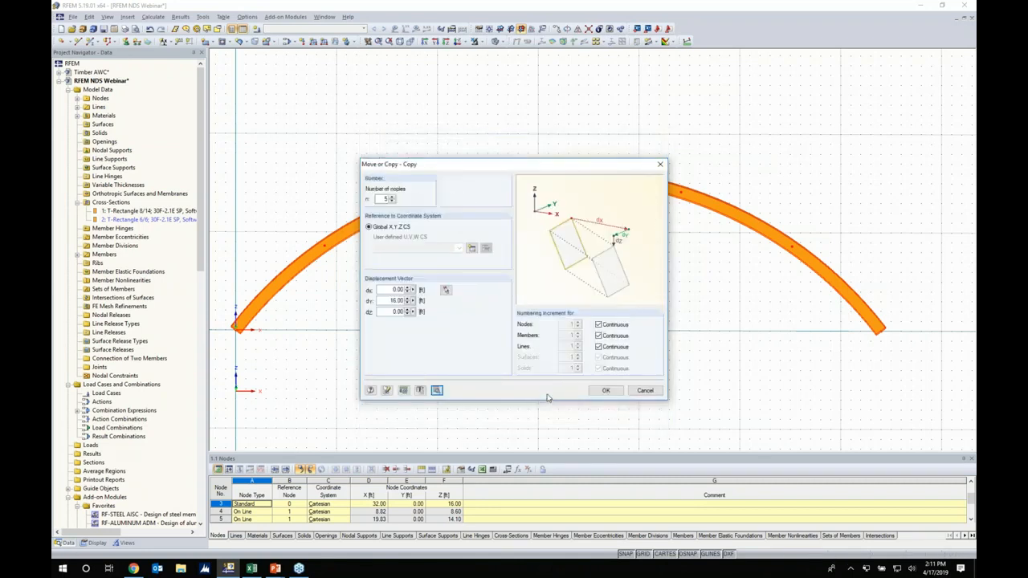
left_click(605, 390)
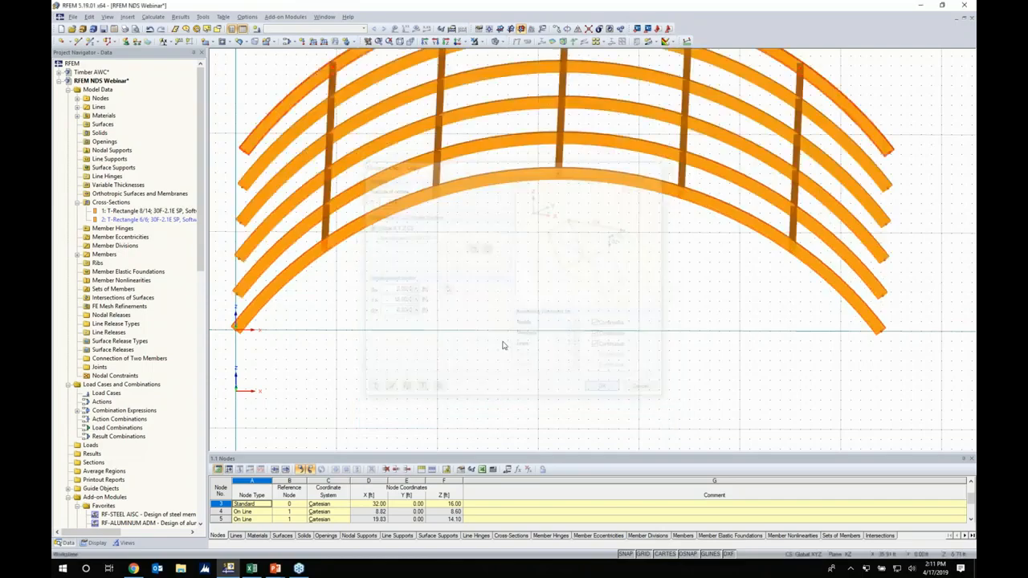
Select all the straight truss members connecting the arches and change their cross-section to T-Rectangle 6/6
middle_click_drag(401, 304, 771, 310, "ctrl")
scroll(526, 310, "down", 2)
left_click_drag(343, 266, 330, 129)
left_click_drag(464, 276, 426, 118)
left_click_drag(577, 269, 539, 121)
left_click_drag(688, 275, 644, 115)
left_click_drag(782, 271, 739, 133)
middle_click_drag(767, 285, 587, 327, "ctrl")
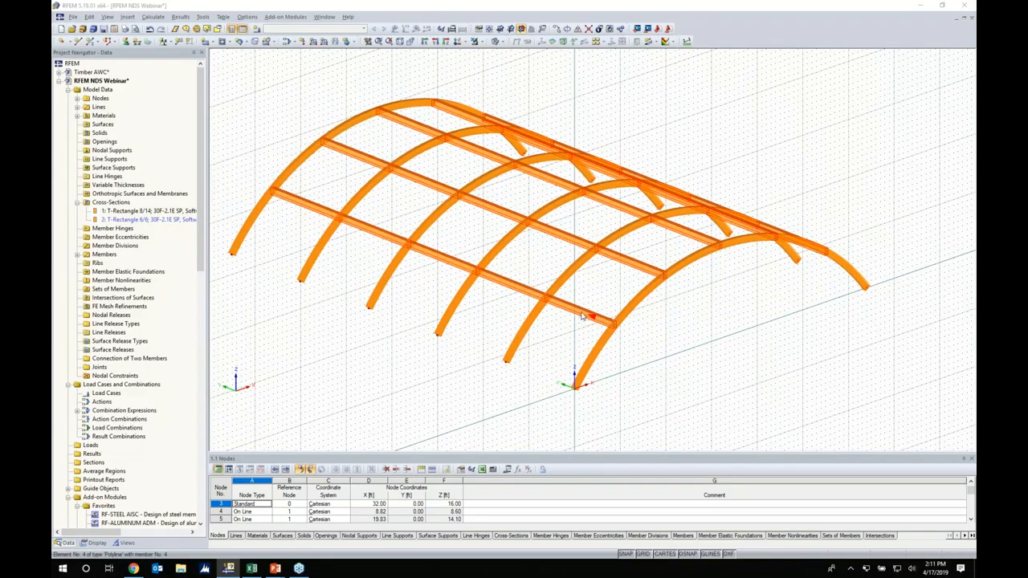
double_click(581, 315)
left_click_drag(558, 158, 650, 133)
left_click(648, 302)
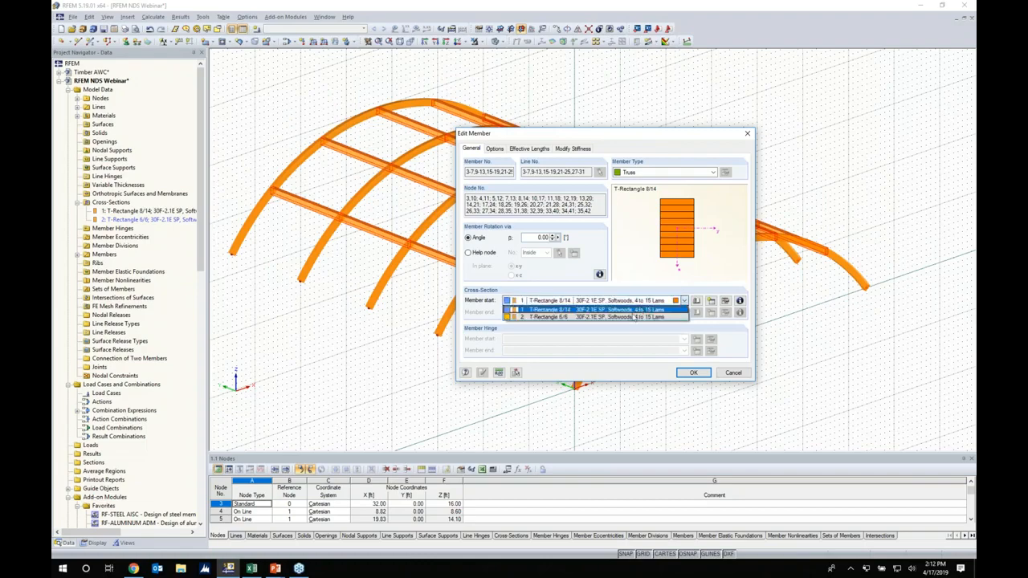
left_click(635, 317)
left_click(693, 373)
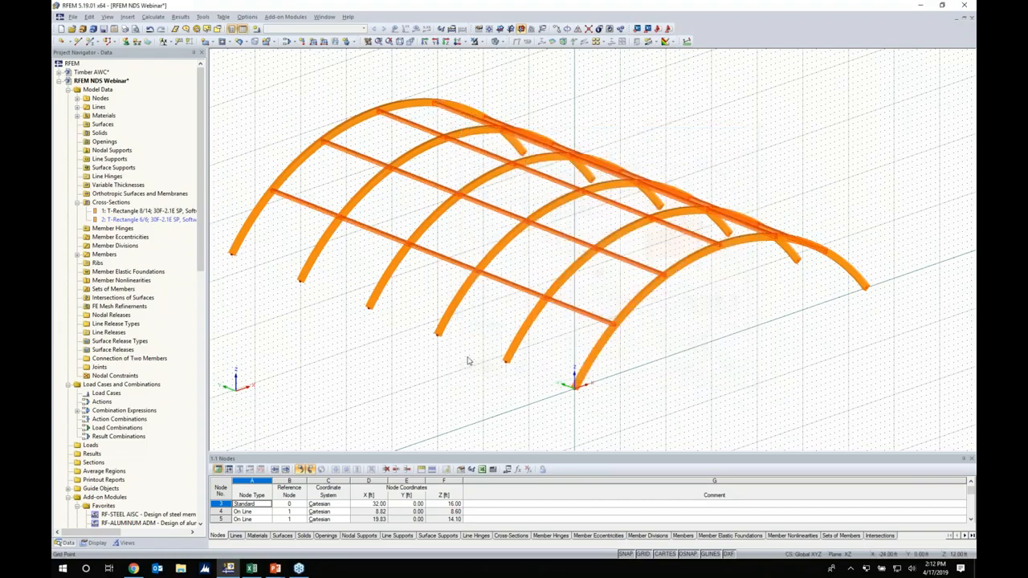
Hide the grid and inspect the arches and their connecting members from several angles
middle_click_drag(635, 351, 601, 416, "ctrl")
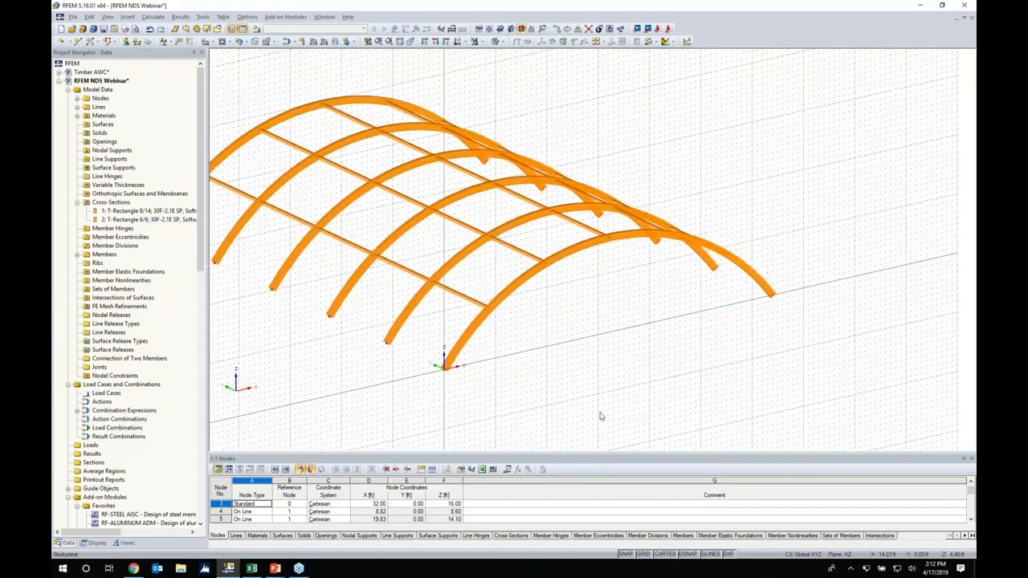
left_click(643, 554)
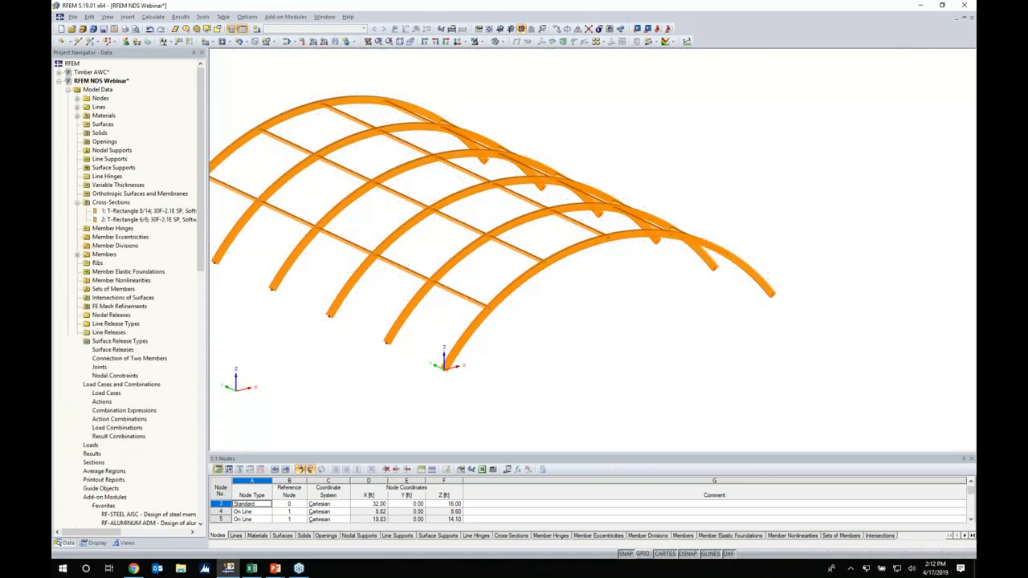
middle_click_drag(626, 365, 514, 330, "ctrl")
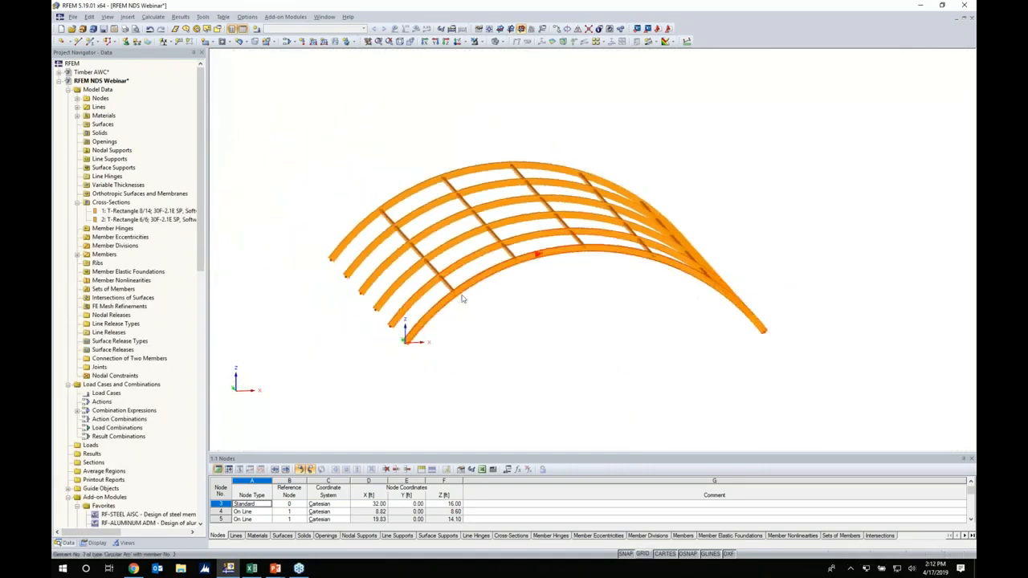
scroll(462, 299, "up", 4)
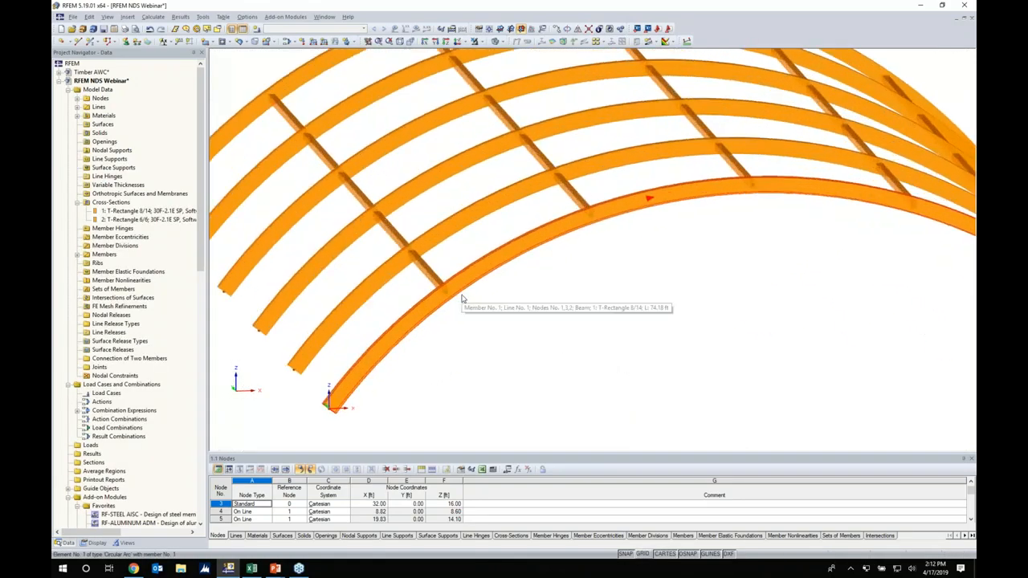
middle_click_drag(468, 312, 415, 286, "ctrl")
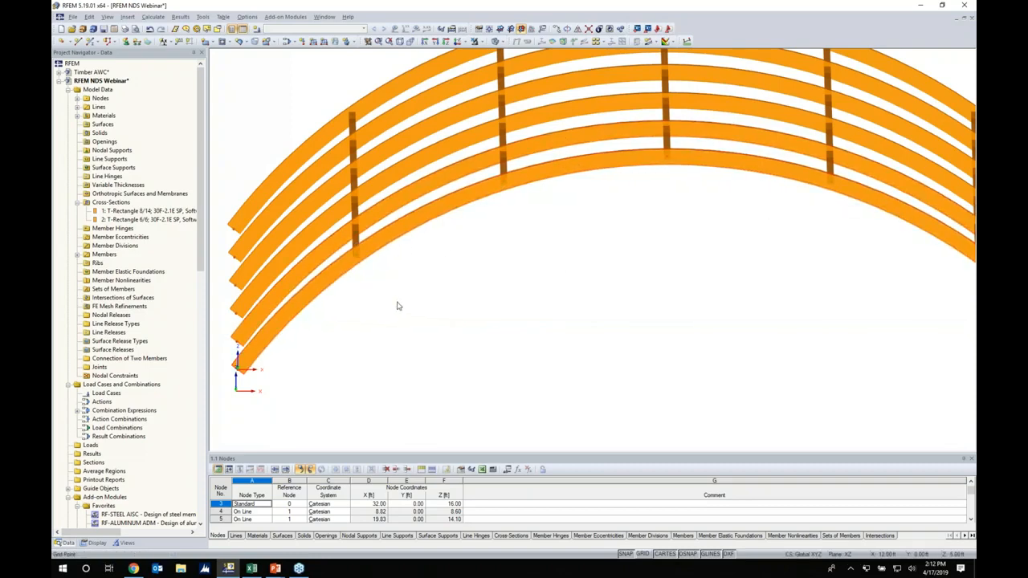
middle_click_drag(434, 303, 526, 318, "ctrl")
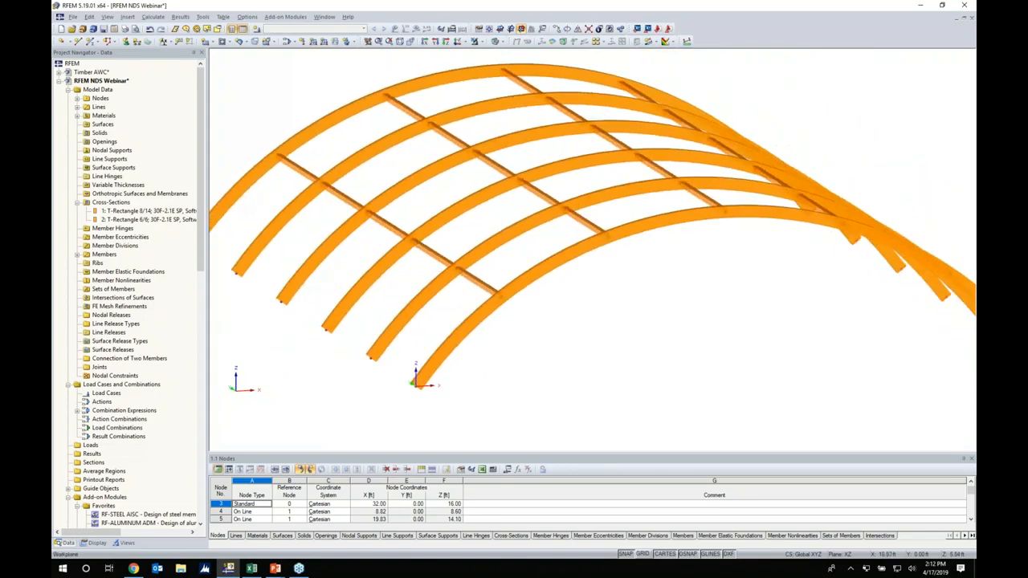
scroll(522, 313, "down", 1)
scroll(505, 305, "down", 2)
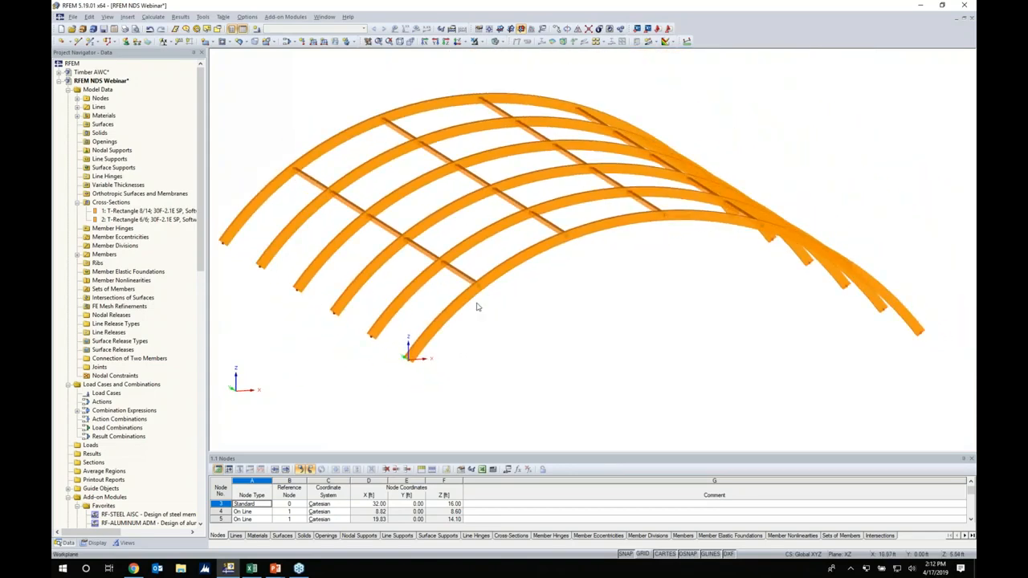
Limit the visible members to cross-section T-Rectangle 6/6 and turn the grid display back on
left_click(125, 543)
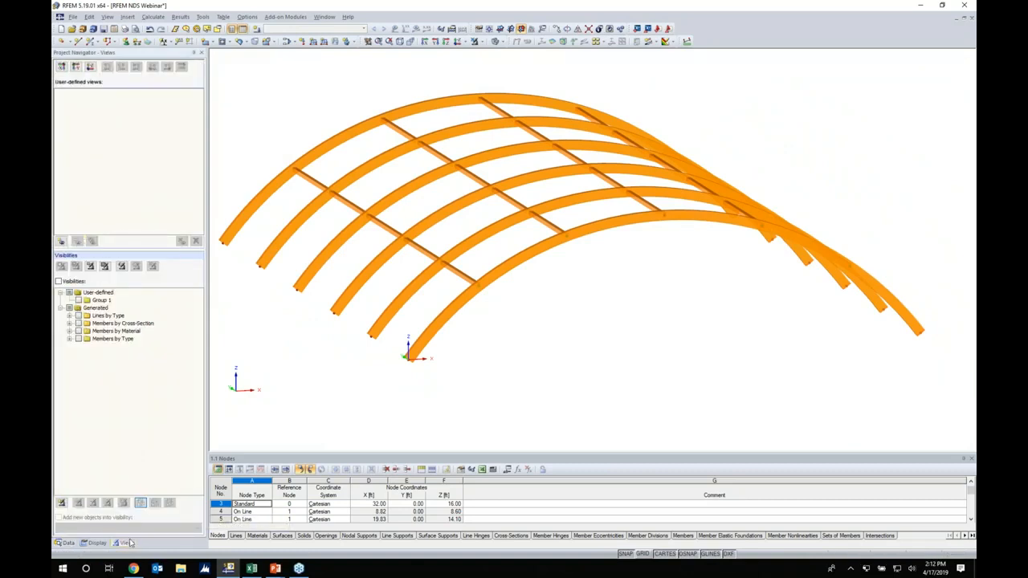
left_click(70, 323)
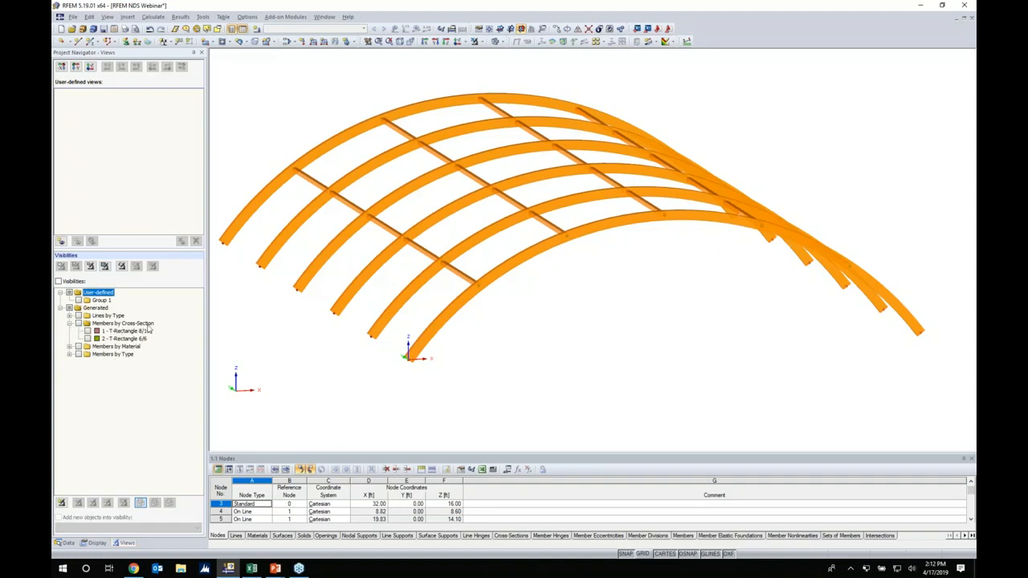
left_click(87, 339)
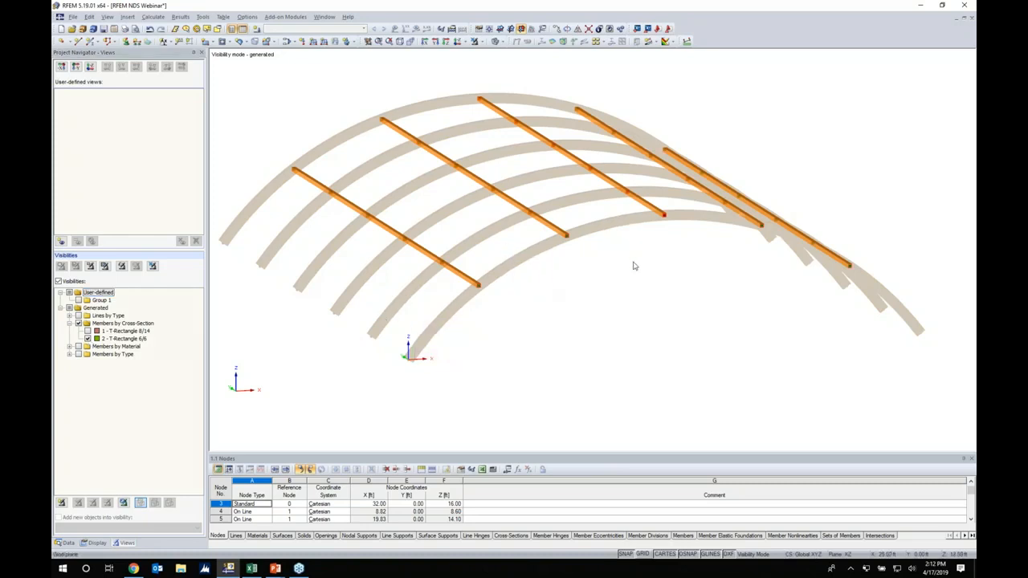
middle_click_drag(864, 362, 707, 323, "ctrl")
left_click(643, 554)
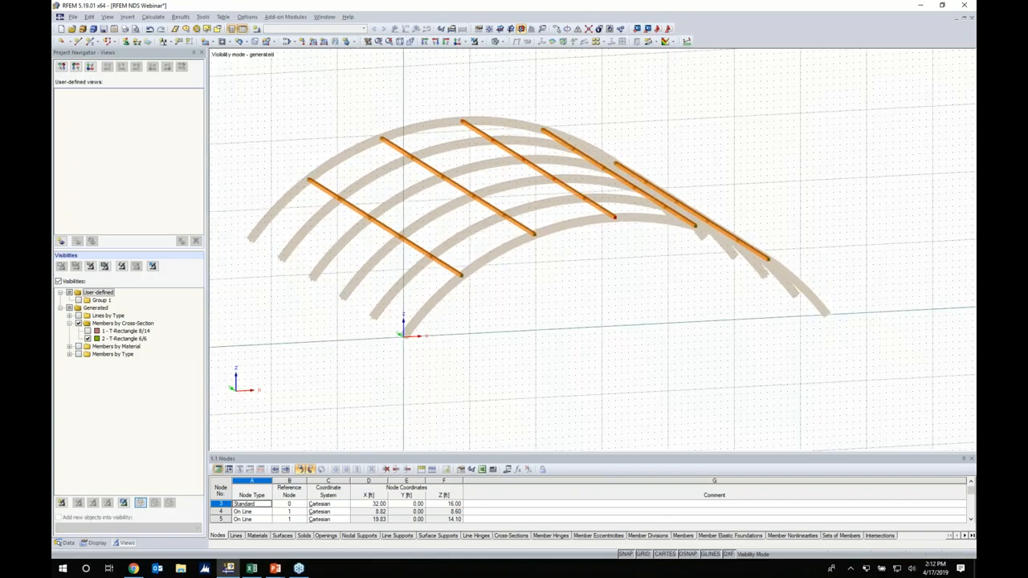
Move the work plane origin to the front arch's crown node and place a standard node 40 ft directly below it
left_click(489, 29)
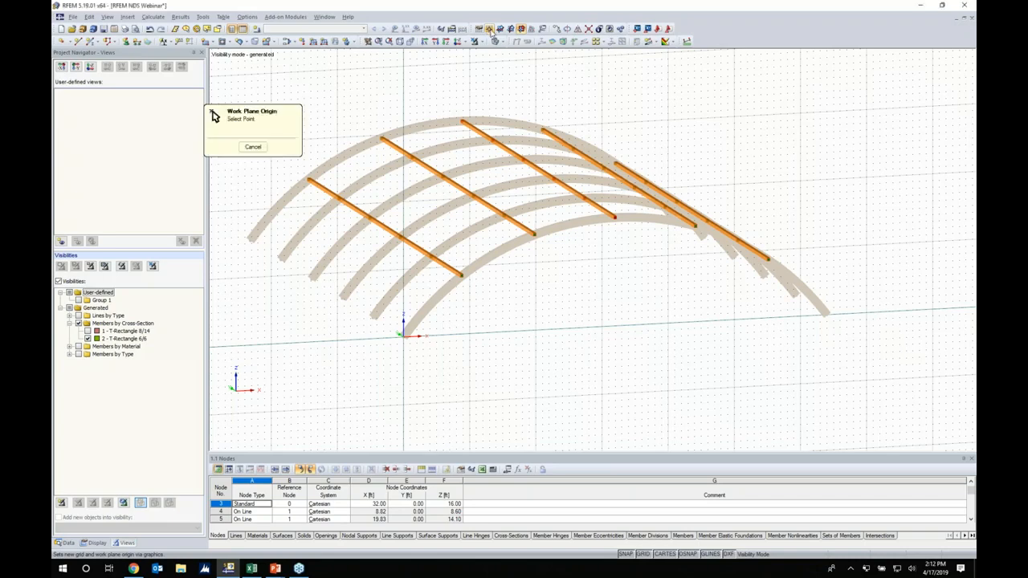
left_click(615, 219)
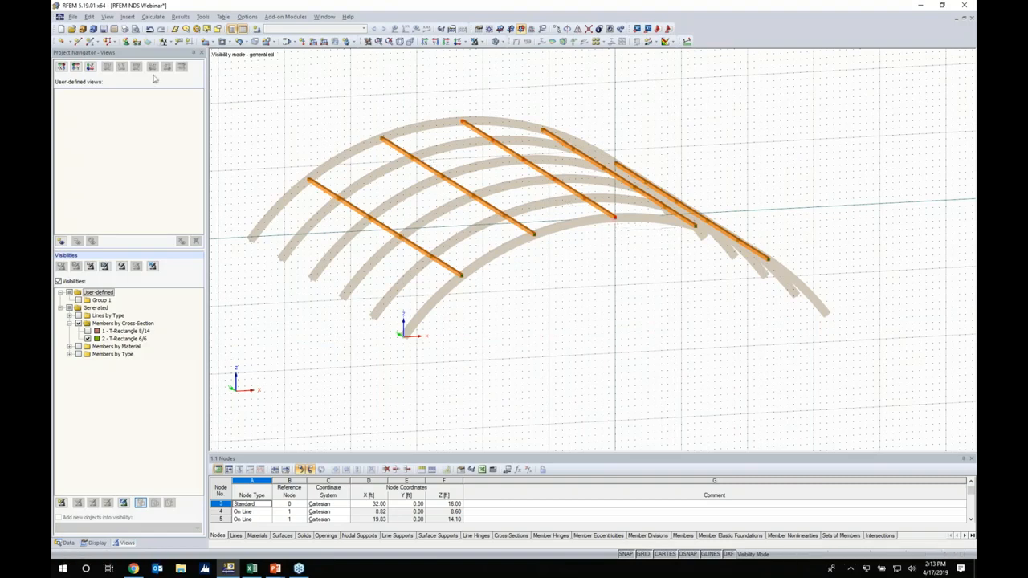
left_click(60, 44)
middle_click_drag(607, 342, 546, 232)
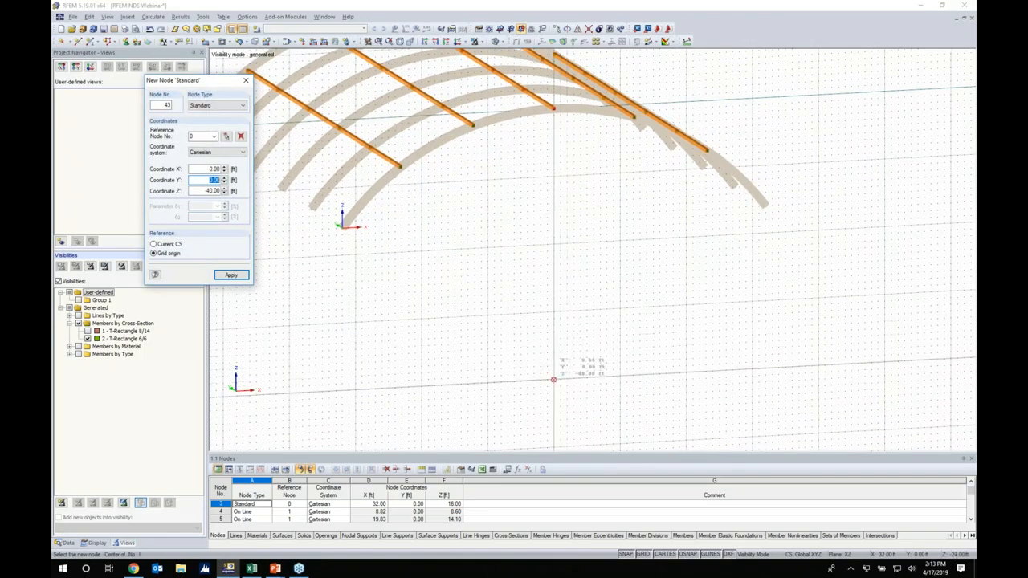
left_click(553, 379)
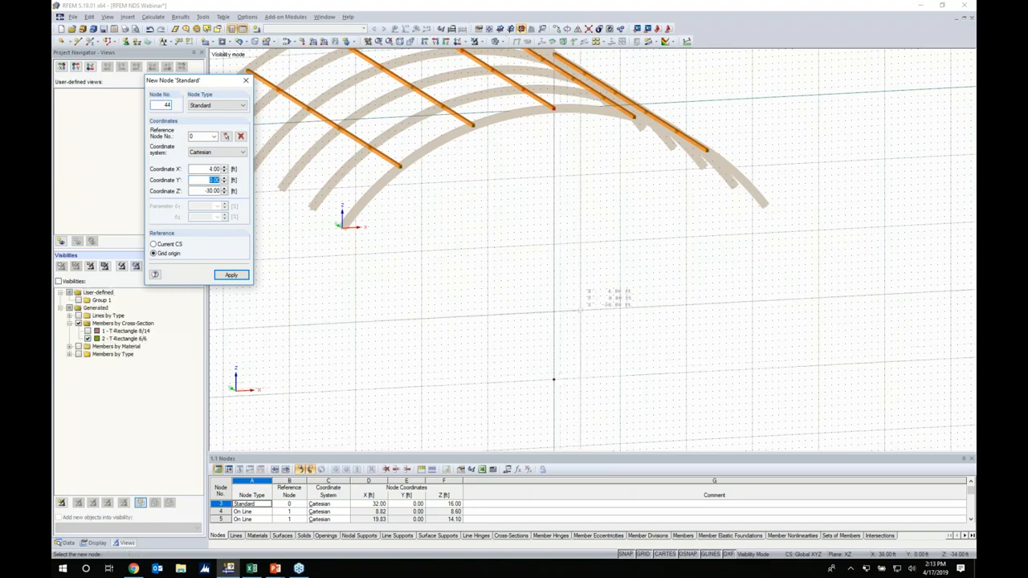
key("Escape")
Select all T-Rectangle 6/6 truss members and set their rotation via help node, using the new node below the arches, in plane x-z
scroll(574, 288, "down", 2)
middle_click_drag(574, 289, 548, 285)
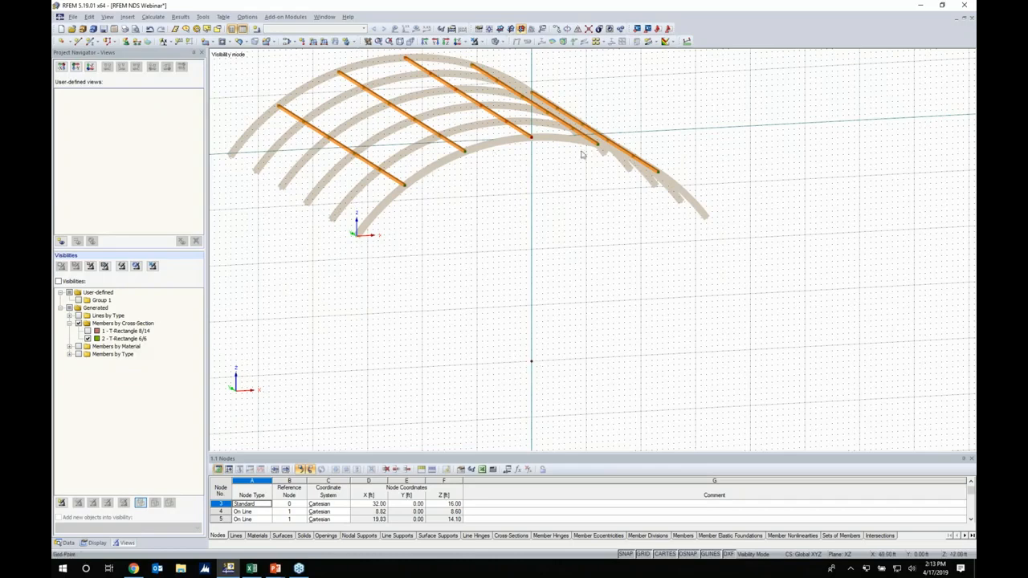
middle_click_drag(416, 231, 436, 280)
left_click_drag(707, 297, 270, 71)
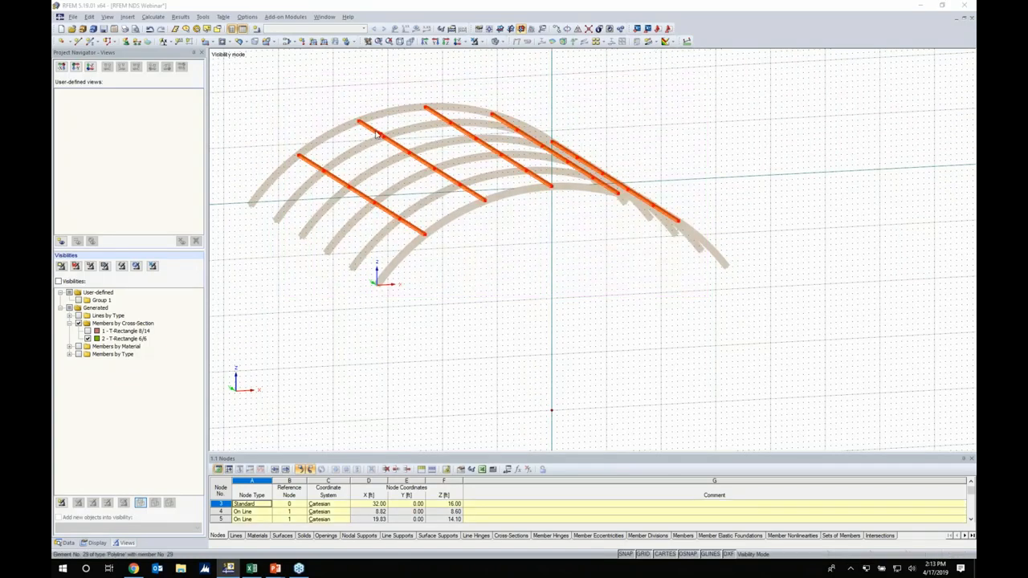
double_click(376, 134)
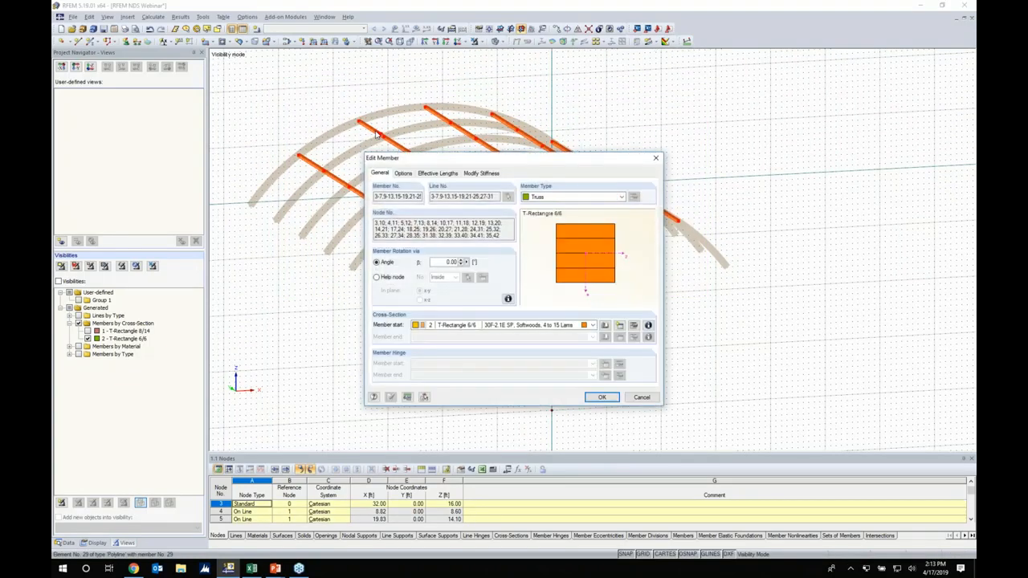
left_click(377, 277)
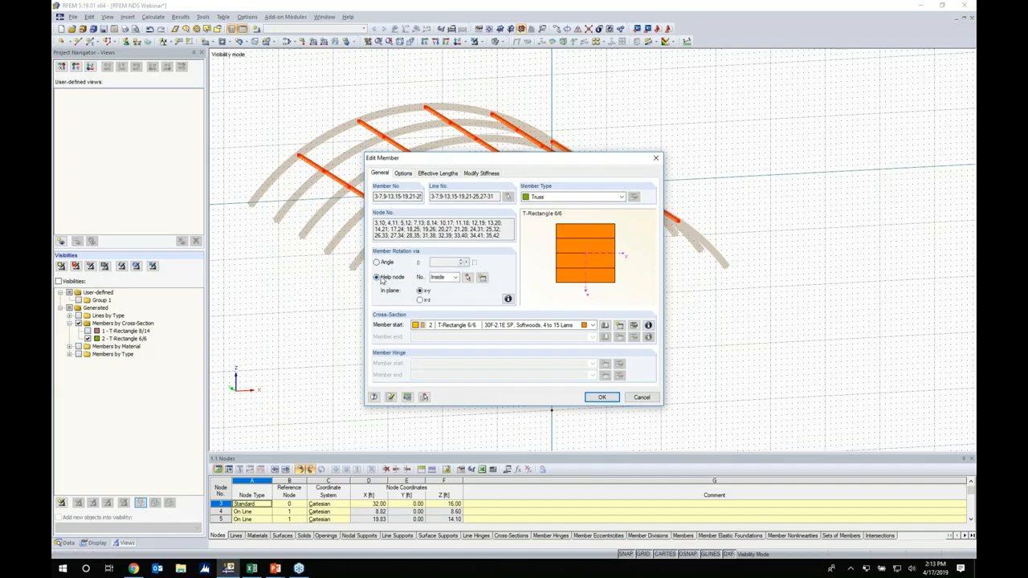
left_click(469, 279)
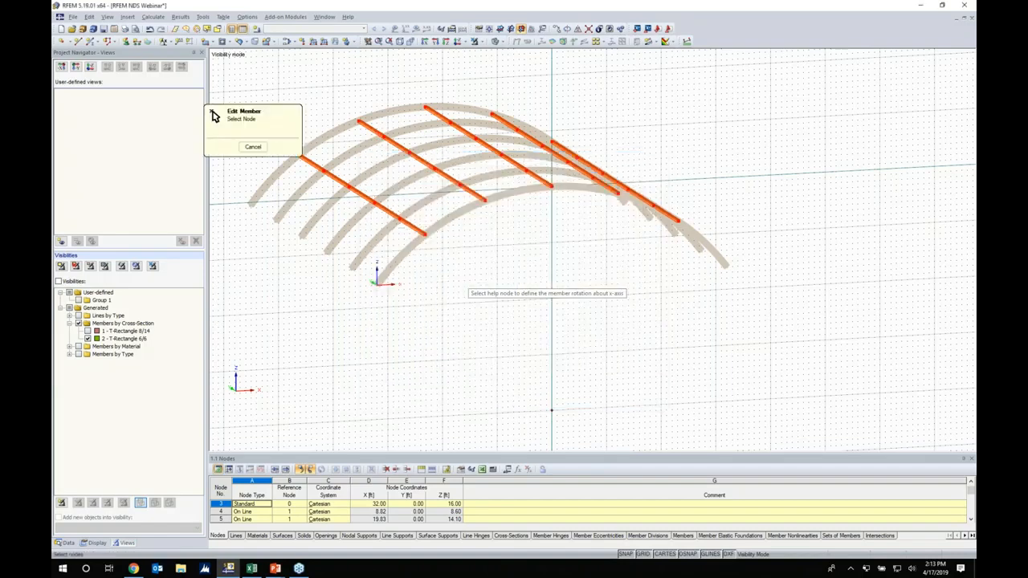
left_click(551, 410)
left_click(419, 299)
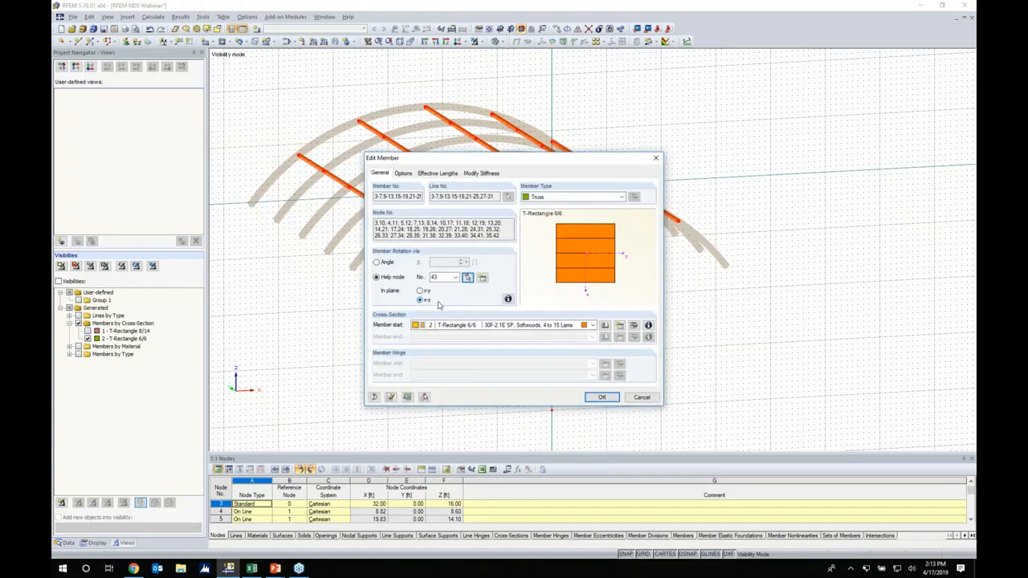
left_click(600, 396)
Check the rotated truss members' alignment, cancel the visibility filter to show the whole model, and hide the grid
middle_click_drag(453, 258, 457, 244, "ctrl")
scroll(400, 228, "up", 2)
scroll(400, 228, "up", 5)
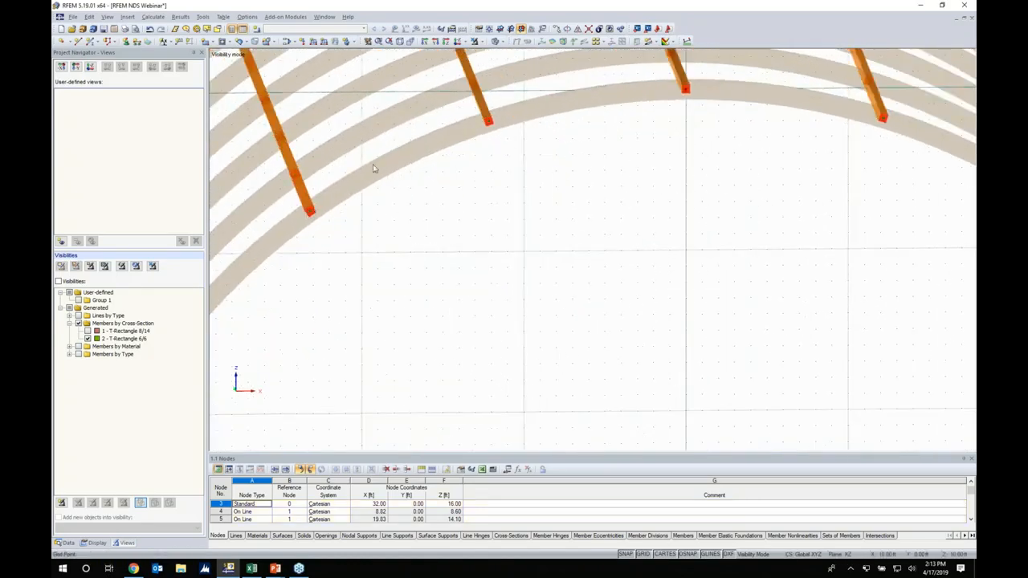
middle_click_drag(493, 160, 347, 286)
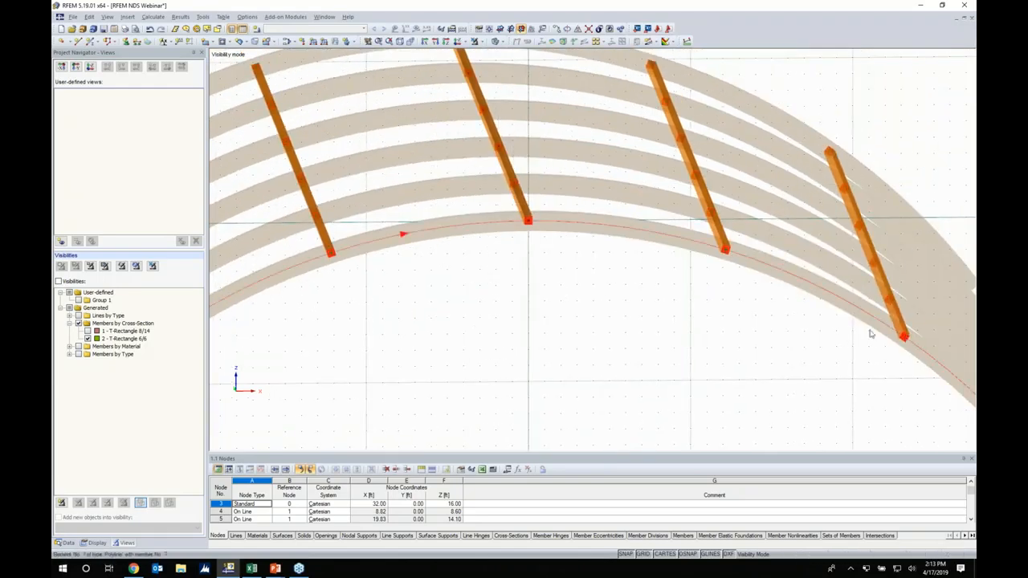
scroll(815, 320, "down", 5)
middle_click_drag(704, 310, 681, 325)
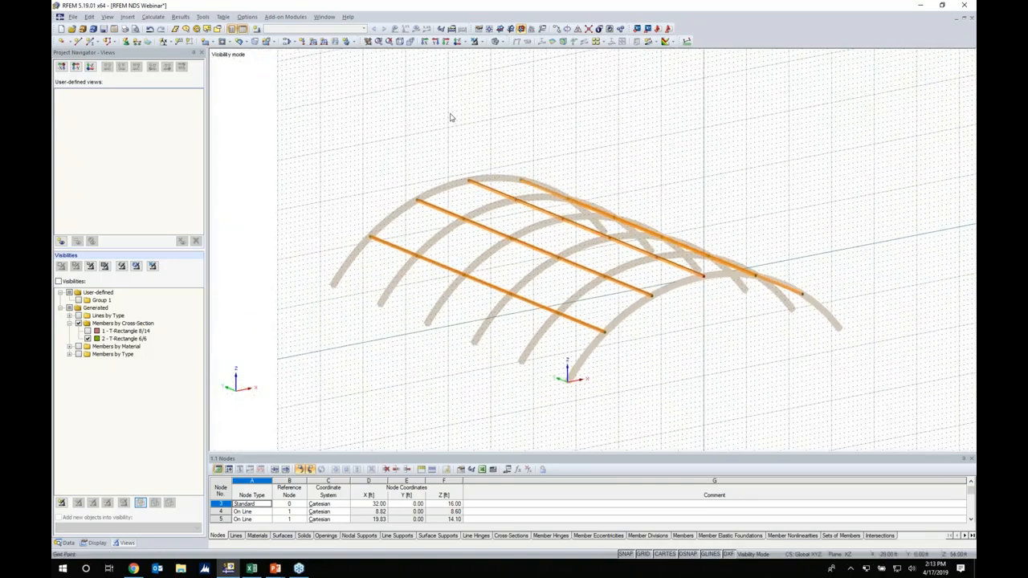
left_click(475, 42)
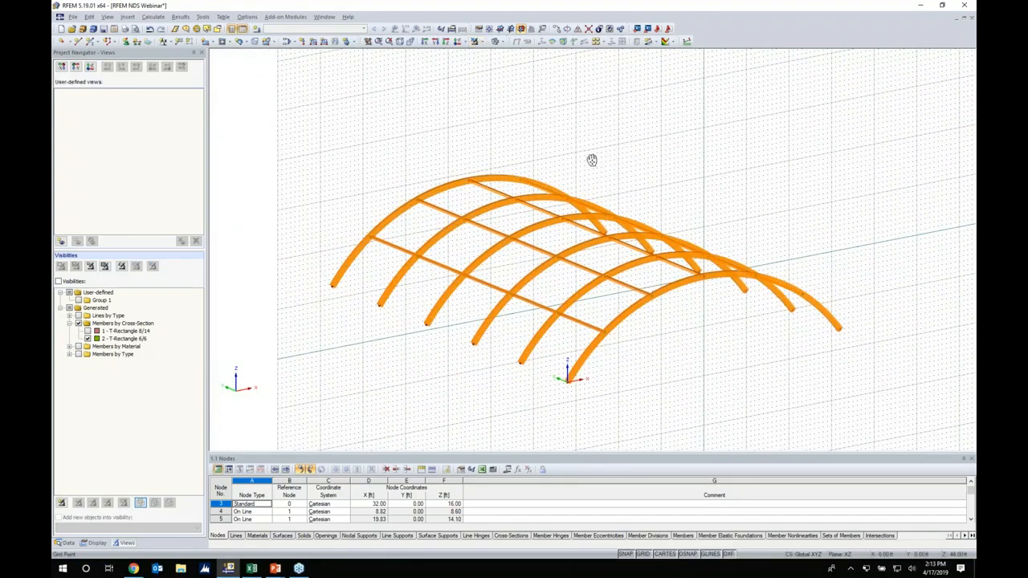
middle_click_drag(592, 160, 564, 152)
scroll(577, 159, "up", 1)
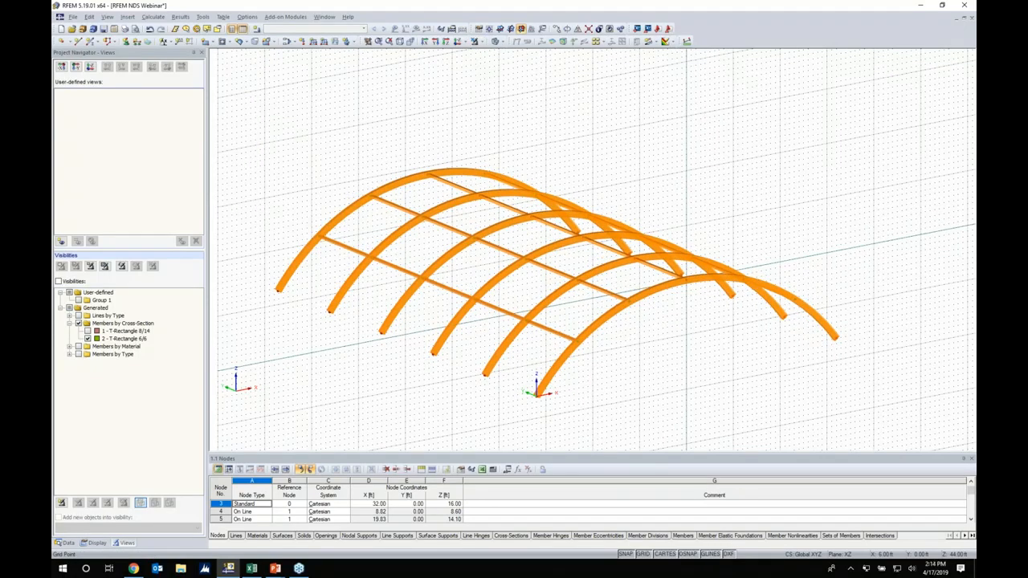
left_click(642, 554)
Set up a new member of type Tension and define its cross-section as a round bar with a diameter of 0.625 in
left_click(91, 41)
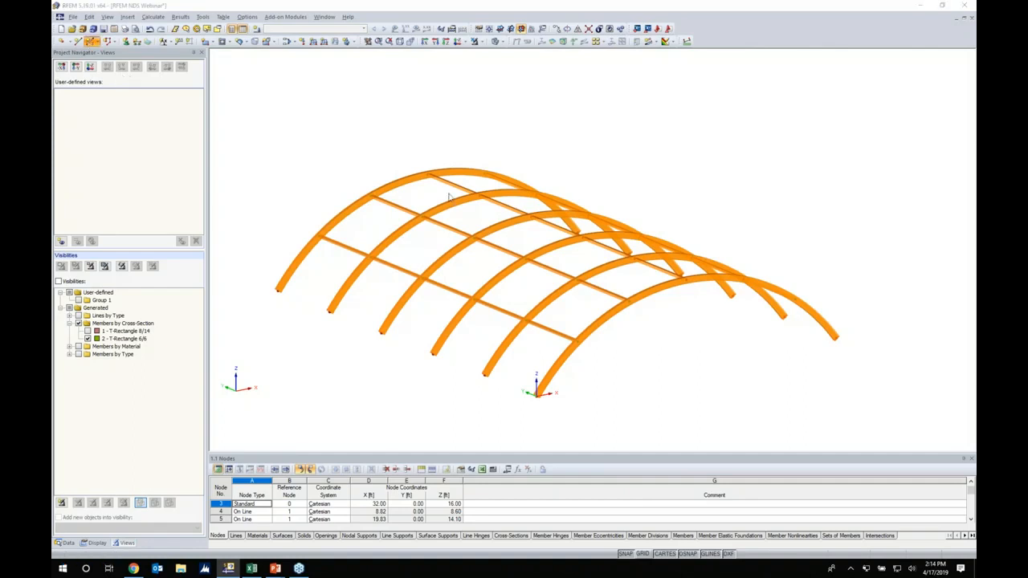
left_click(581, 197)
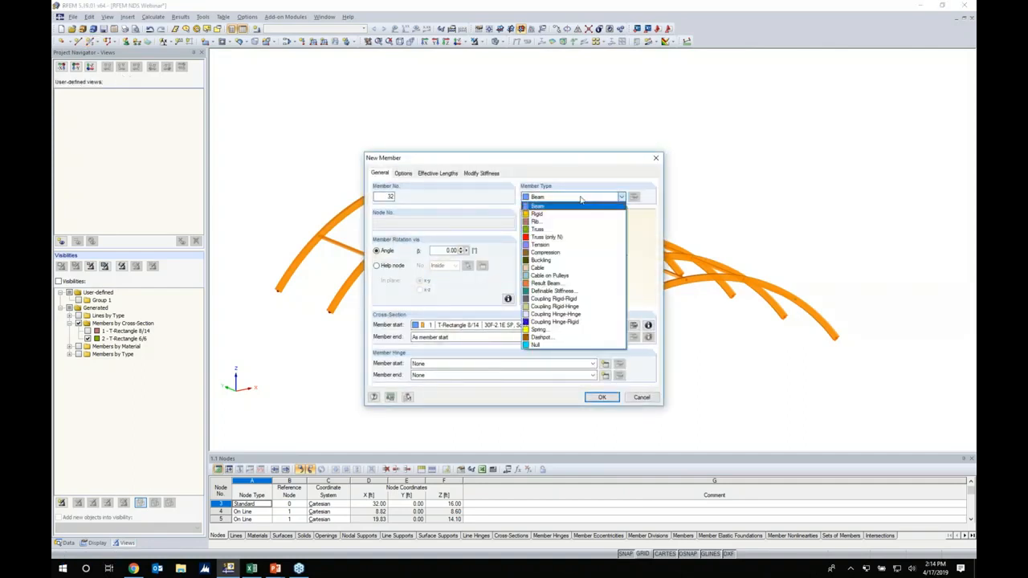
left_click(549, 245)
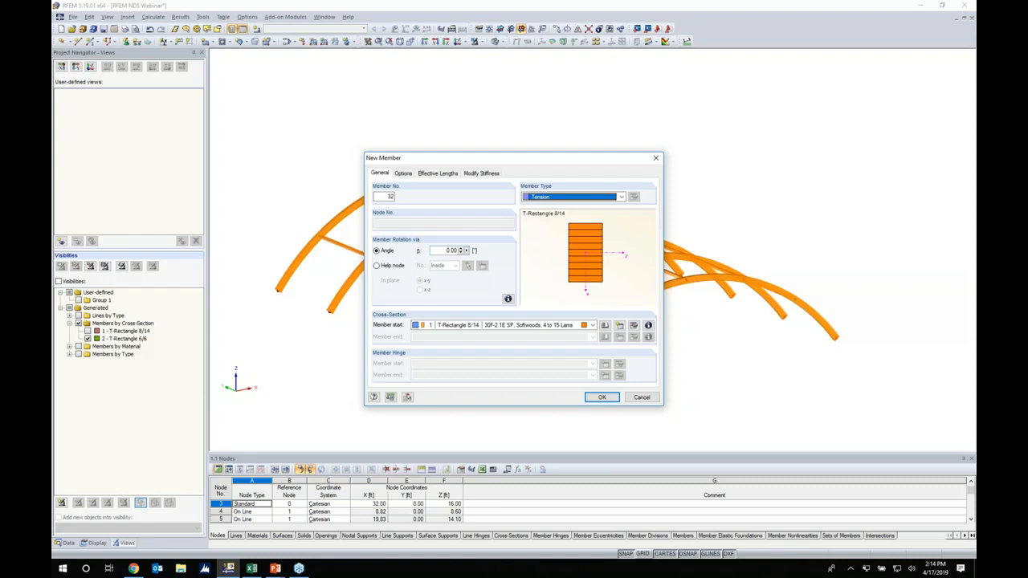
left_click(603, 325)
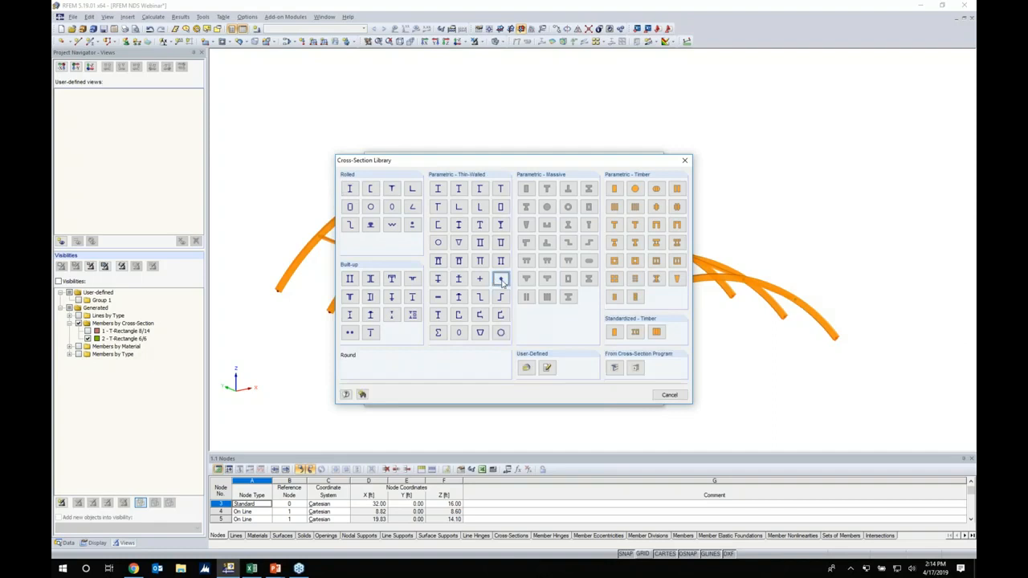
left_click(502, 282)
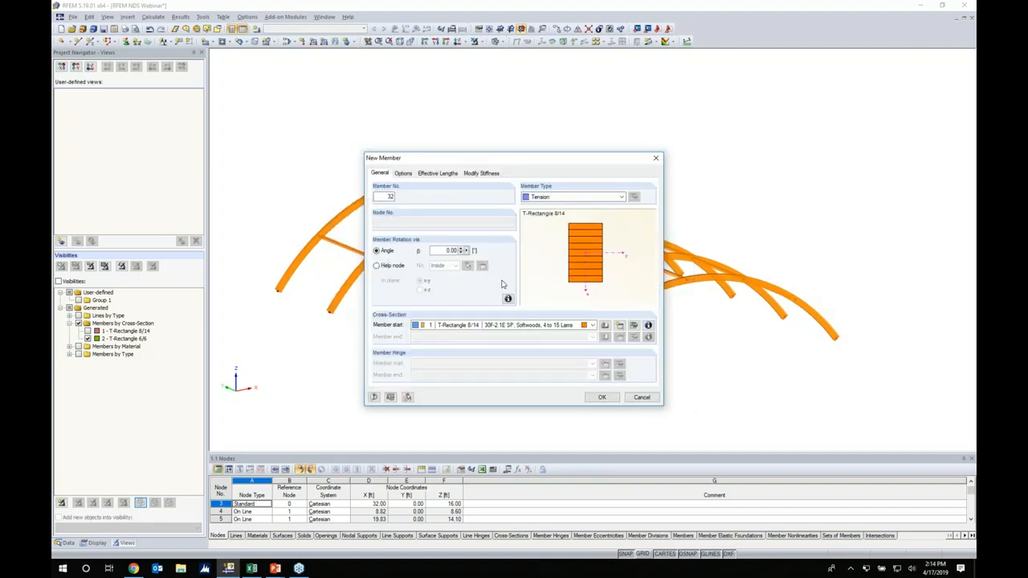
type("0.625")
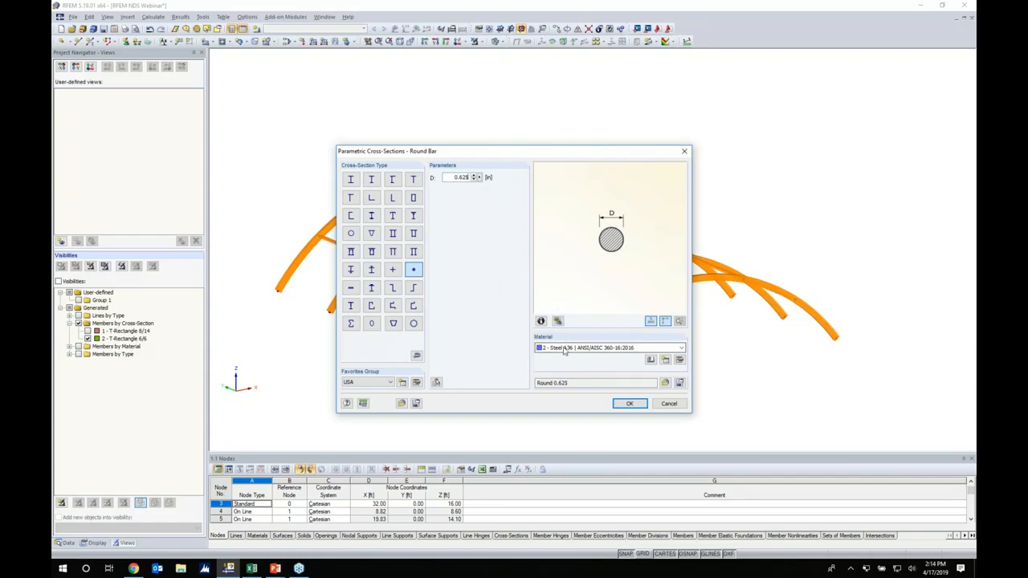
left_click(566, 364)
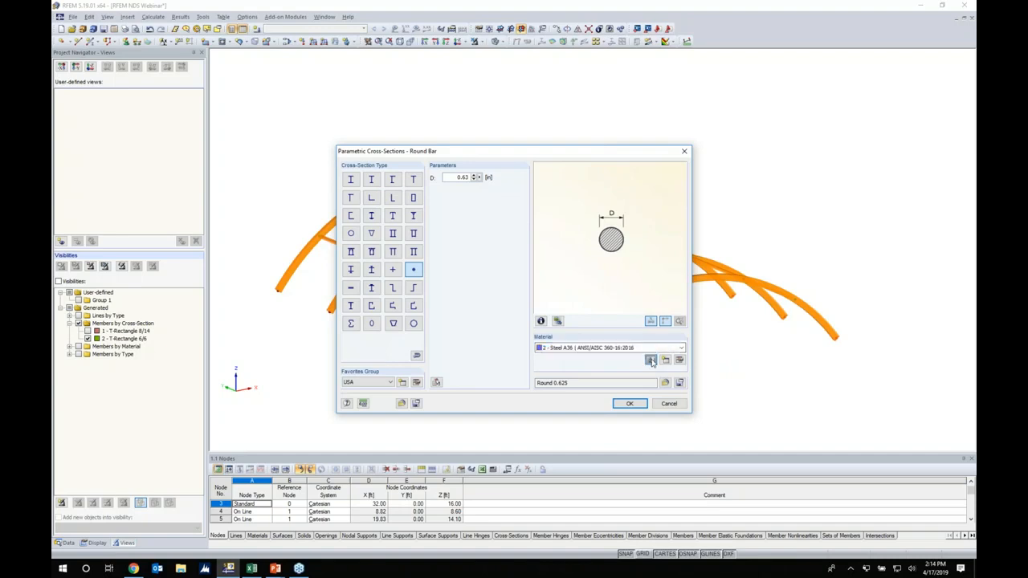
Look up the ASTM cable material in the material library under the Metal group's Cable category
left_click(650, 360)
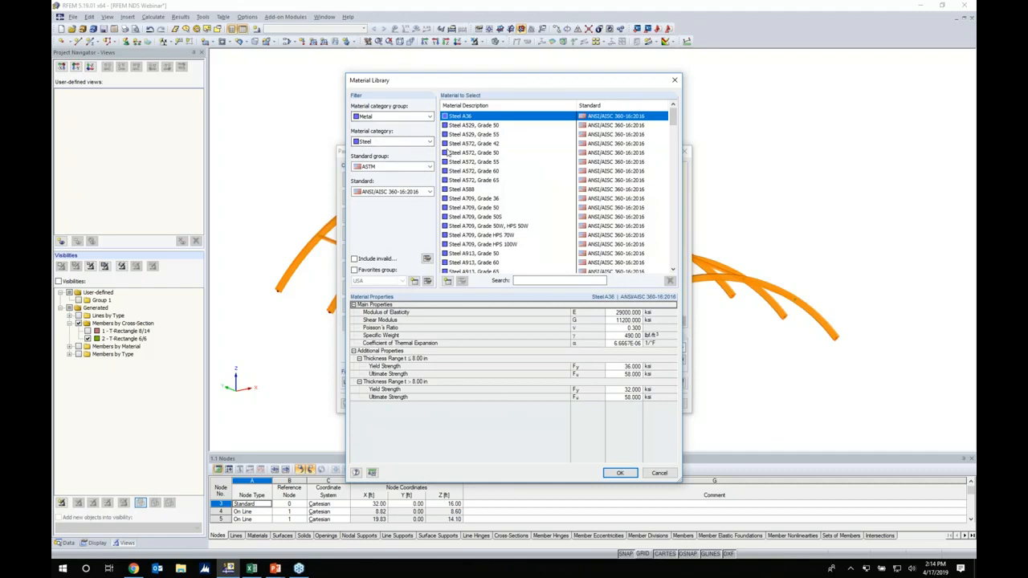
left_click(395, 143)
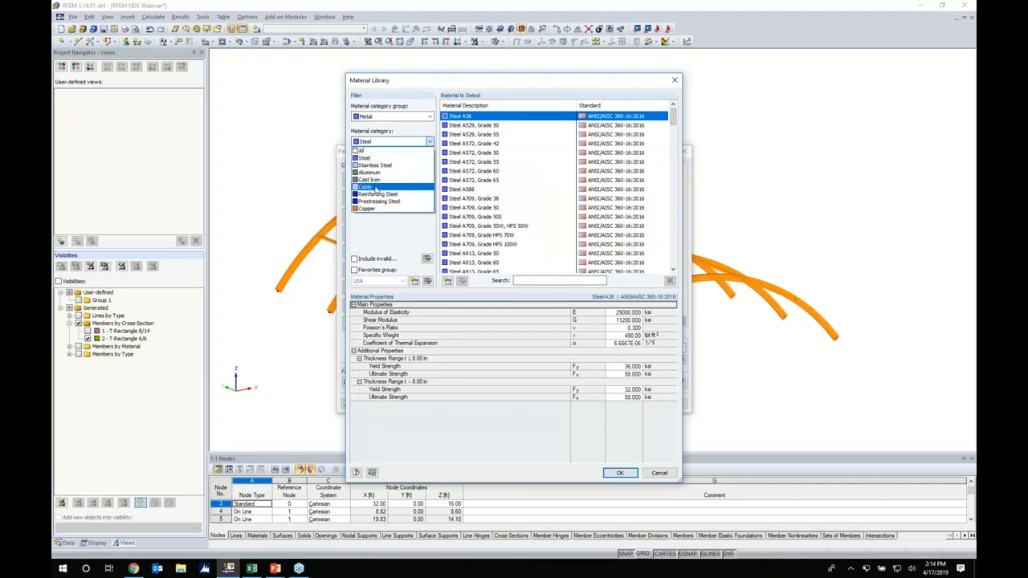
left_click(375, 190)
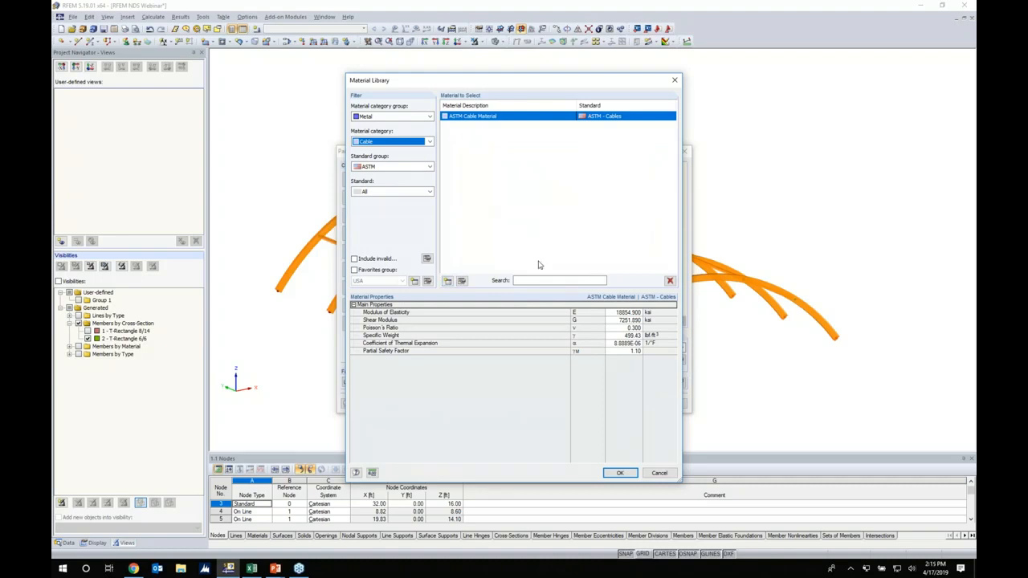
left_click(660, 473)
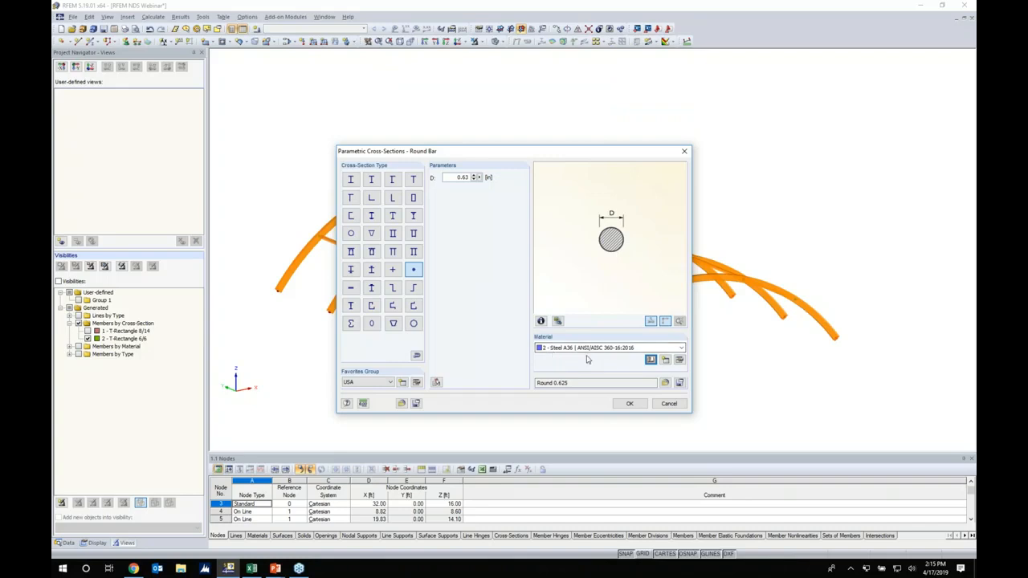
Accept the Round 0.625 section in Steel A36 for the tension member and switch the model to wireframe display
left_click(628, 403)
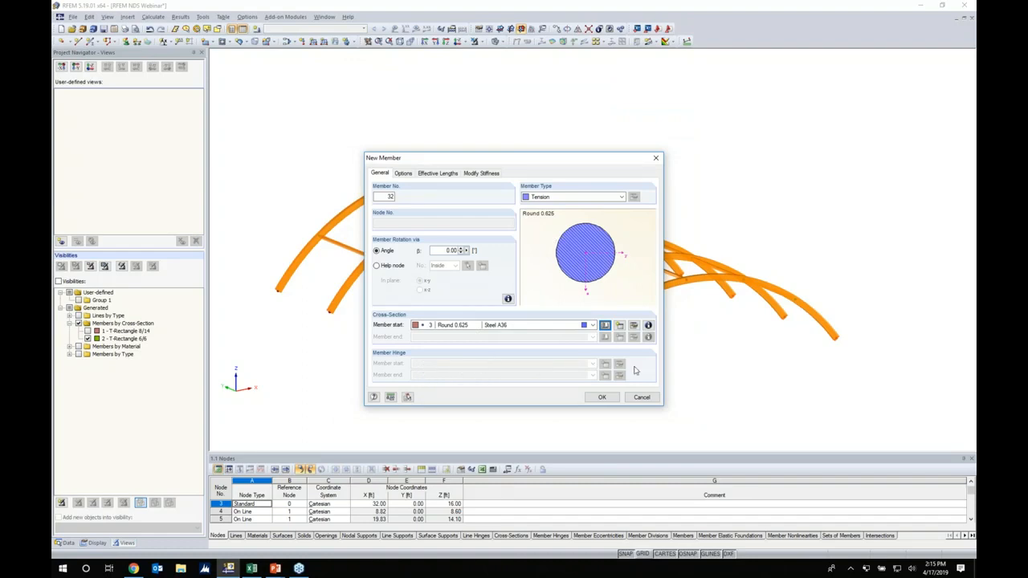
left_click(600, 398)
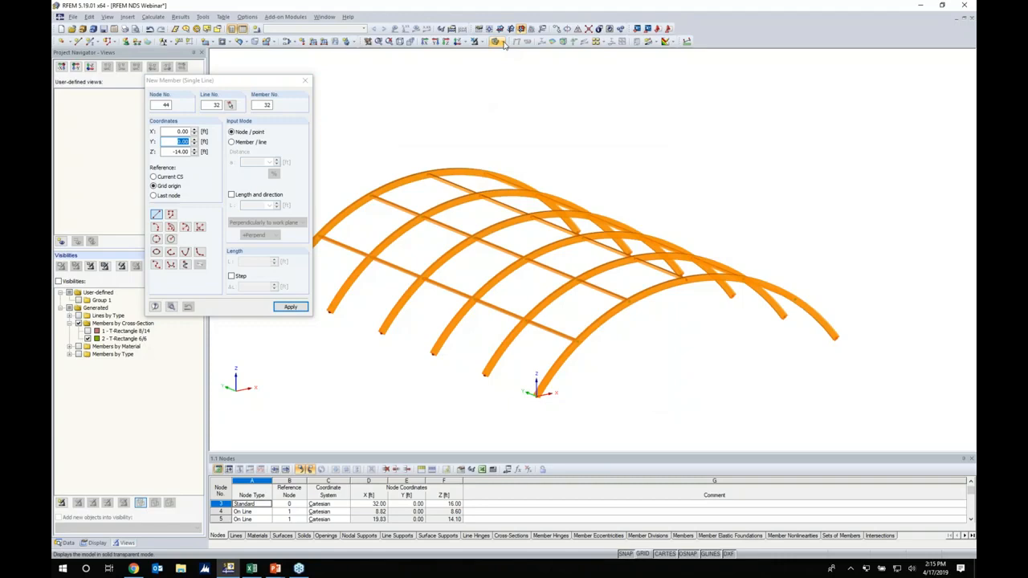
scroll(473, 286, "up", 3)
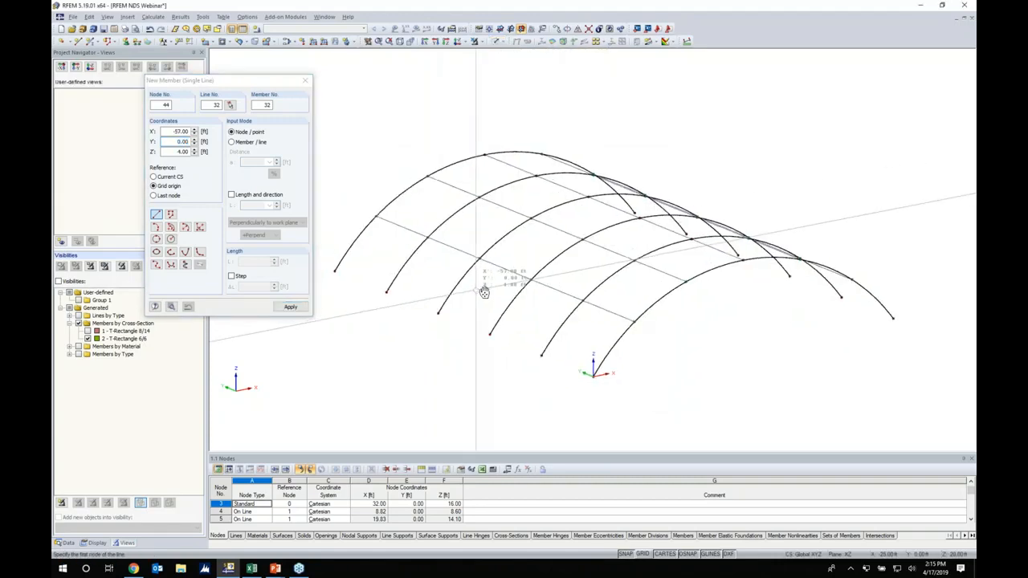
Draw two crossing tension rods in the lowest panel of the second bay from the rear, from arch base nodes to the first truss line
scroll(457, 286, "up", 3)
left_click(463, 357)
left_click(444, 211)
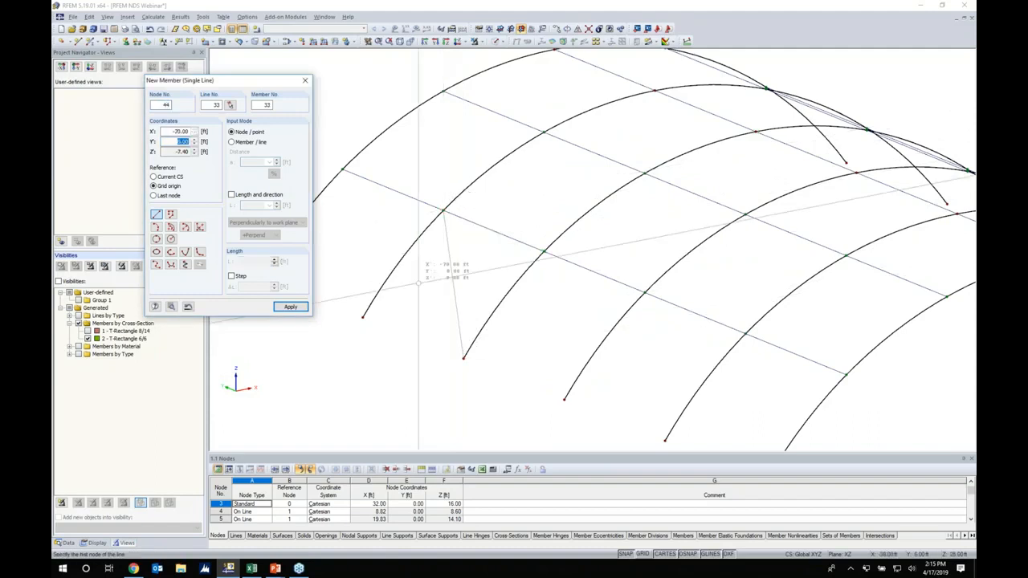
left_click(362, 317)
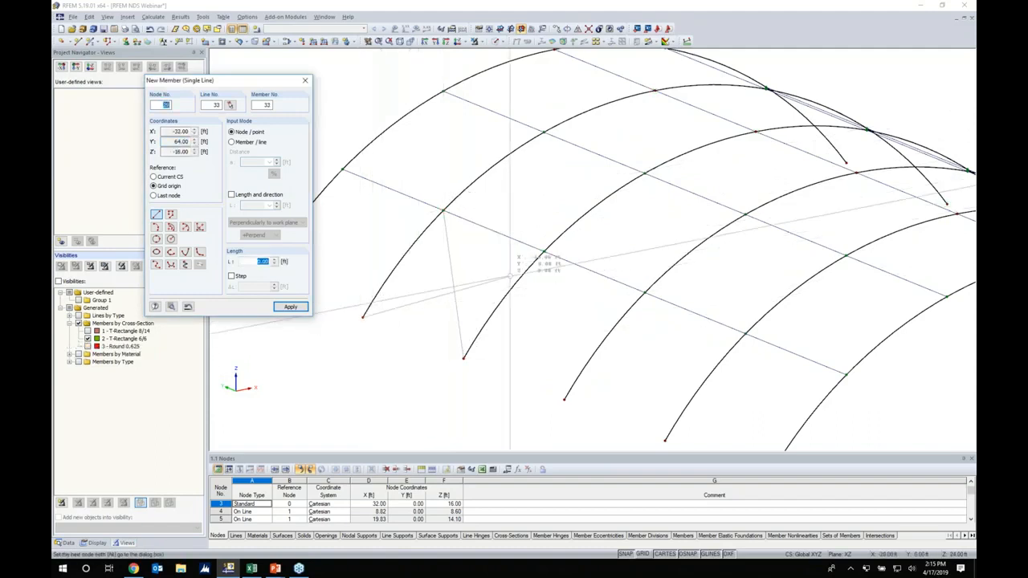
left_click(543, 251)
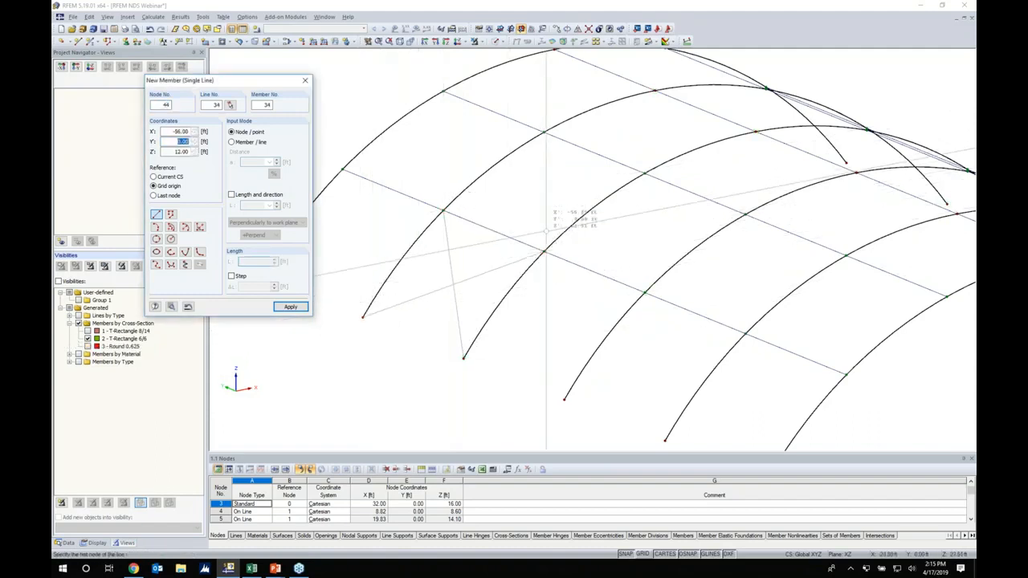
Draw crossing tension rods in the next two panels of the second bay from the rear, continuing up to the ridge member
left_click(543, 132)
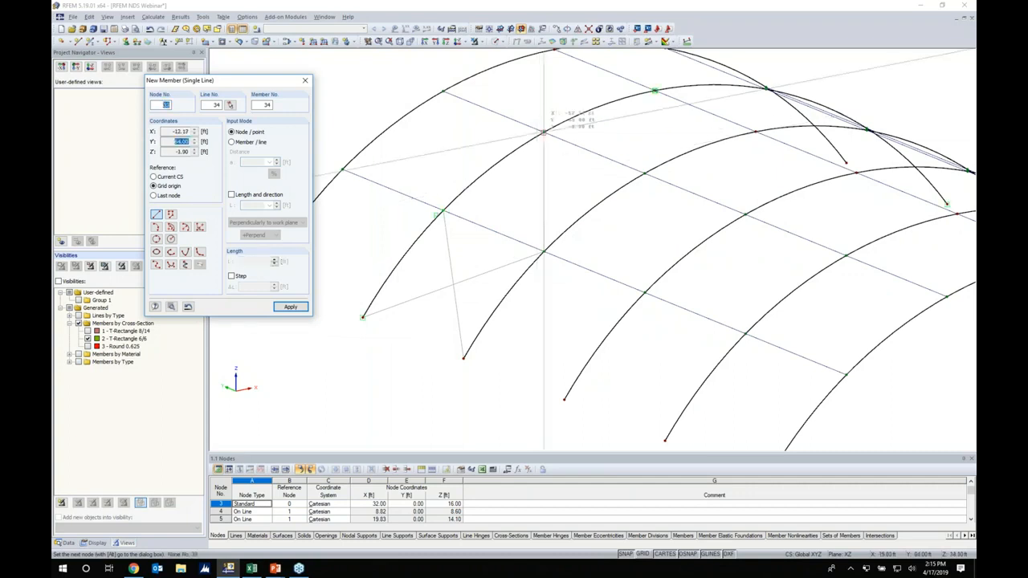
left_click(443, 212)
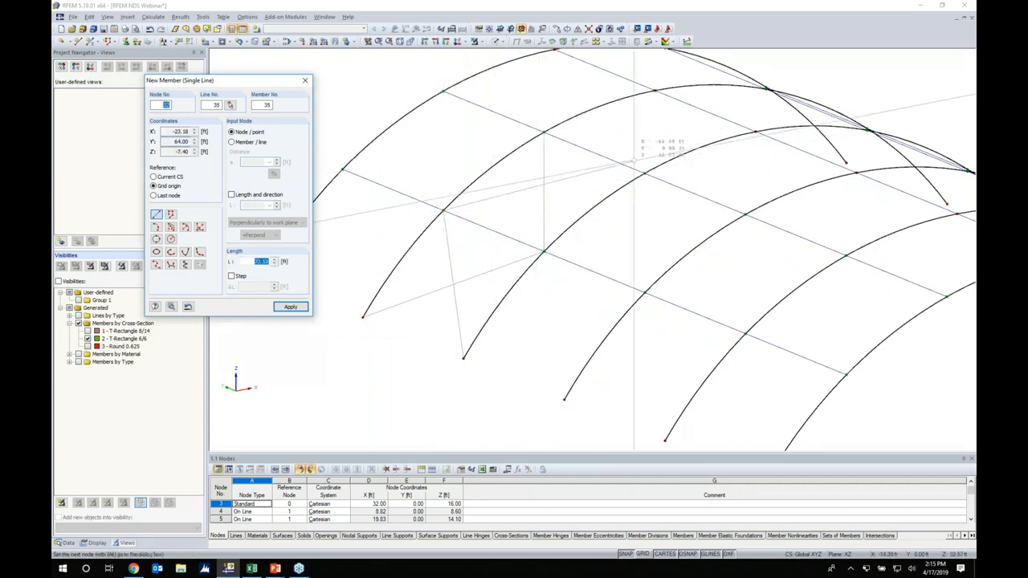
middle_click_drag(645, 173, 542, 270)
left_click(542, 270)
left_click(440, 230)
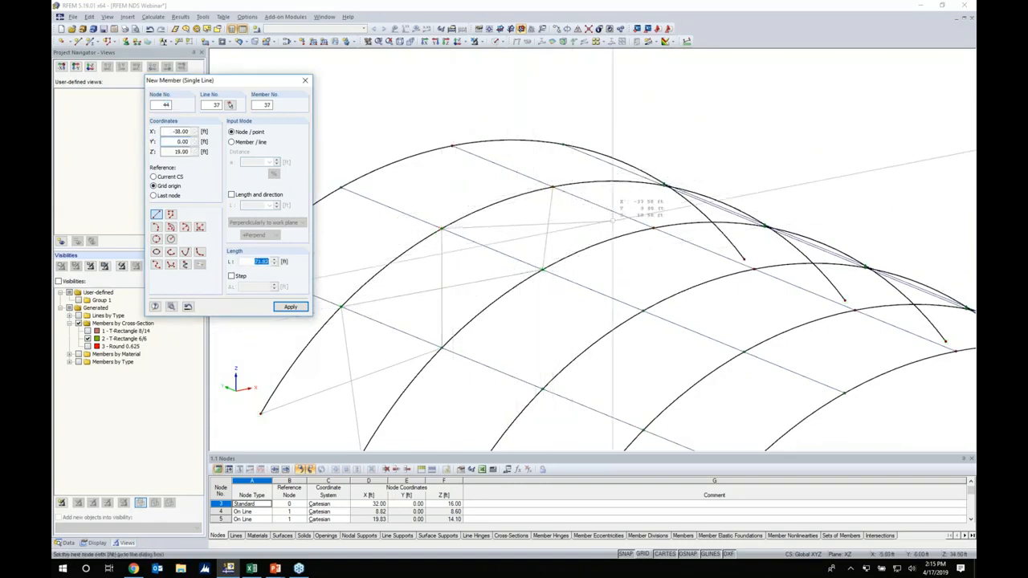
left_click(654, 228)
right_click(554, 278)
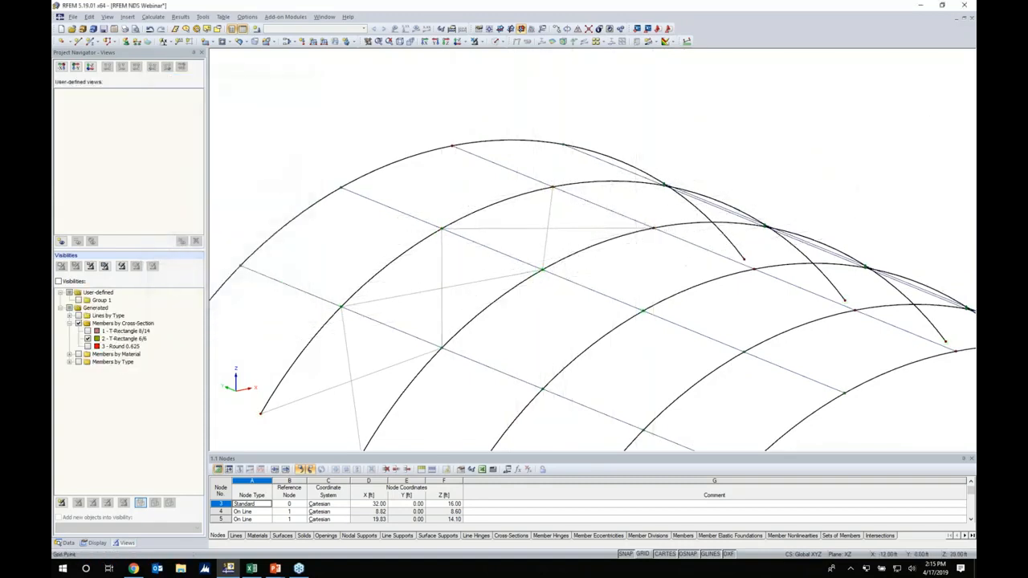
Select all six tension rods and mirror a copy of them about the Y-Z plane through the arch ridge node
scroll(547, 312, "down", 2)
middle_click_drag(517, 356, 787, 365, "ctrl")
middle_click_drag(707, 366, 534, 356)
left_click_drag(518, 391, 497, 341)
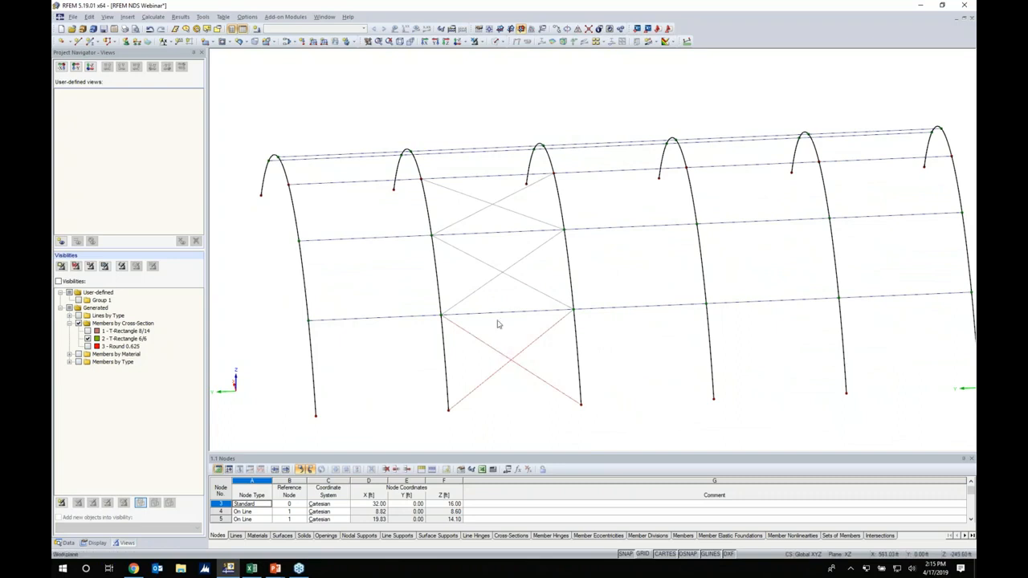
left_click_drag(512, 293, 483, 257)
left_click_drag(501, 215, 479, 195)
left_click(578, 30)
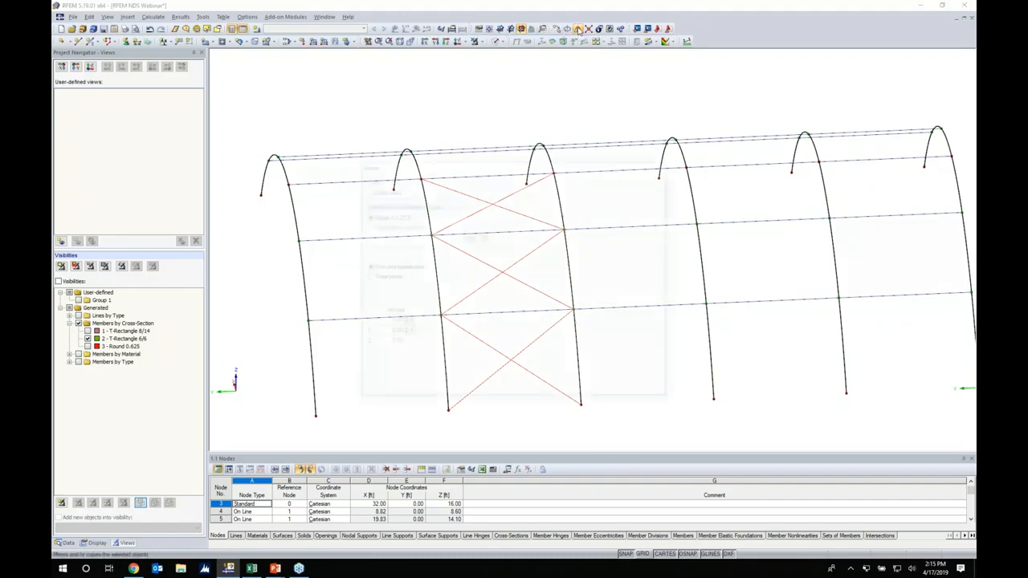
left_click(366, 189)
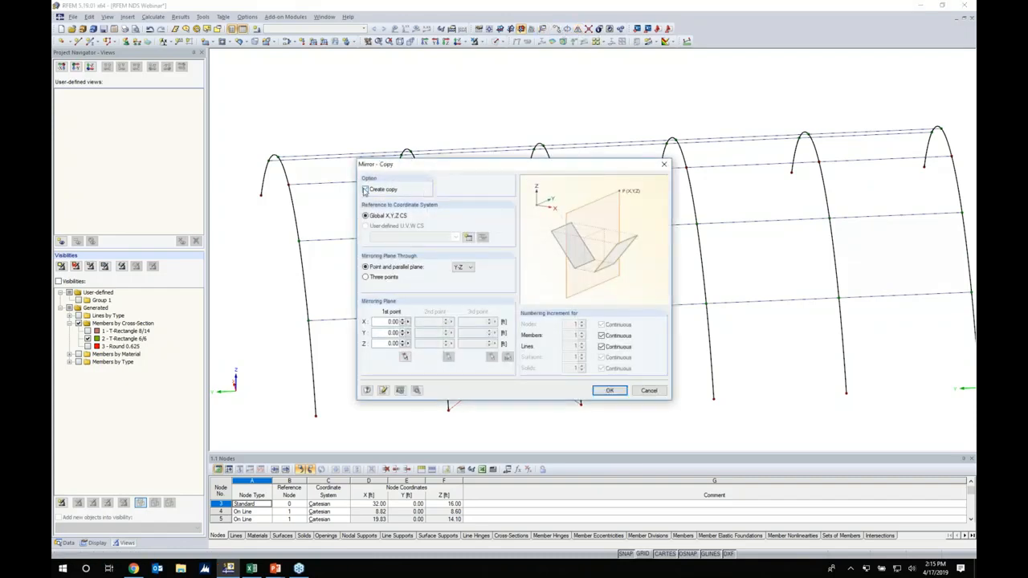
left_click(464, 267)
left_click(460, 282)
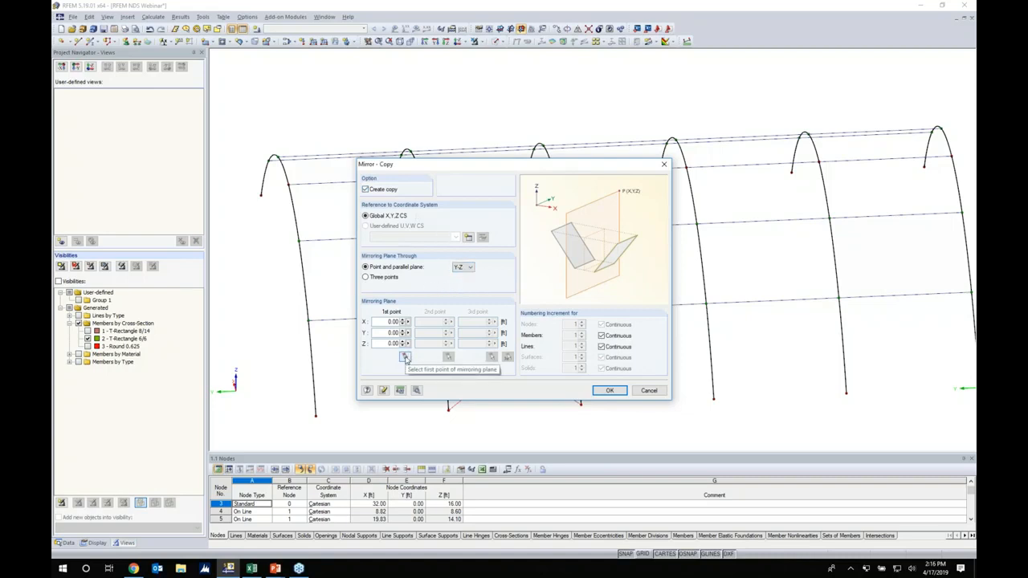
left_click(405, 358)
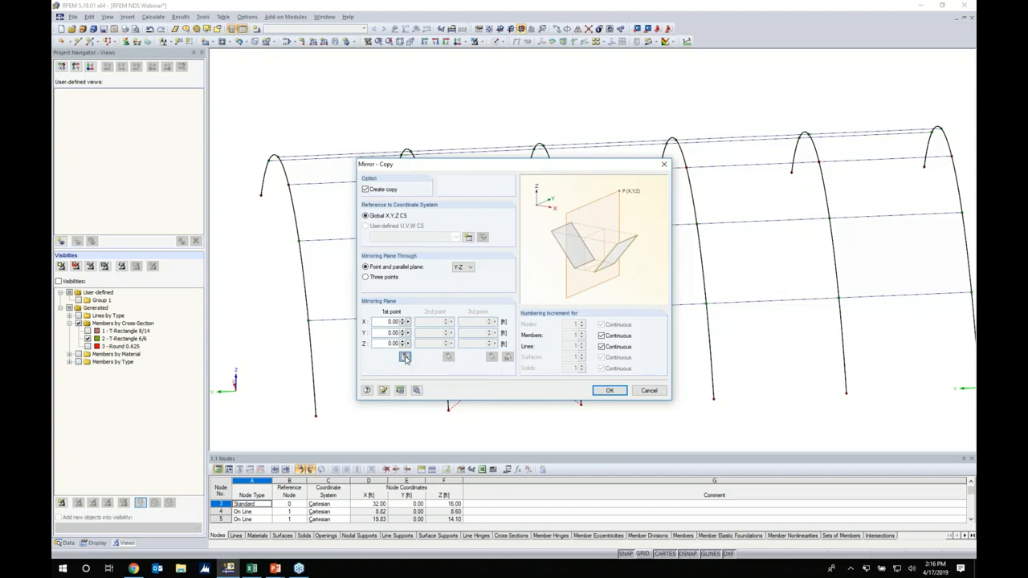
left_click(289, 183)
left_click(611, 391)
Change the model display from wireframe to solid rendering
middle_click_drag(785, 197, 803, 233, "ctrl")
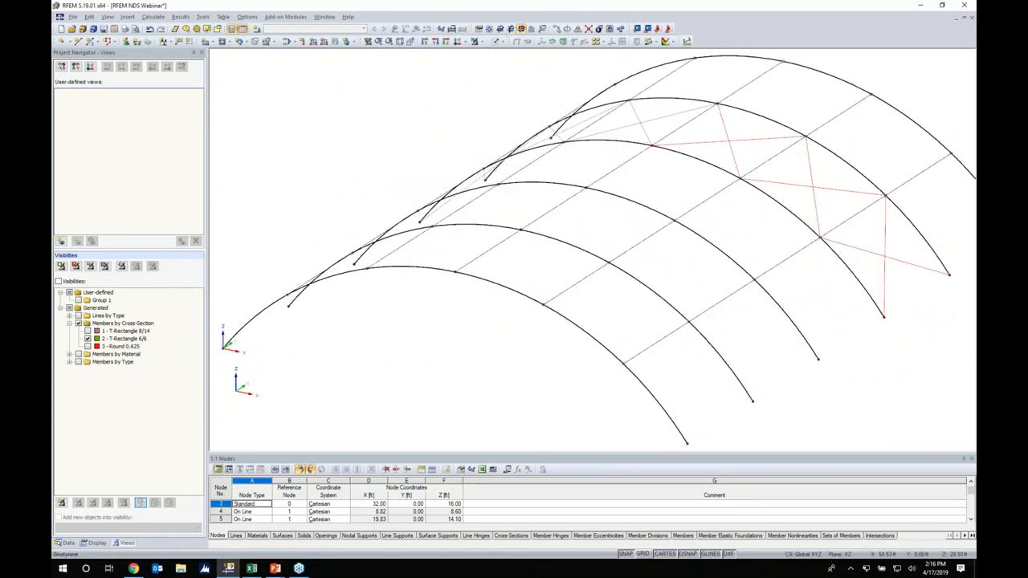
middle_click_drag(651, 218, 570, 216)
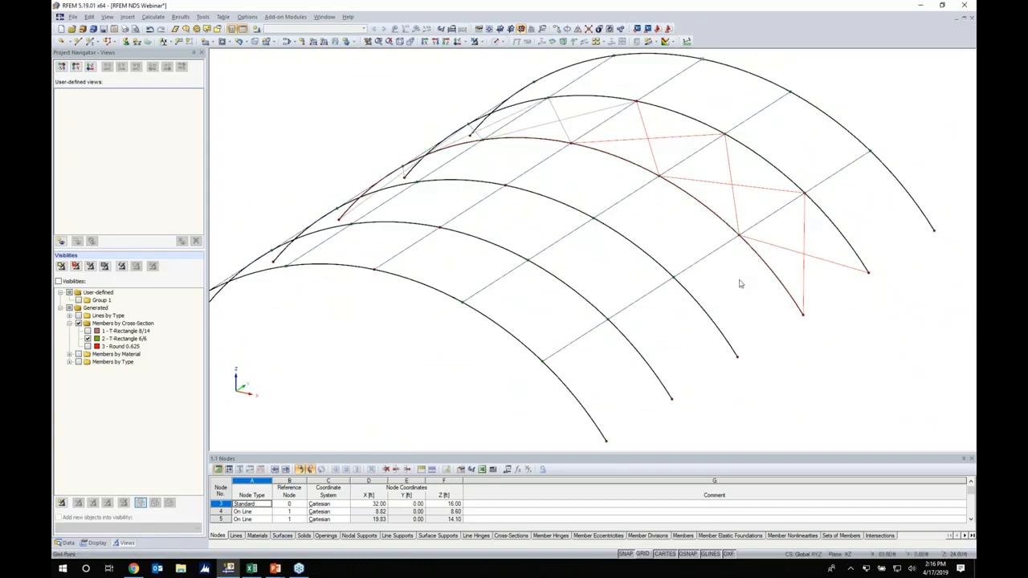
middle_click_drag(385, 300, 679, 291, "ctrl")
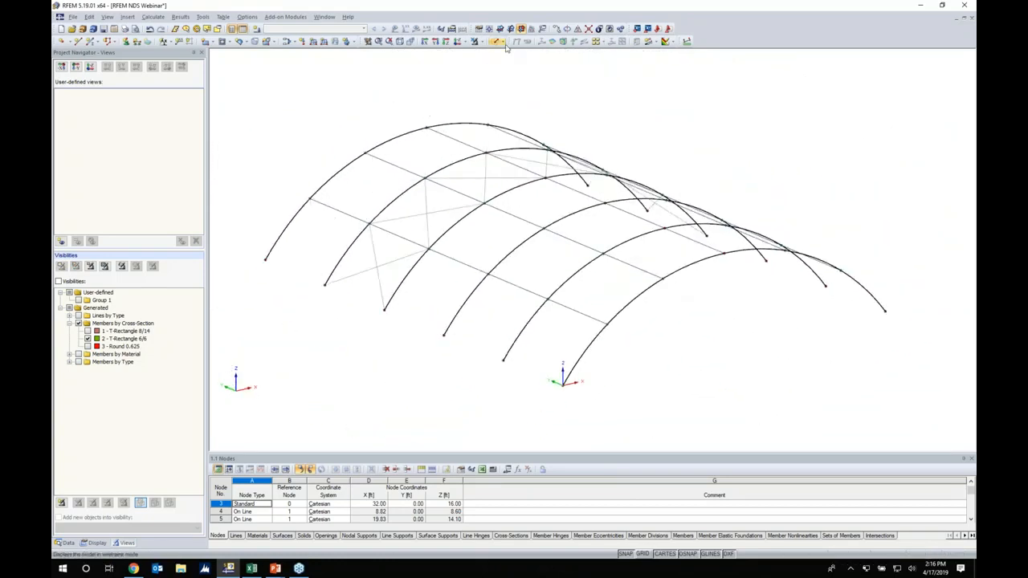
left_click(504, 42)
left_click(508, 73)
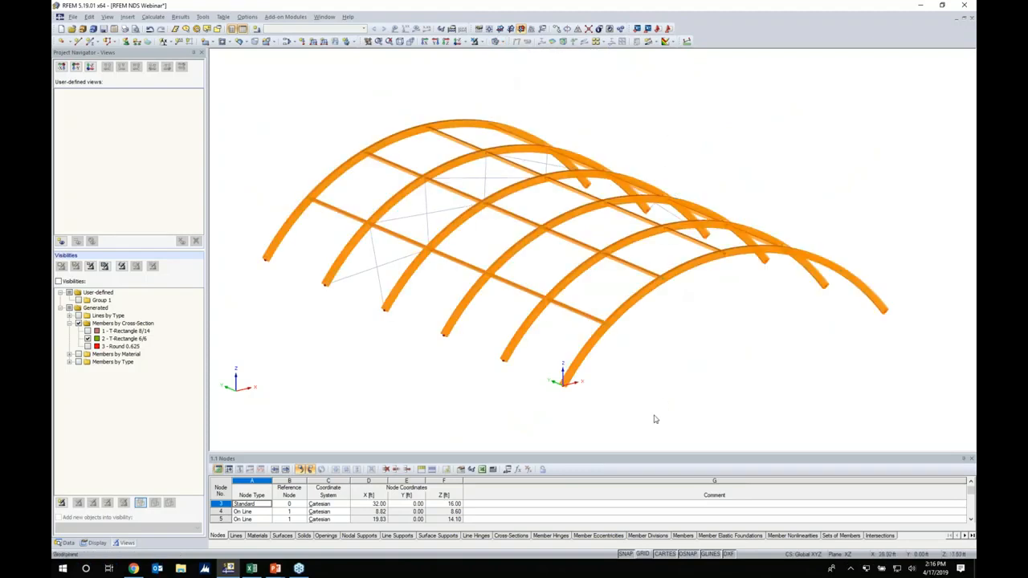
Turn on the grid and place the work plane origin at the base node of the front arch
left_click(642, 554)
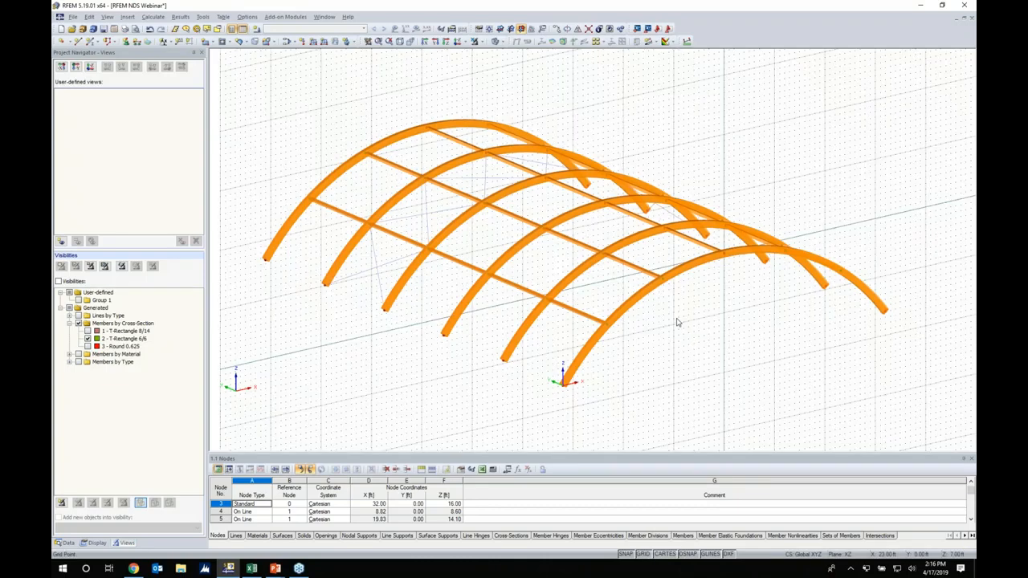
left_click(489, 30)
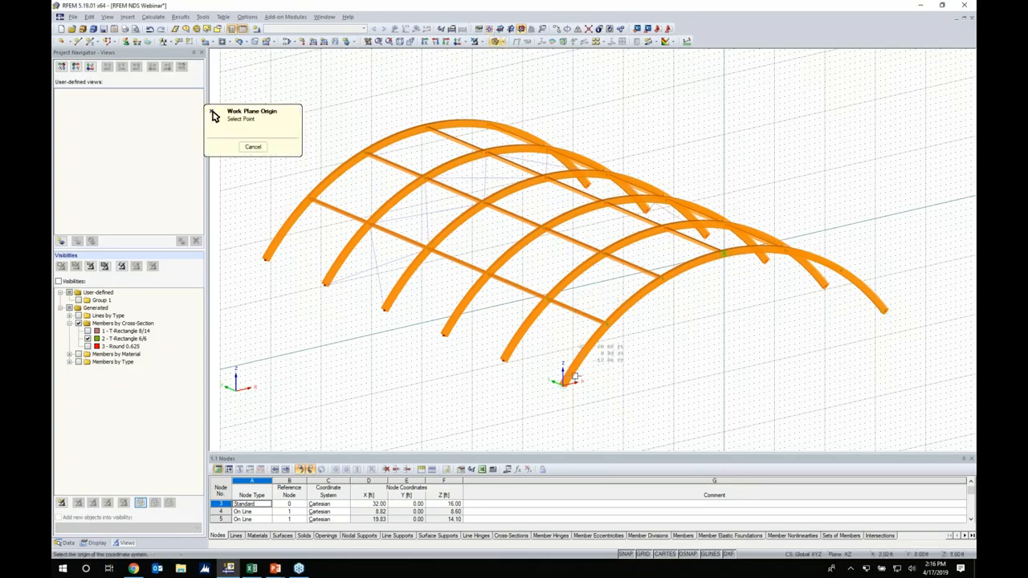
left_click(564, 384)
middle_click_drag(663, 392, 522, 305, "ctrl")
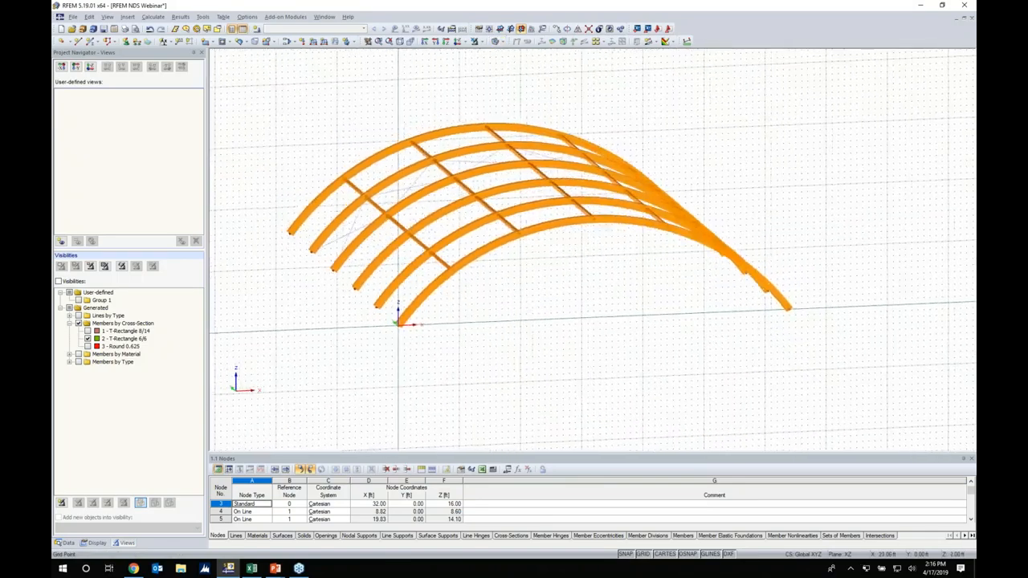
Set up a new Beam member with a 5 x 5 in rectangular timber section in 30F-2.1E SP glulam
left_click(89, 44)
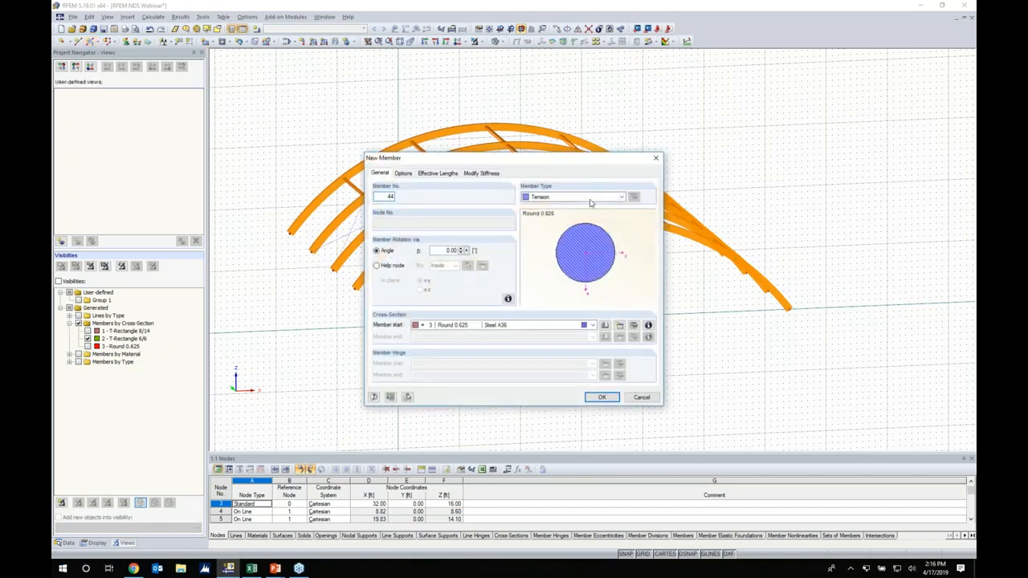
left_click(585, 198)
left_click(577, 207)
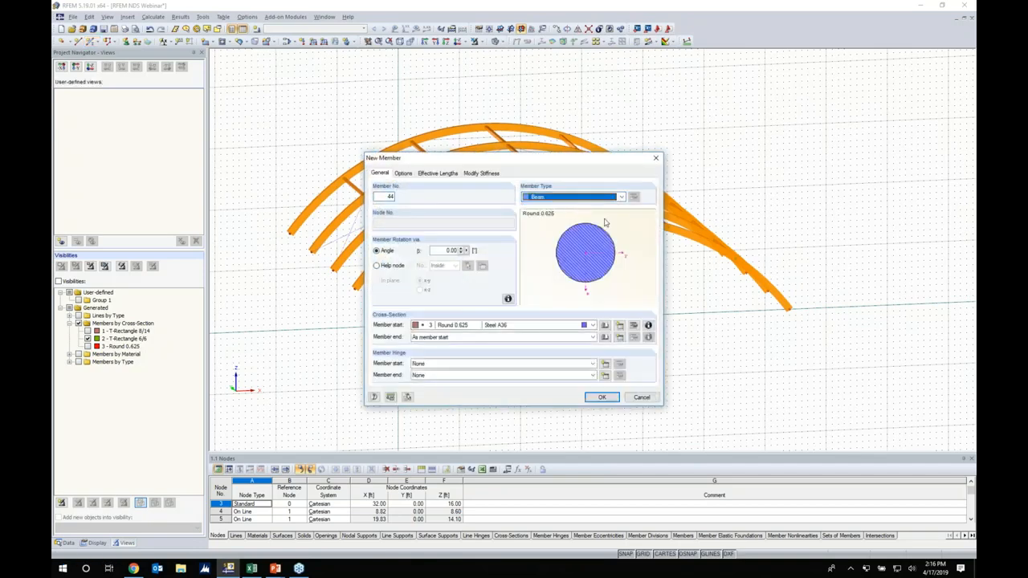
left_click(605, 326)
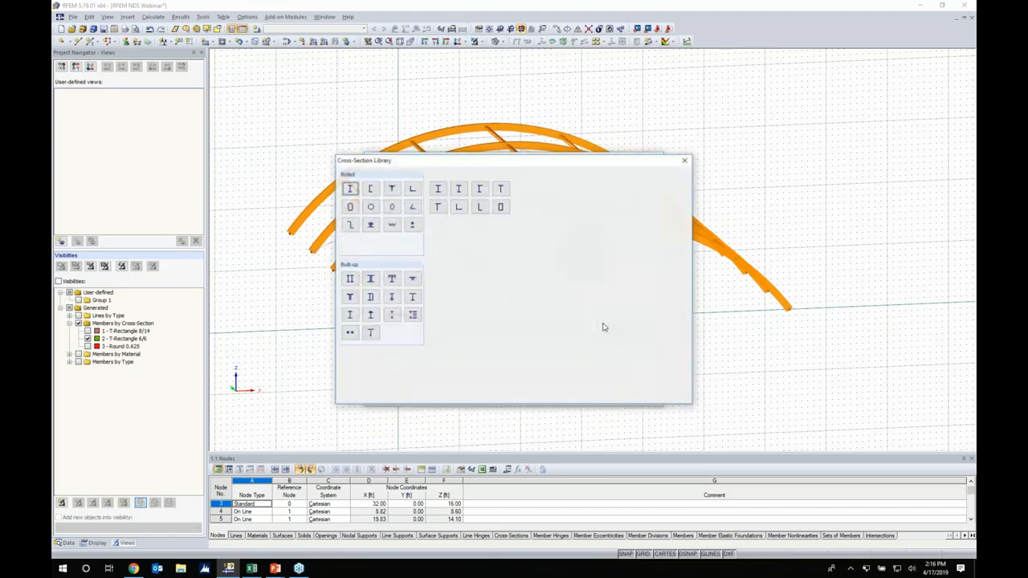
key("Escape")
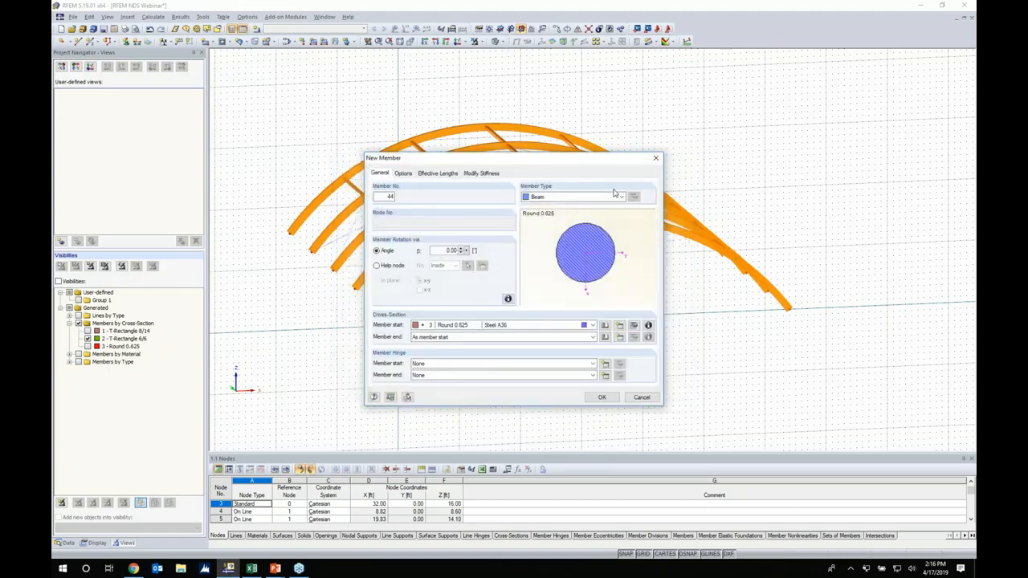
type("5")
key("Tab")
type("5")
key("Tab")
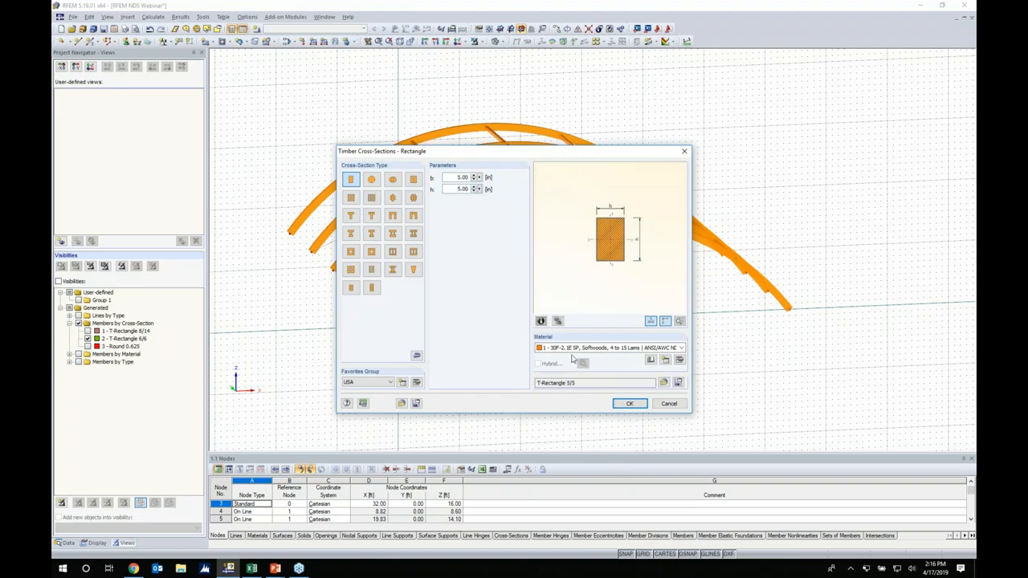
left_click(628, 403)
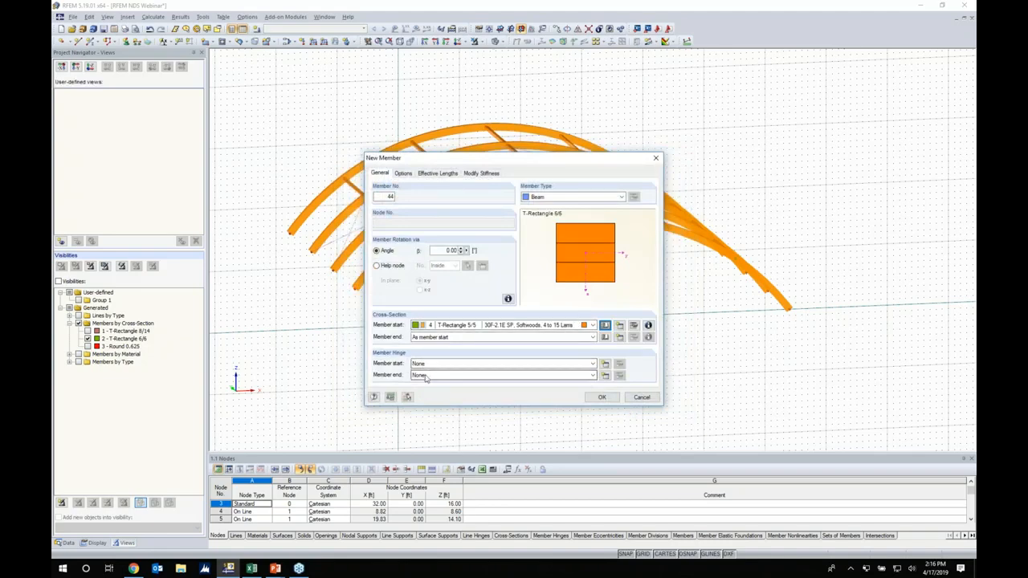
Create a hinge at the member end that releases rotation about local y and z, and accept the new member
left_click(605, 377)
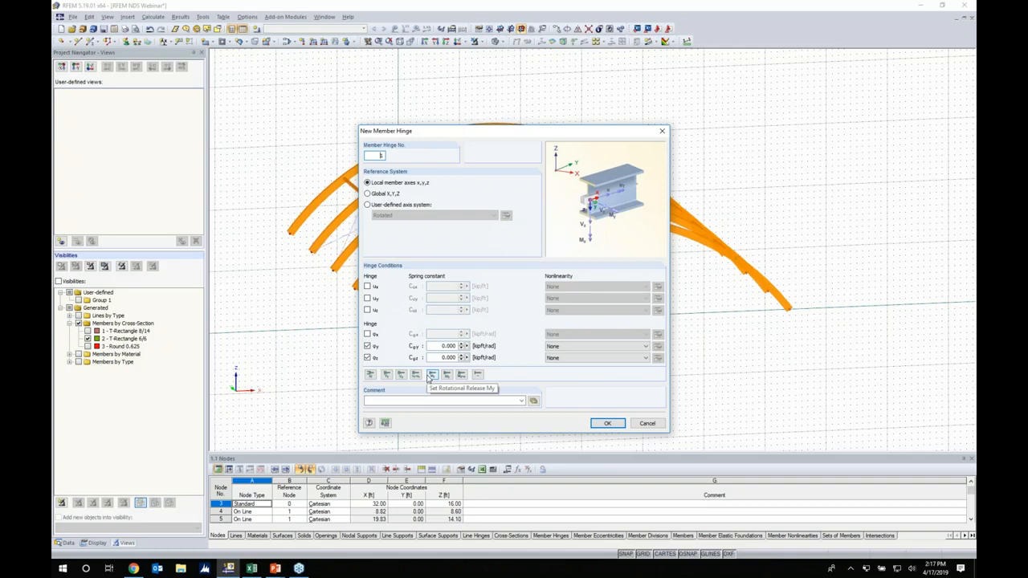
left_click(562, 348)
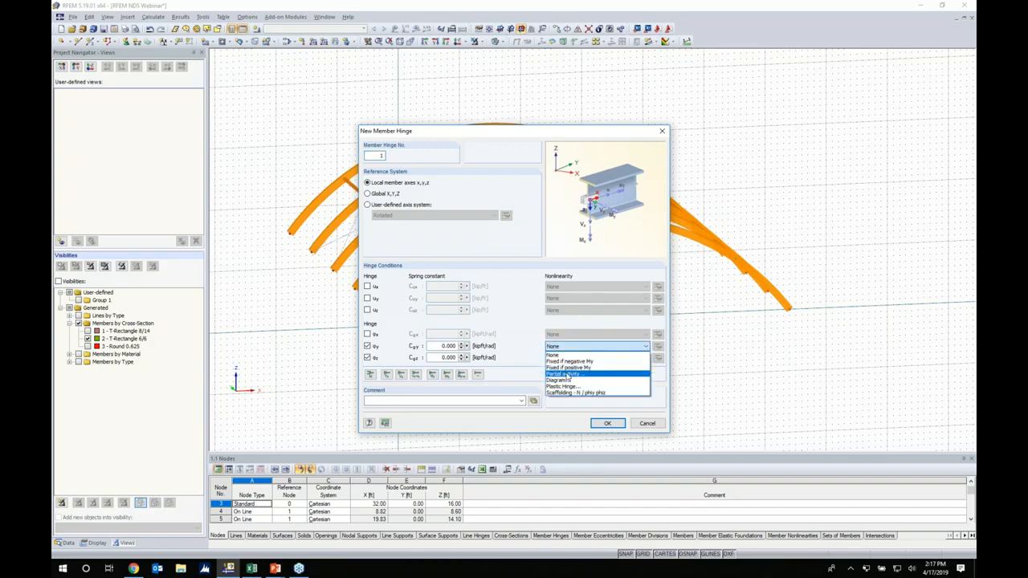
left_click(517, 347)
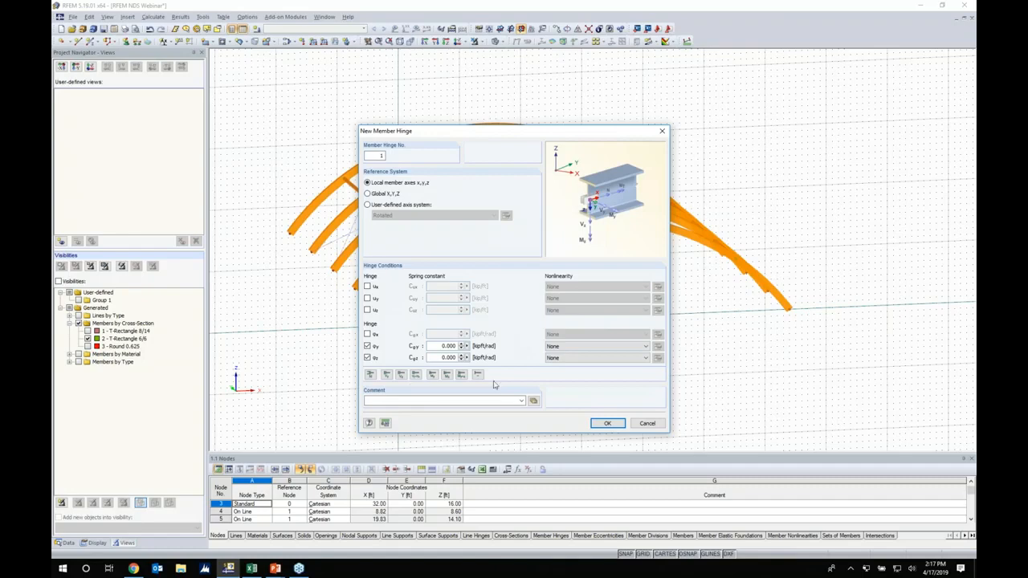
left_click(607, 424)
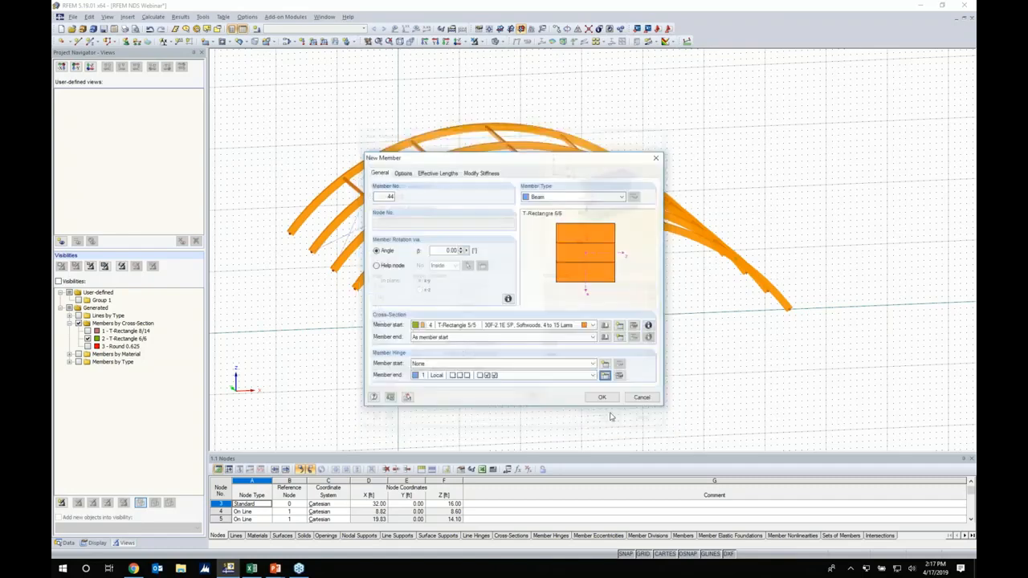
left_click(601, 397)
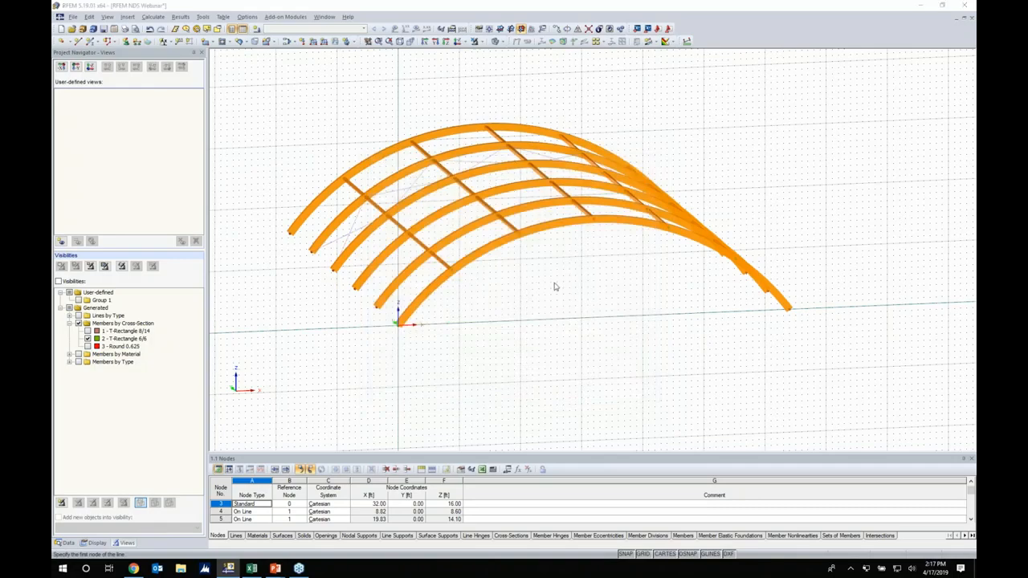
Draw the center column of the front arch from X = 32 ft, Z = 0 up to the ridge node
scroll(535, 312, "up", 2)
scroll(535, 311, "up", 3)
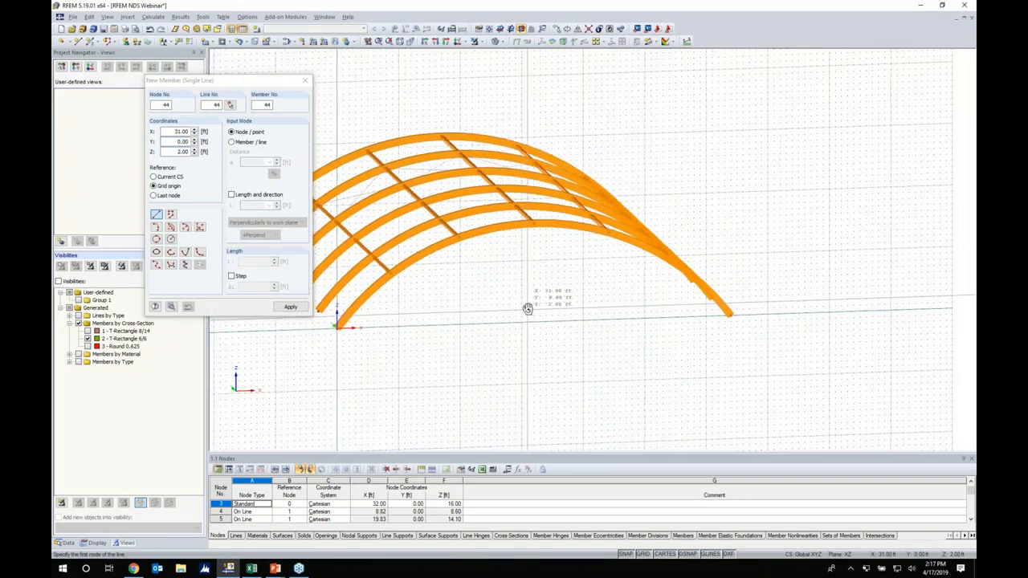
scroll(533, 316, "up", 2)
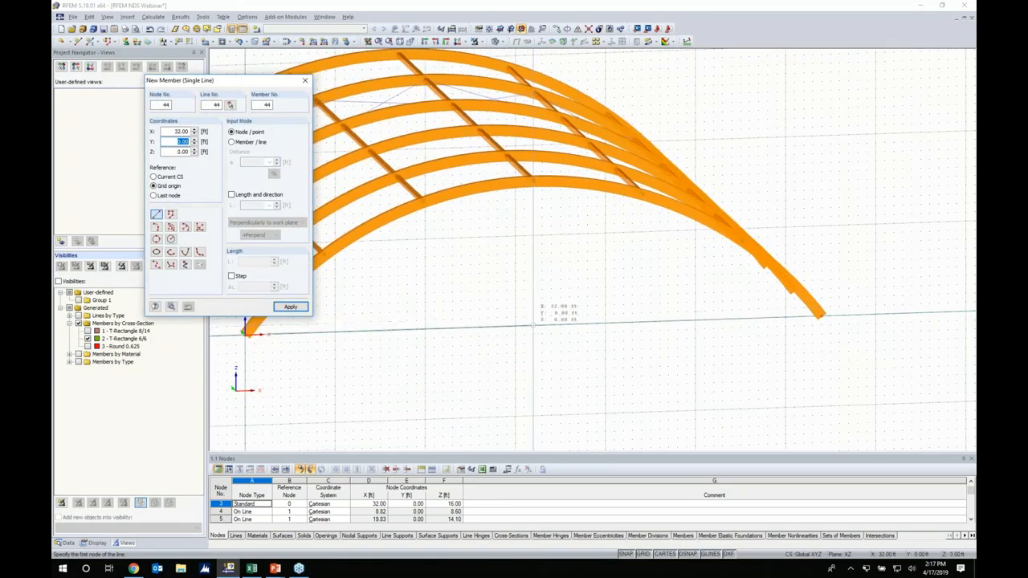
left_click(534, 325)
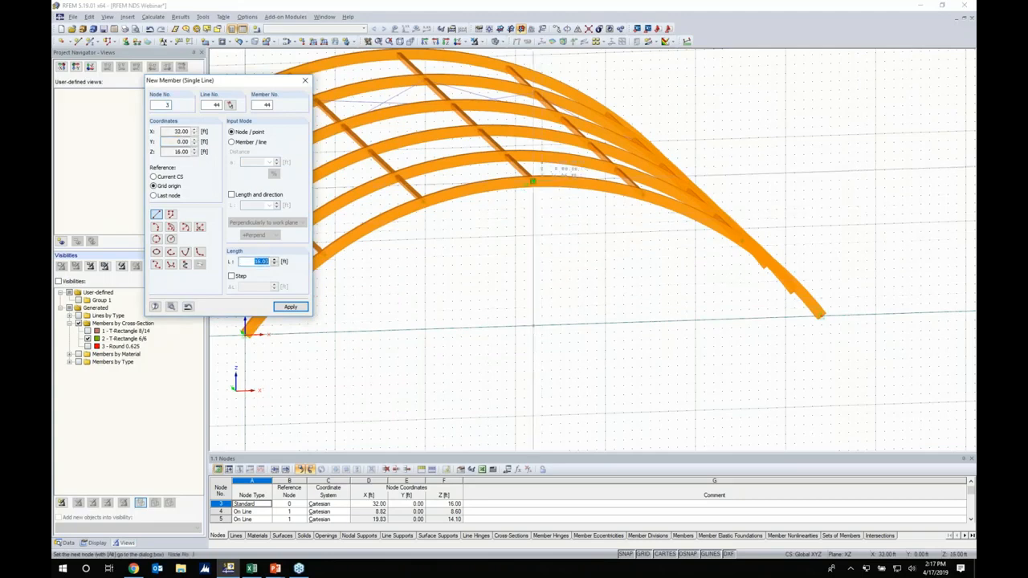
left_click(532, 180)
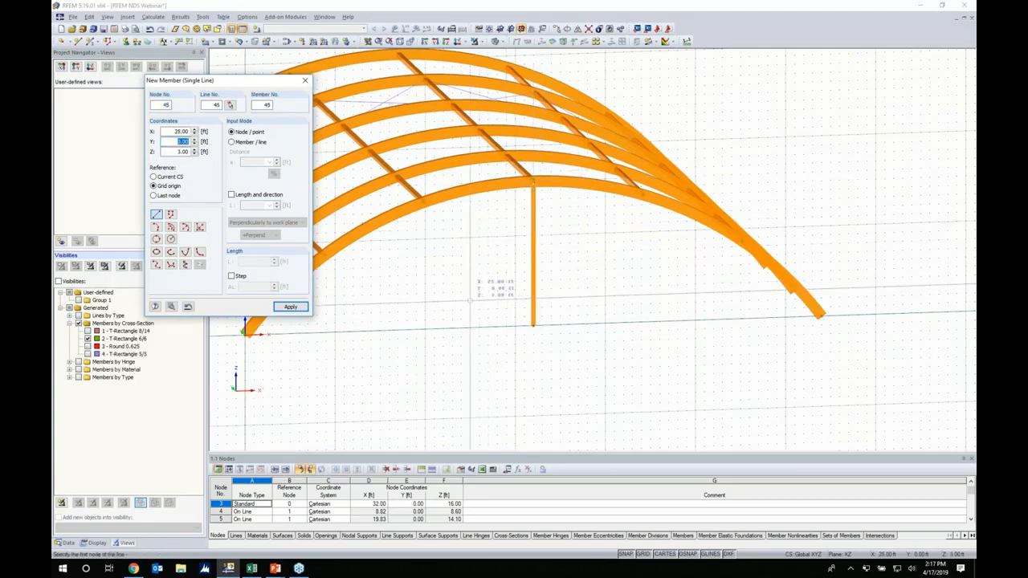
Draw two vertical columns from ground level at X = 16 ft and X = 48 ft, ending below the front arch
middle_click_drag(474, 312, 541, 297)
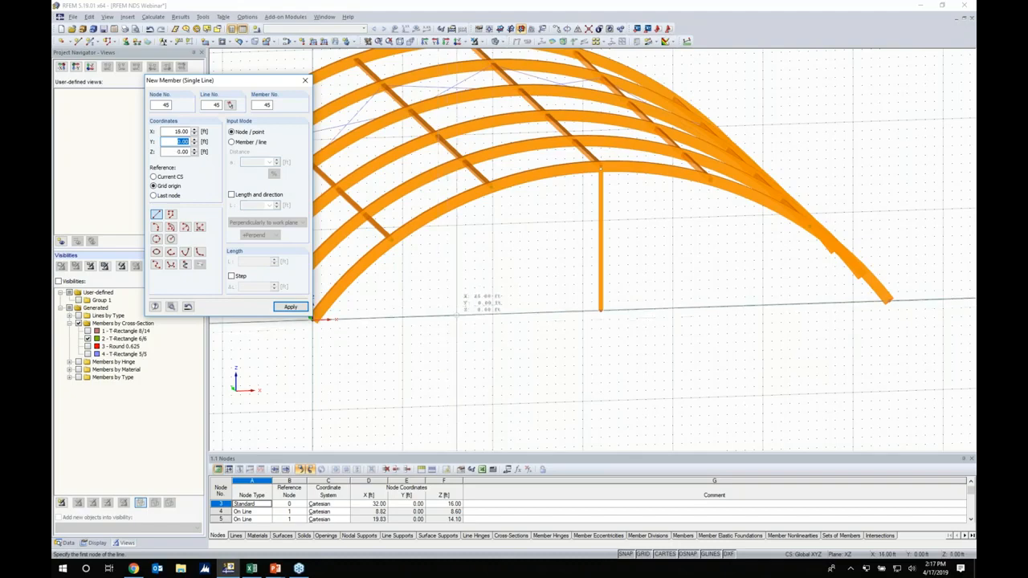
left_click(457, 316)
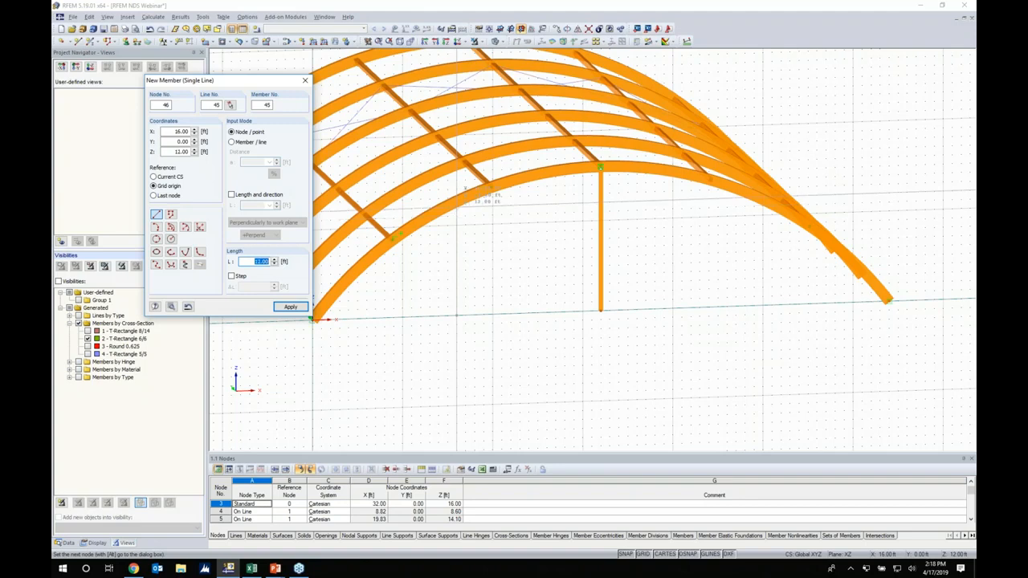
key("Return")
type("18")
key("Tab")
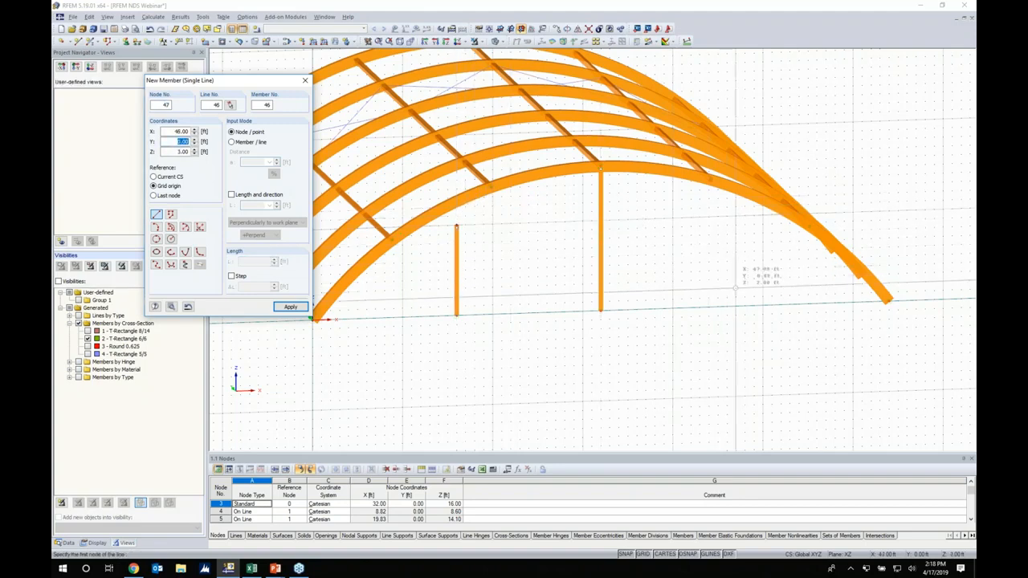
key("Return")
left_click(744, 206)
key("Escape")
Extend the two outer front columns at member end j to the next member or line so they reach the front arch
middle_click_drag(592, 328, 546, 311, "ctrl")
left_click_drag(442, 313, 373, 270)
left_click_drag(728, 307, 663, 270)
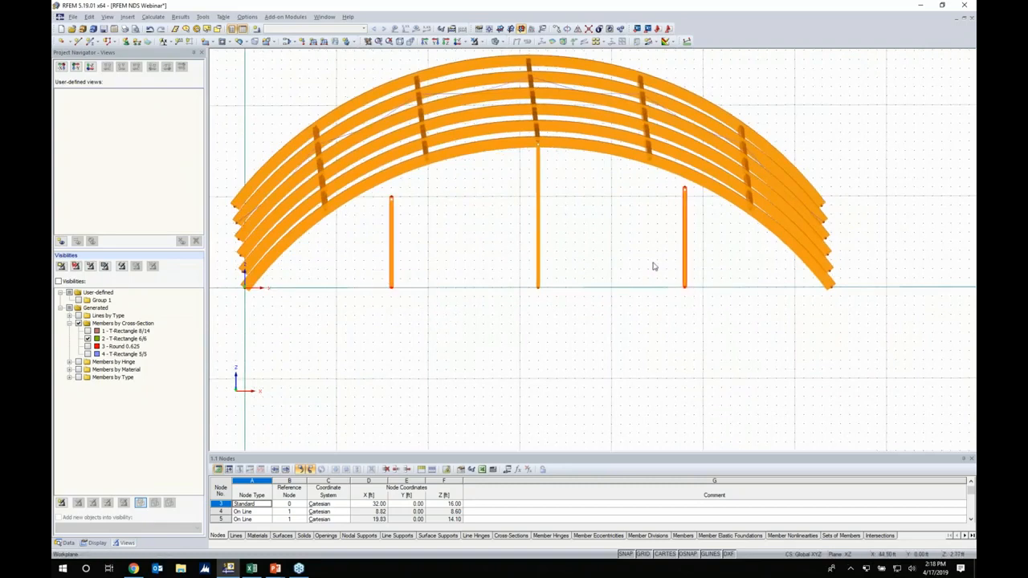
double_click(392, 241)
key("Escape")
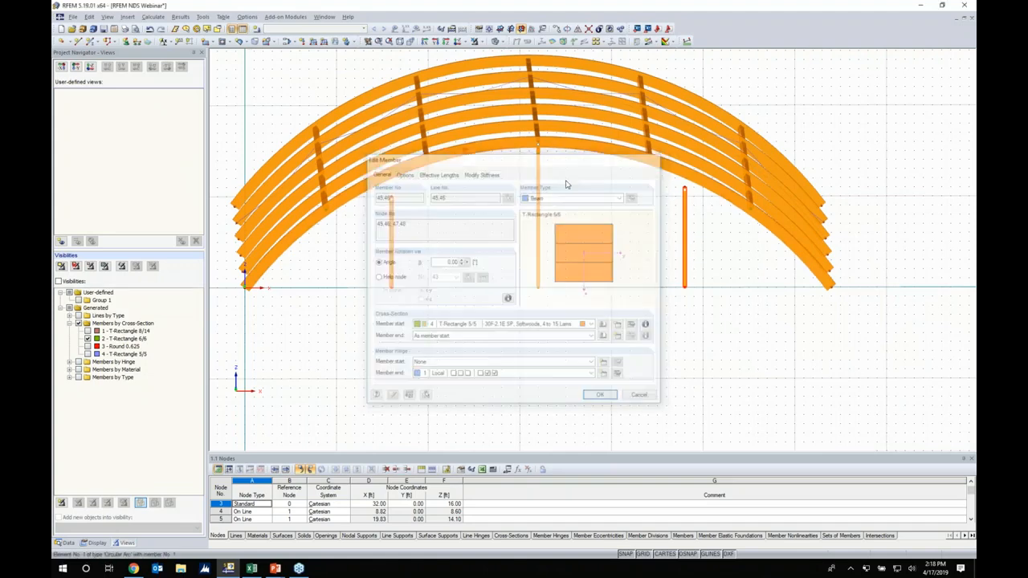
right_click(394, 228)
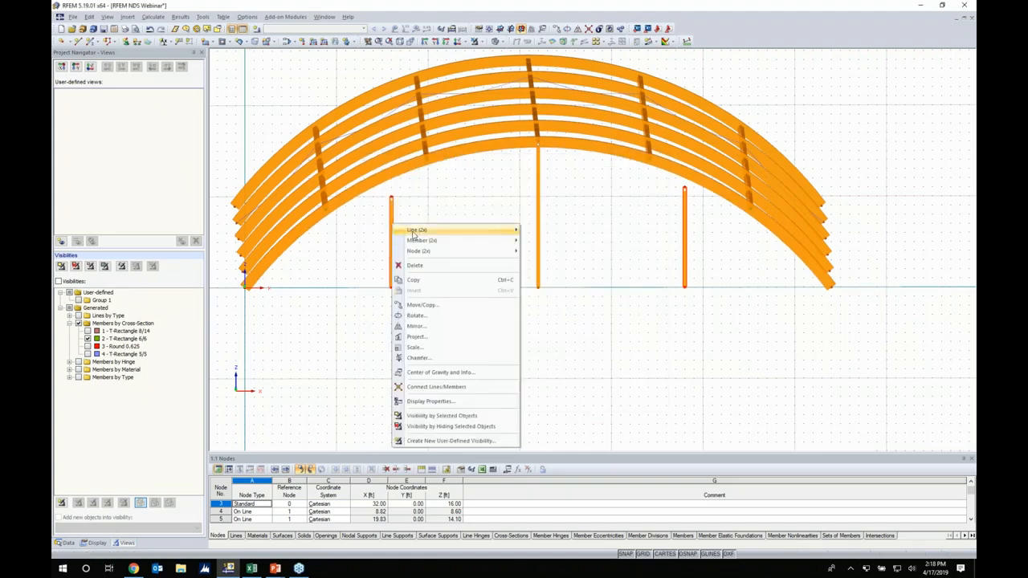
mouse_move(417, 241)
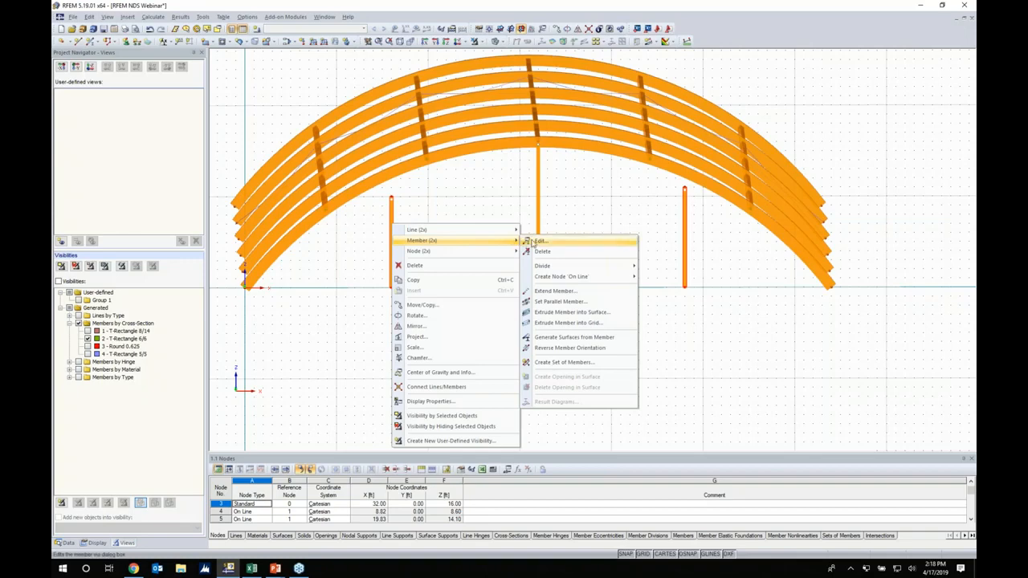
left_click(554, 290)
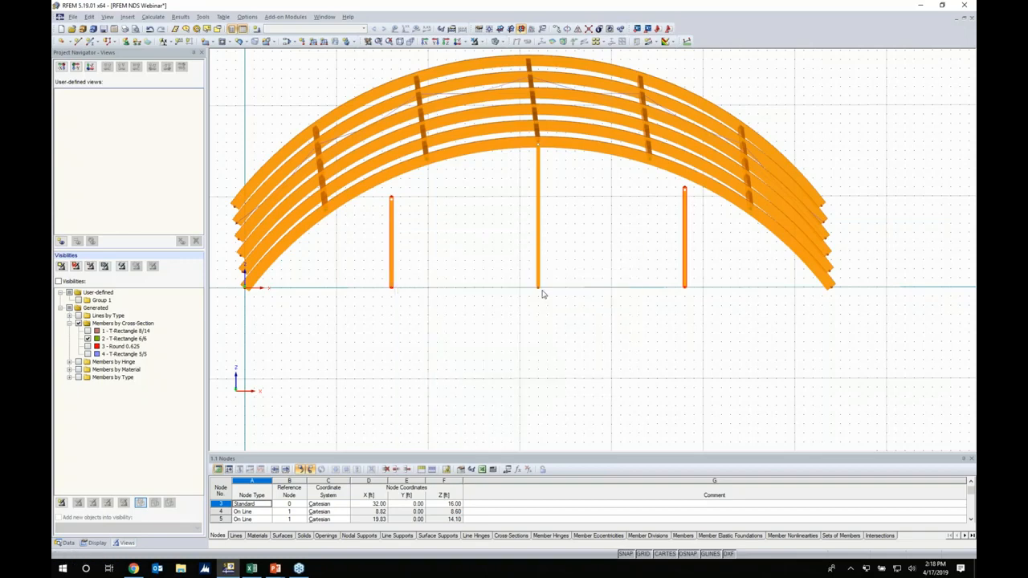
left_click_drag(281, 84, 237, 83)
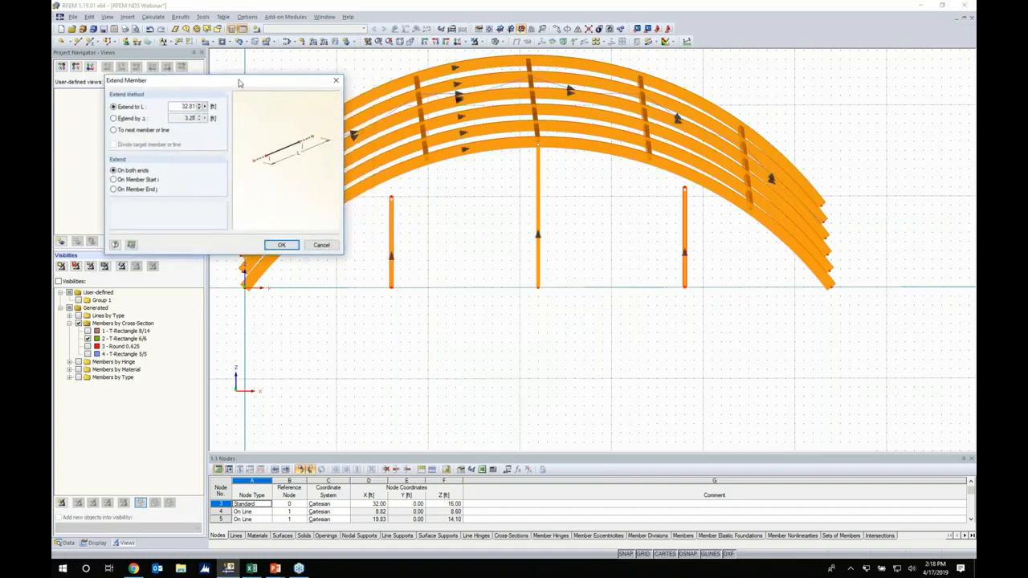
left_click(109, 130)
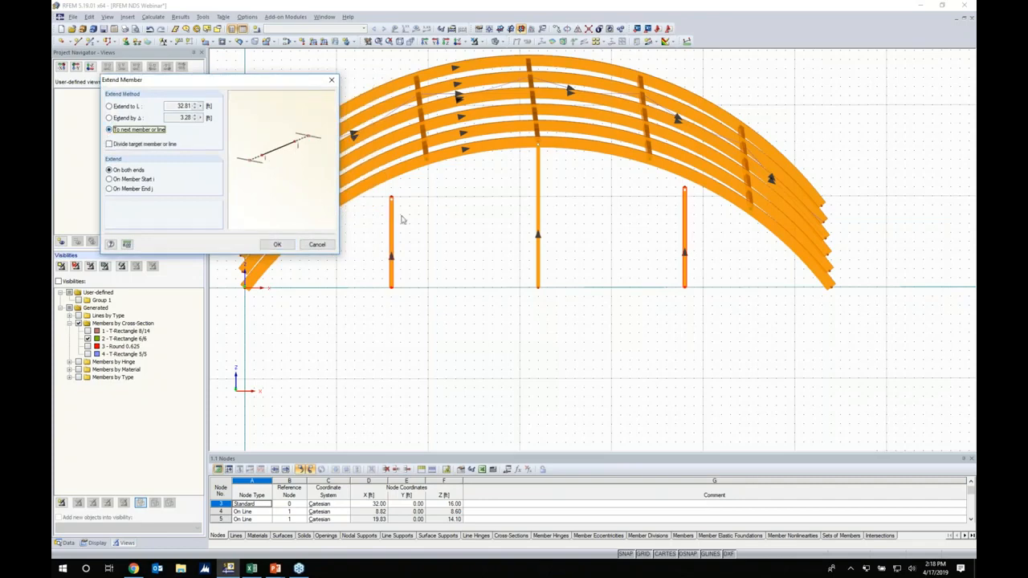
left_click(110, 189)
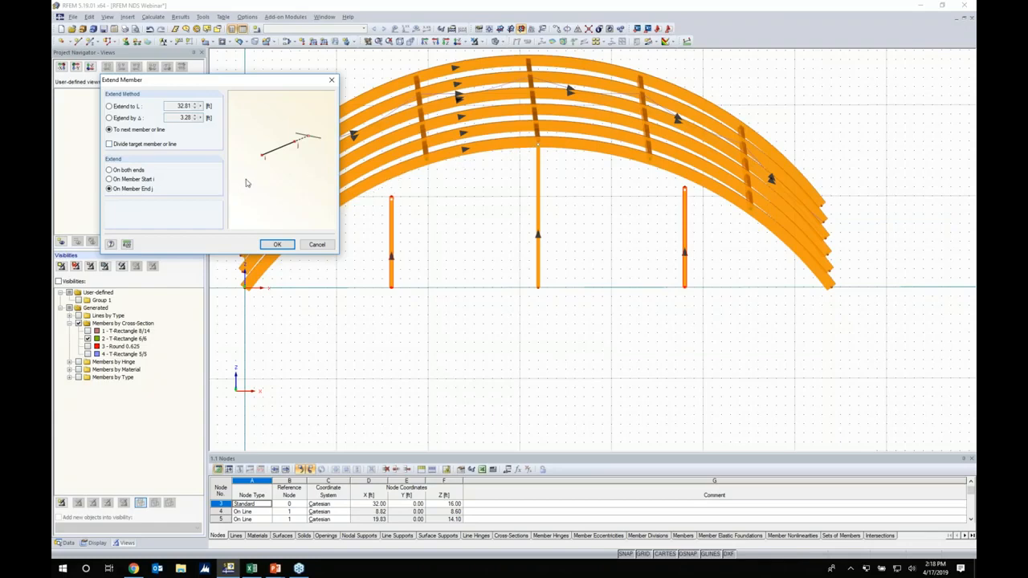
left_click(275, 244)
Turn off the work plane grid and copy the three front end-wall columns to the rear arch
middle_click_drag(457, 322, 567, 342, "ctrl")
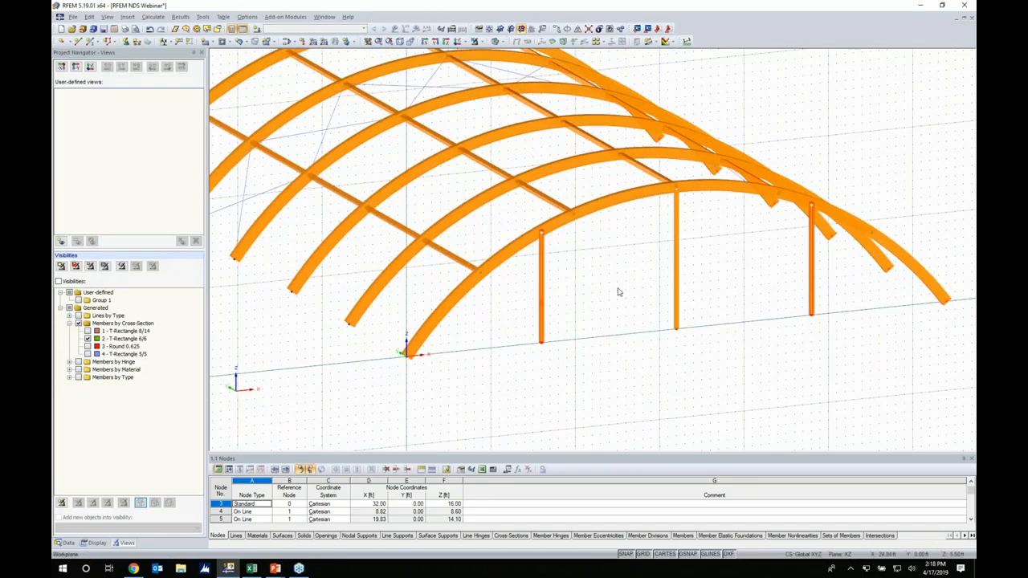
scroll(610, 289, "down", 2)
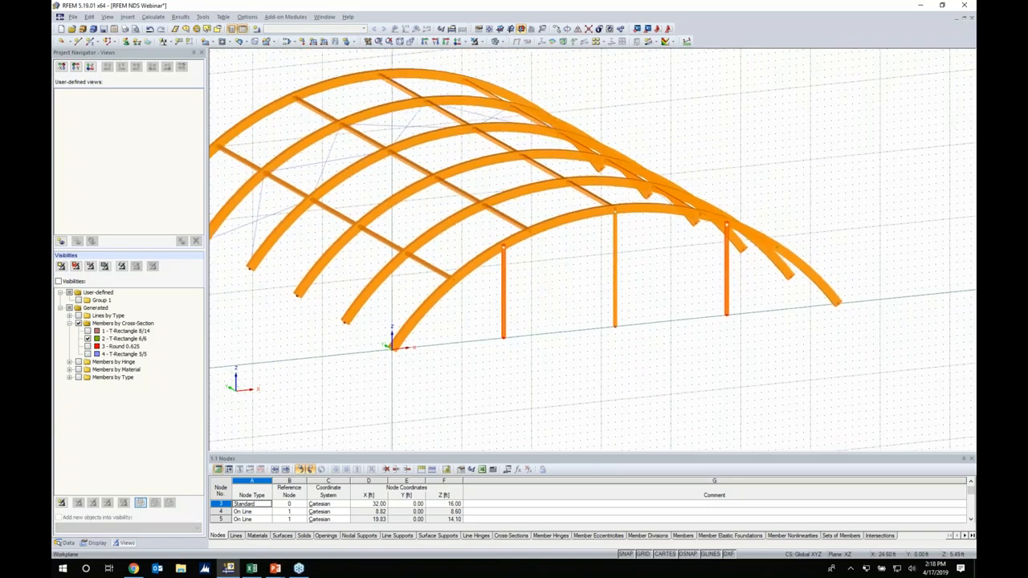
left_click(640, 554)
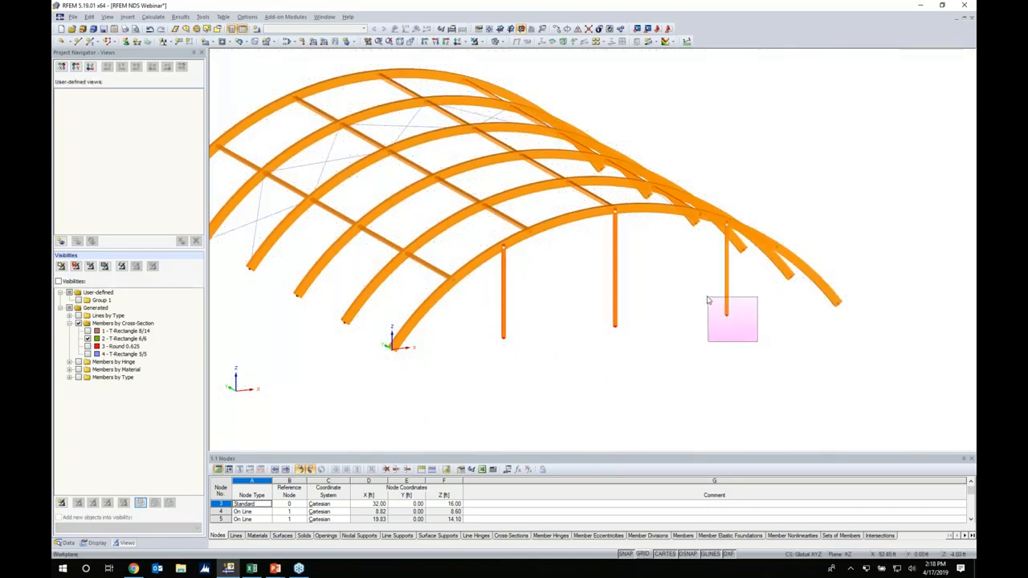
middle_click_drag(559, 335, 665, 383, "ctrl")
scroll(634, 343, "down", 3)
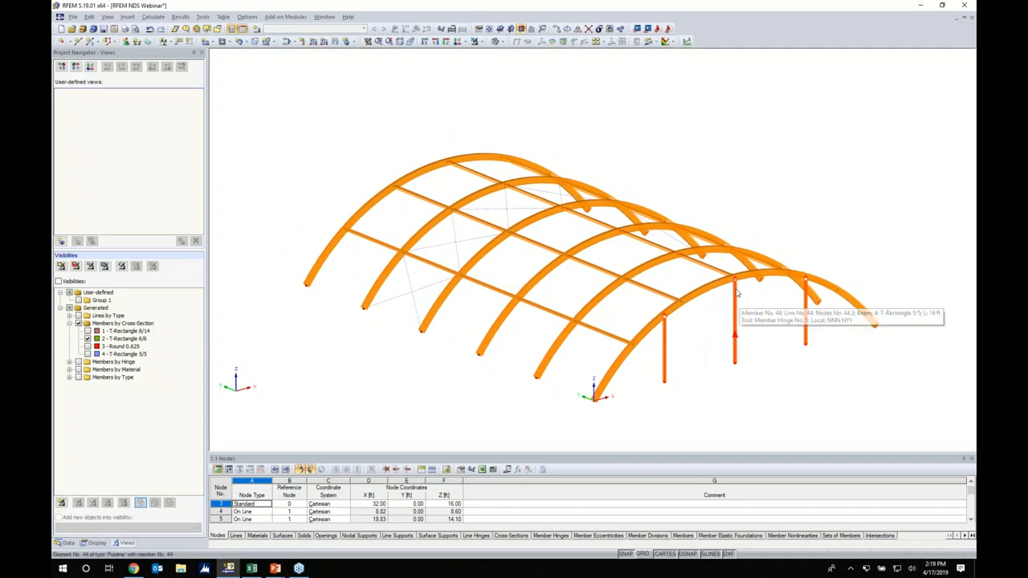
left_click(447, 165)
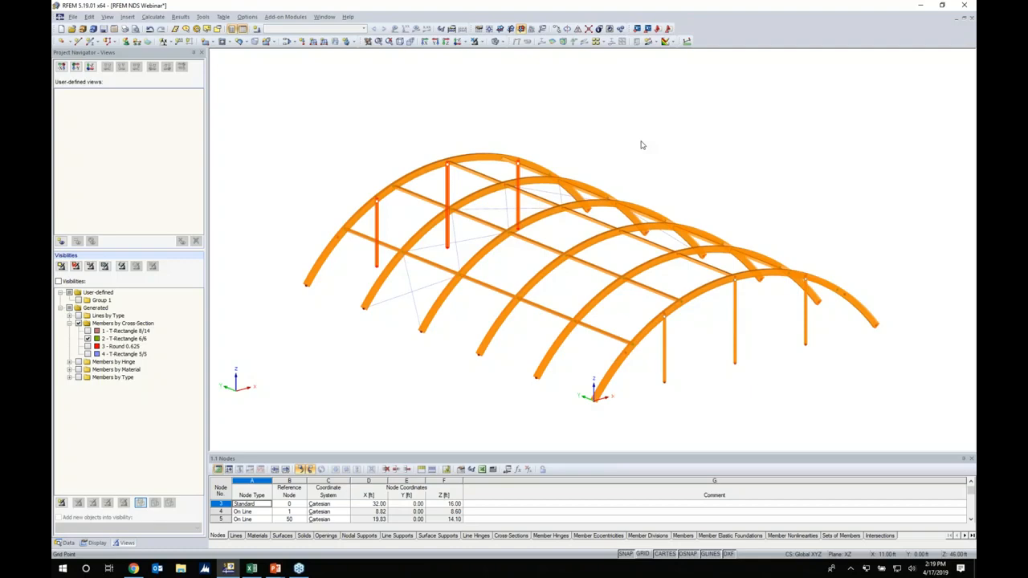
Connect all crossing or touching lines and members over the entire structure, from the front arch through to the rear arch
middle_click_drag(495, 287, 495, 258, "ctrl")
middle_click_drag(487, 317, 667, 338, "ctrl")
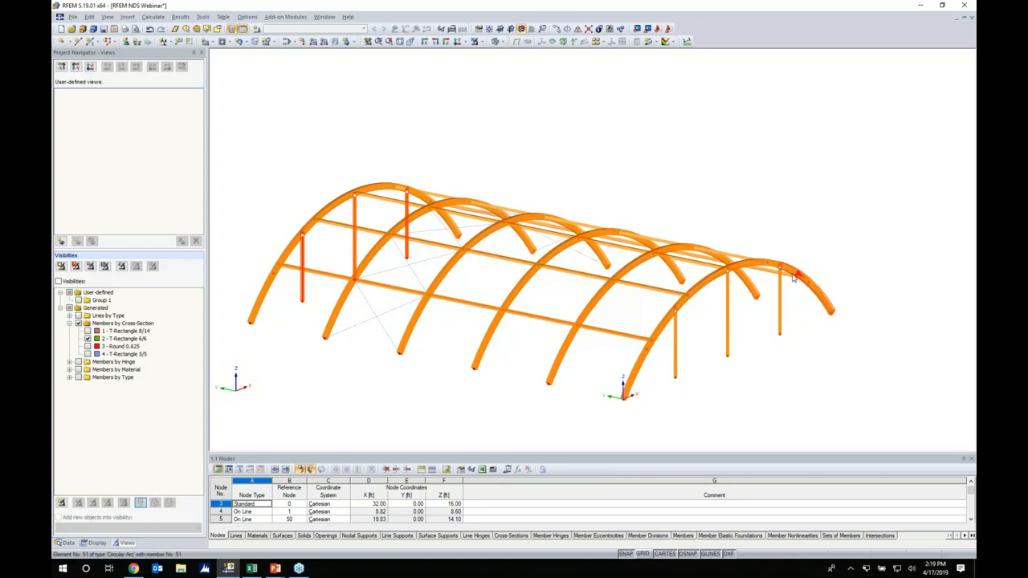
middle_click_drag(636, 271, 650, 300, "ctrl")
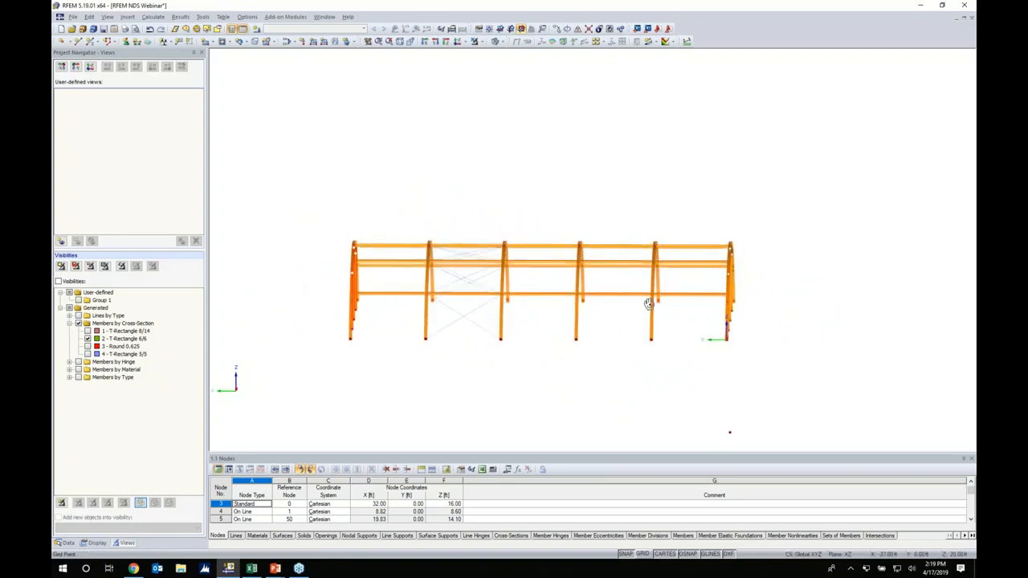
left_click(589, 29)
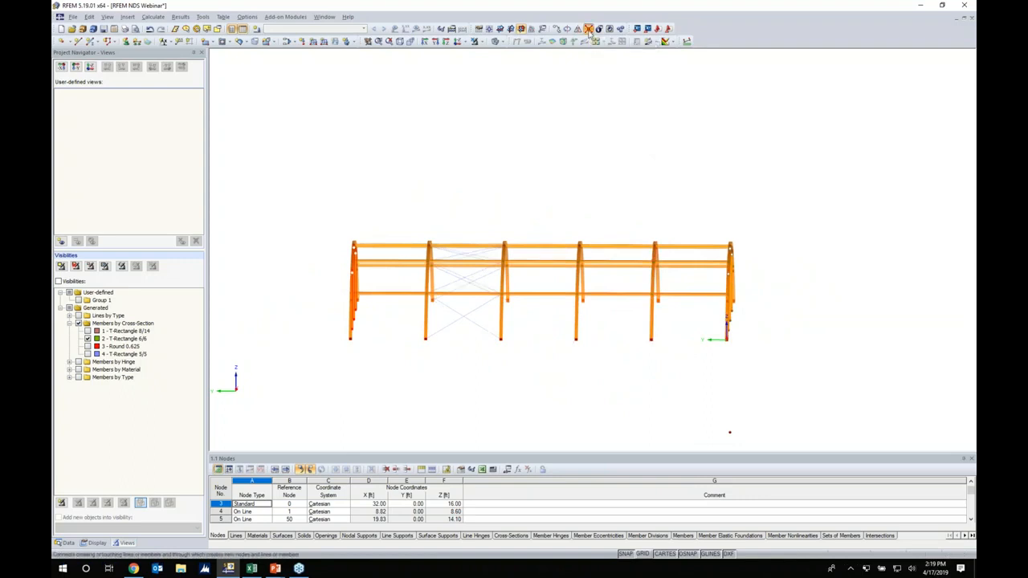
middle_click_drag(652, 359, 650, 342, "ctrl")
left_click_drag(765, 352, 492, 190)
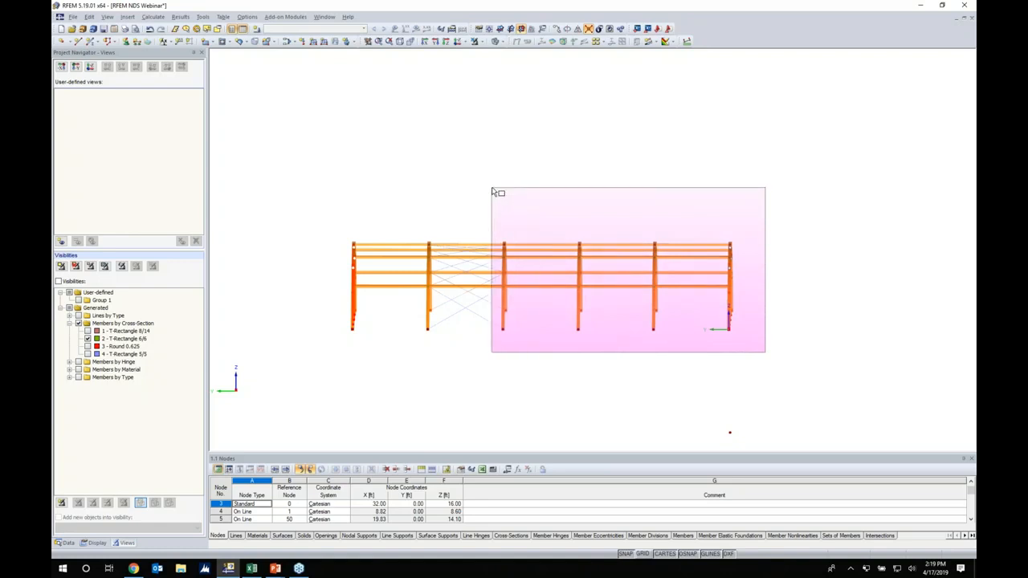
left_click_drag(492, 193, 492, 193)
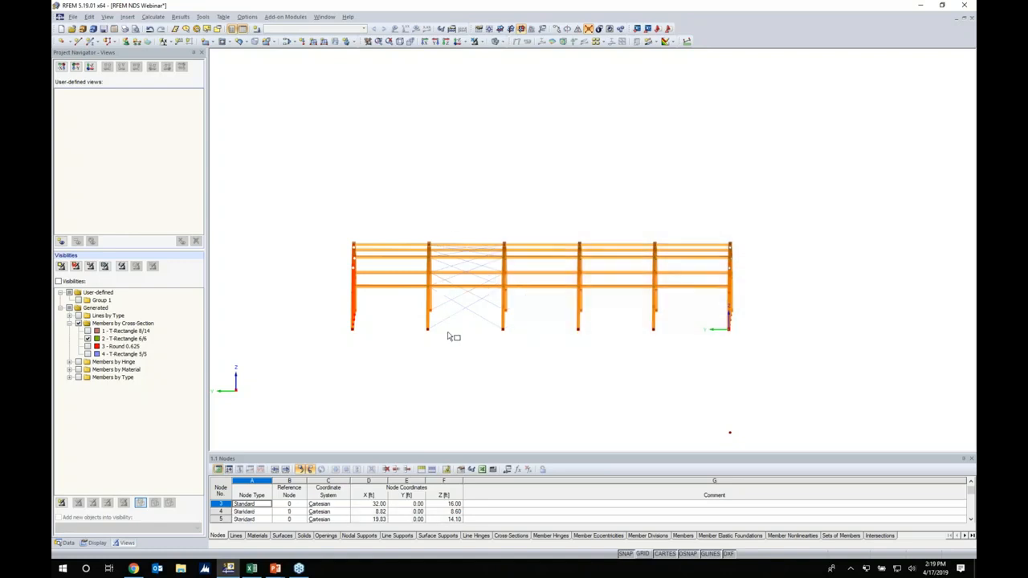
left_click_drag(446, 351, 305, 195)
left_click(535, 75)
left_click(588, 29)
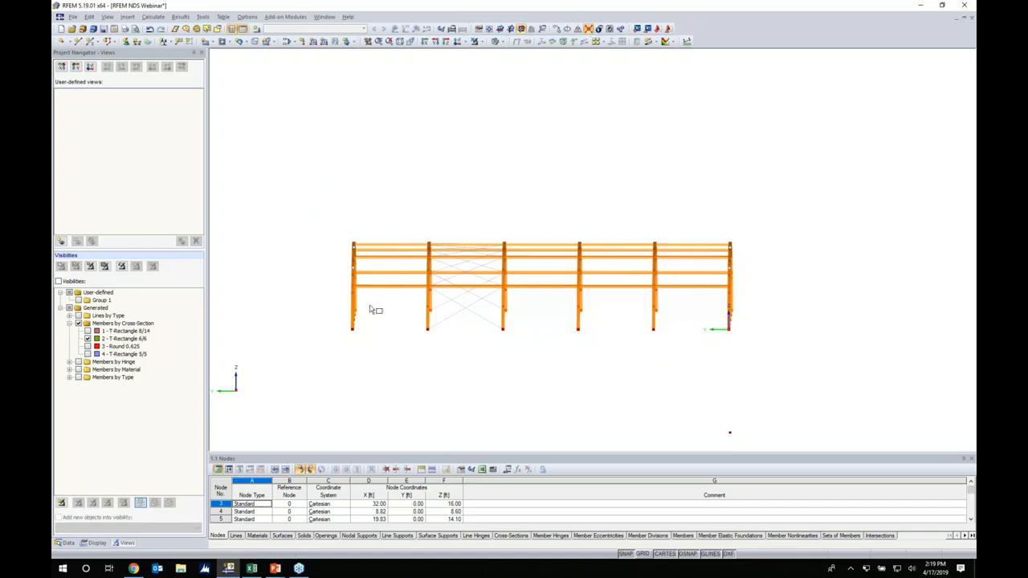
left_click_drag(454, 368, 306, 196)
Isolate the arches by activating the generated visibility for only the T-Rectangle 8/14 cross-section
middle_click_drag(730, 181, 696, 265, "ctrl")
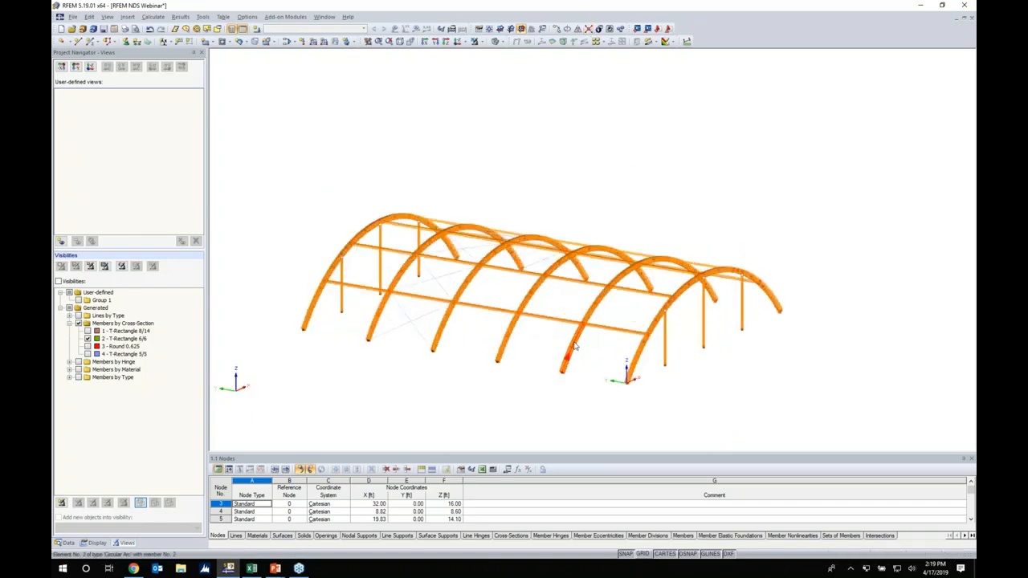
scroll(591, 321, "up", 3)
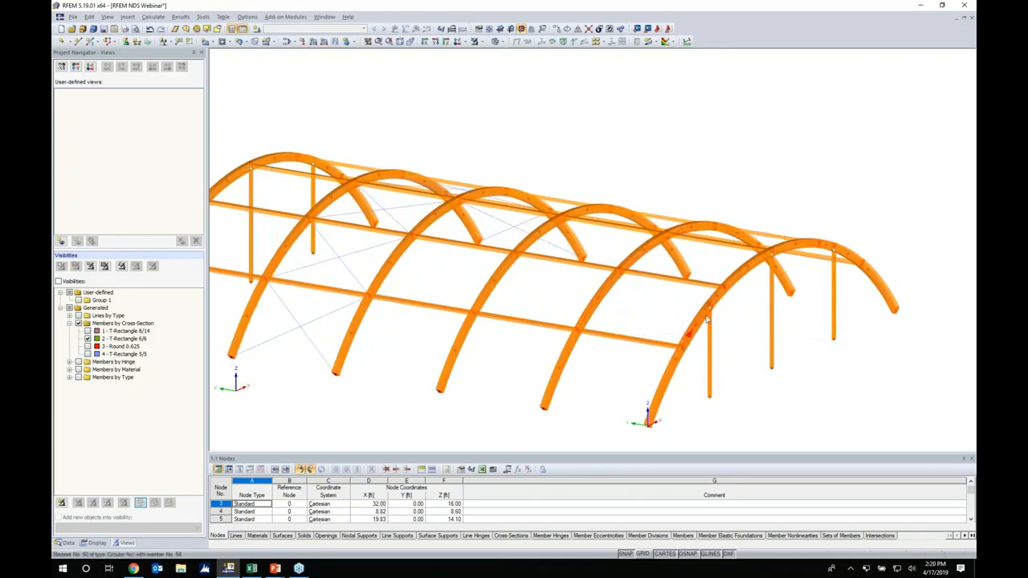
middle_click_drag(578, 360, 610, 334)
scroll(638, 336, "down", 2)
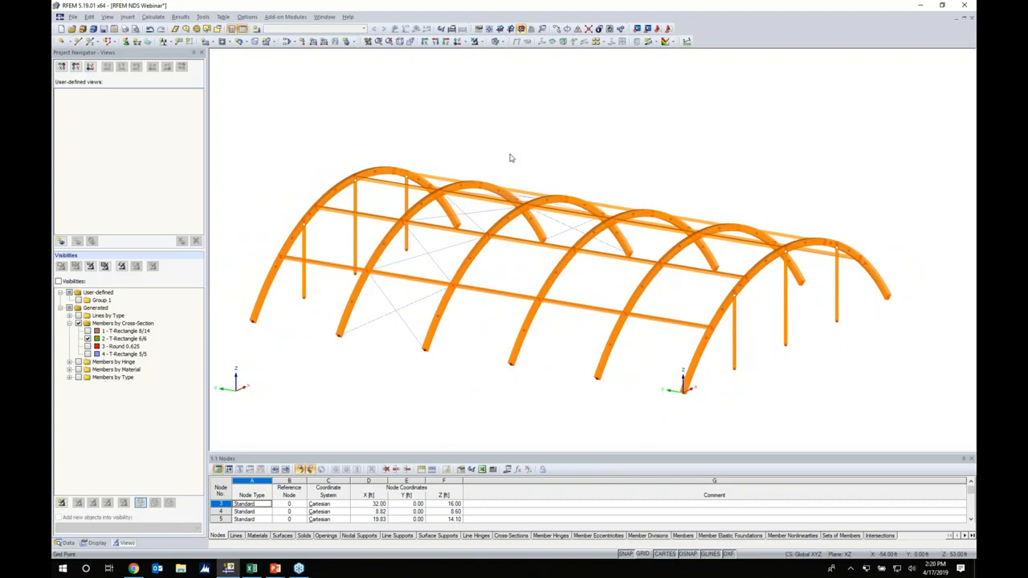
left_click(88, 330)
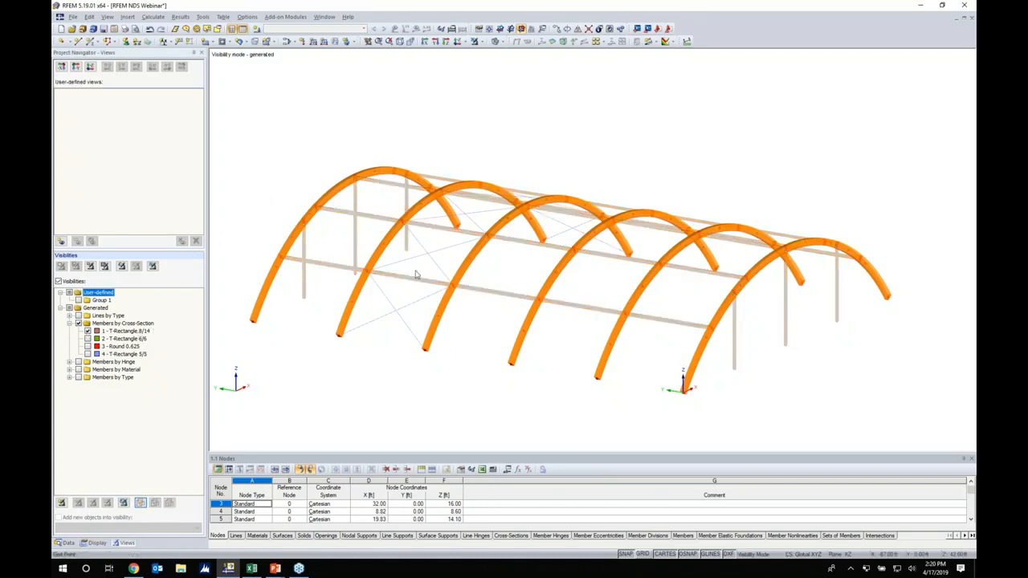
scroll(410, 313, "down", 1)
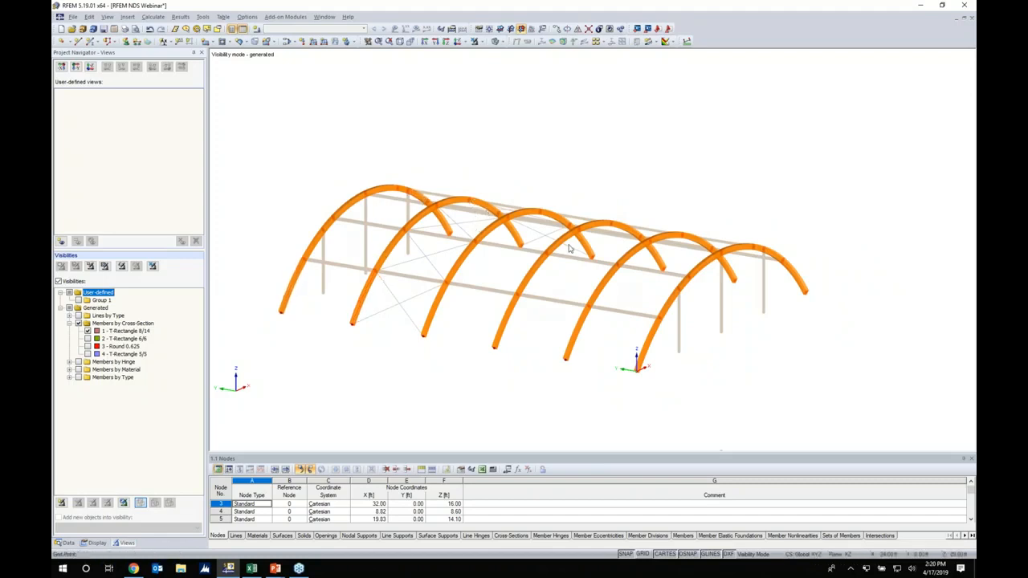
Select all the arch members and create sets of continuous members from them, one set per arch
left_click_drag(883, 385, 262, 97)
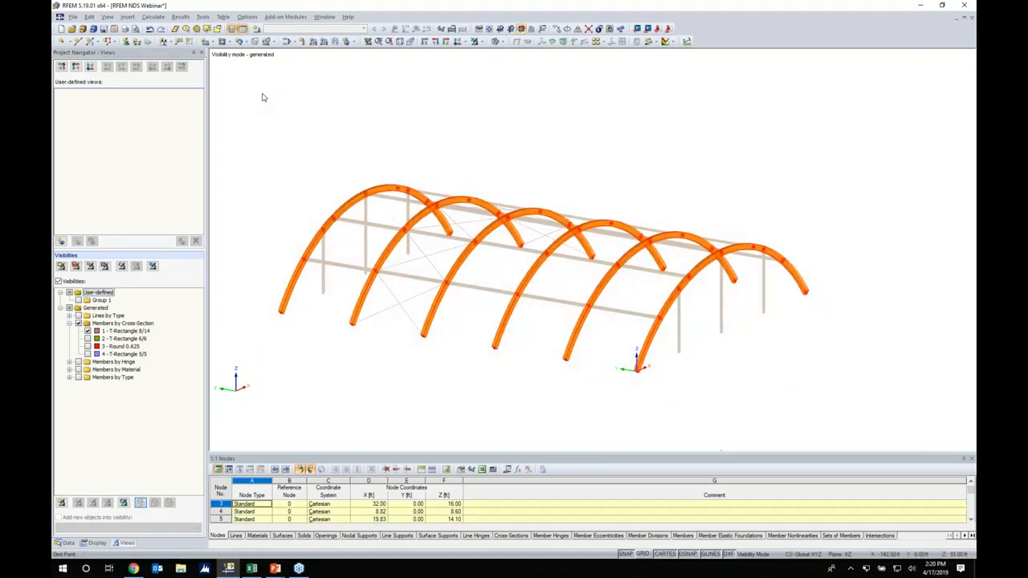
right_click(377, 187)
mouse_move(395, 195)
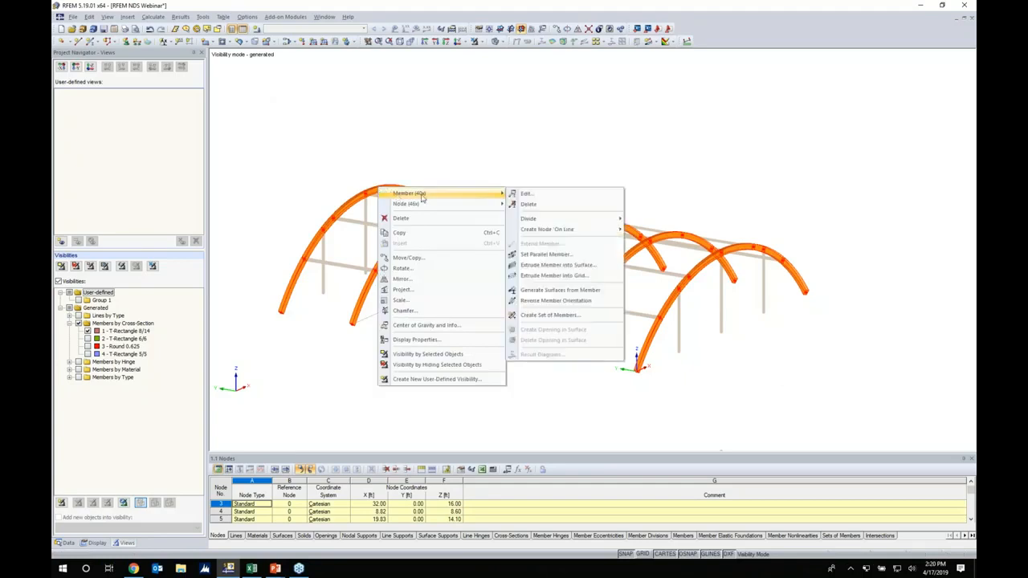
left_click(543, 315)
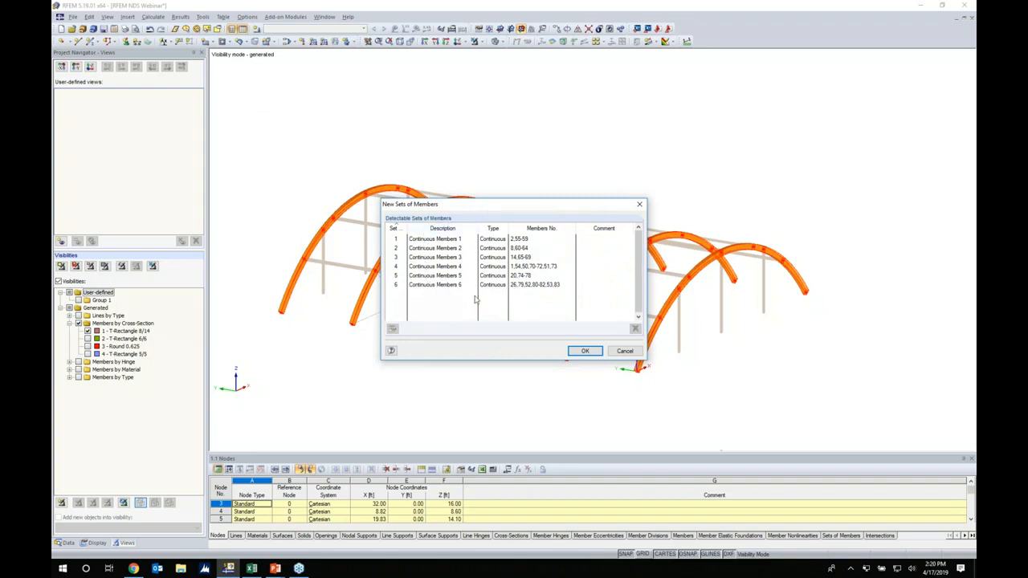
left_click(582, 351)
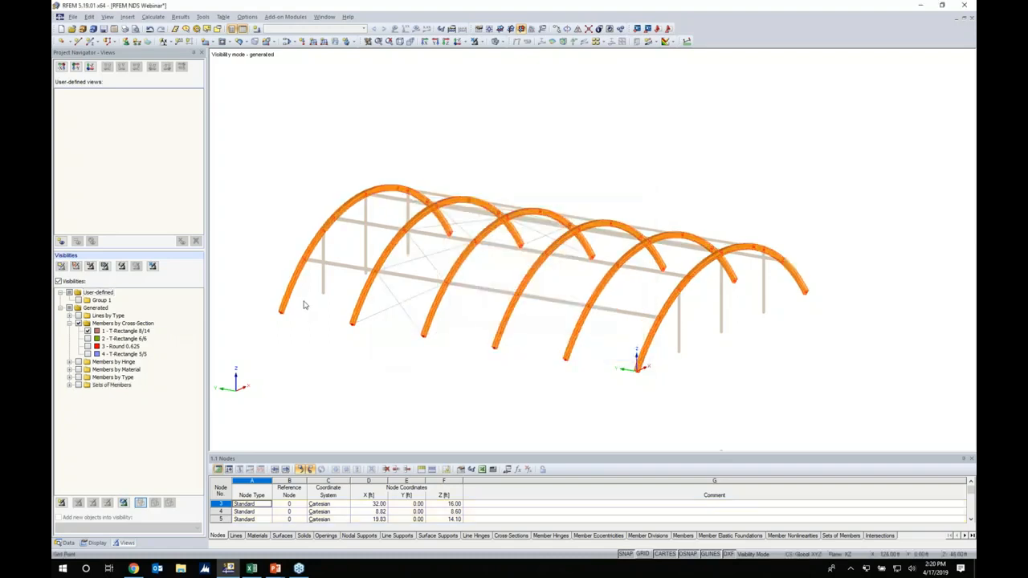
scroll(303, 305, "up", 8)
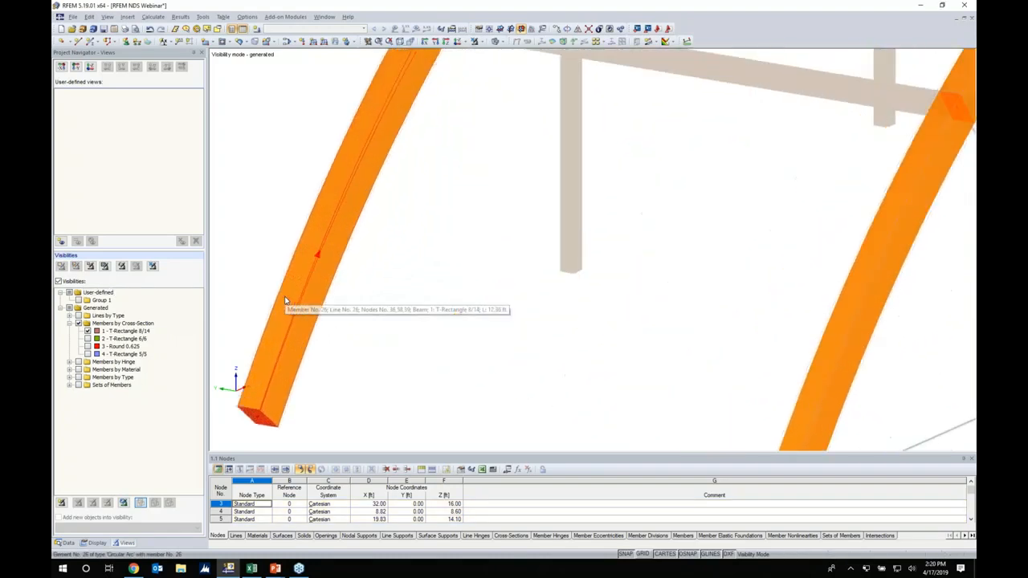
scroll(285, 301, "up", 2)
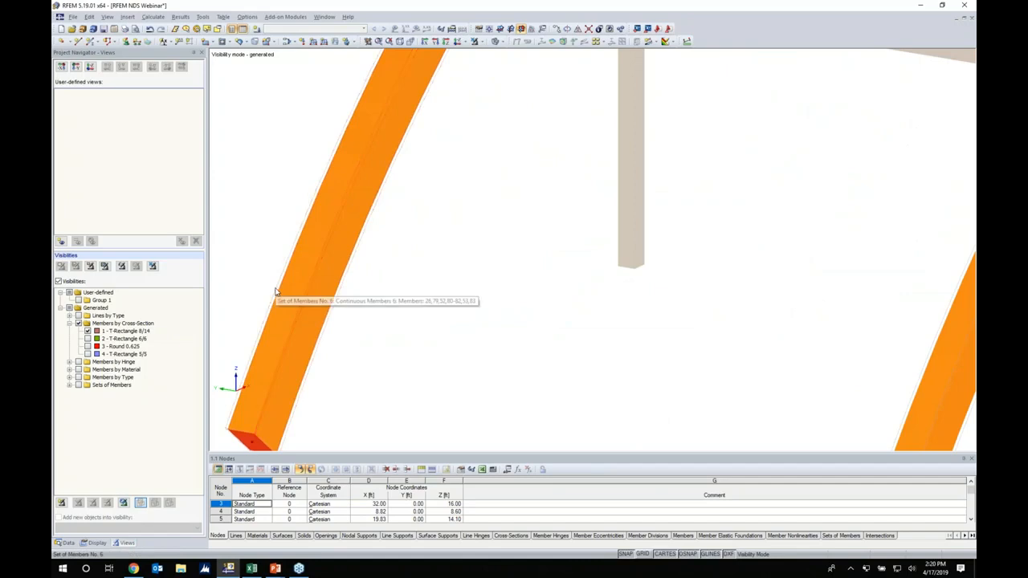
scroll(275, 291, "down", 10)
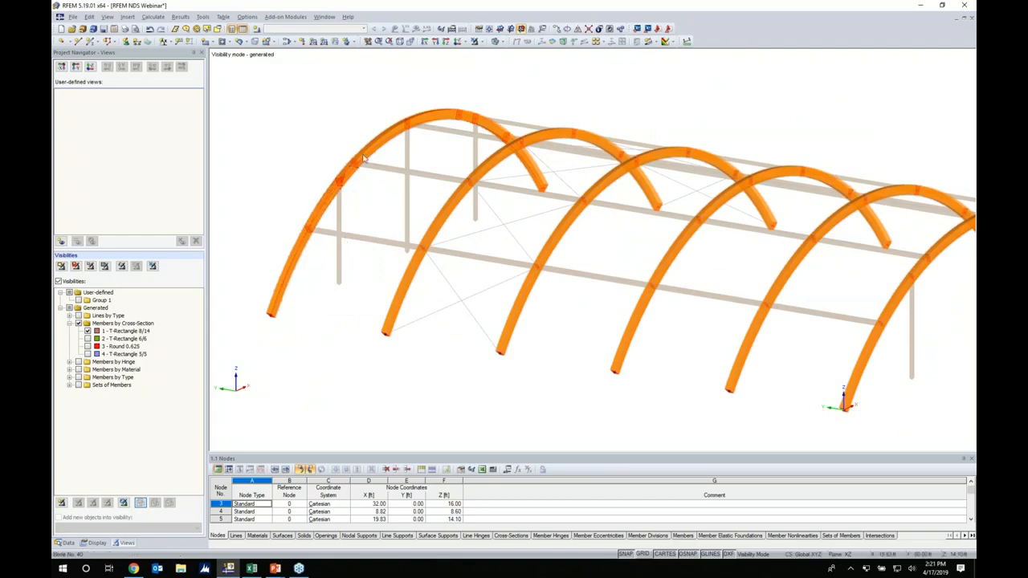
scroll(401, 200, "down", 3)
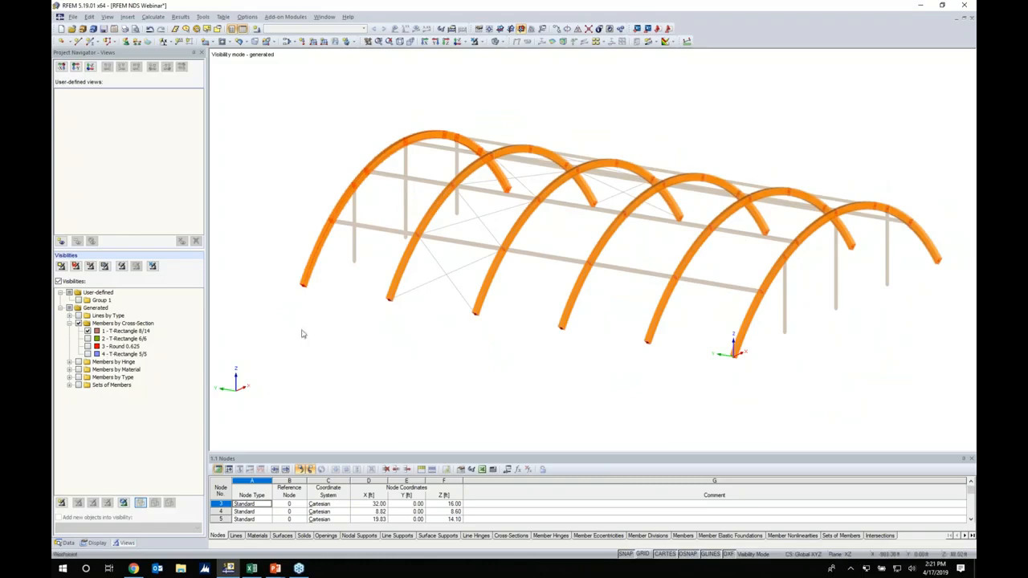
Show the entire structure again in a side view and start a new nodal support
left_click(474, 41)
middle_click_drag(455, 343, 583, 276, "ctrl")
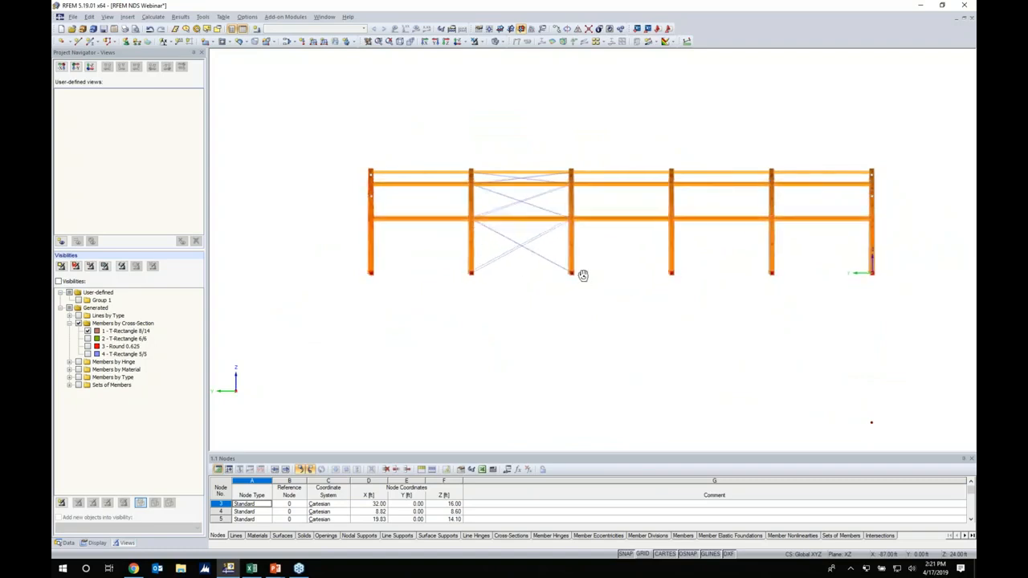
left_click(125, 42)
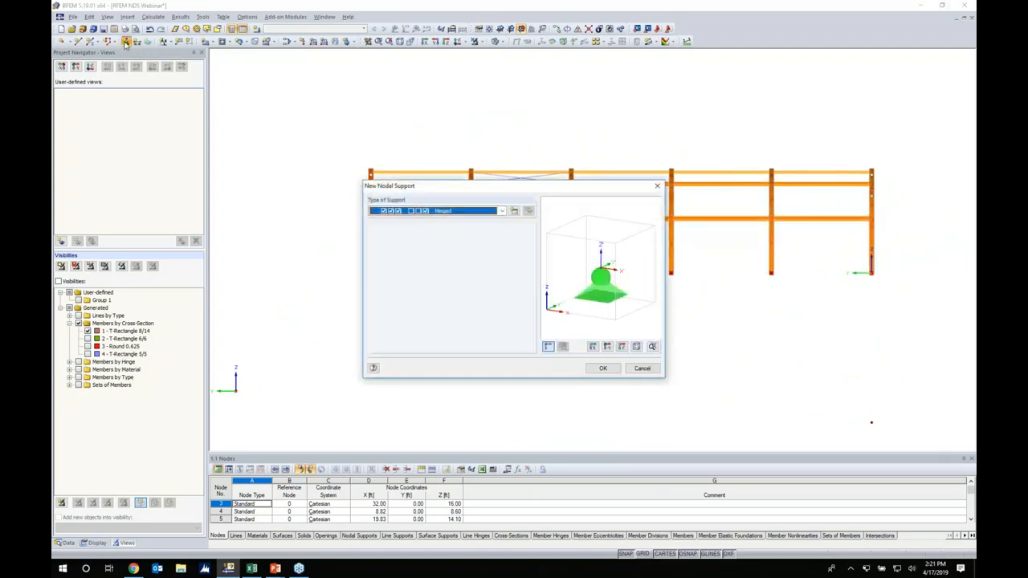
left_click(501, 211)
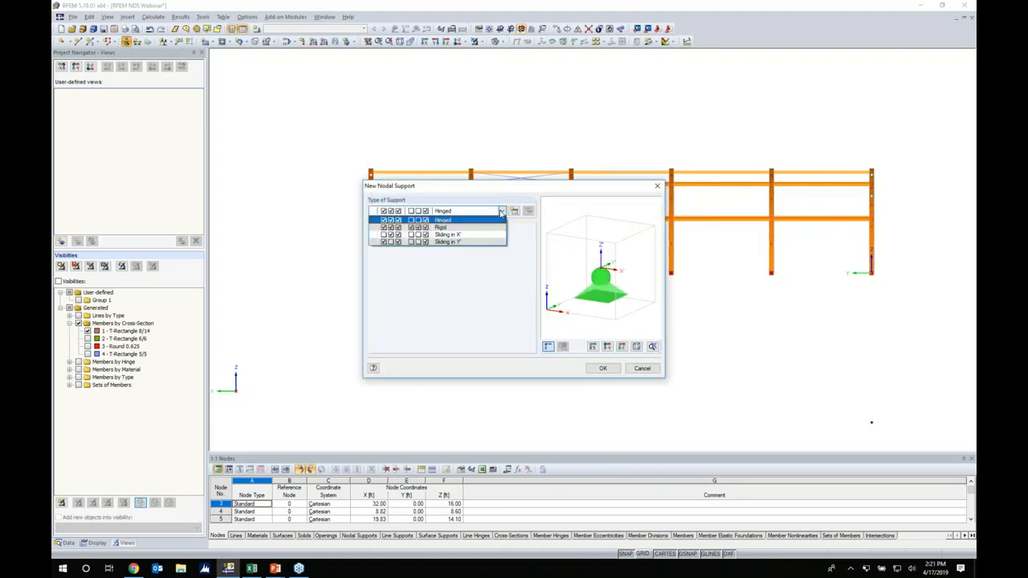
left_click(514, 211)
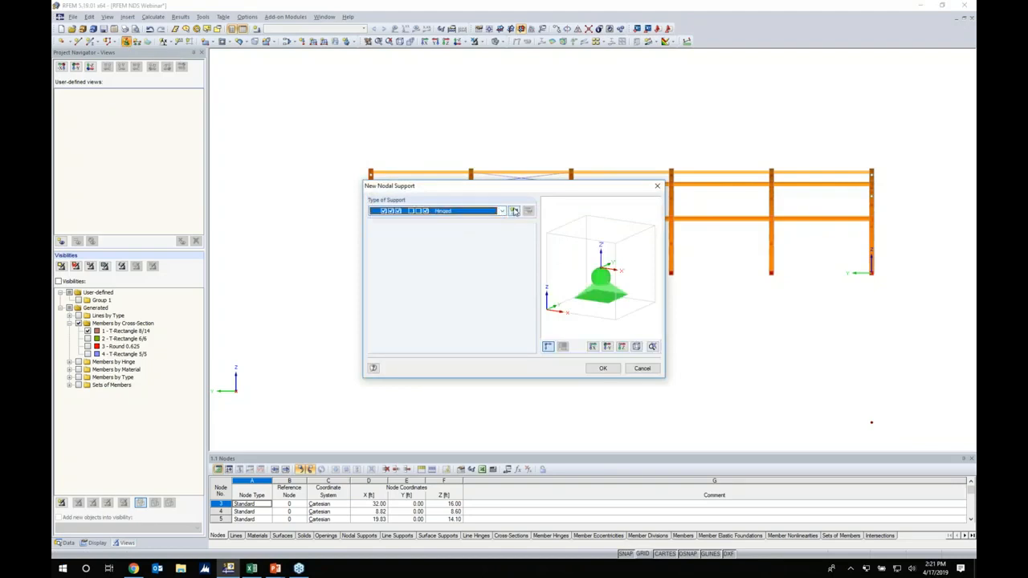
left_click(514, 211)
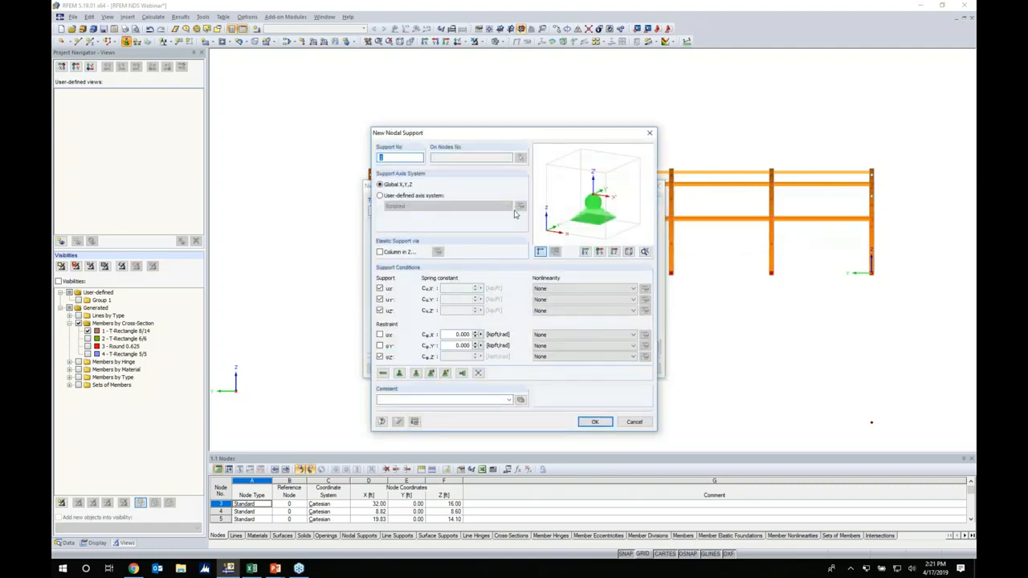
left_click(546, 311)
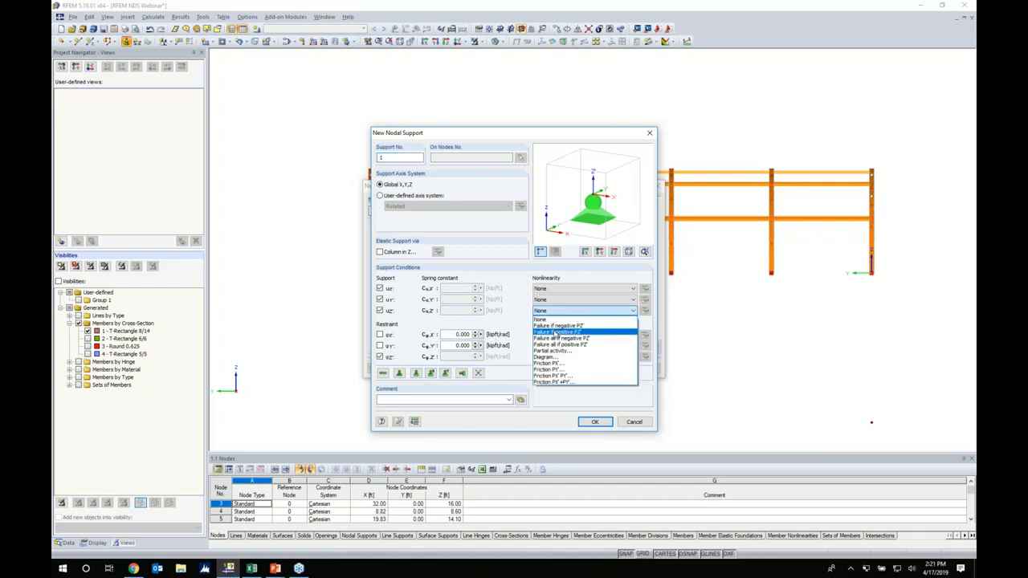
left_click(514, 341)
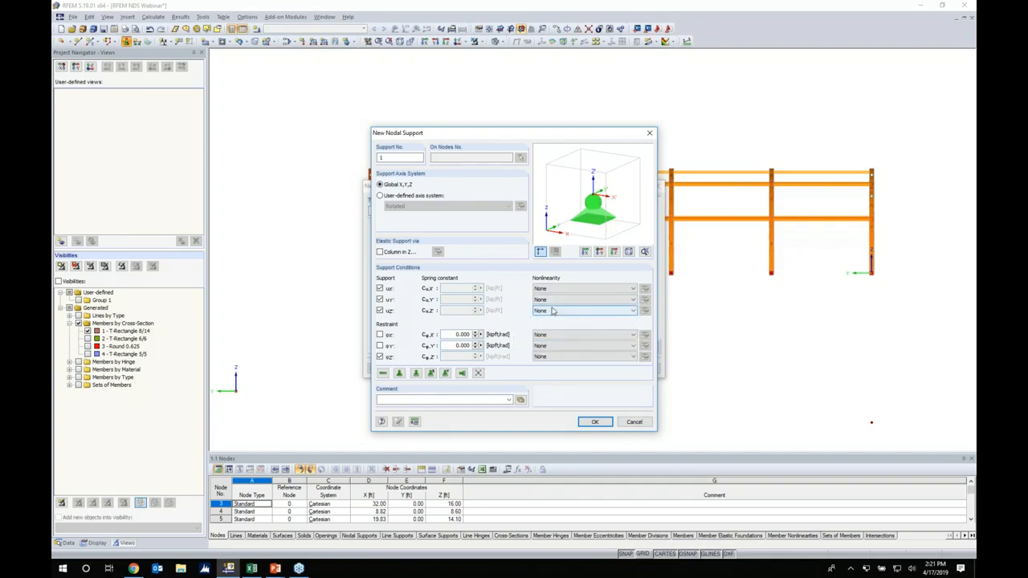
left_click(634, 421)
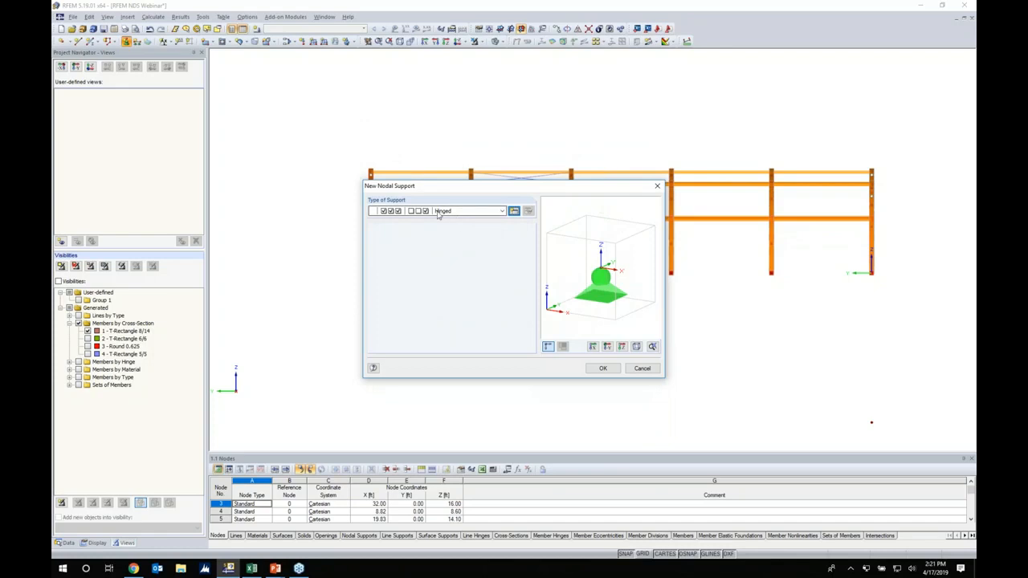
Assign Hinged nodal supports to all base nodes of the arches and end-wall columns
left_click(603, 370)
scroll(466, 294, "down", 1)
mouse_move(465, 291)
middle_mouse_down("ctrl")
mouse_move(474, 273)
mouse_move(464, 289)
middle_mouse_up("ctrl")
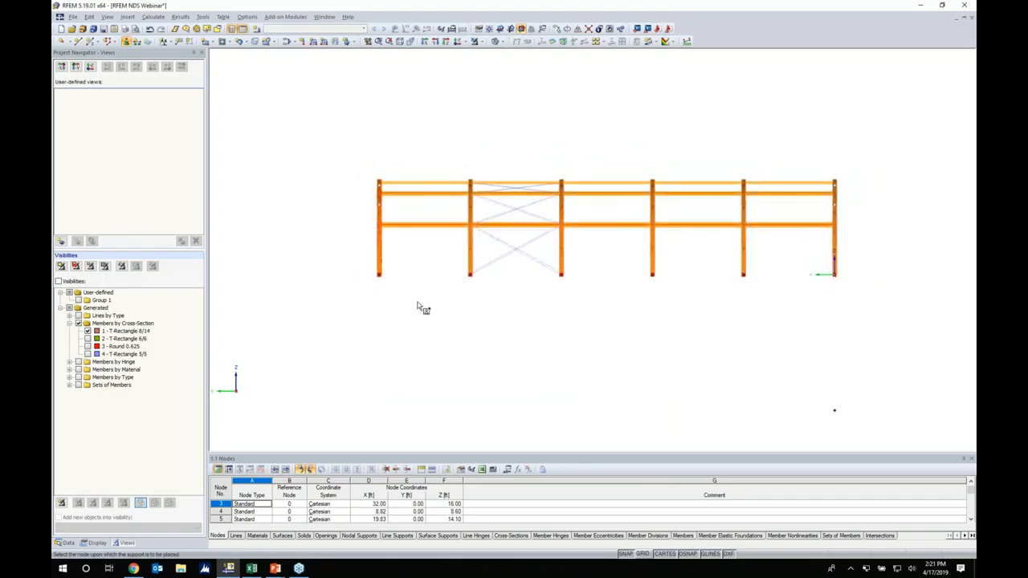
left_click_drag(340, 264, 880, 319)
middle_click_drag(880, 319, 651, 379, "ctrl")
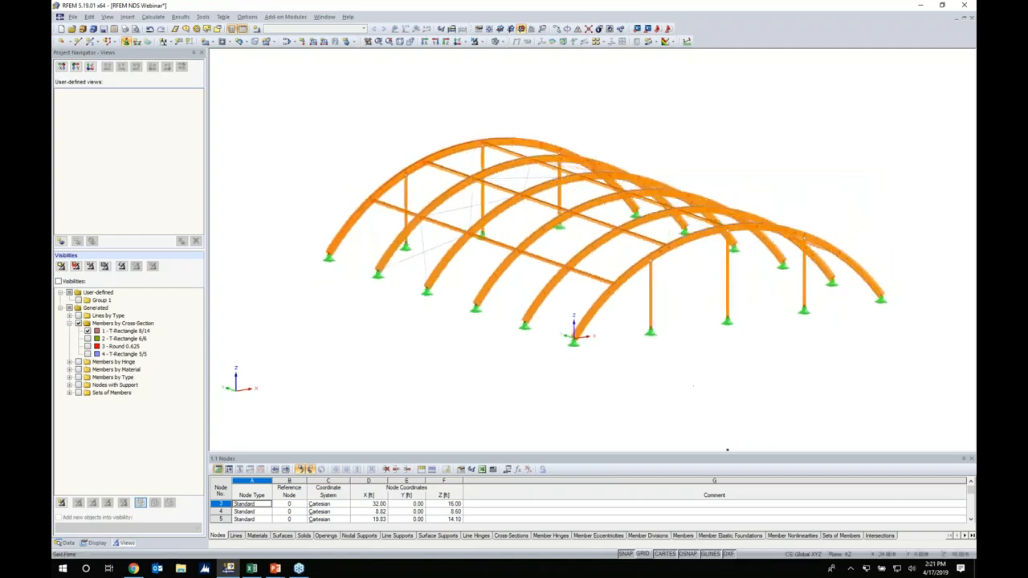
scroll(653, 349, "up", 3)
left_click(776, 314)
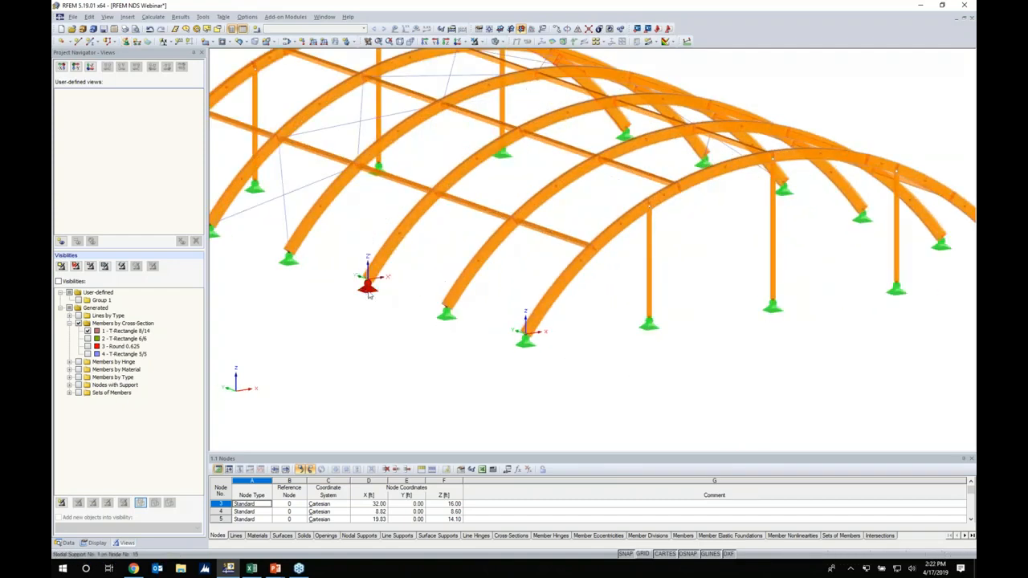
scroll(377, 304, "down", 5)
middle_click_drag(404, 339, 509, 343)
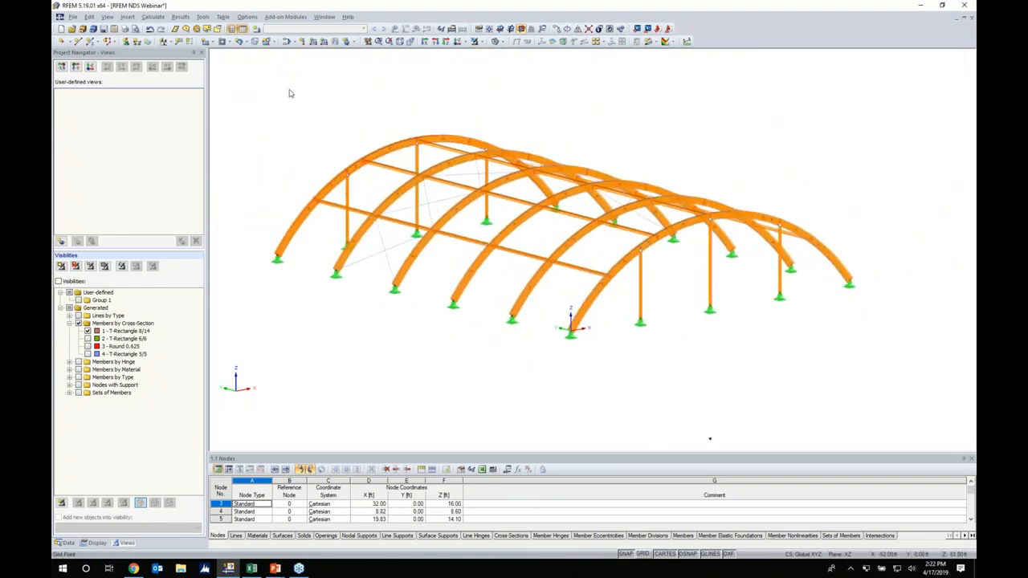
Define load case LC1 with the description Dead and the Dead action category
left_click(257, 29)
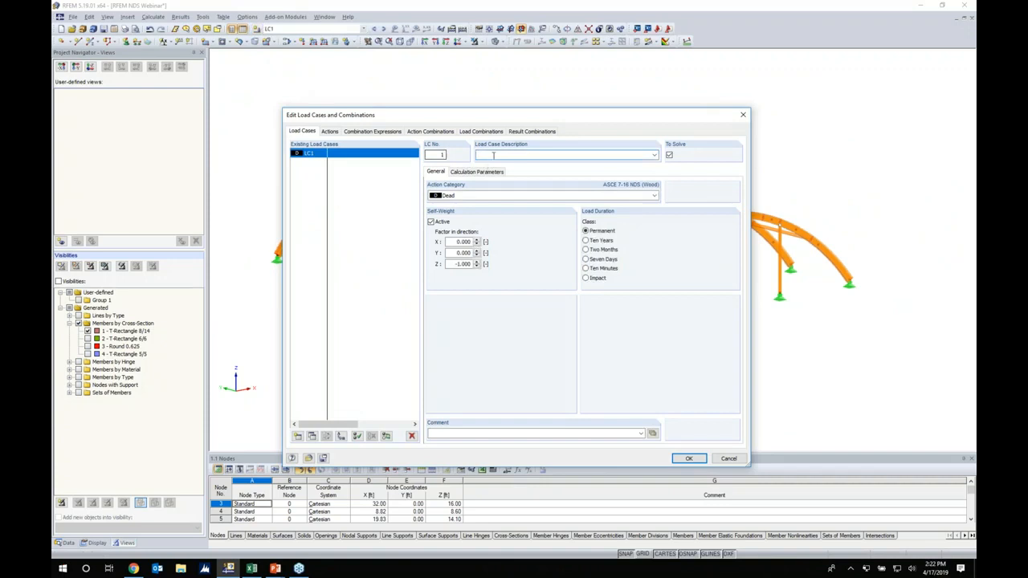
type("Dead")
left_click(464, 197)
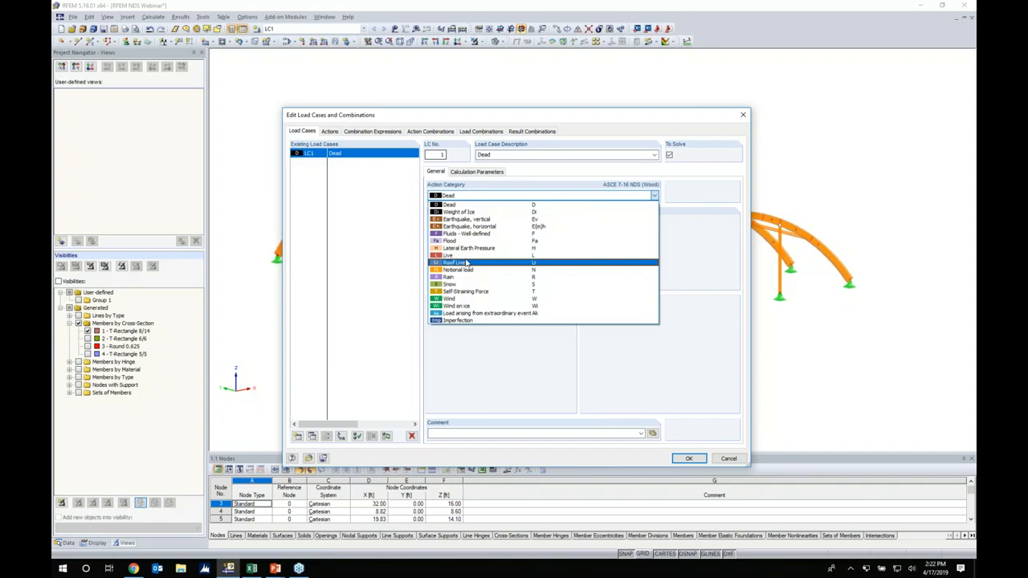
left_click(468, 206)
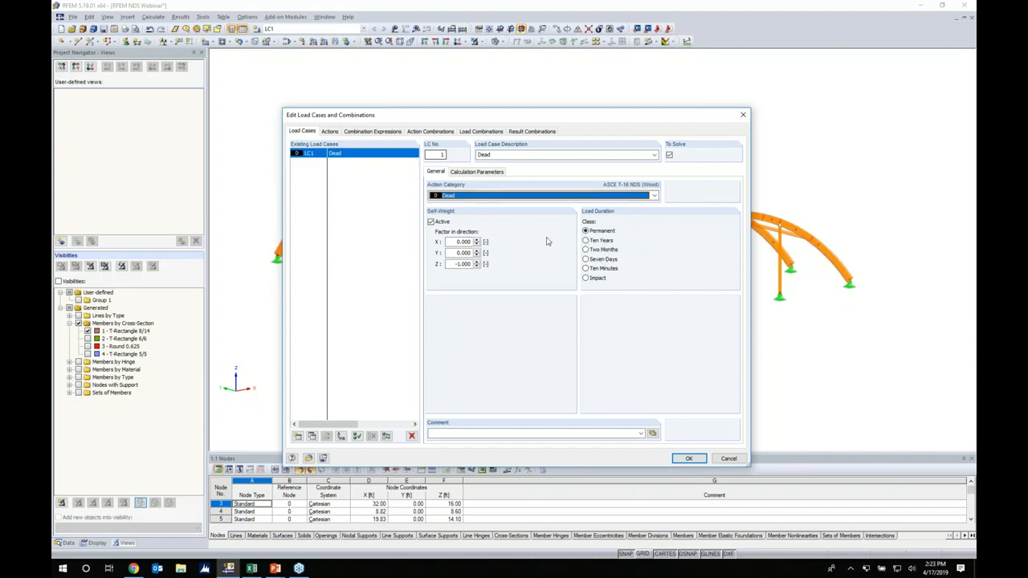
Add load case LC2 described as Snow (Balanced) and assign it the Snow action category
left_click(298, 436)
type("Snow")
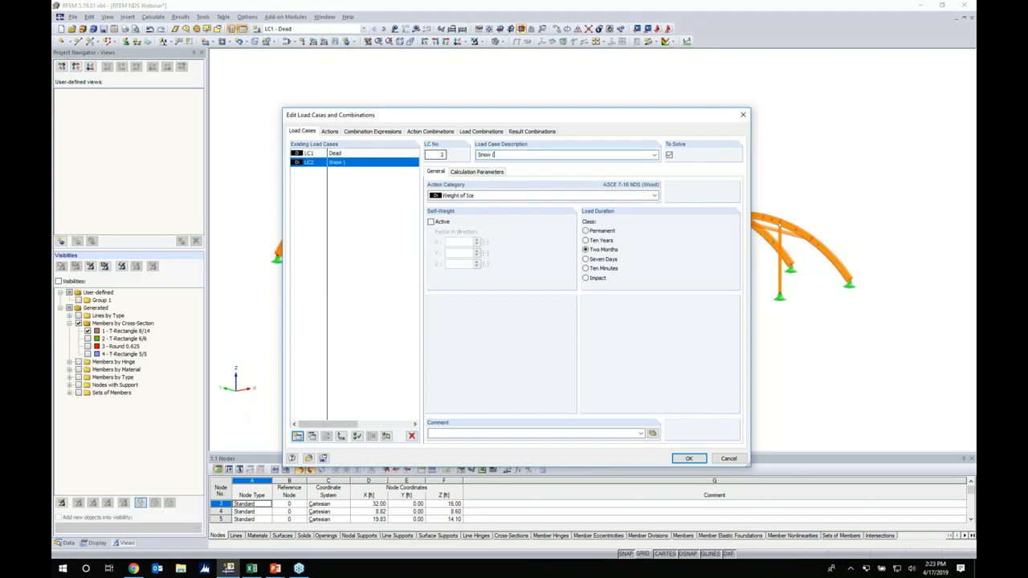
type(" (Balanced")
left_click(480, 195)
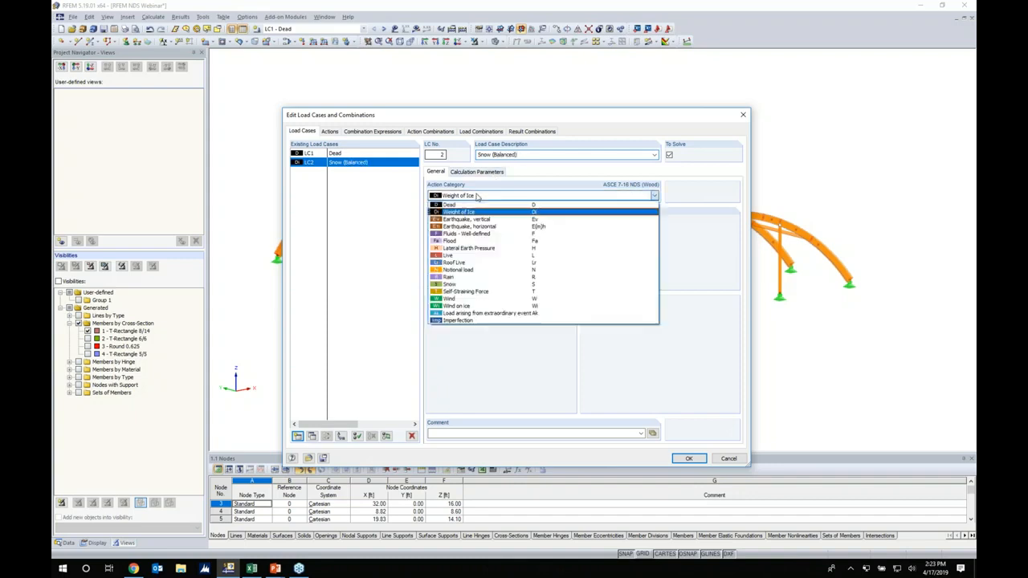
left_click(455, 284)
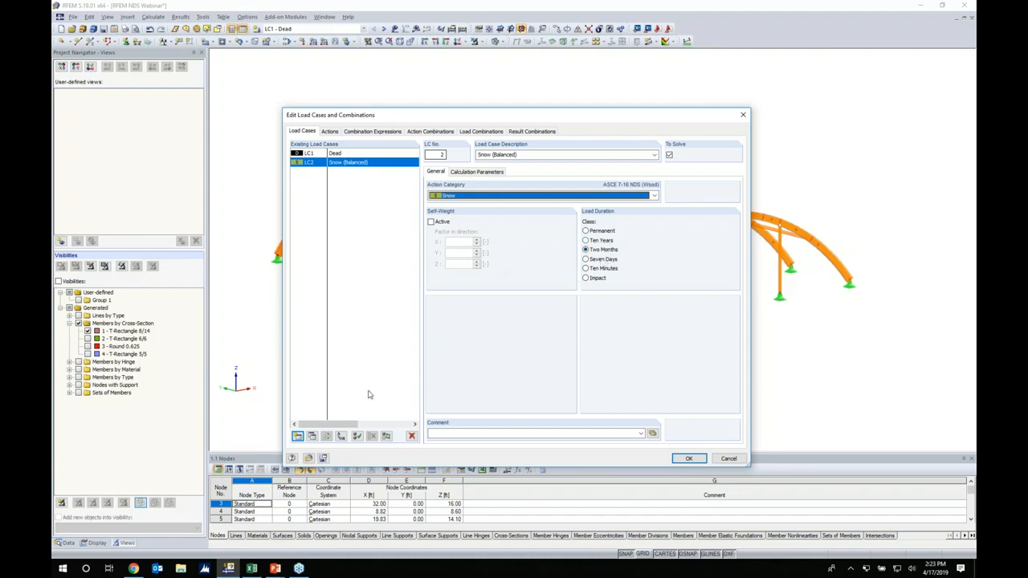
Copy the balanced snow load case and change the copy's description to Snow (Unbalanced)
left_click(313, 436)
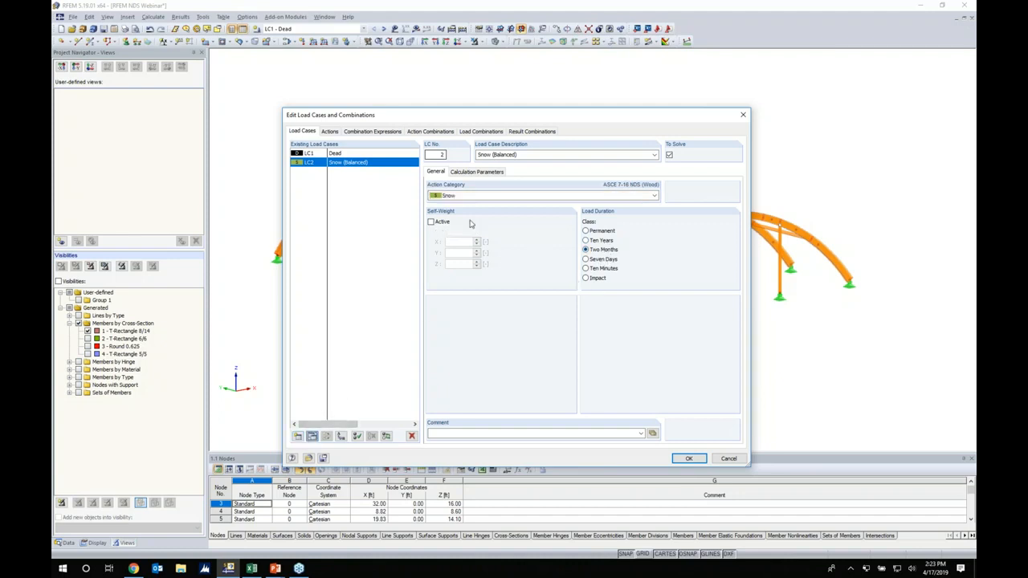
left_click(495, 154)
key("Delete")
type("Unb")
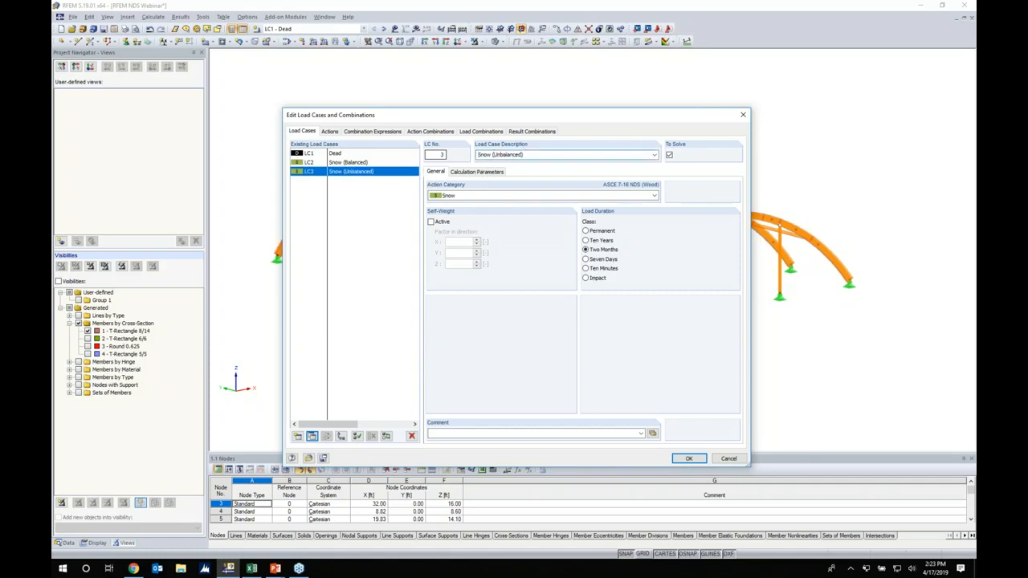
Add load case LC4 described as Wind and assign it the Wind action category
left_click(297, 436)
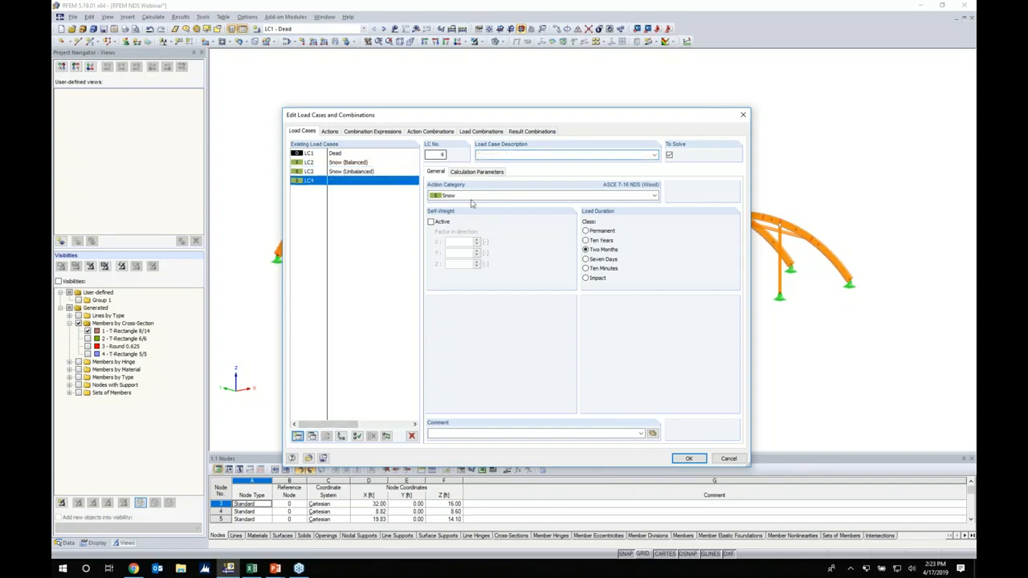
type("Wind")
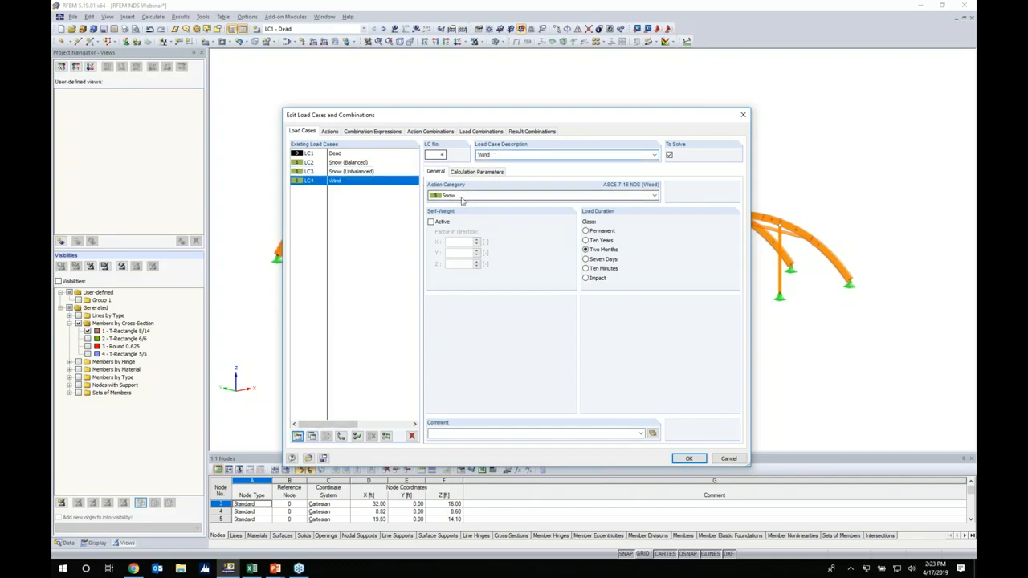
left_click(461, 197)
left_click(451, 299)
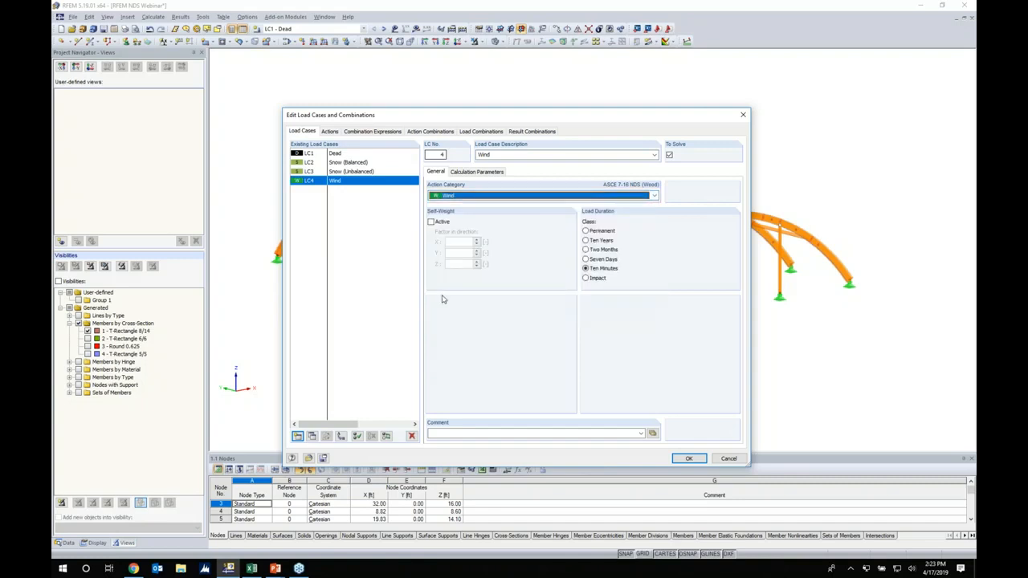
Review how the snow and wind load cases act within their actions, and check the LRFD and ASD combination expressions
left_click(330, 132)
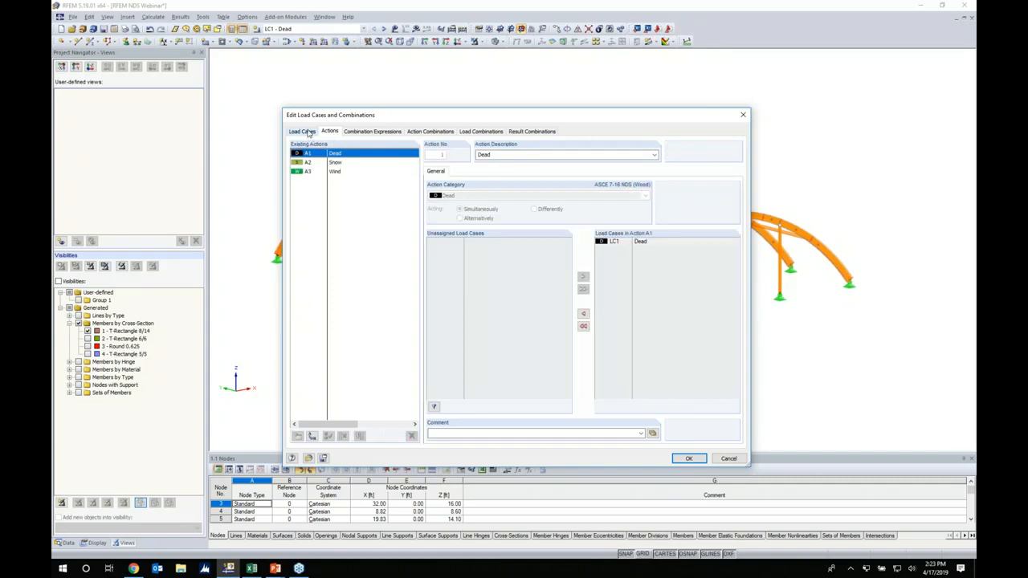
left_click(335, 163)
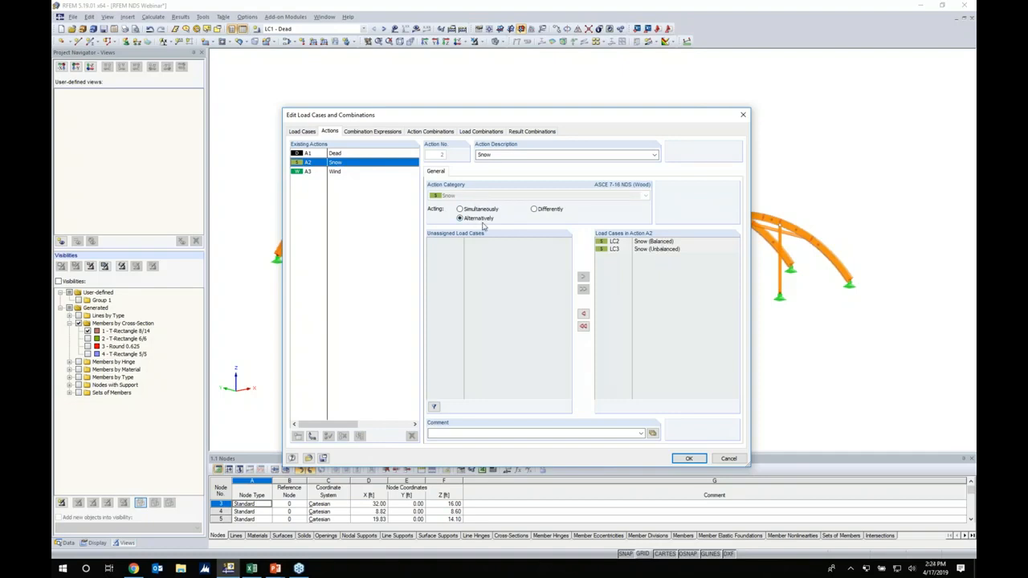
left_click(341, 174)
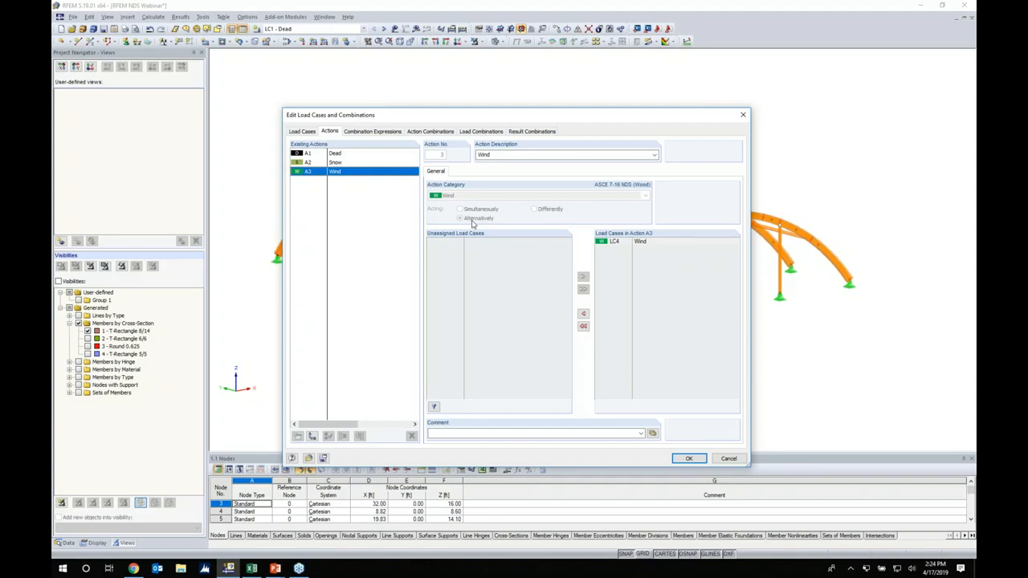
left_click(385, 135)
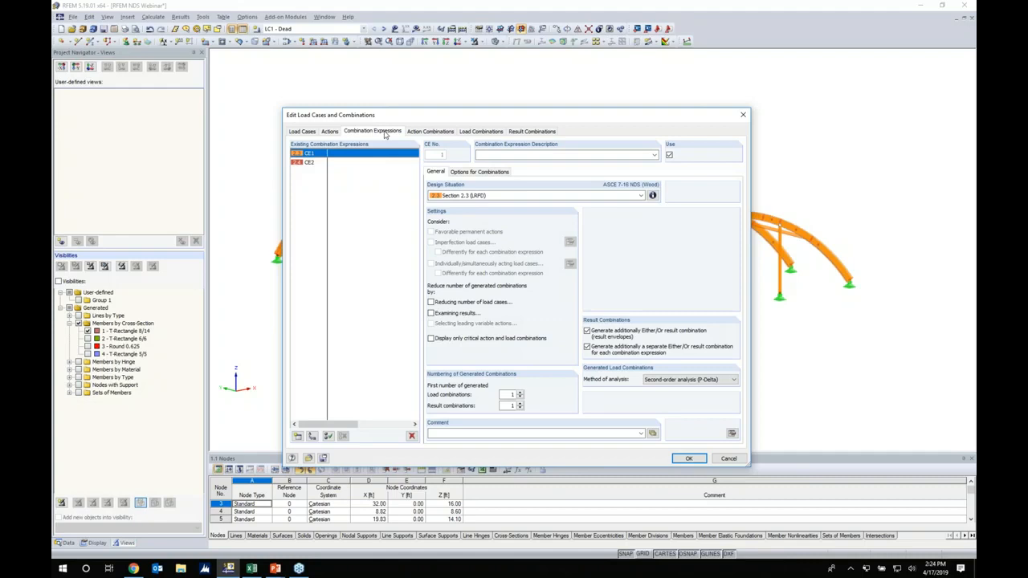
left_click(313, 163)
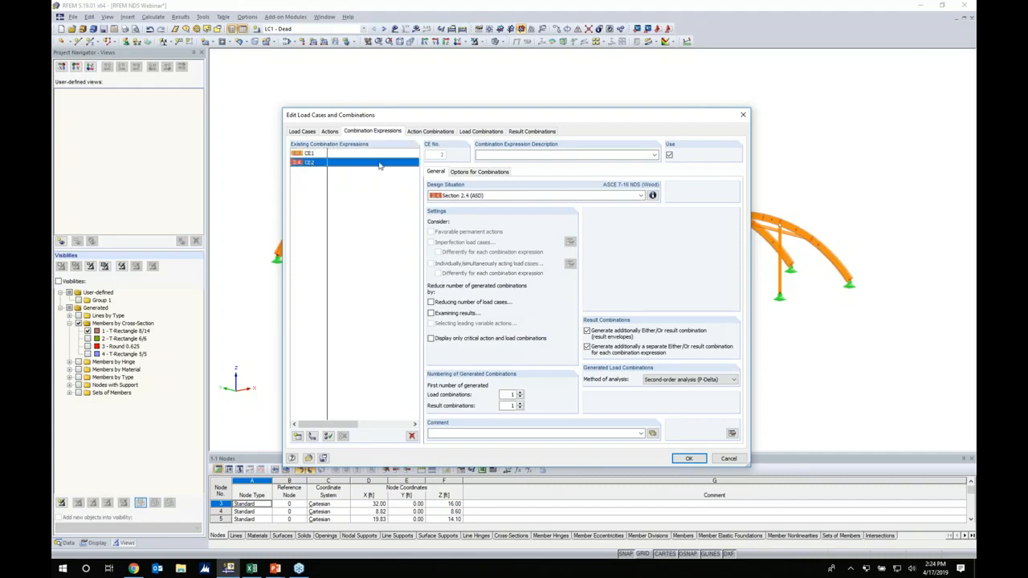
Review the generated load combinations and both result combinations, and accept the load case and combination definitions
left_click(481, 132)
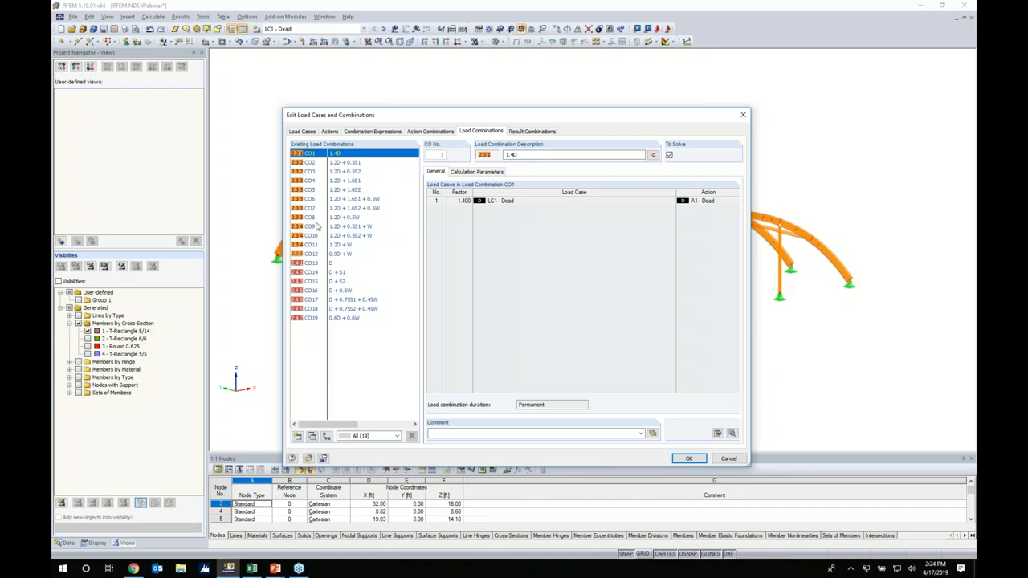
left_click(331, 264)
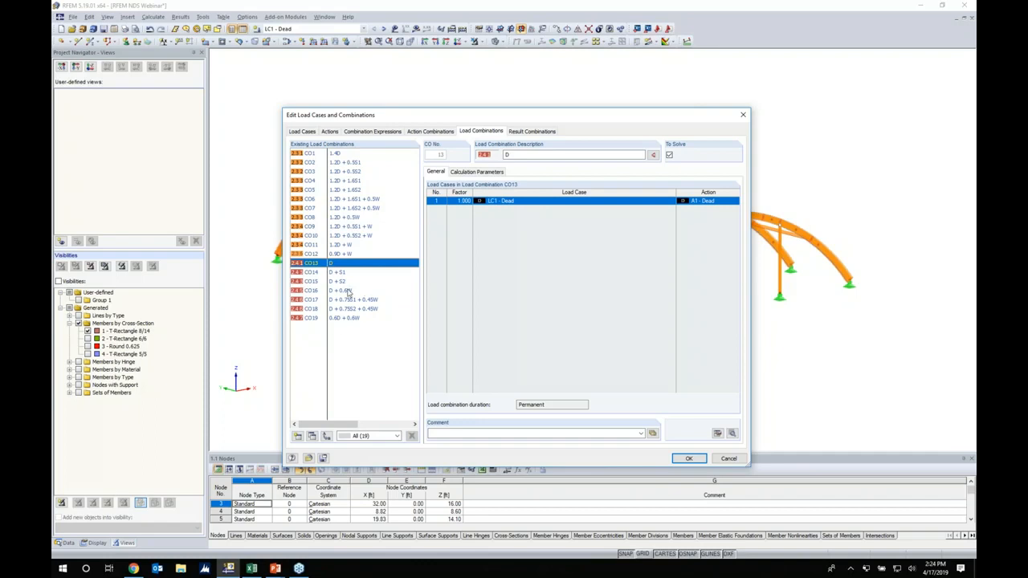
left_click(522, 132)
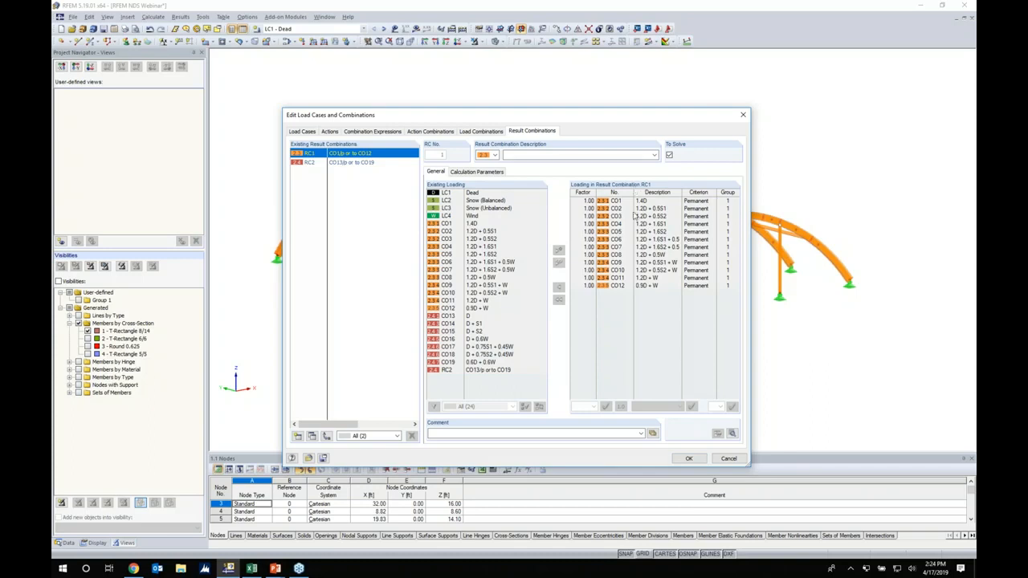
left_click(353, 163)
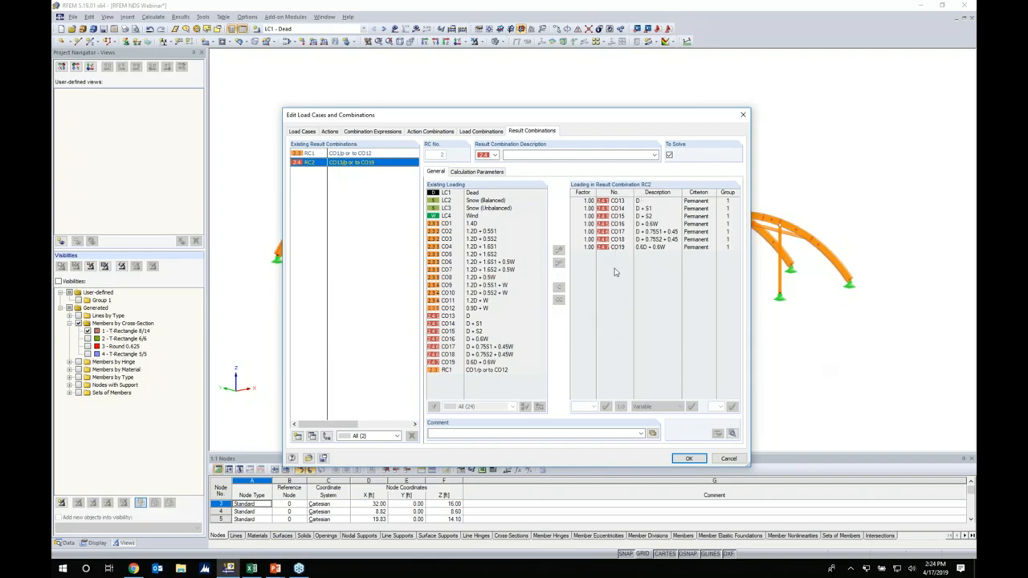
left_click(688, 457)
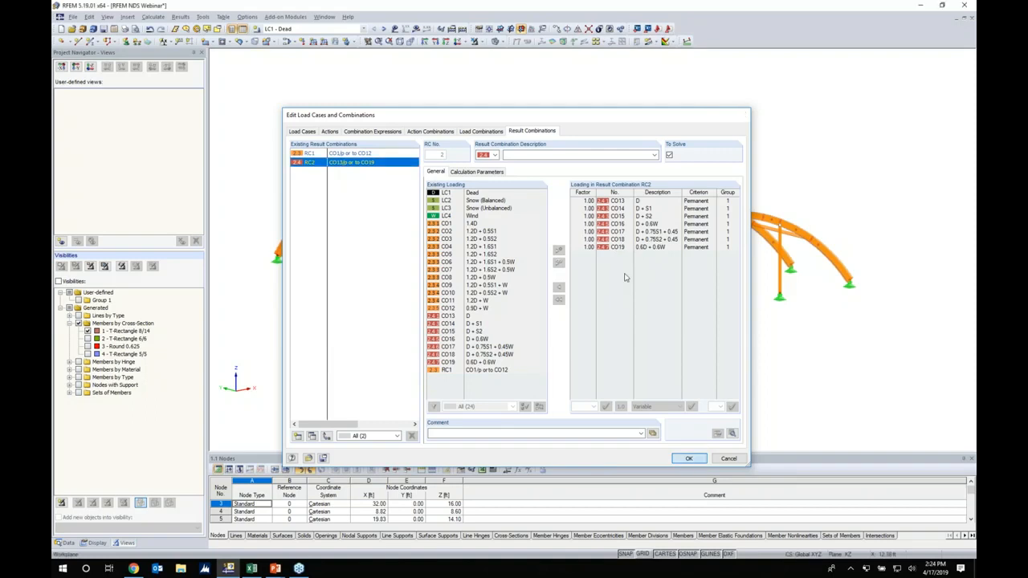
Make LC1 - Dead the current load case
left_click(363, 29)
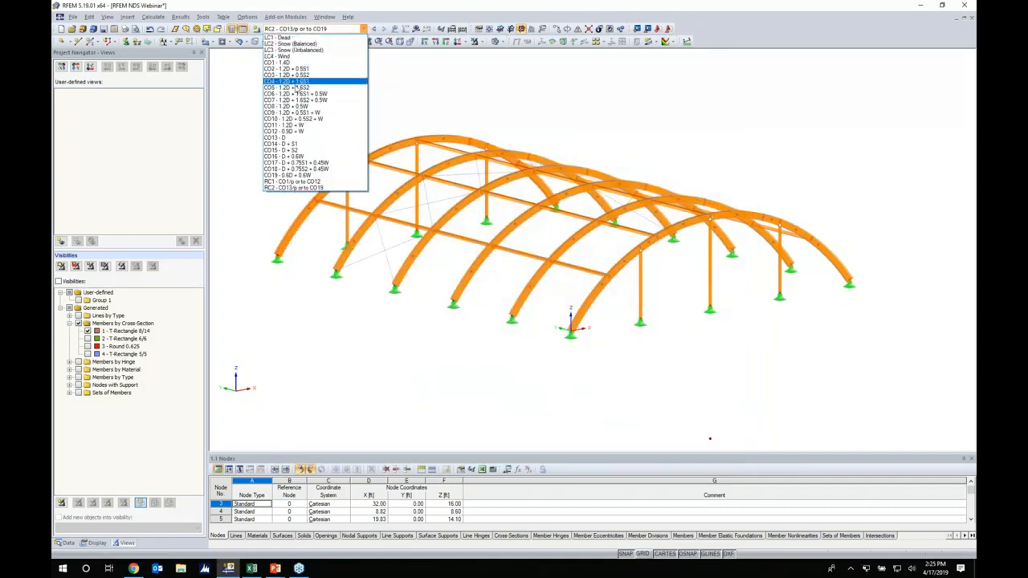
left_click(280, 39)
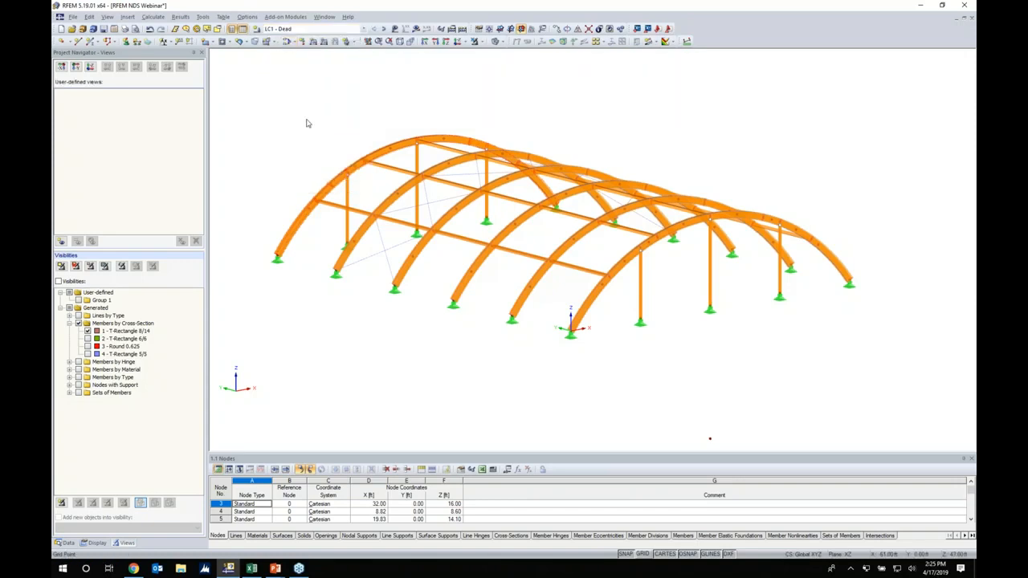
Apply an initial prestress load of 0.600 kip to the cross-bracing rods 32-41 in the braced bay
middle_click_drag(294, 144, 504, 129)
scroll(484, 230, "up", 5)
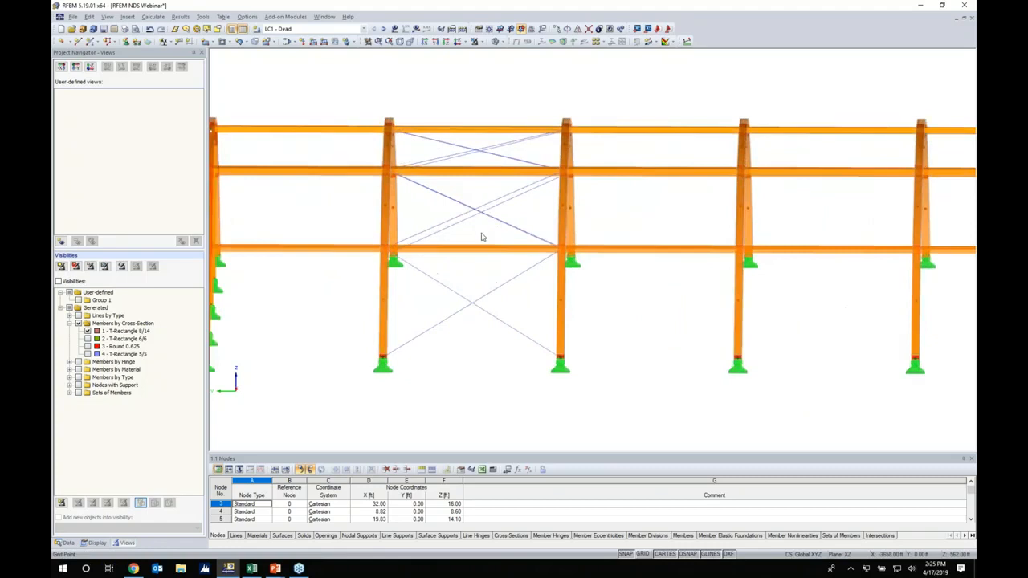
left_click(457, 289)
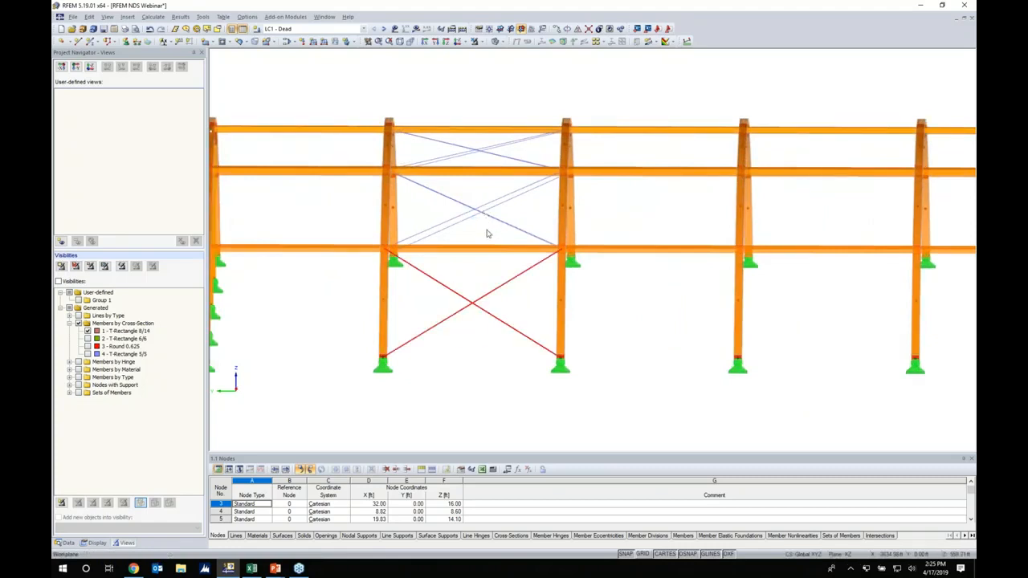
left_click(464, 196, "ctrl")
left_click(471, 148, "ctrl")
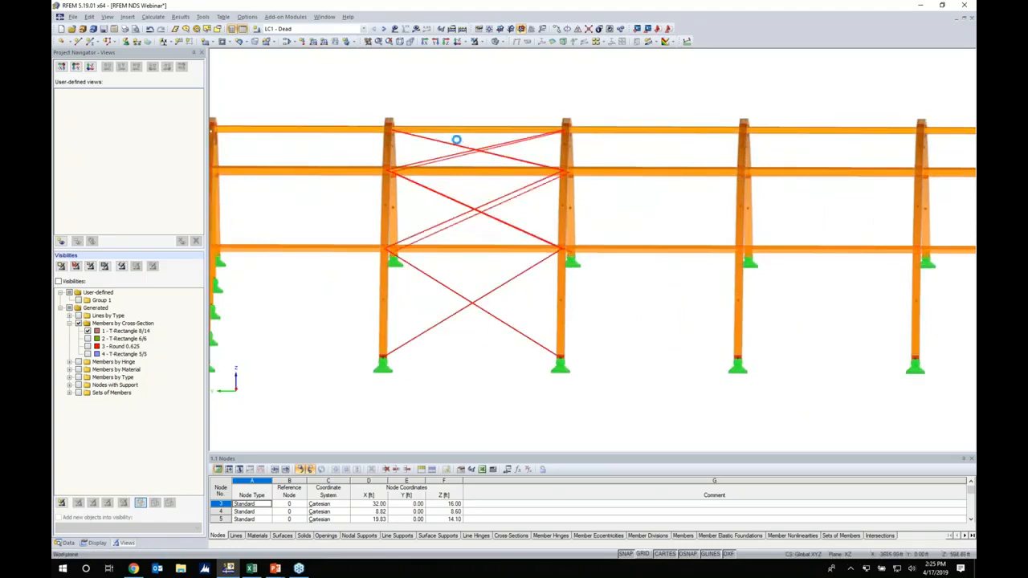
middle_click_drag(667, 309, 530, 358, "ctrl")
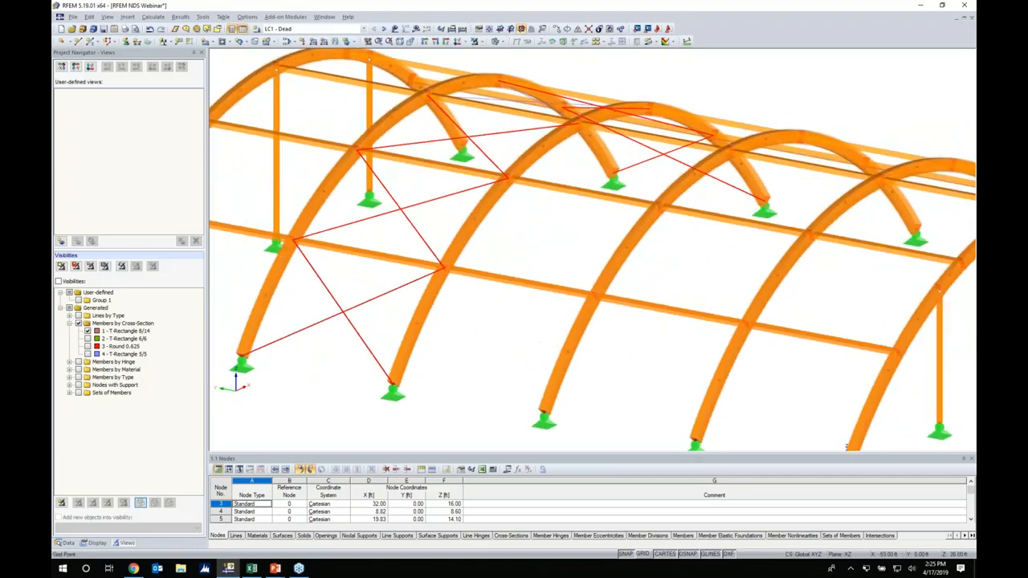
scroll(526, 360, "down", 1)
scroll(549, 317, "down", 3)
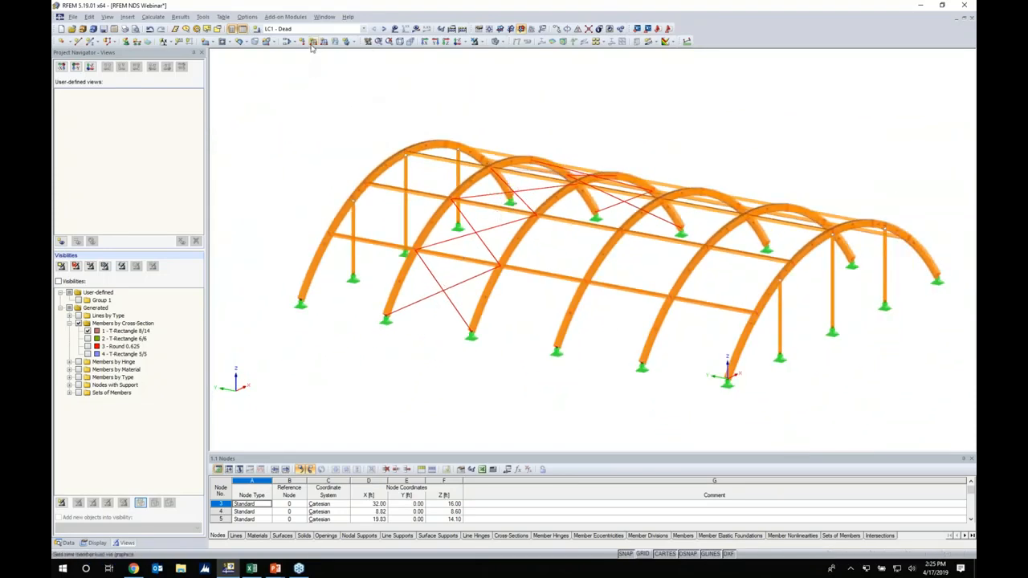
left_click(313, 42)
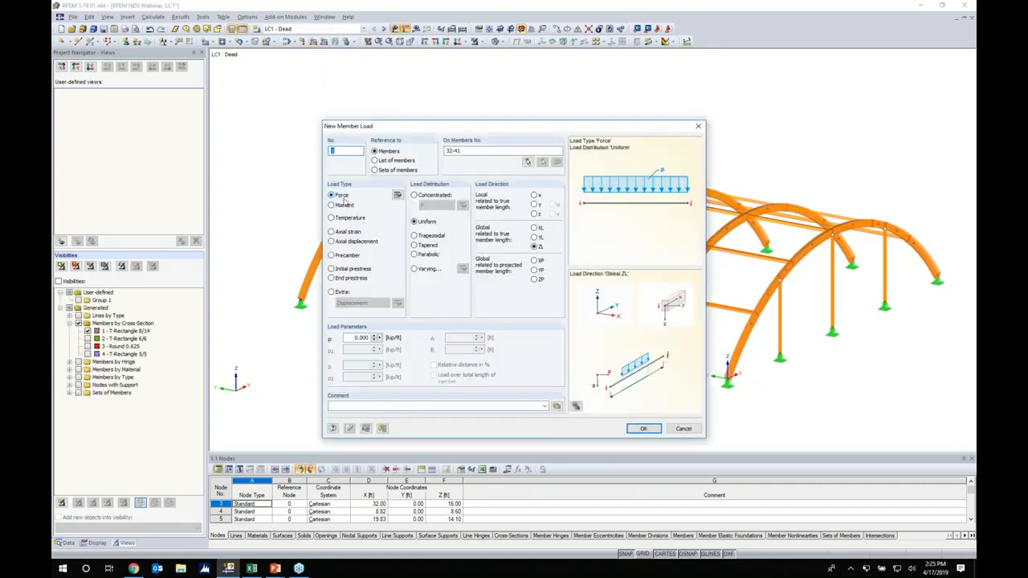
left_click(334, 268)
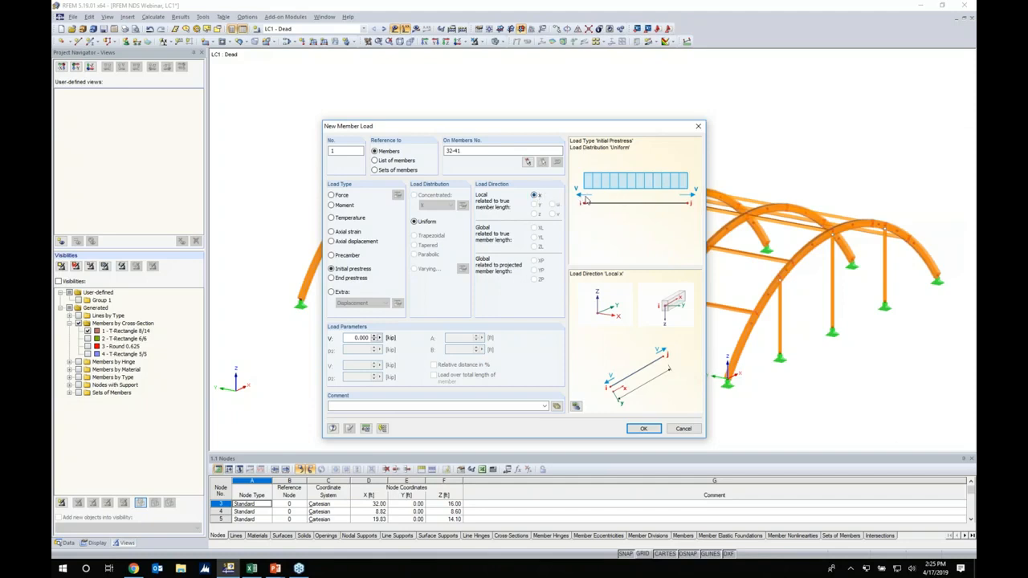
left_click_drag(429, 338, 430, 338)
type("0")
left_click(643, 428)
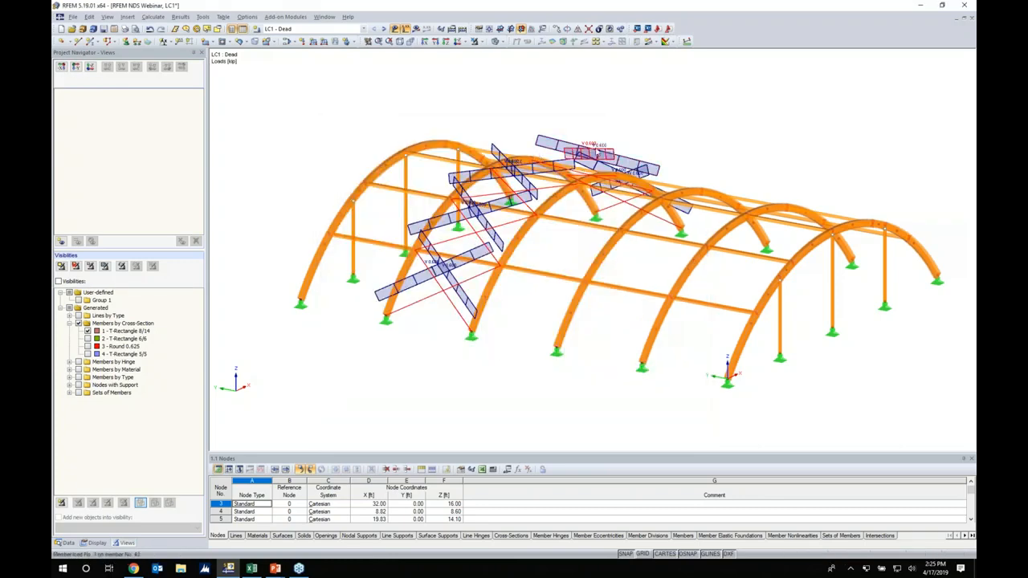
Apply the same 0.600 kip initial prestress to the remaining pair of crossed bracing rods, 42 and 43, near the crown
middle_click_drag(738, 125, 546, 164, "ctrl")
scroll(653, 158, "up", 2)
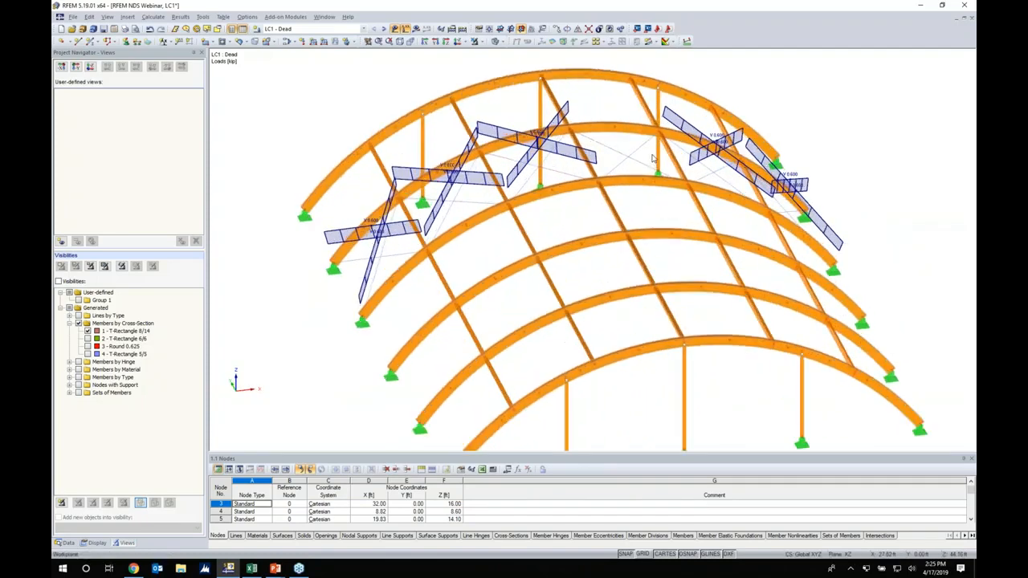
scroll(652, 158, "up", 1)
scroll(638, 173, "up", 3)
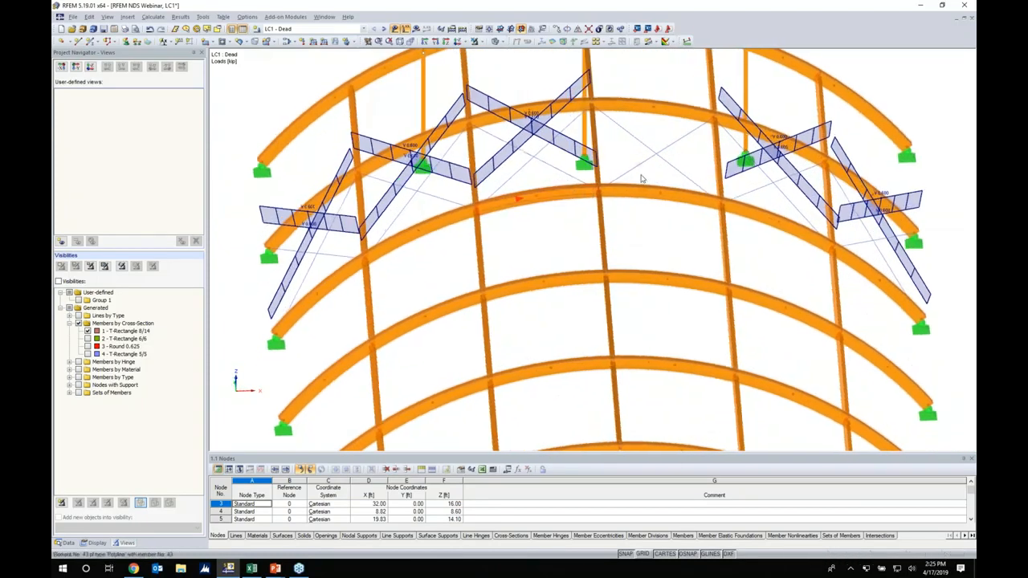
left_click(652, 157)
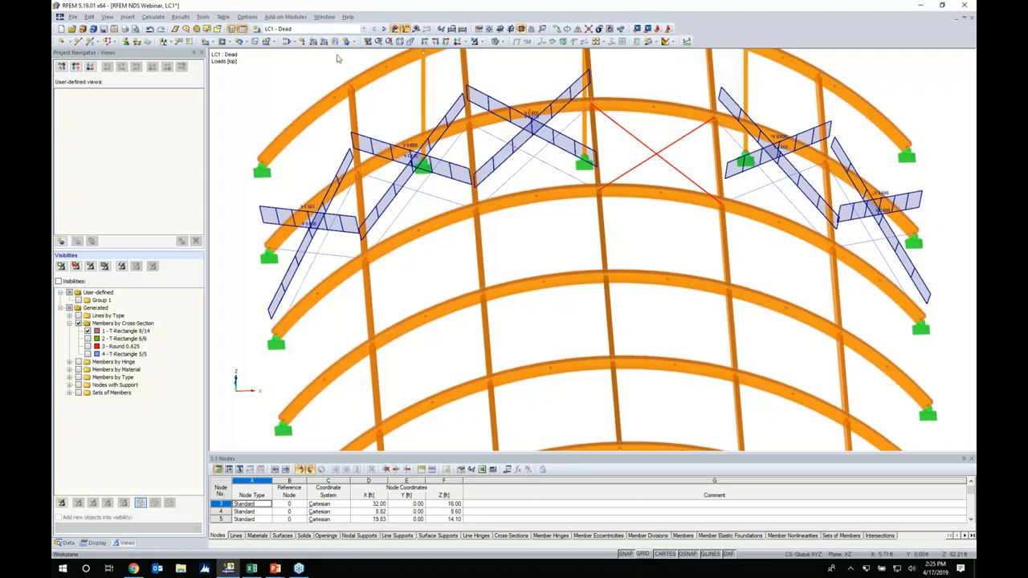
left_click(314, 42)
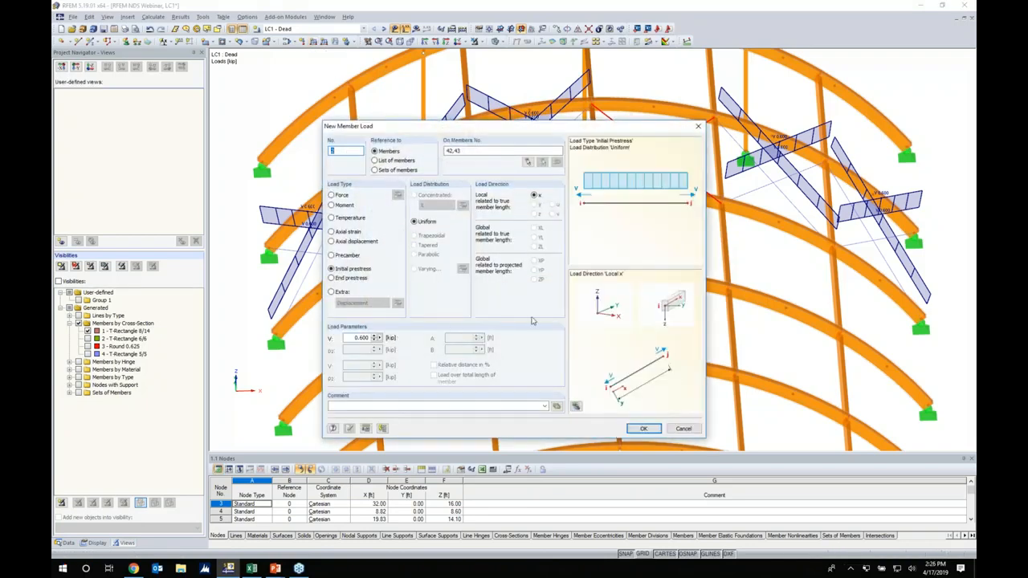
left_click(653, 428)
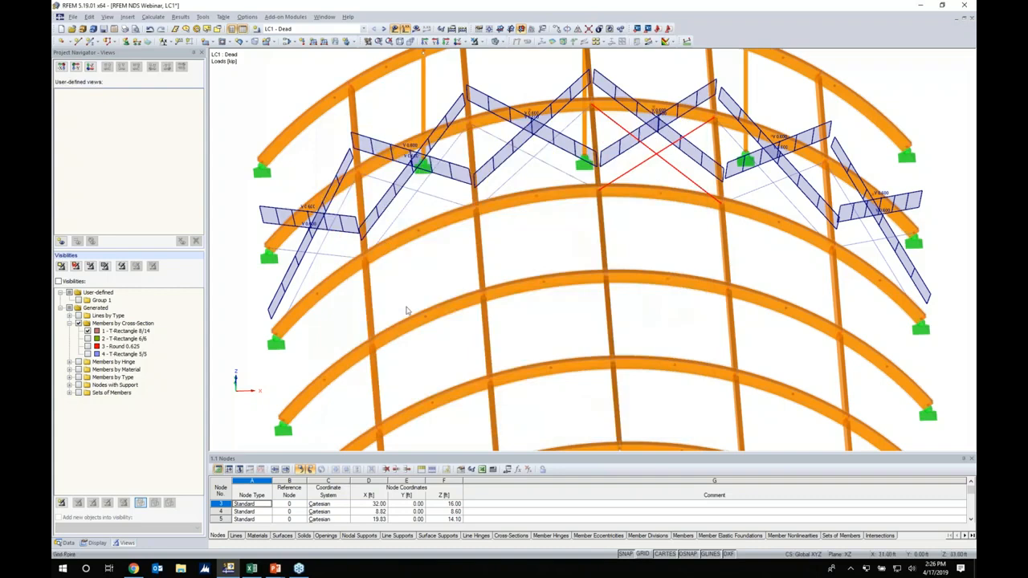
Turn on the generated visibility so only the members with cross-section 1 - T-Rectangle 8/14 are active
middle_click_drag(411, 336, 584, 247, "ctrl")
middle_click_drag(414, 376, 492, 329)
scroll(492, 329, "down", 1)
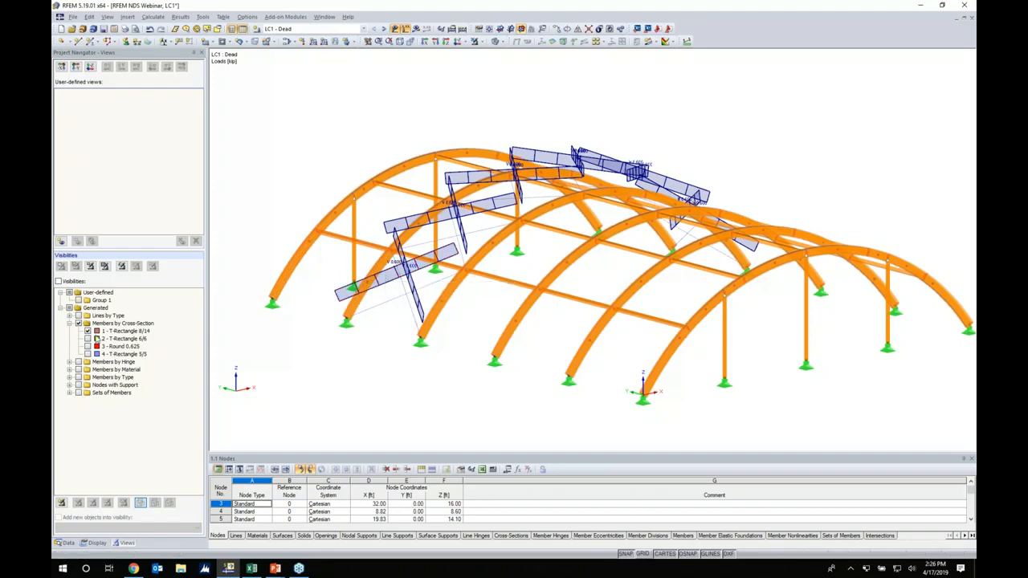
left_click(98, 292)
left_click(88, 331)
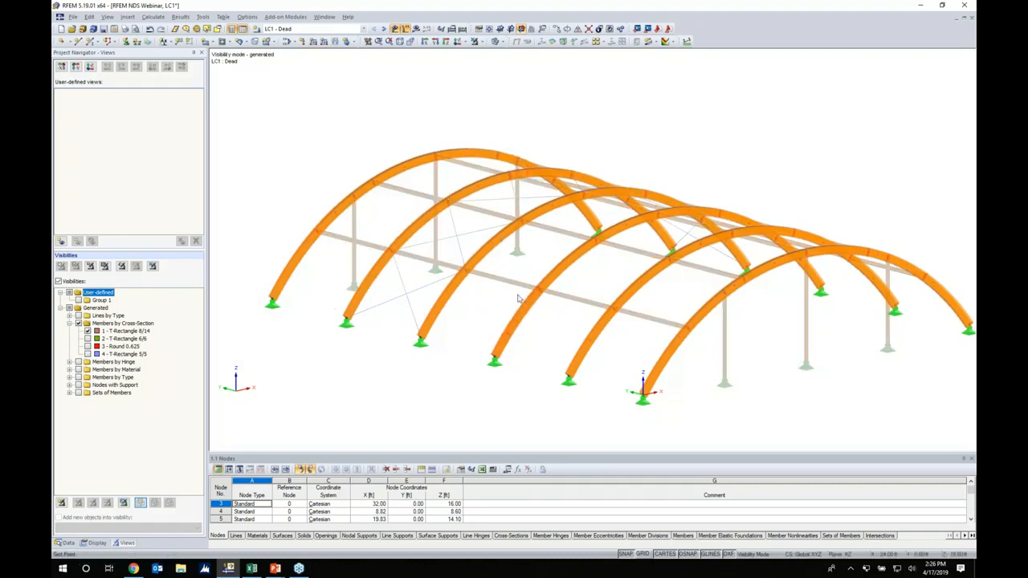
Apply a uniform force of -0.100 kip/ft in global direction ZL to the member sets of the four interior arches
scroll(489, 296, "down", 1)
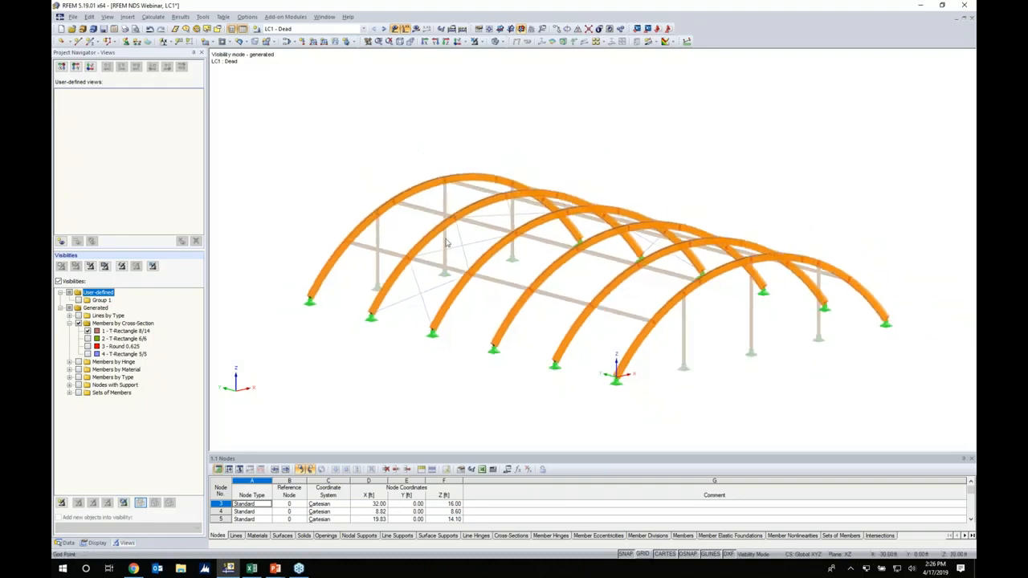
left_click(313, 42)
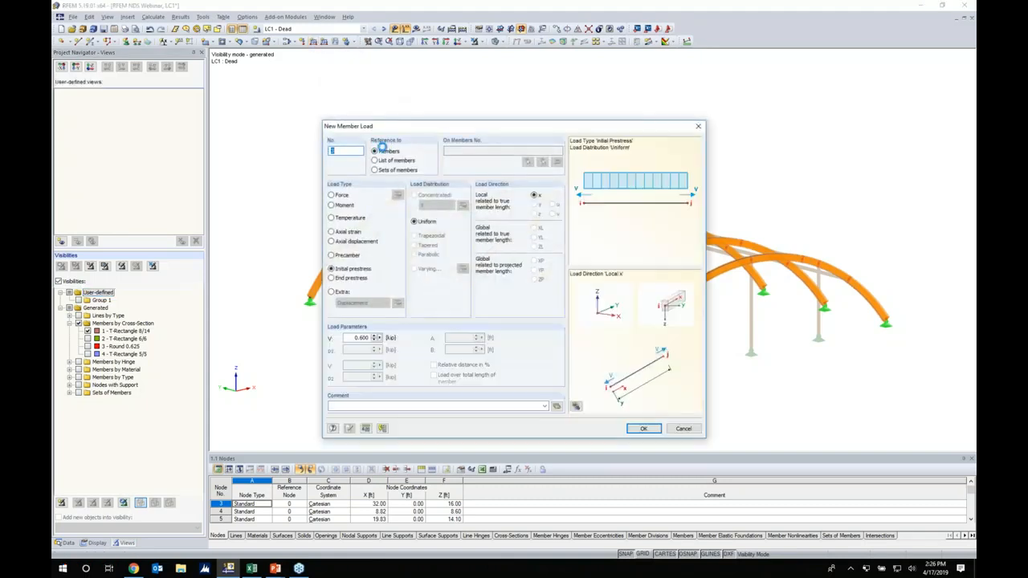
left_click(374, 170)
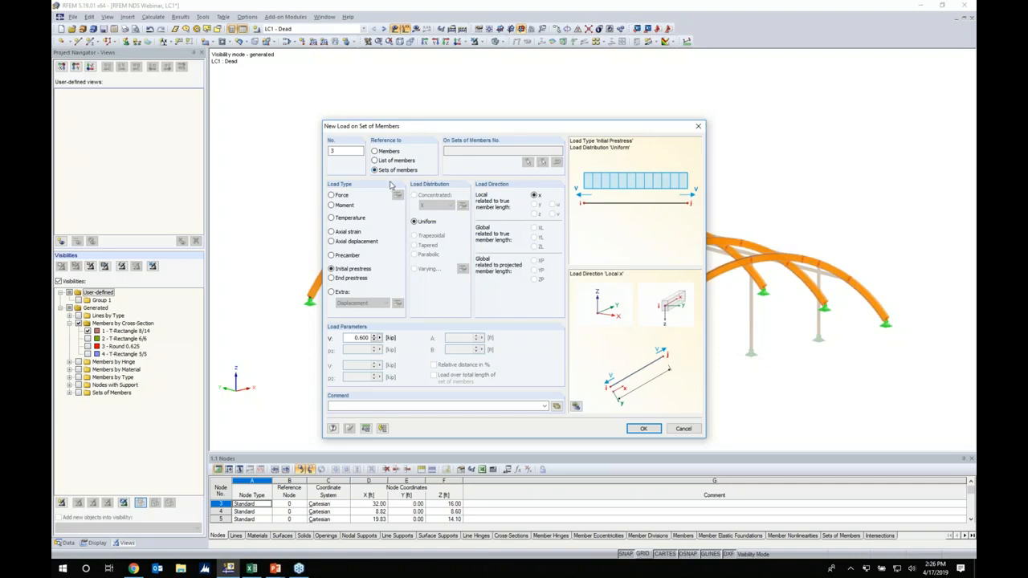
left_click(331, 195)
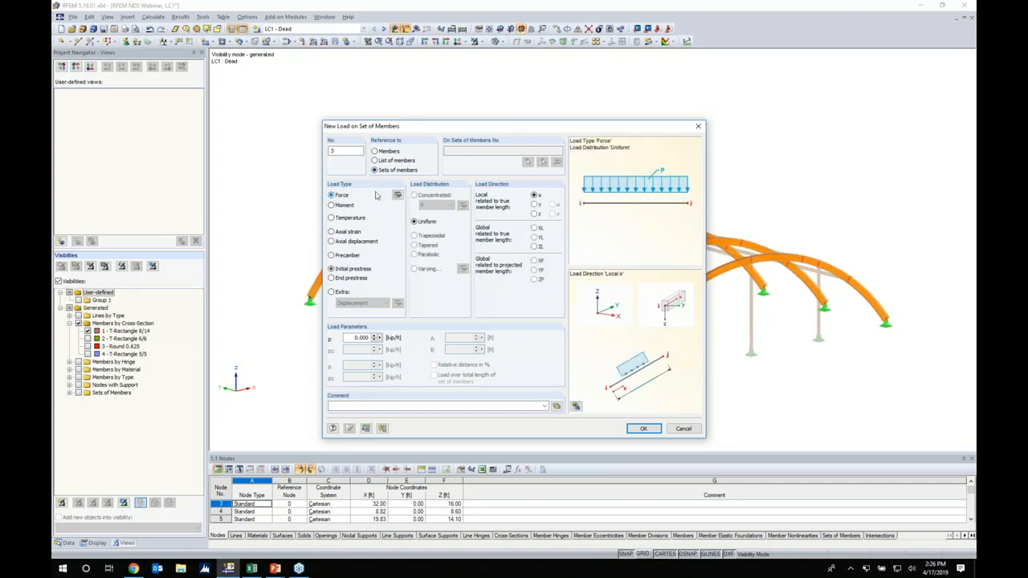
left_click(535, 246)
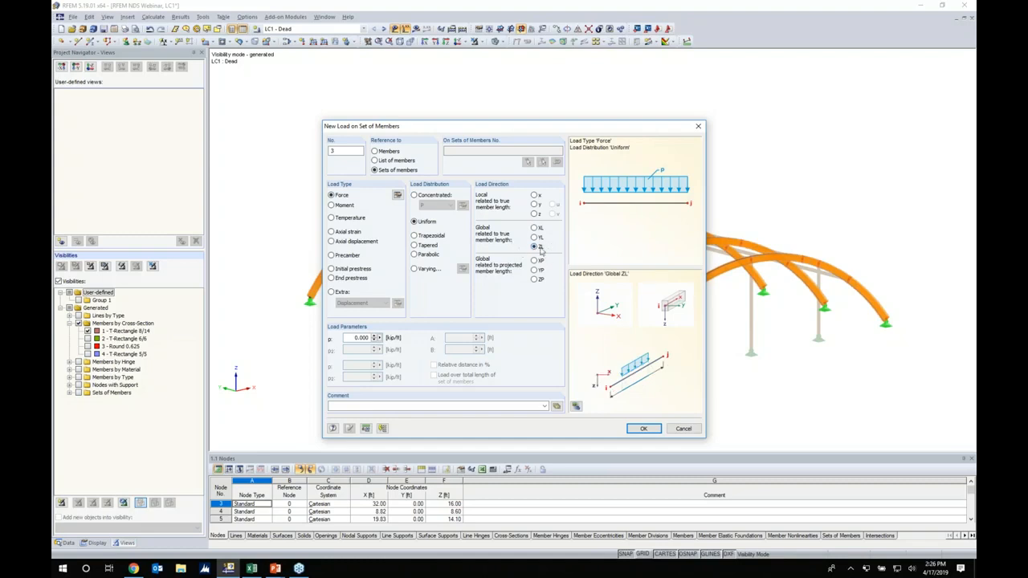
double_click(349, 338)
type("-0.1")
left_click(643, 428)
middle_click_drag(615, 367, 771, 374, "ctrl")
left_click_drag(768, 373, 436, 144)
middle_click_drag(658, 144, 510, 138, "ctrl")
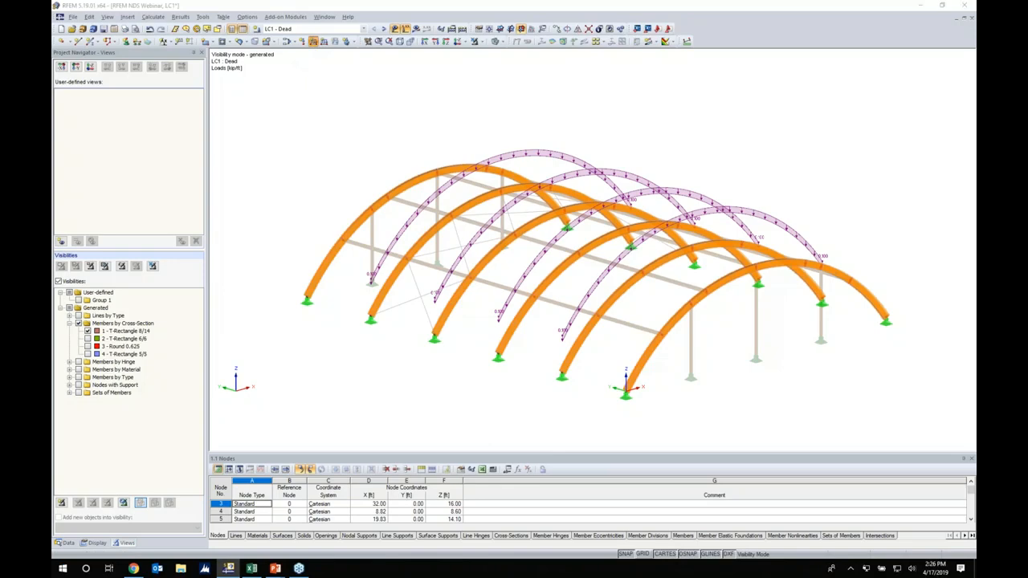
Apply a uniform force of -0.050 kip/ft in global direction ZL to the member sets of the two end arches
left_click(313, 42)
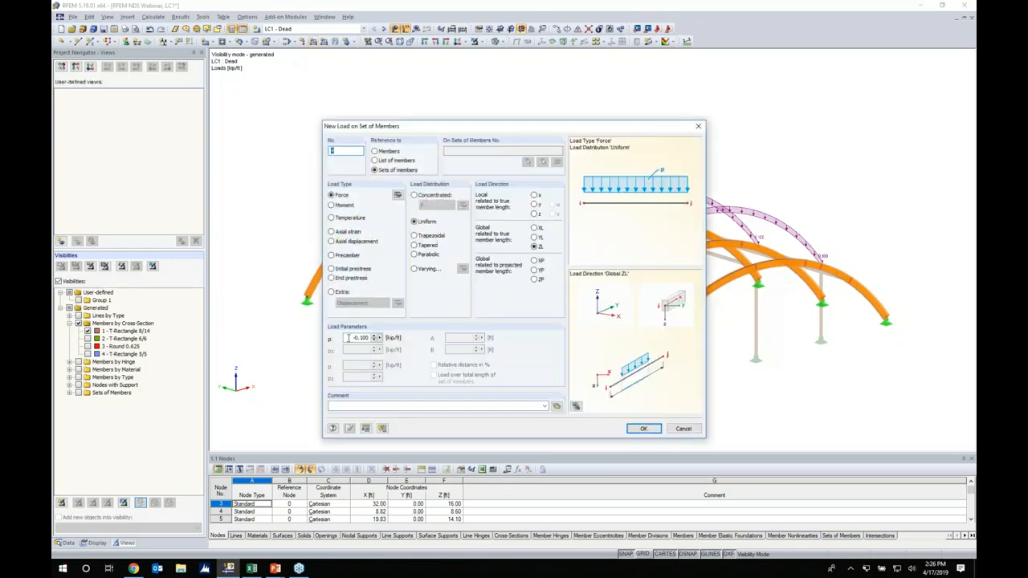
type("-0.0")
key("Return")
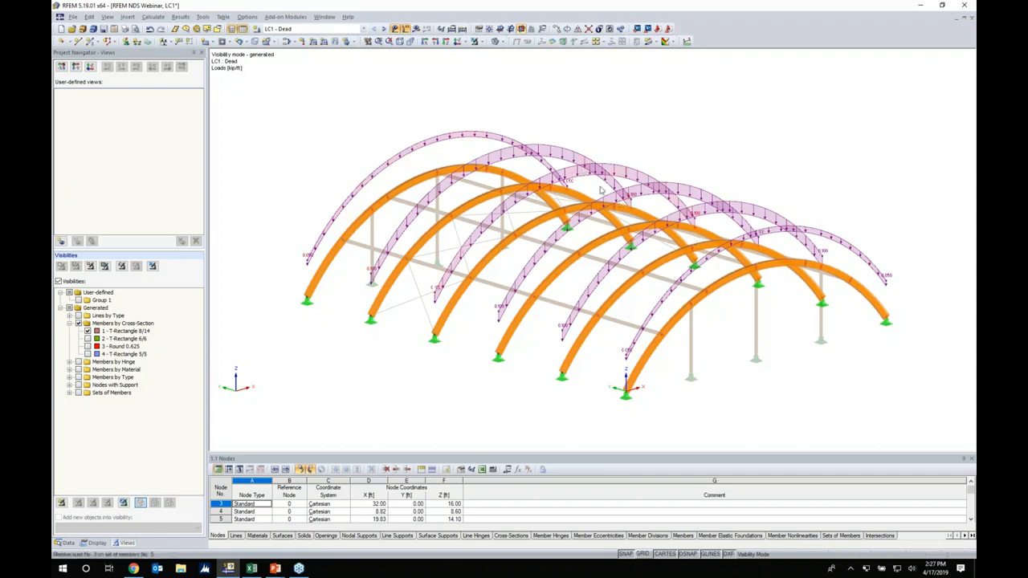
Make LC2 - Snow (Balanced) the current load case, and switch to Excel to display the Balanced (16') sheet of Snow Loads.xlsx
left_click(383, 29)
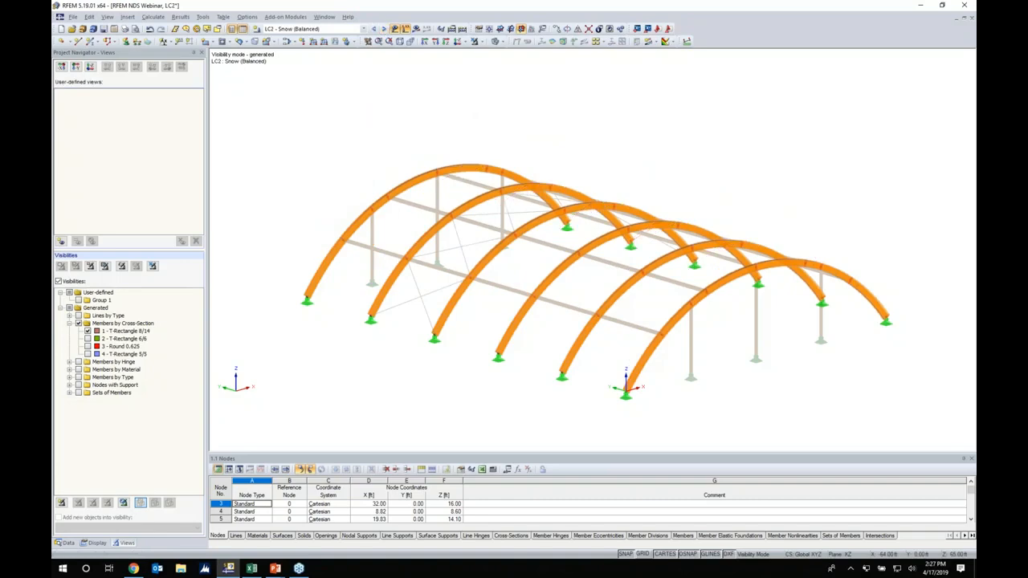
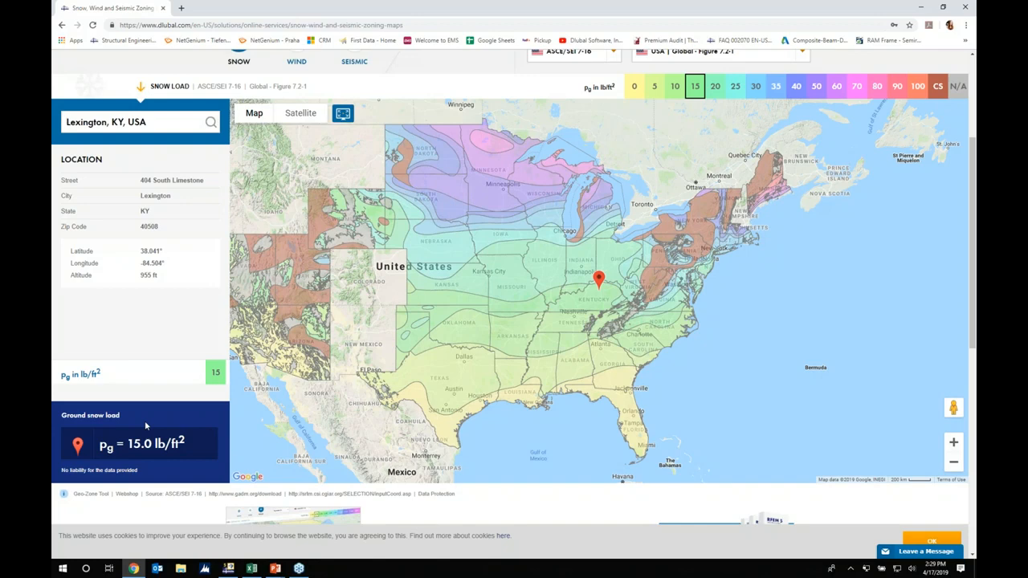
key("super+Tab")
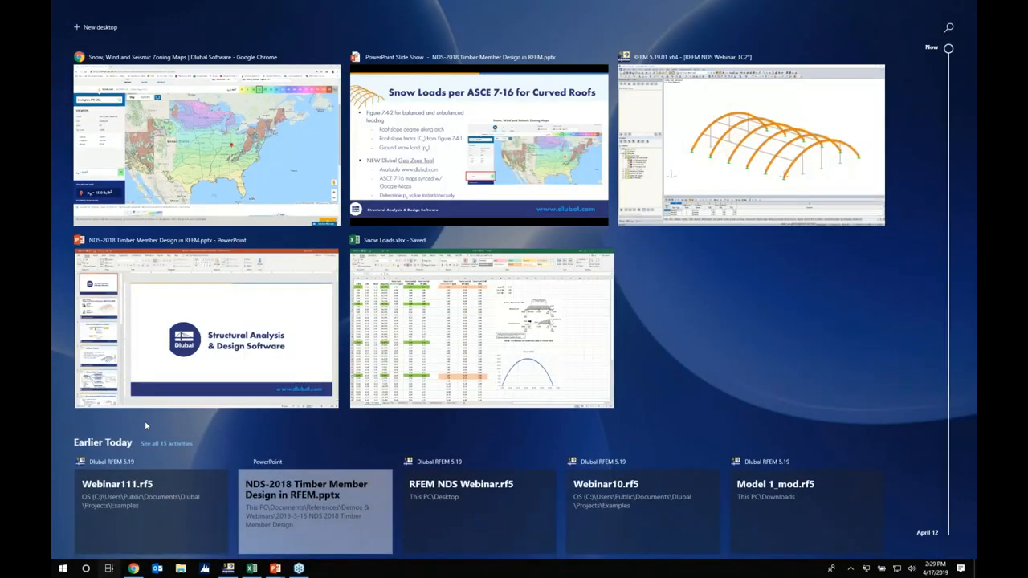
left_click(370, 353)
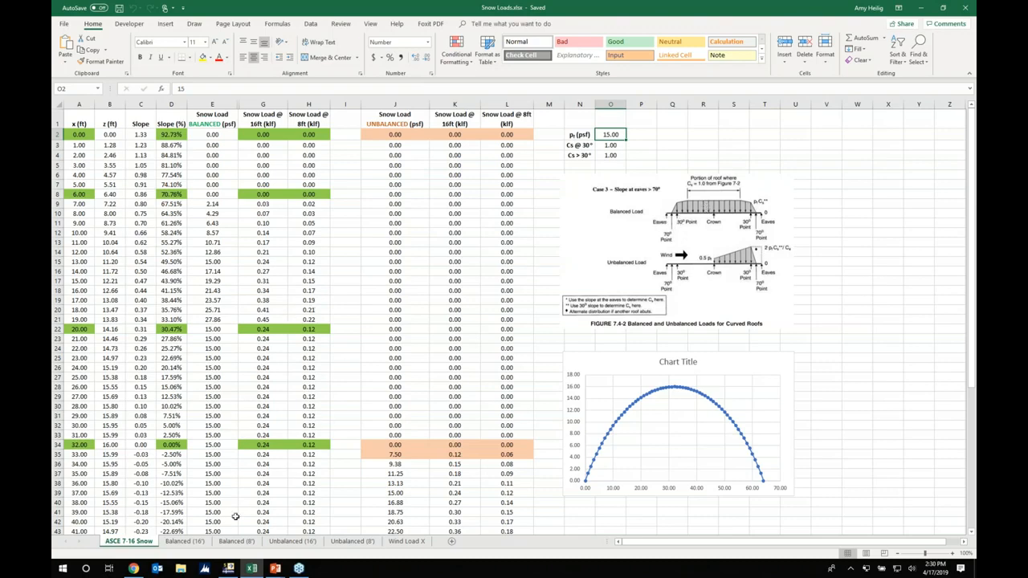
left_click(184, 541)
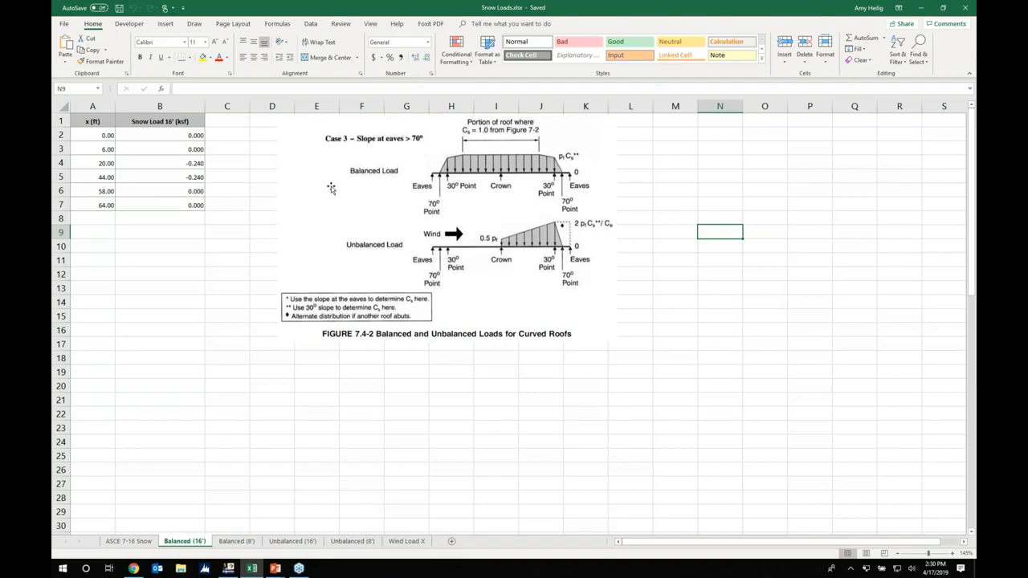
Switch to RFEM and set up a new member-set force with varying distribution in projected global direction ZP
key("super+Tab")
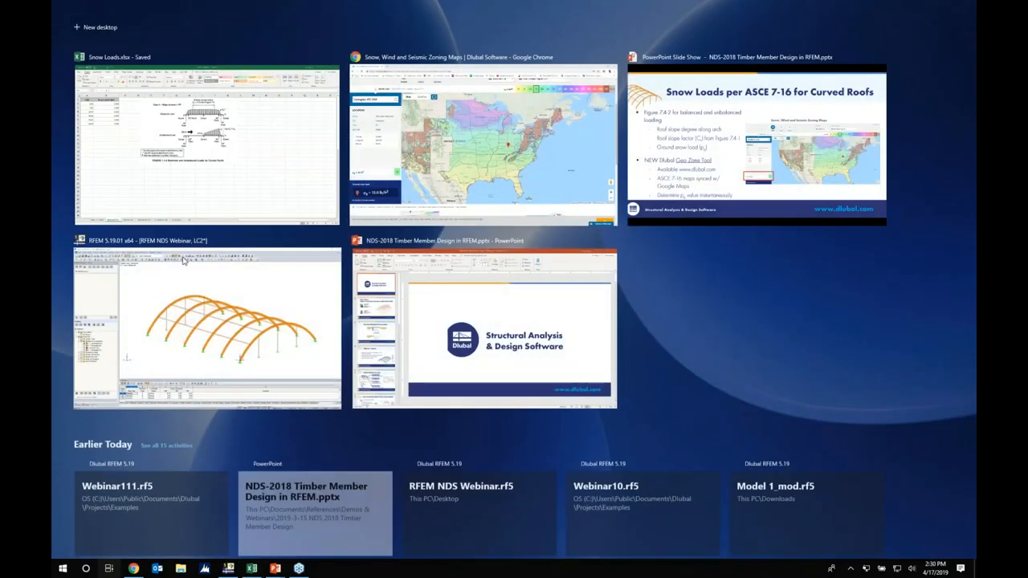
left_click(184, 260)
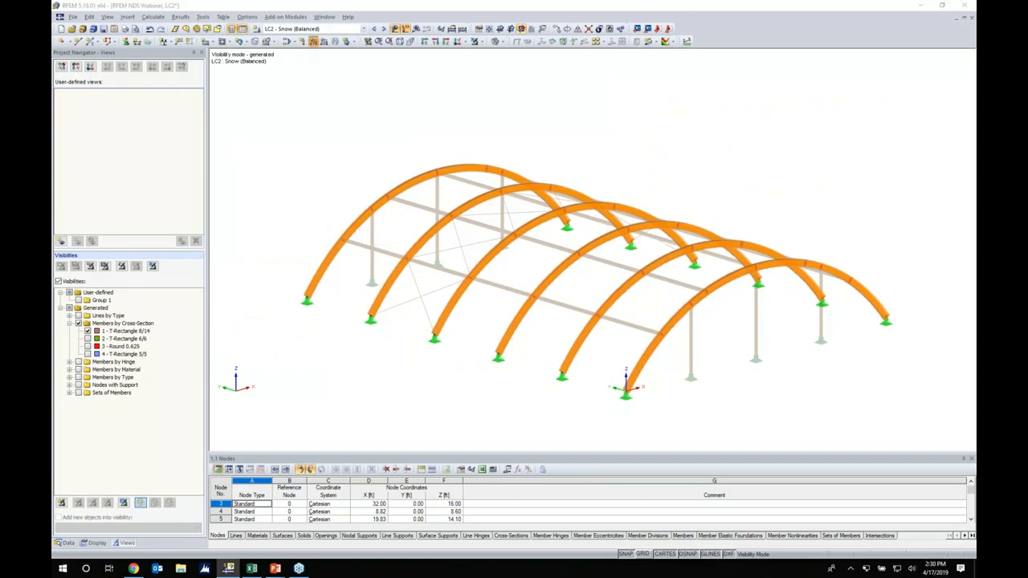
left_click(313, 41)
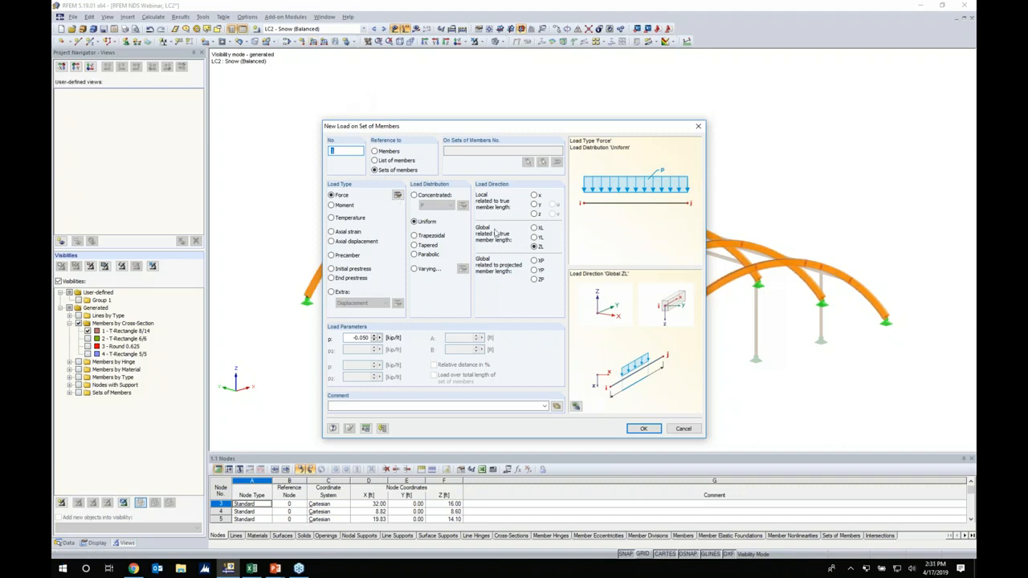
left_click(534, 279)
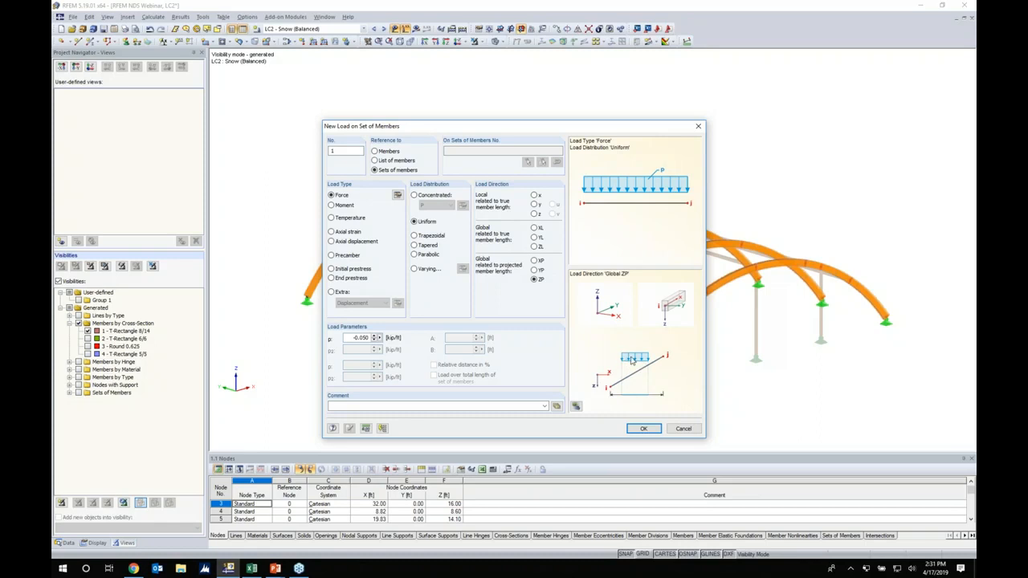
left_click(415, 269)
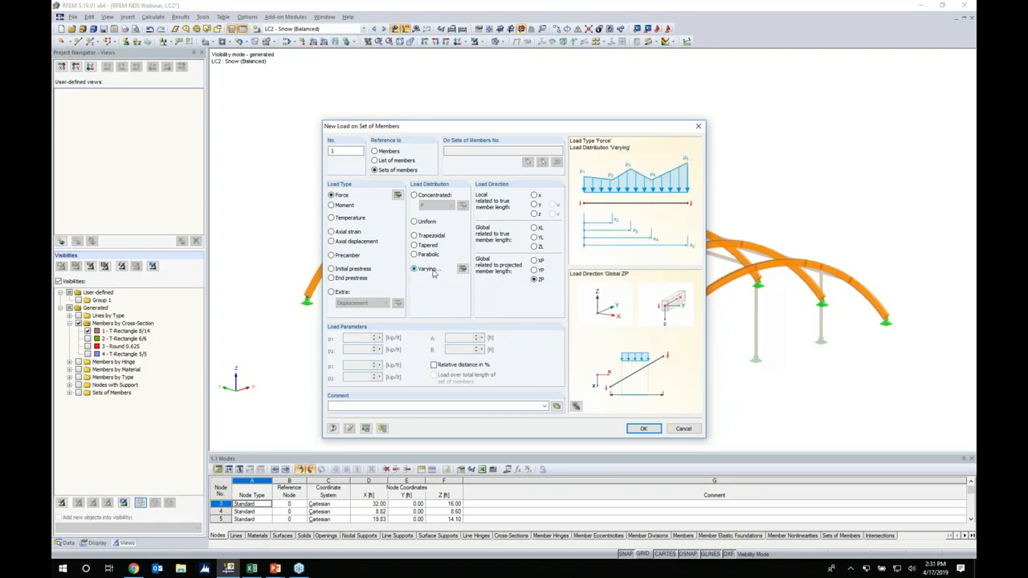
Import the Balanced (16') snow table from Excel into the varying load, with -0.240 kip/ft between 20 and 44 ft
left_click(463, 269)
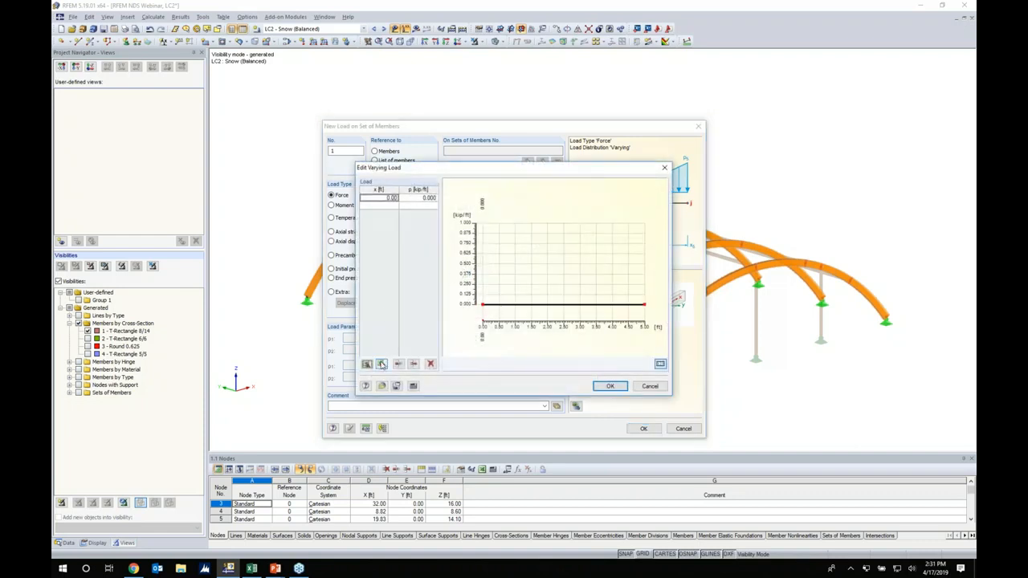
left_click(381, 364)
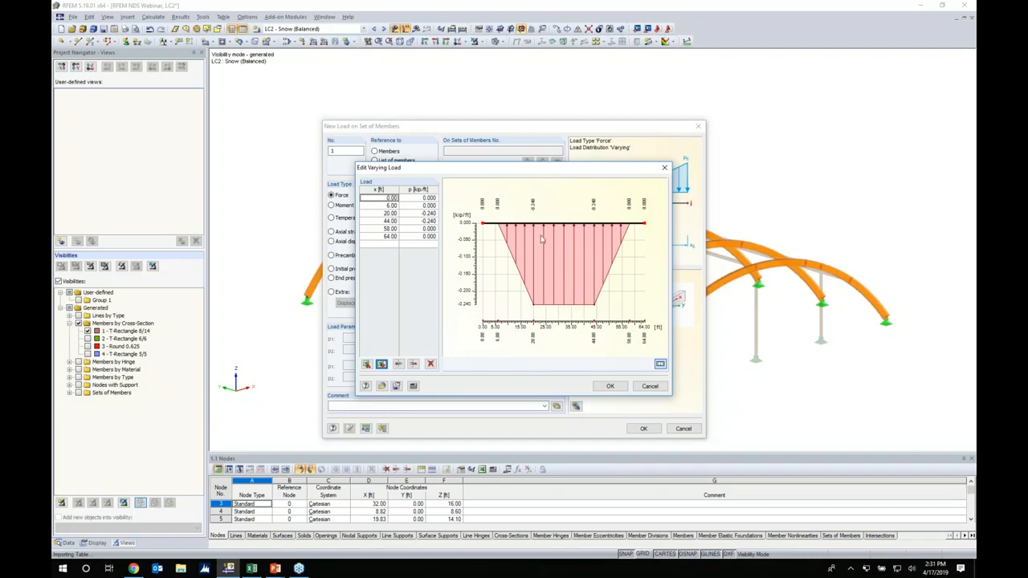
left_click(607, 388)
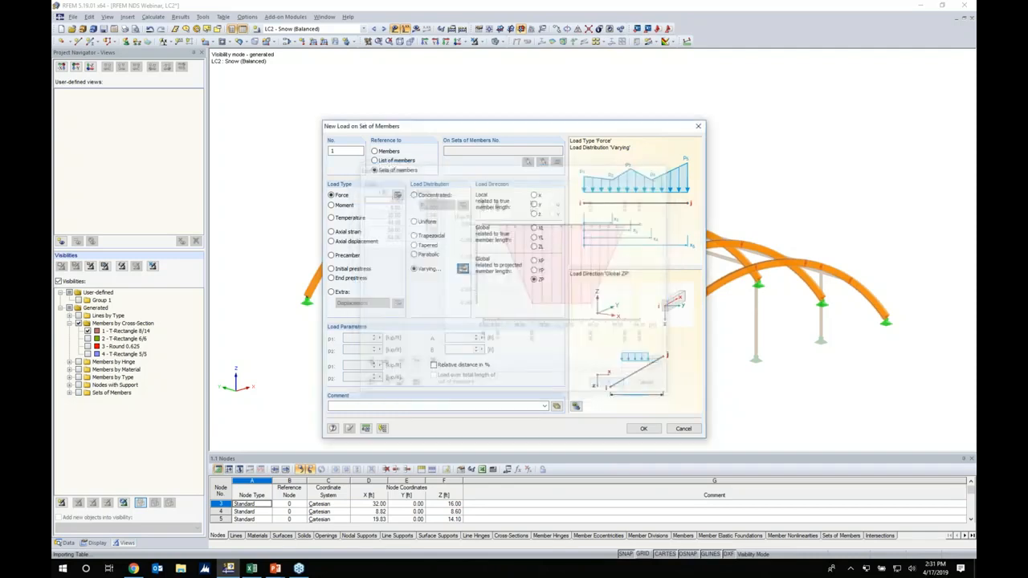
Apply the varying balanced snow load to the member sets of the four interior arches
left_click(643, 427)
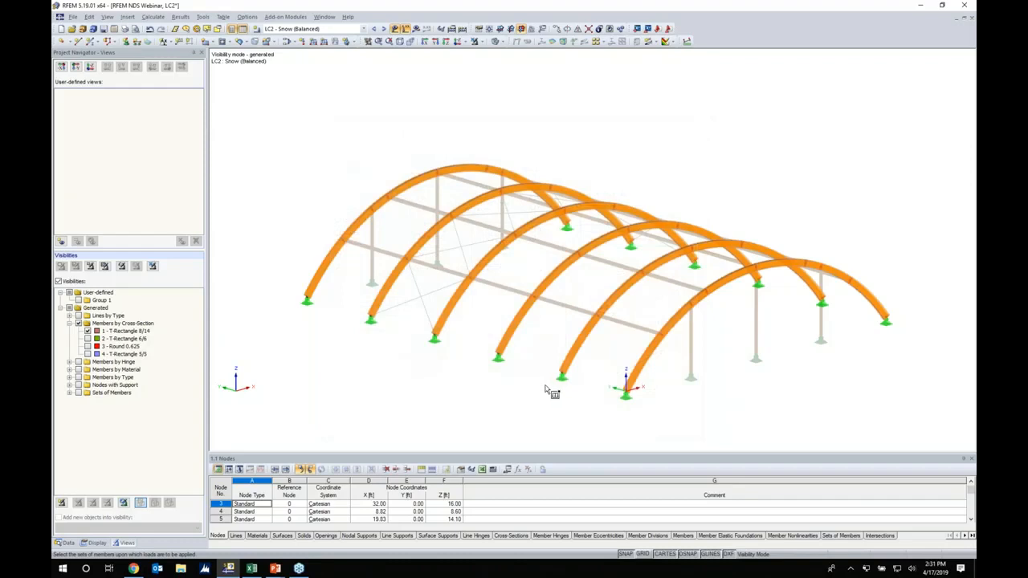
middle_click_drag(657, 373, 787, 362, "ctrl")
left_click_drag(780, 357, 471, 154)
middle_click_drag(565, 174, 406, 195, "ctrl")
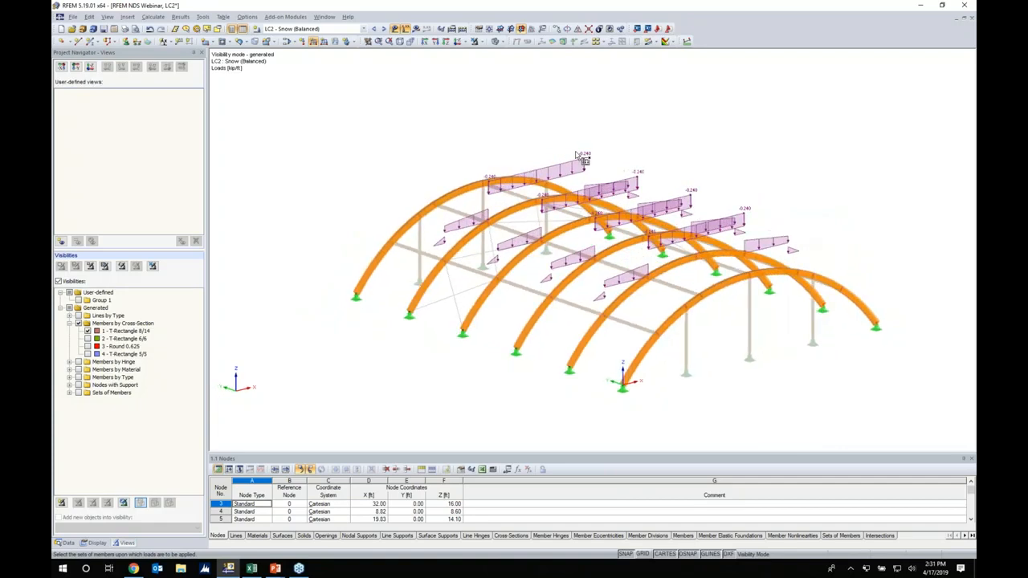
middle_click_drag(513, 213, 661, 305, "ctrl")
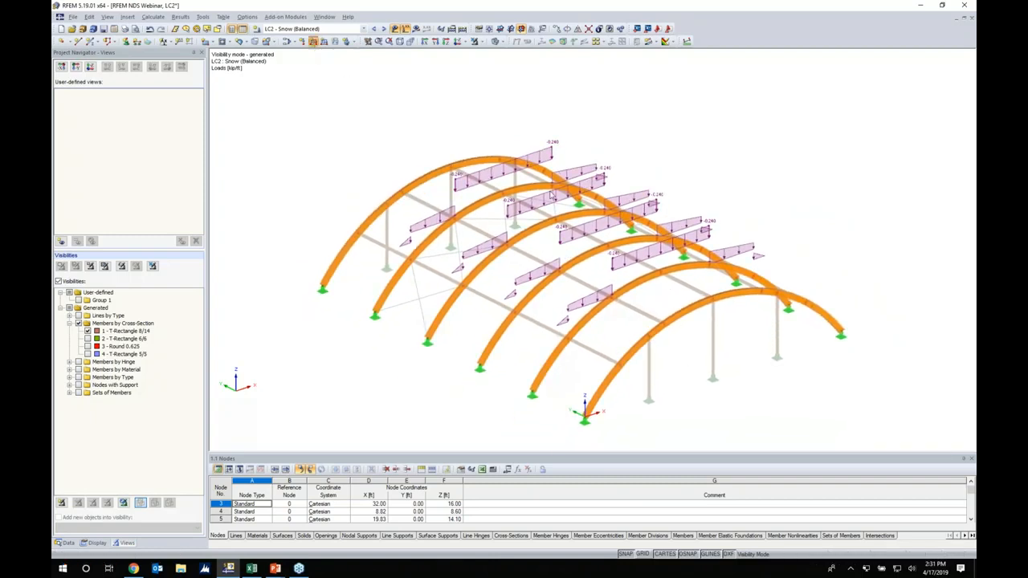
Open the varying load table of another new member-set load, and switch to Excel to display the Balanced (8') sheet
left_click(313, 41)
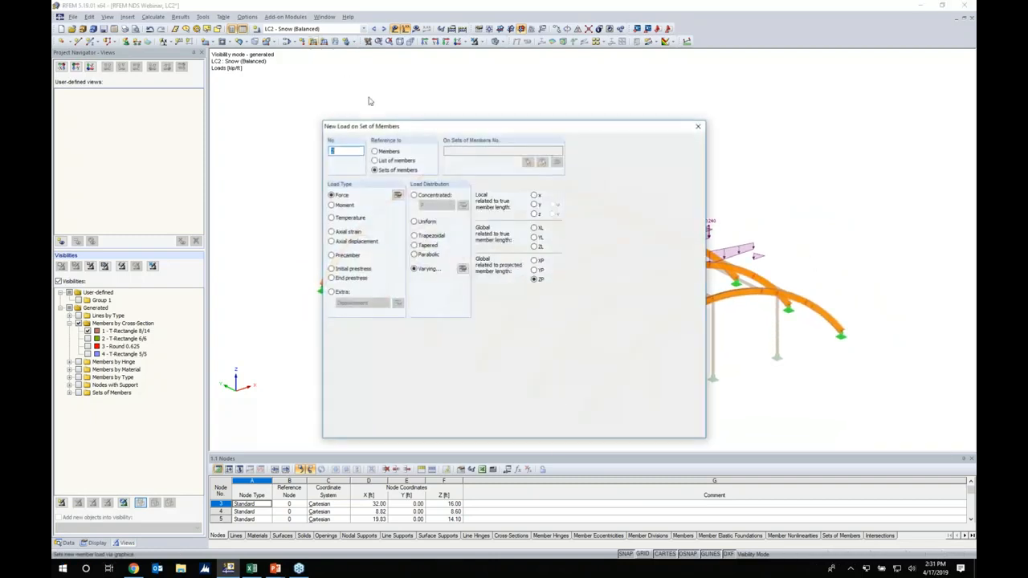
left_click(463, 269)
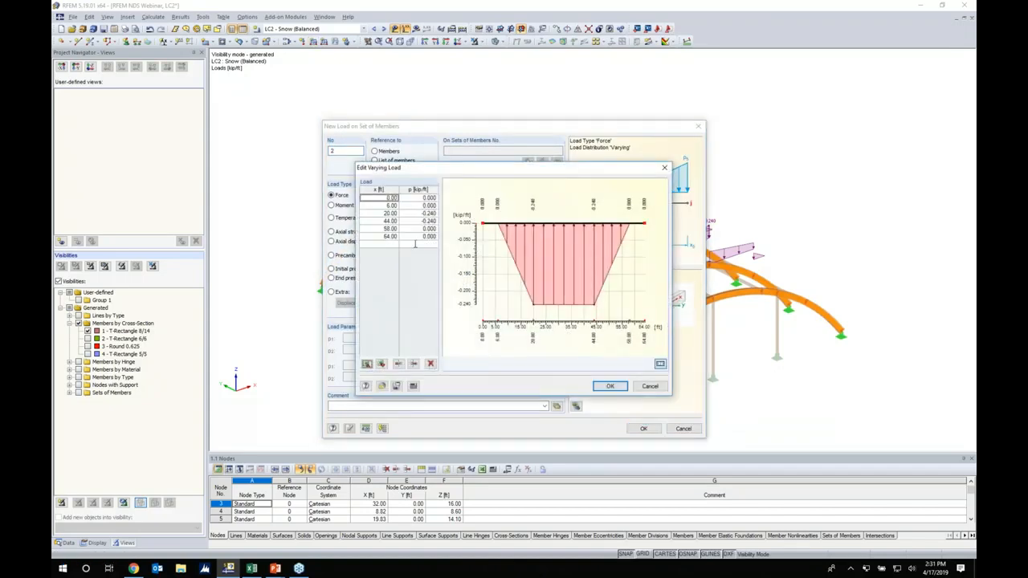
key("super+Tab")
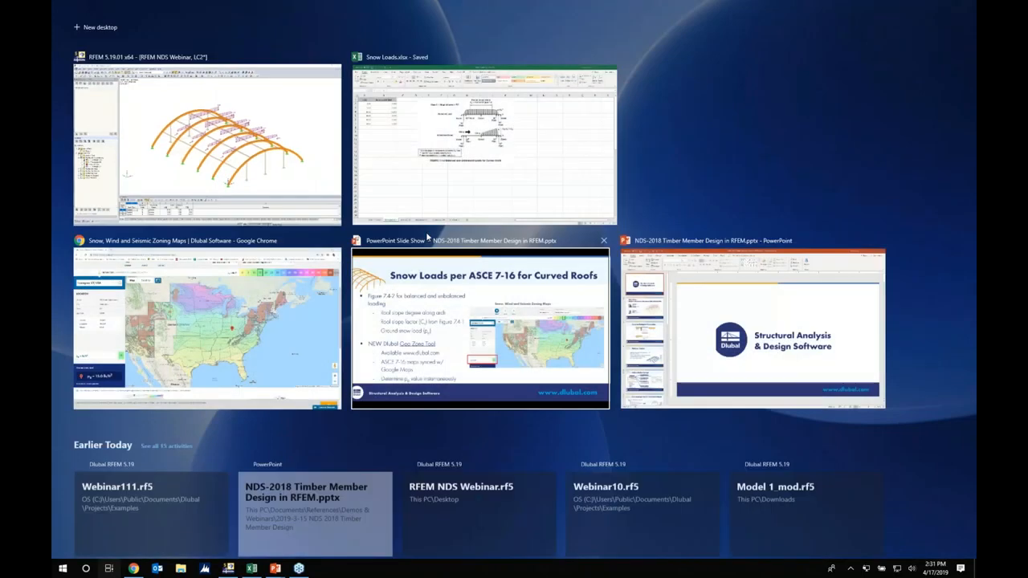
left_click(450, 202)
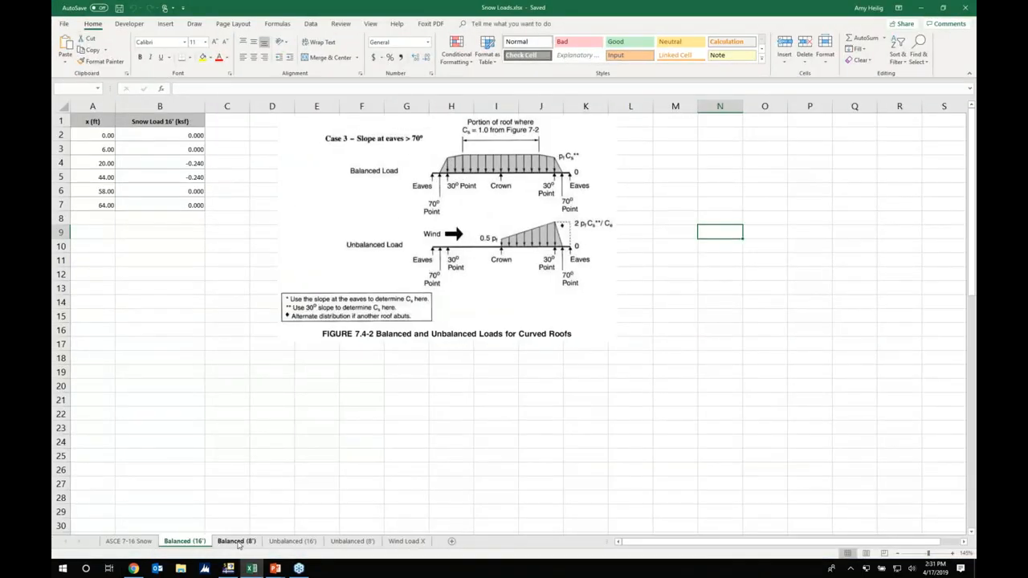
left_click(238, 541)
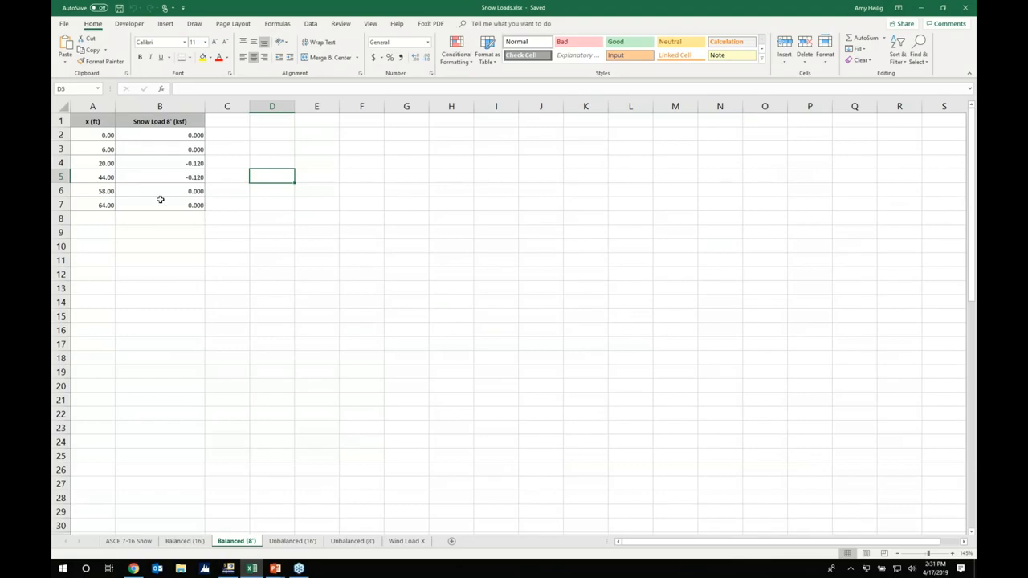
Return to RFEM, import the Balanced (8') table with -0.120 kip/ft between 20 and 44 ft, and apply the load to the two end arches
key("super+Tab")
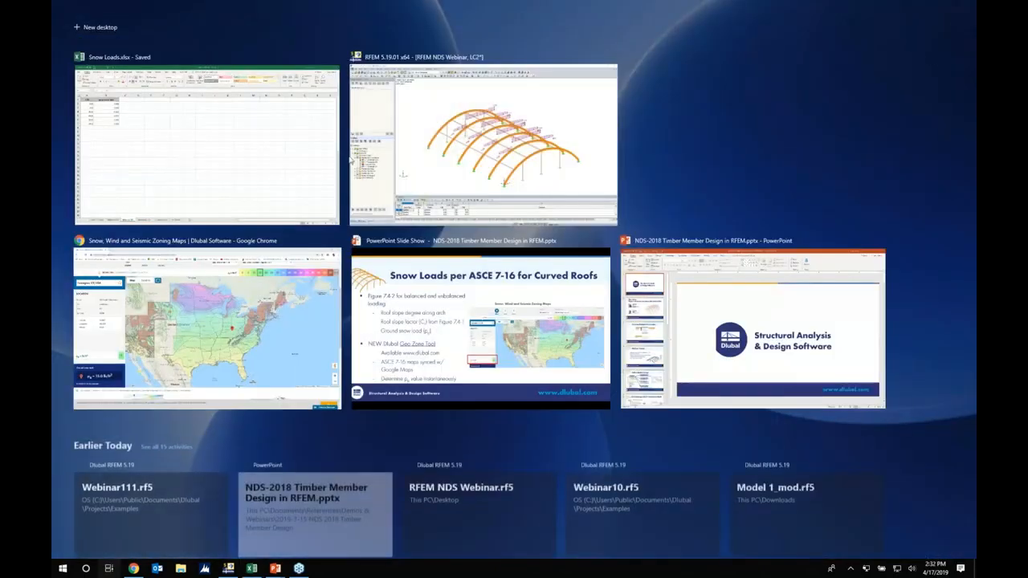
left_click(423, 147)
left_click(381, 365)
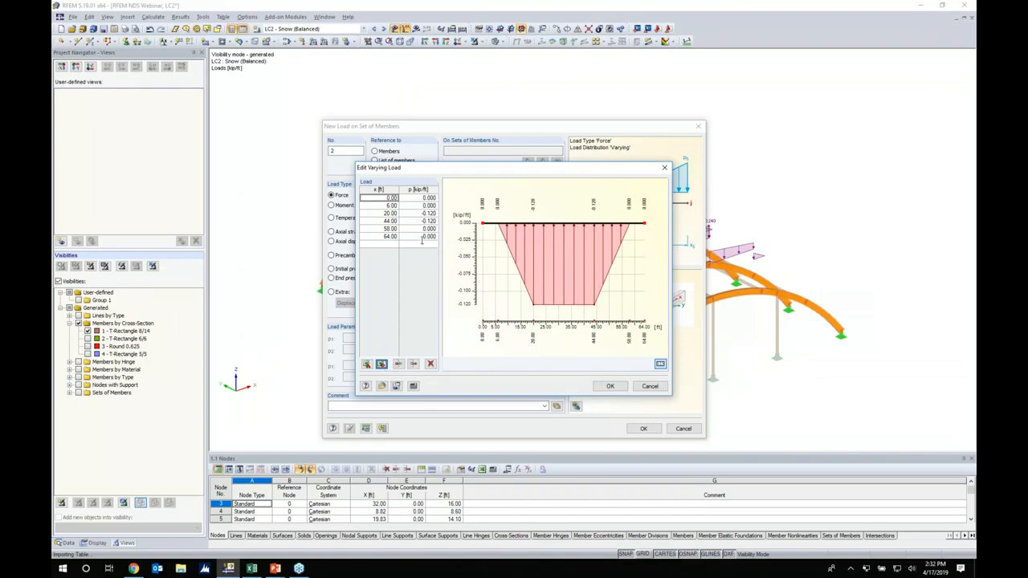
left_click(609, 387)
left_click(643, 428)
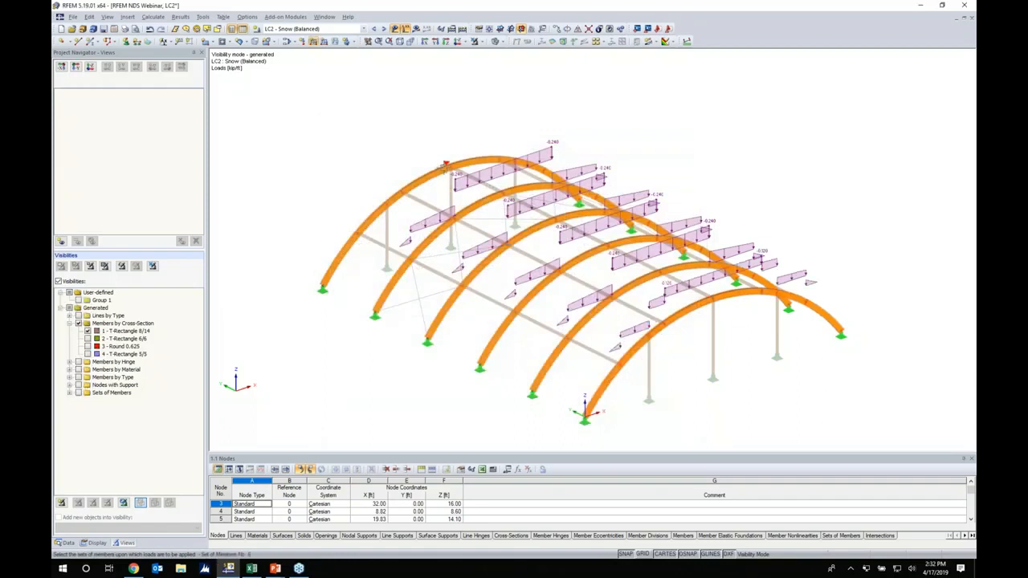
left_click(446, 165)
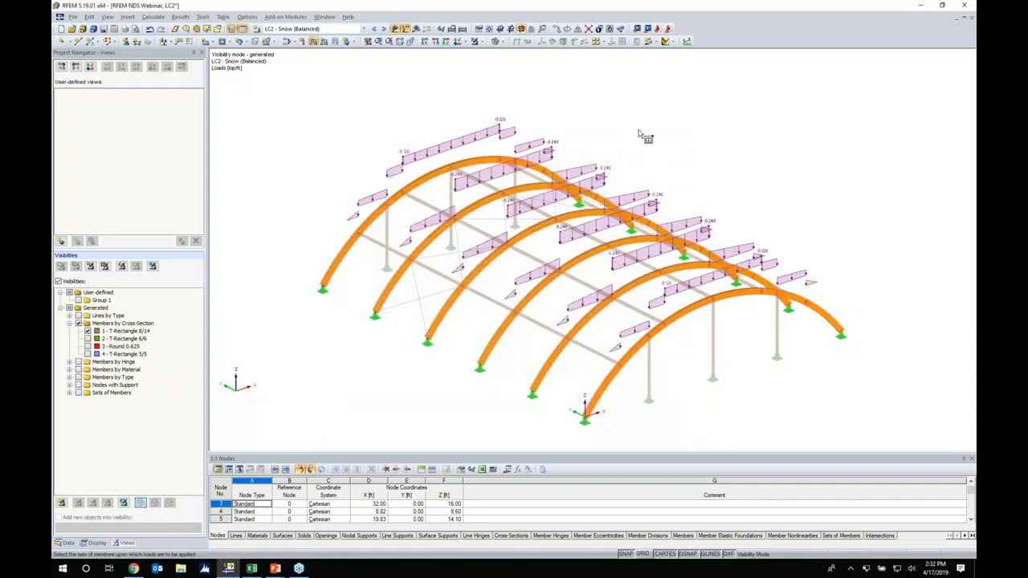
Make LC3 - Snow (Unbalanced) the current load case and open the varying load table of a new member-set load
left_click(384, 29)
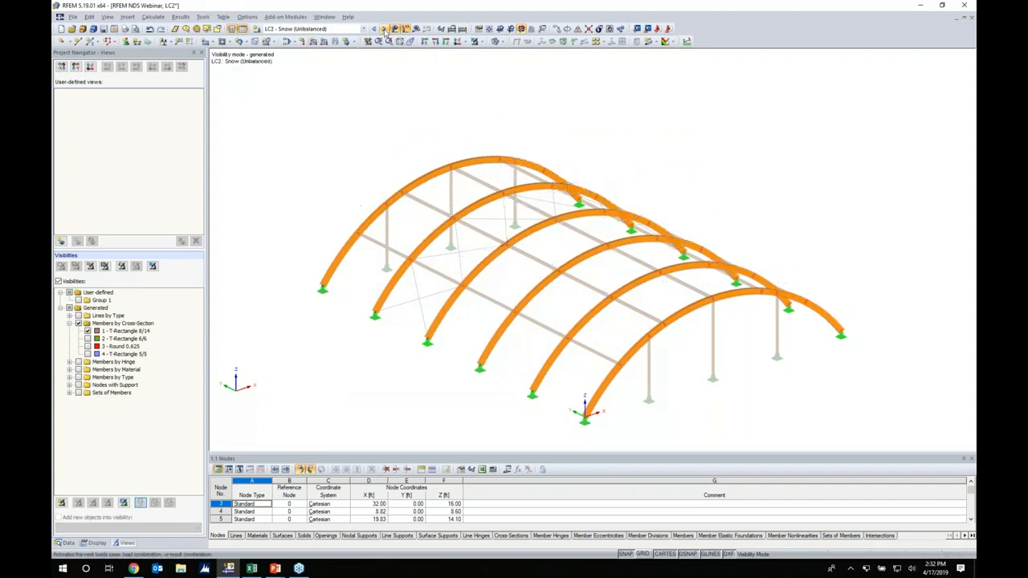
middle_click_drag(388, 135, 367, 81, "ctrl")
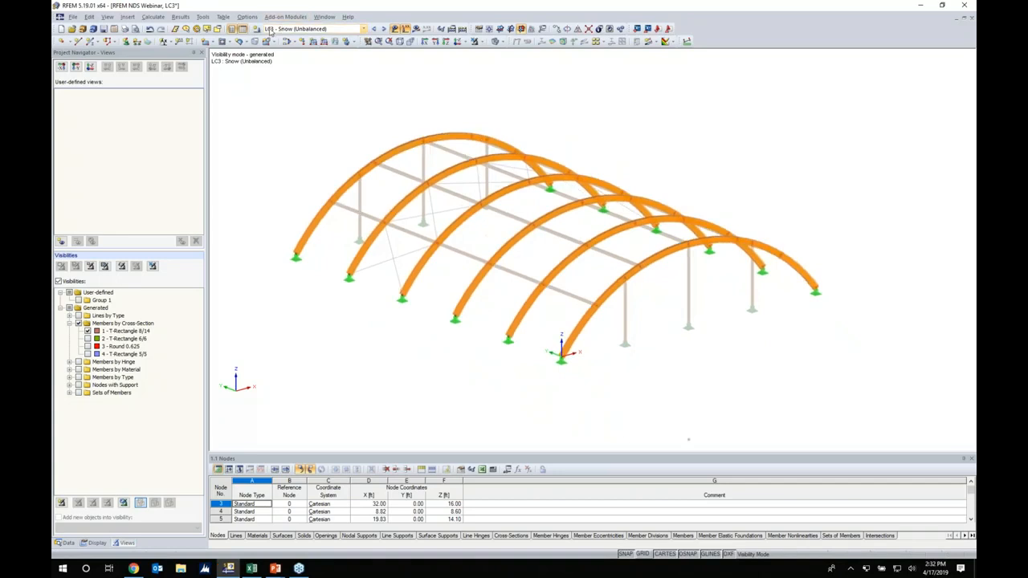
left_click(313, 41)
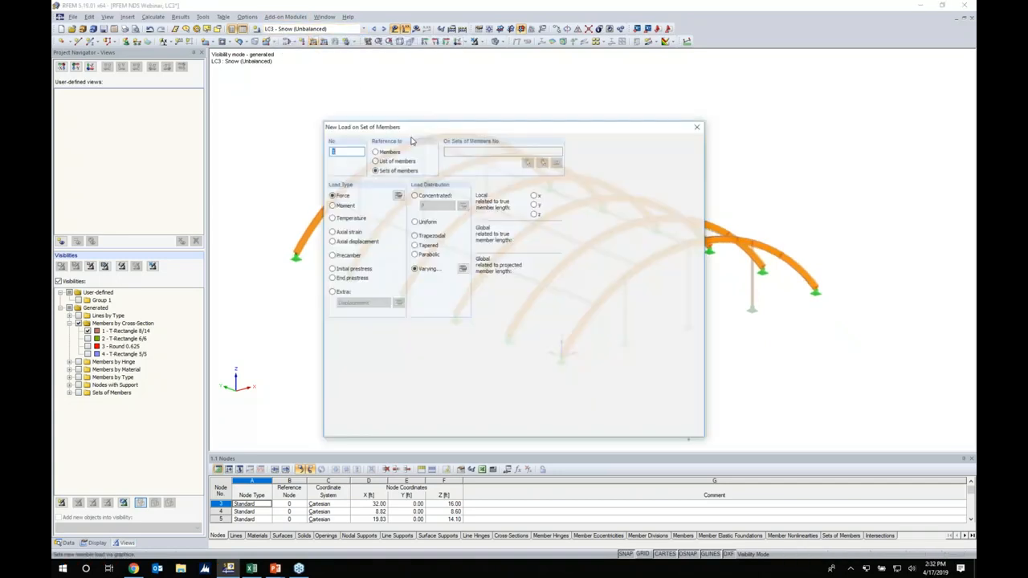
left_click(427, 268)
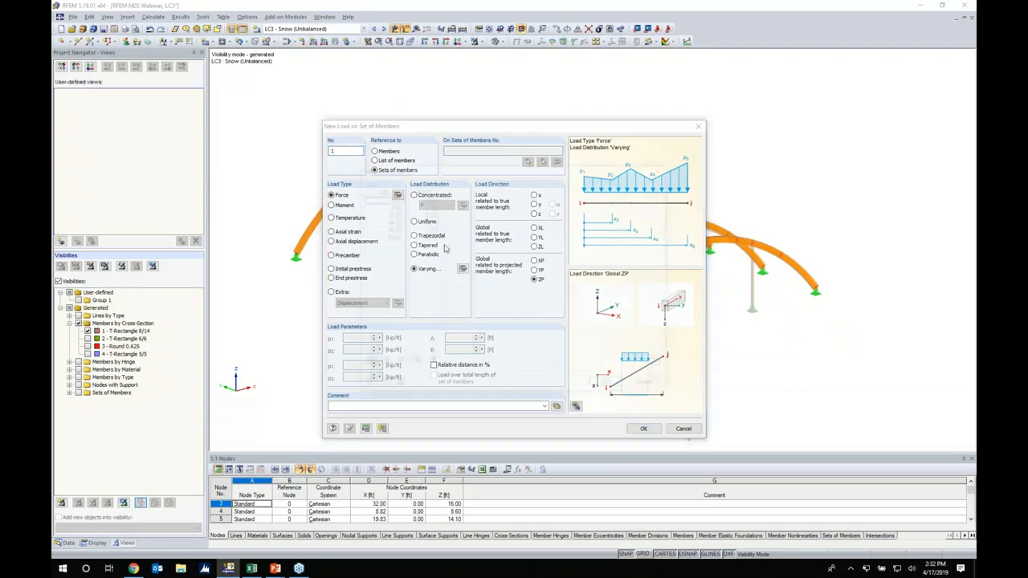
Switch to Excel and display the Unbalanced (16') sheet of Snow Loads.xlsx
key("super+Tab")
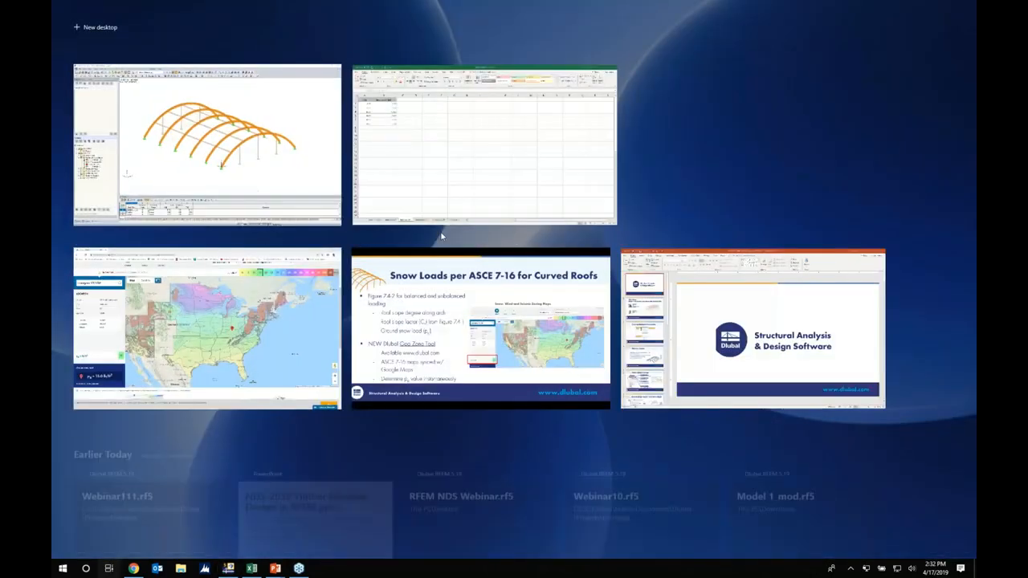
left_click(442, 188)
left_click(292, 541)
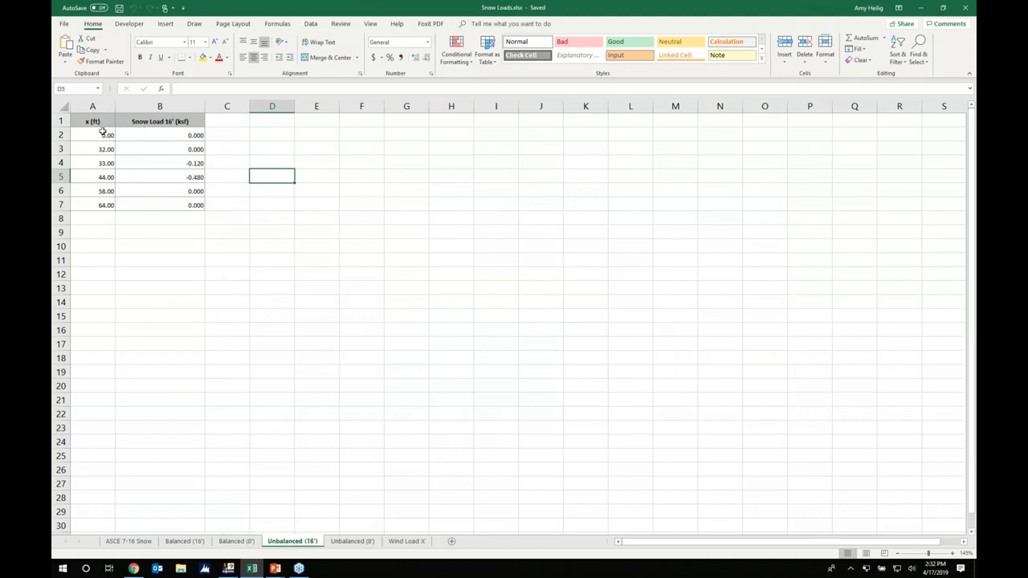
Switch to RFEM and import the unbalanced 16 ft snow load table from Excel as the member set's varying load
key("super+Tab")
left_click(430, 146)
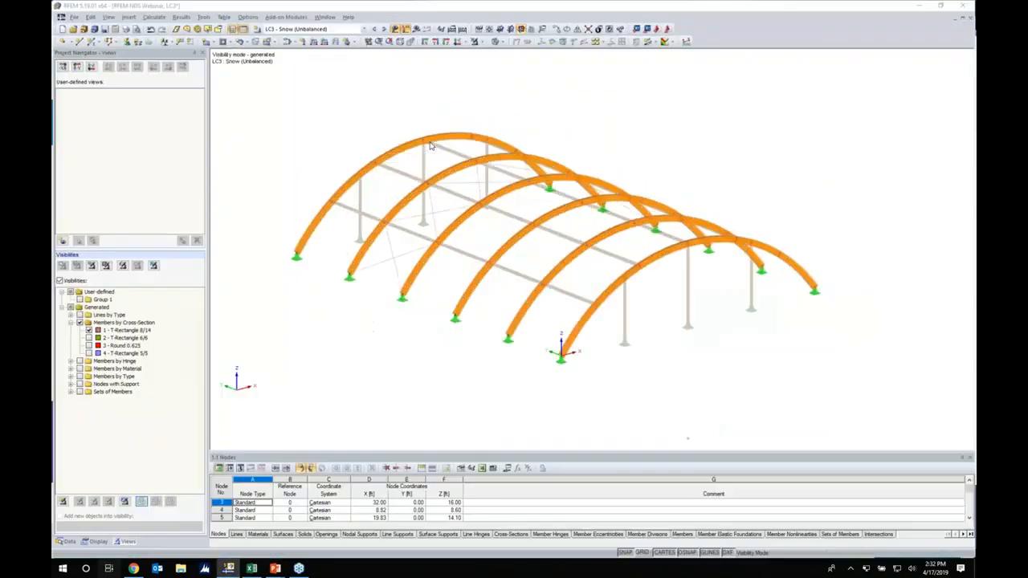
left_click(382, 365)
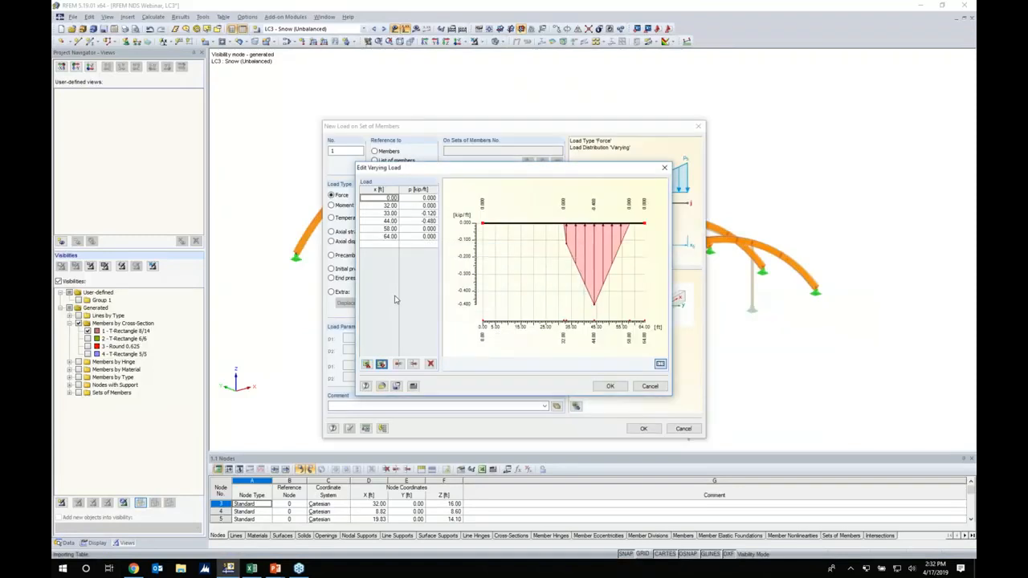
left_click(608, 386)
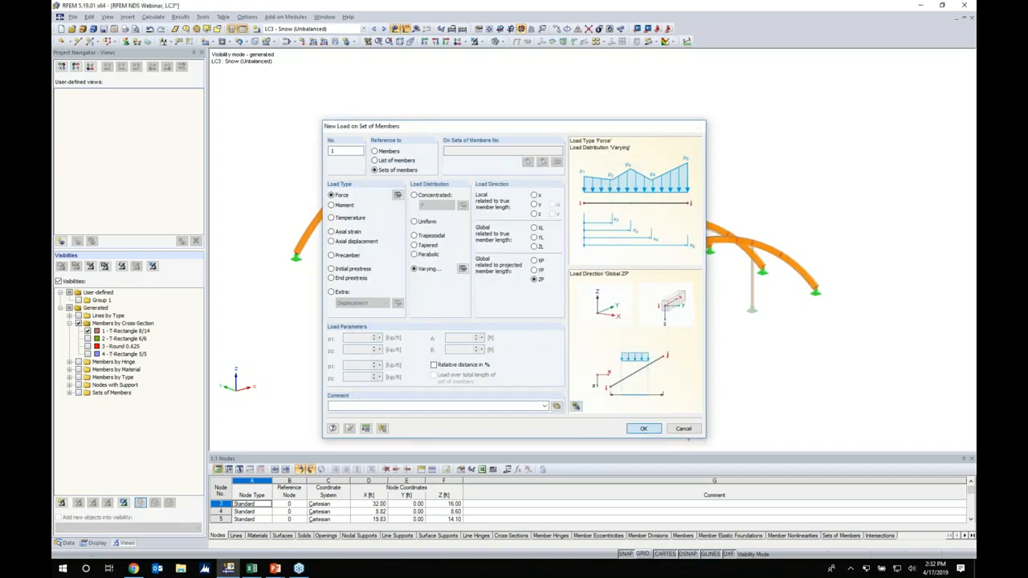
Apply the imported unbalanced snow load to the four interior arch member sets
left_click(643, 428)
middle_click_drag(572, 393, 777, 341, "ctrl")
left_click_drag(723, 338, 419, 120)
middle_click_drag(742, 199, 524, 236, "ctrl")
key("Escape")
middle_click_drag(745, 212, 799, 231, "ctrl")
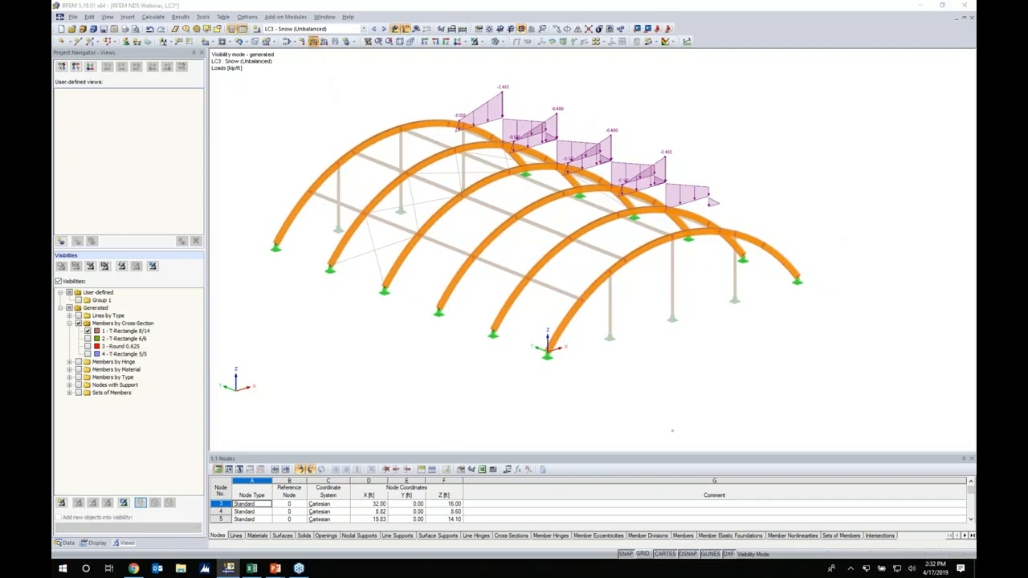
Create a second varying load with -0.060 kip/ft at 33 ft and -0.240 kip/ft at 44 ft, and apply it to the two end arches
left_click(318, 44)
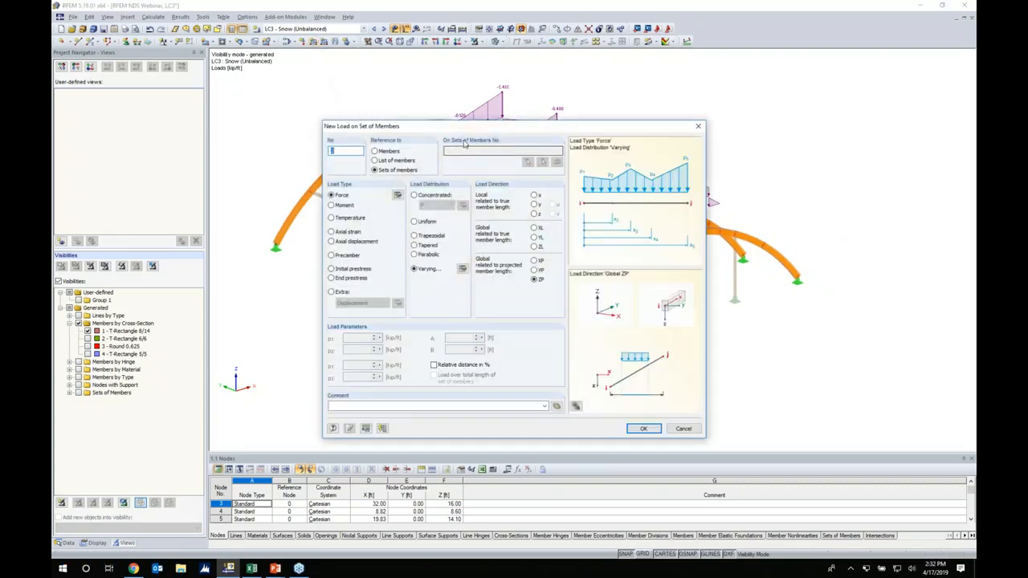
left_click_drag(469, 126, 450, 105)
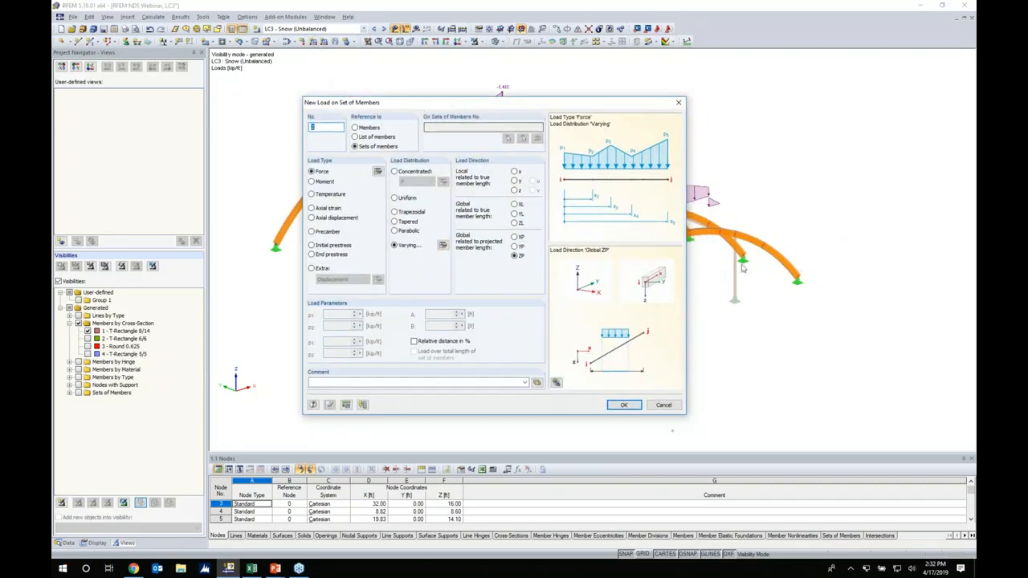
left_click(443, 249)
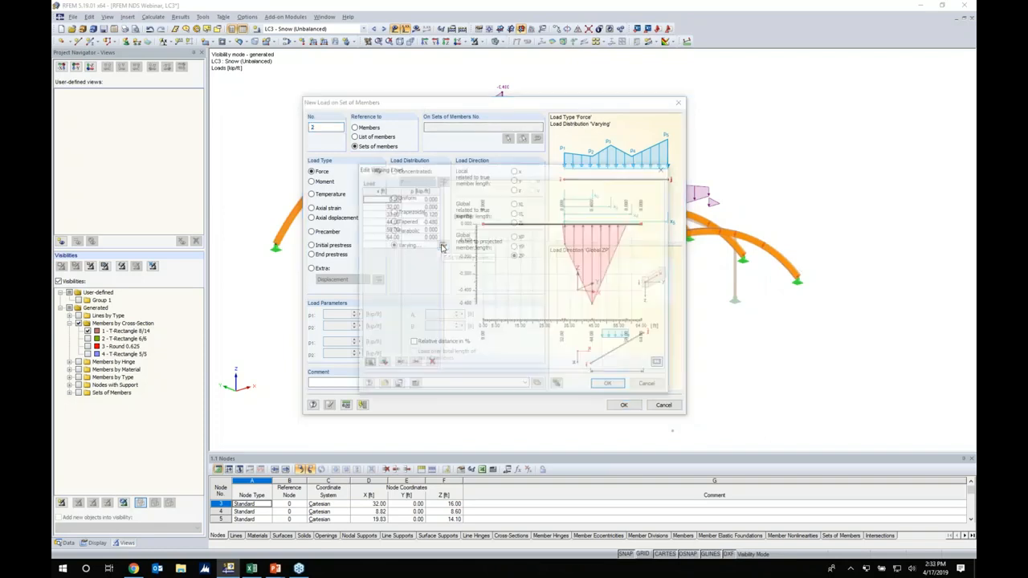
left_click(419, 213)
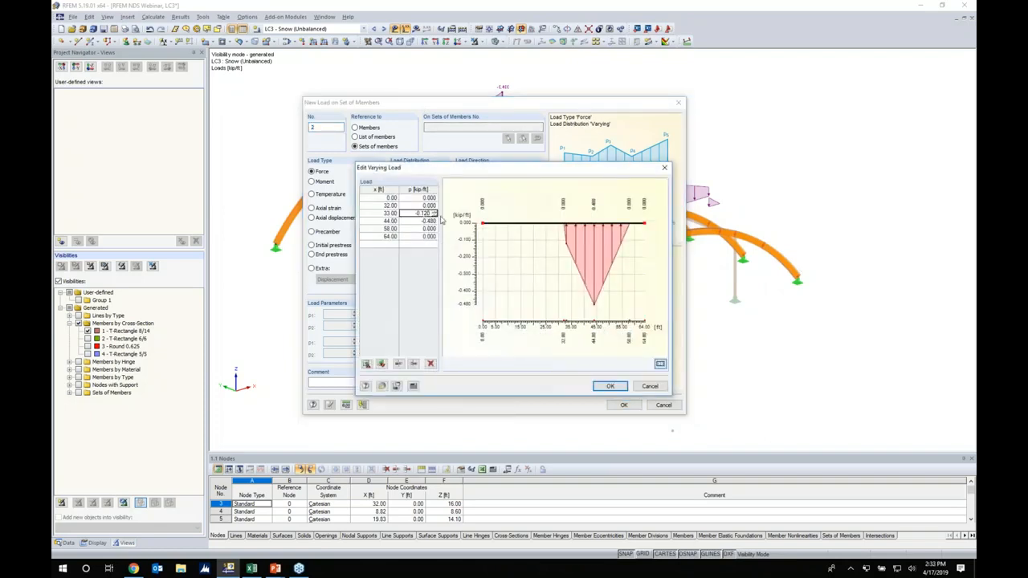
left_click(422, 220)
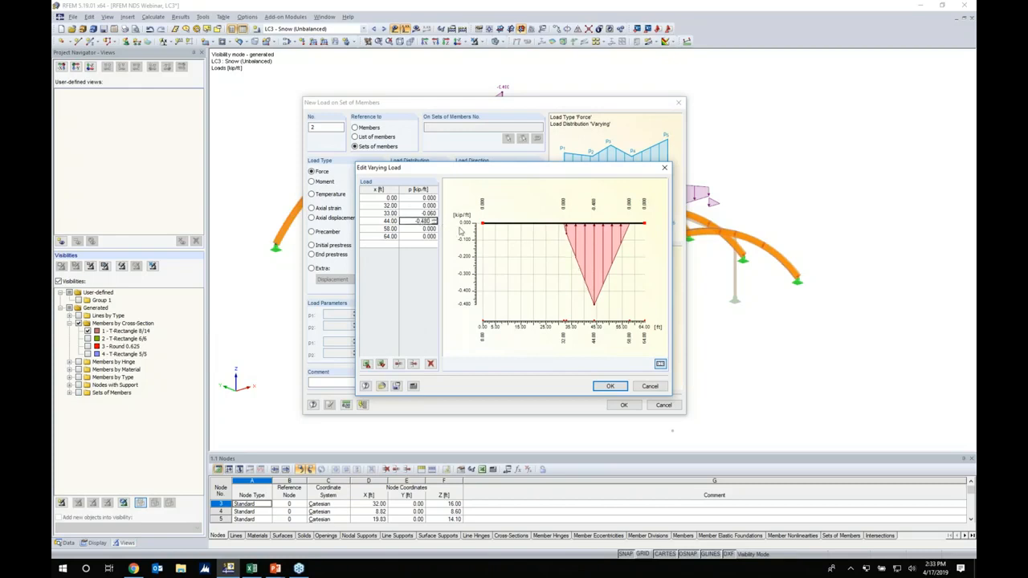
key("BackSpace")
key("BackSpace")
key("BackSpace")
type("24")
left_click(609, 386)
left_click(621, 405)
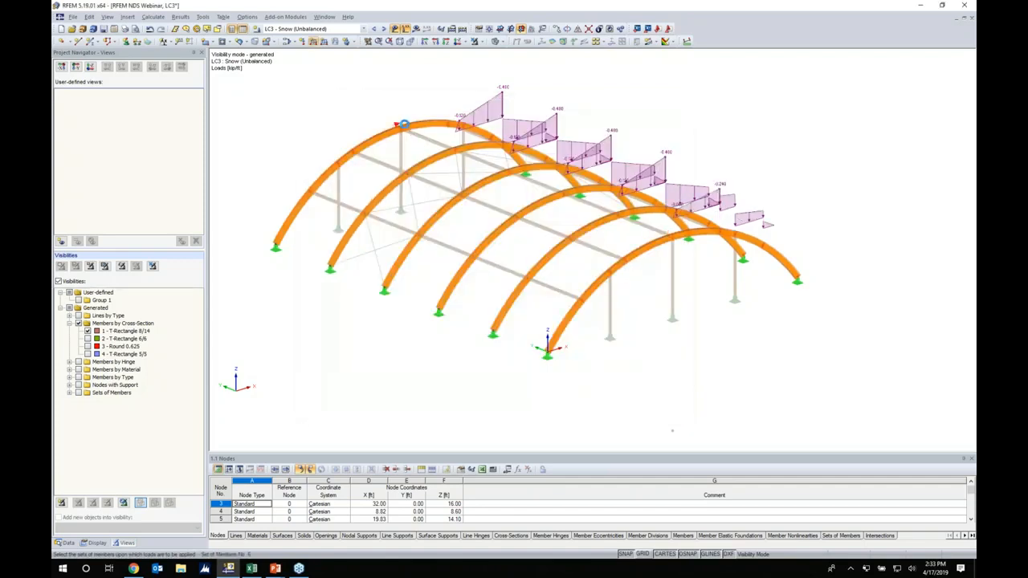
middle_click_drag(719, 337, 640, 334, "ctrl")
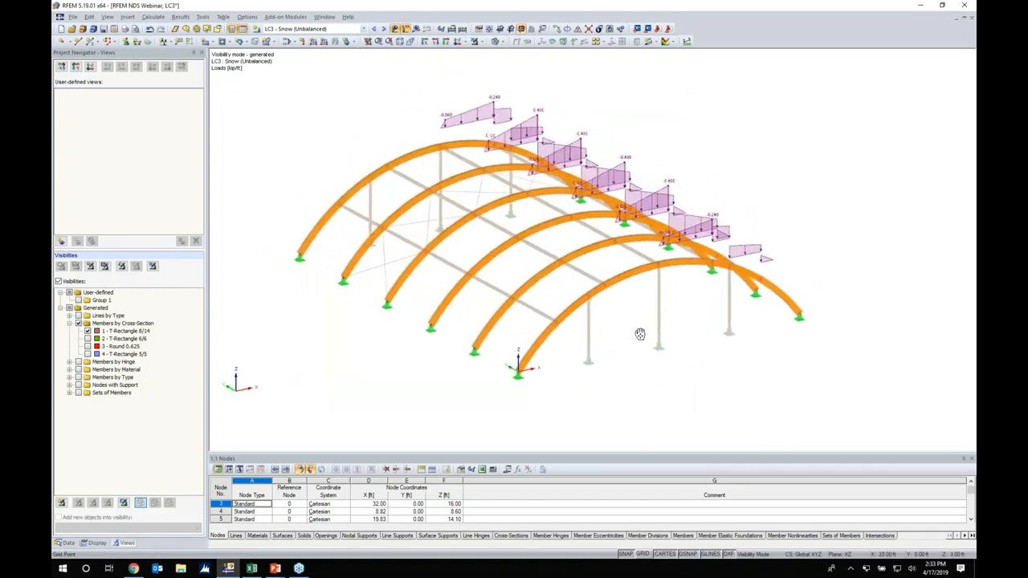
Activate load case LC4 - Wind and bring up the PowerPoint slide on ASCE 7-16 wind loads for arch roofs
left_click(383, 29)
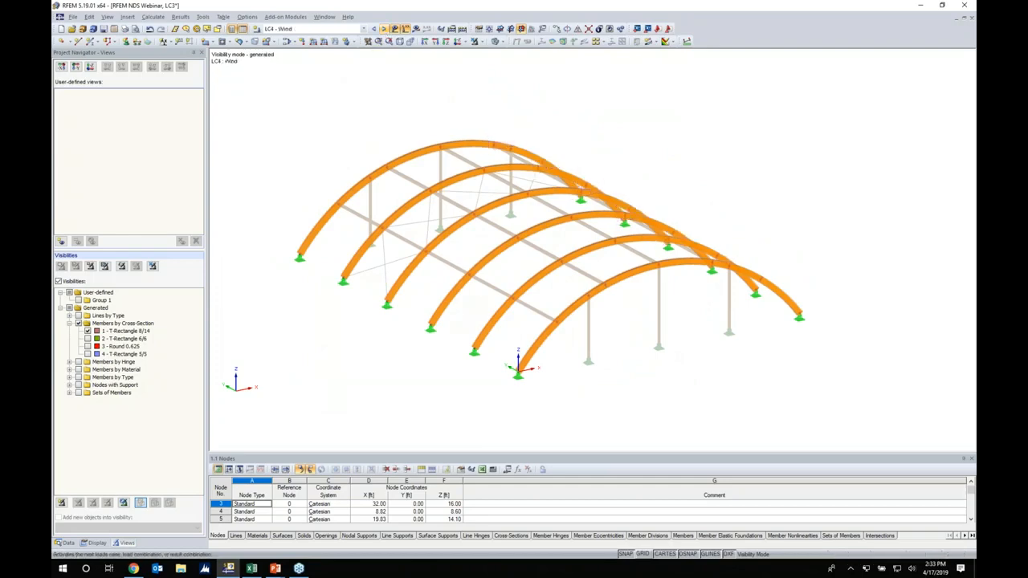
key("super+Tab")
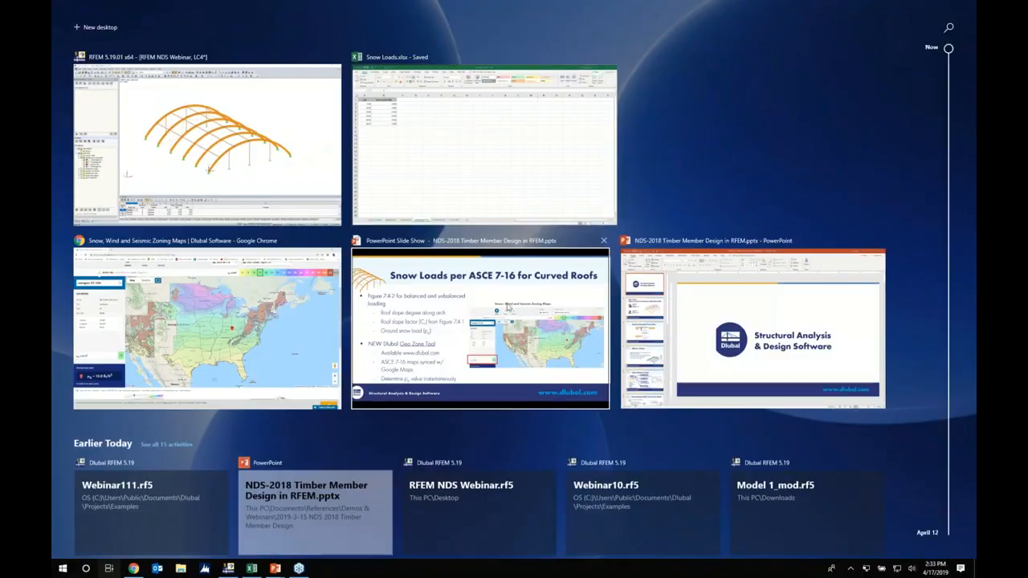
left_click(480, 330)
key("Right")
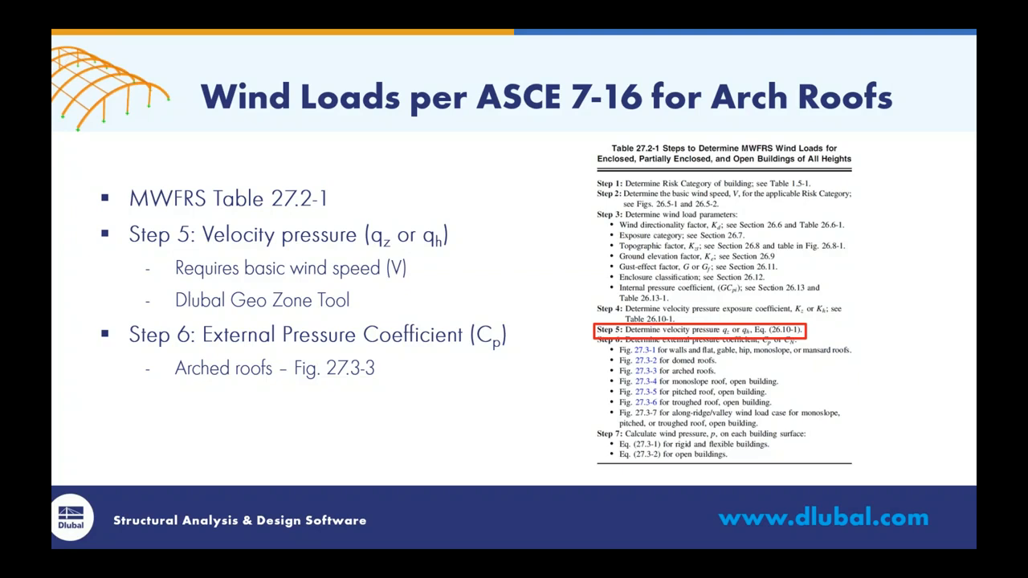
Switch to the Dlubal zoning map in Chrome and look up the ASCE/SEI 7-16 basic wind speed for the Lexington location
key("super+Tab")
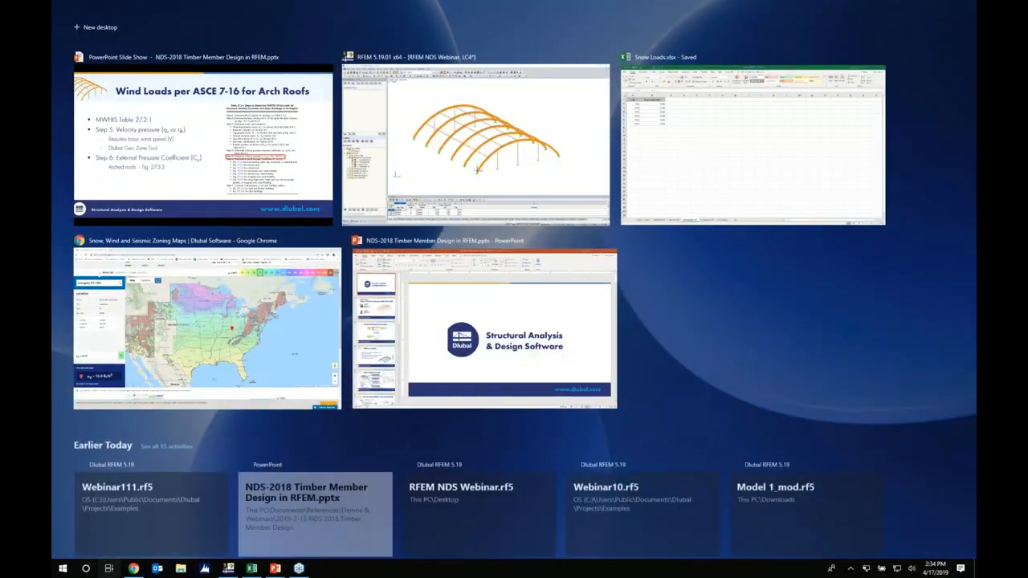
left_click(290, 312)
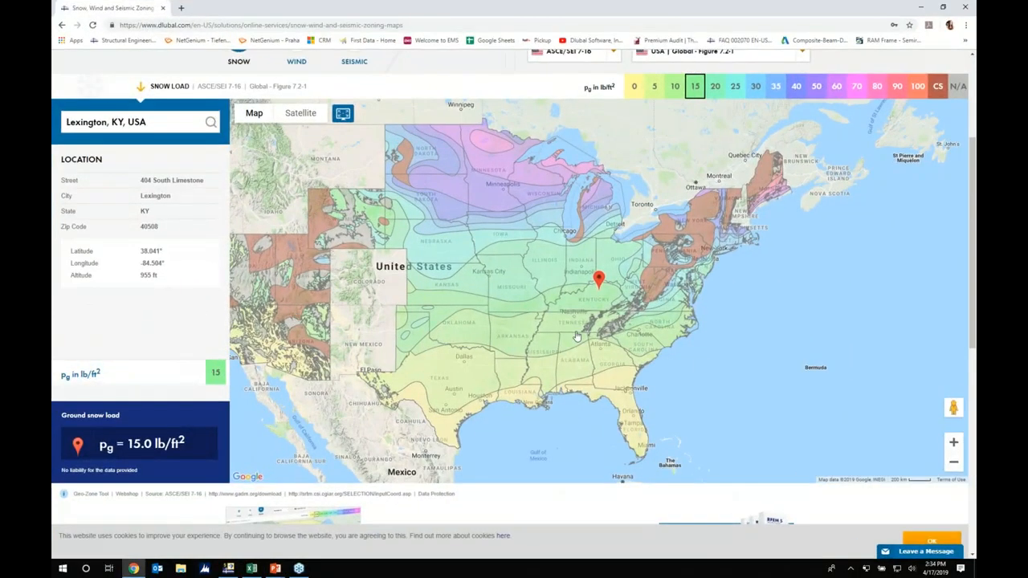
scroll(463, 259, "up", 1)
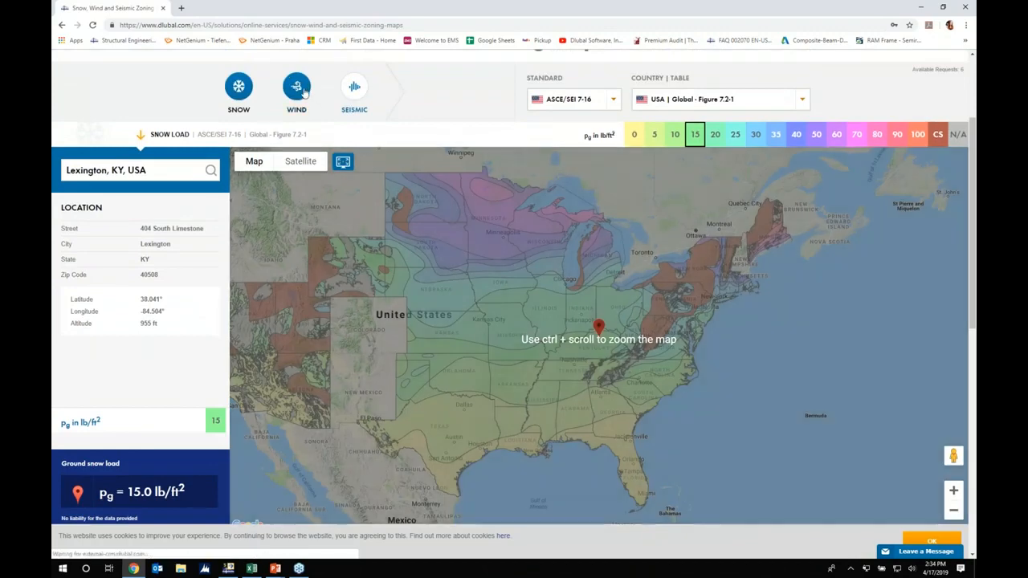
left_click(298, 90)
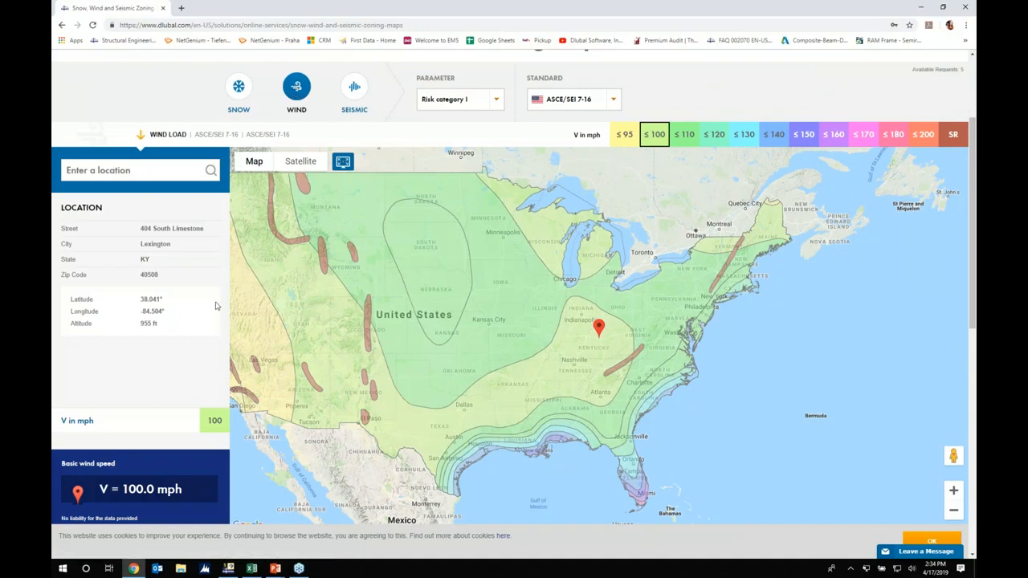
scroll(181, 322, "down", 1)
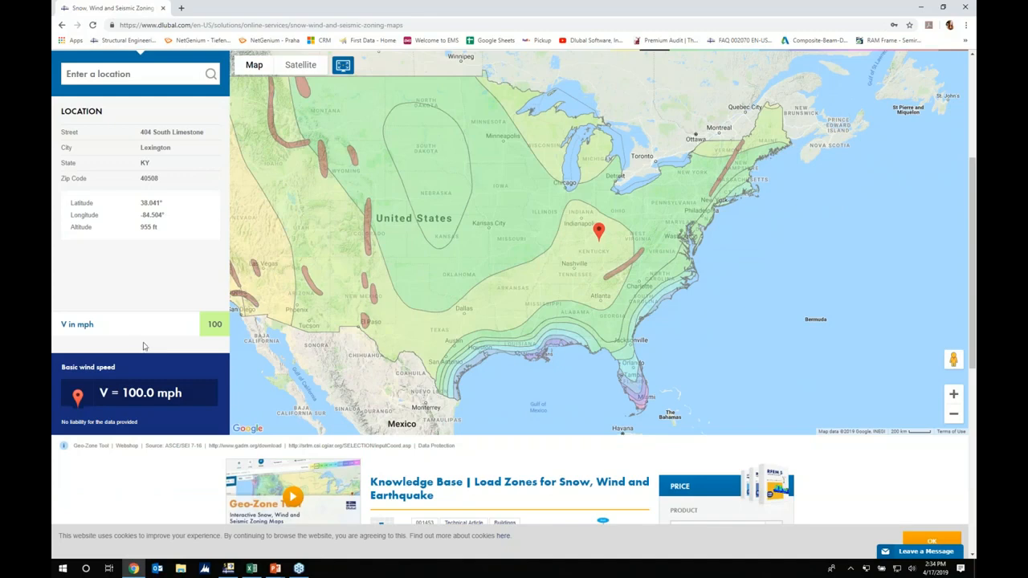
Return to the PowerPoint wind loads slide and advance its highlight to Fig. 27.3-3 for arched roofs
key("super+Tab")
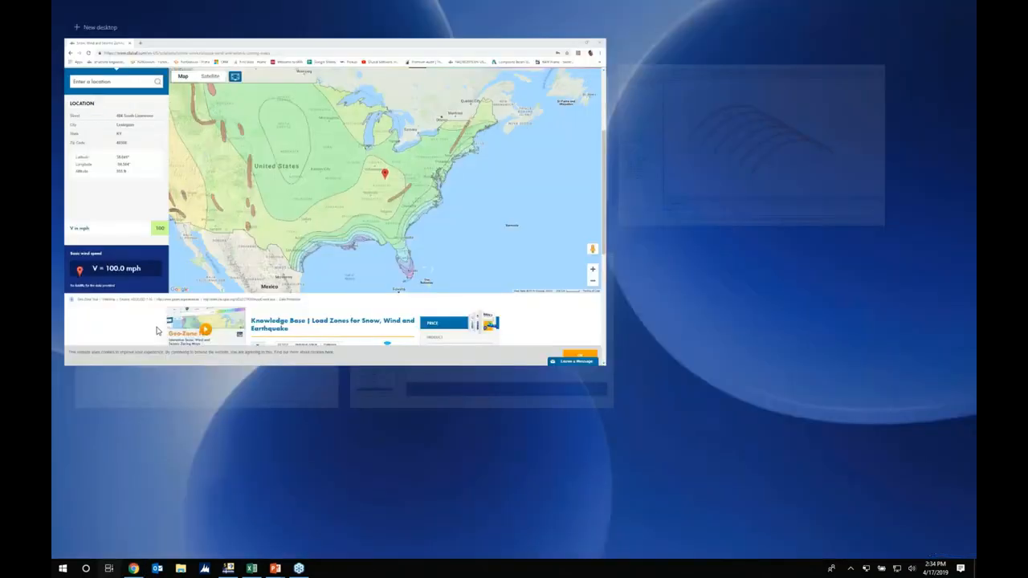
left_click(478, 145)
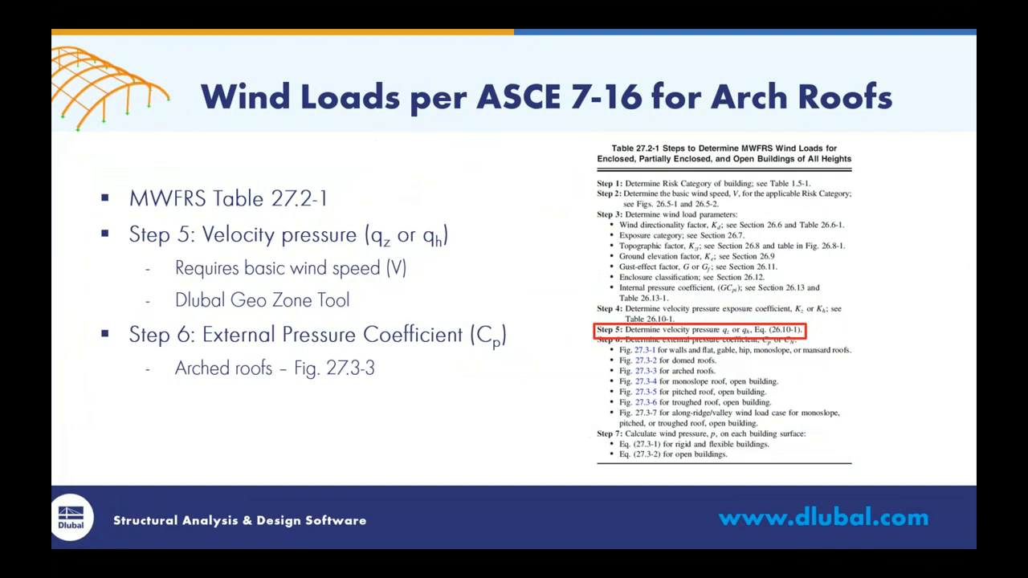
key("Right")
key("Right")
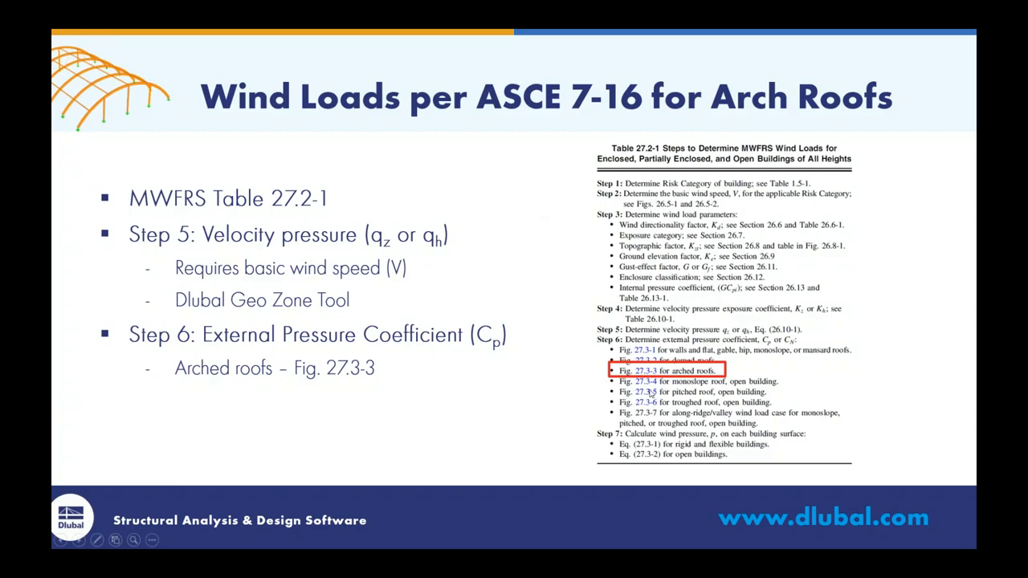
Switch to the Snow Loads workbook in Excel and display the Wind Load X sheet
key("super+Tab")
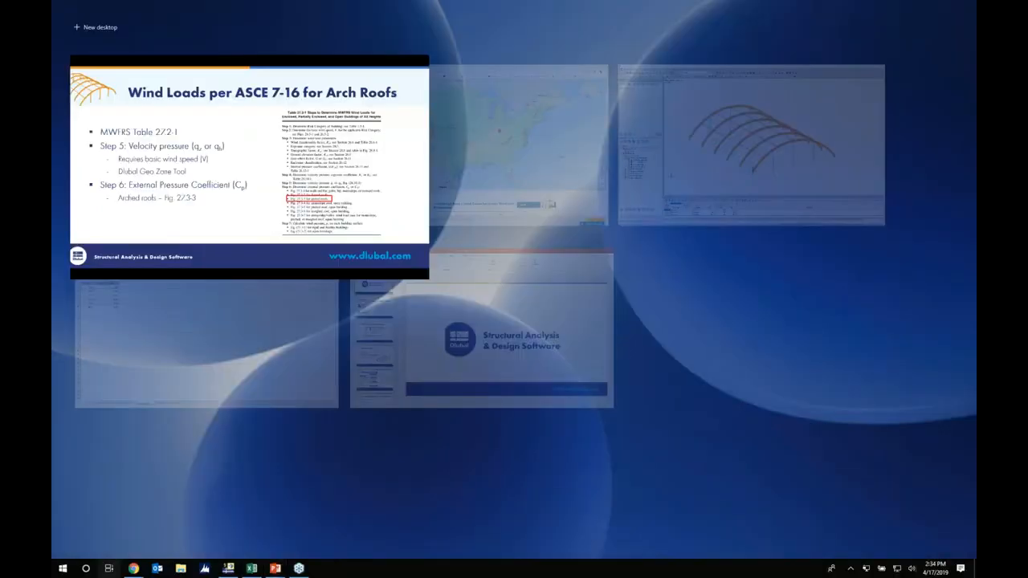
left_click(228, 298)
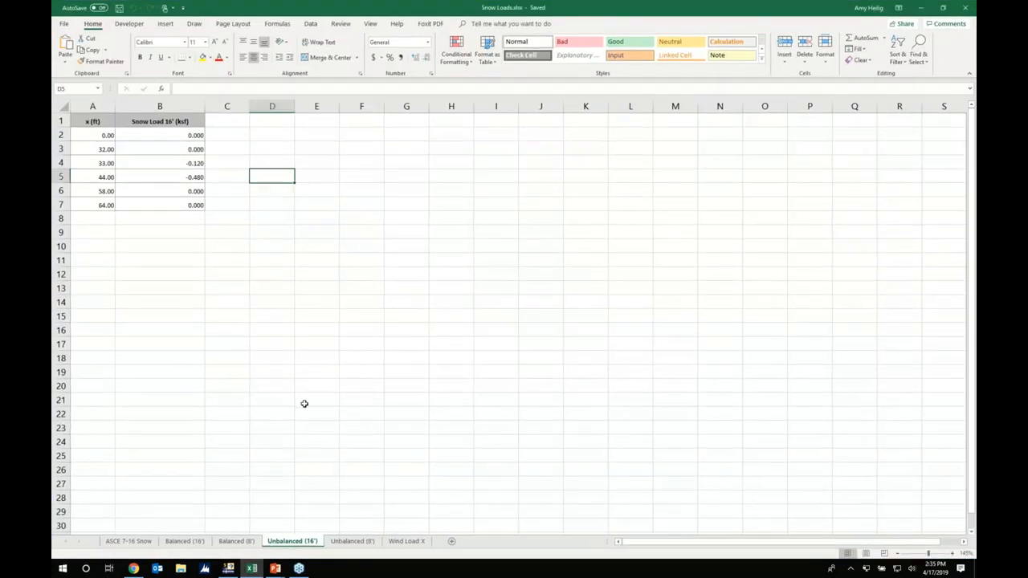
left_click(401, 541)
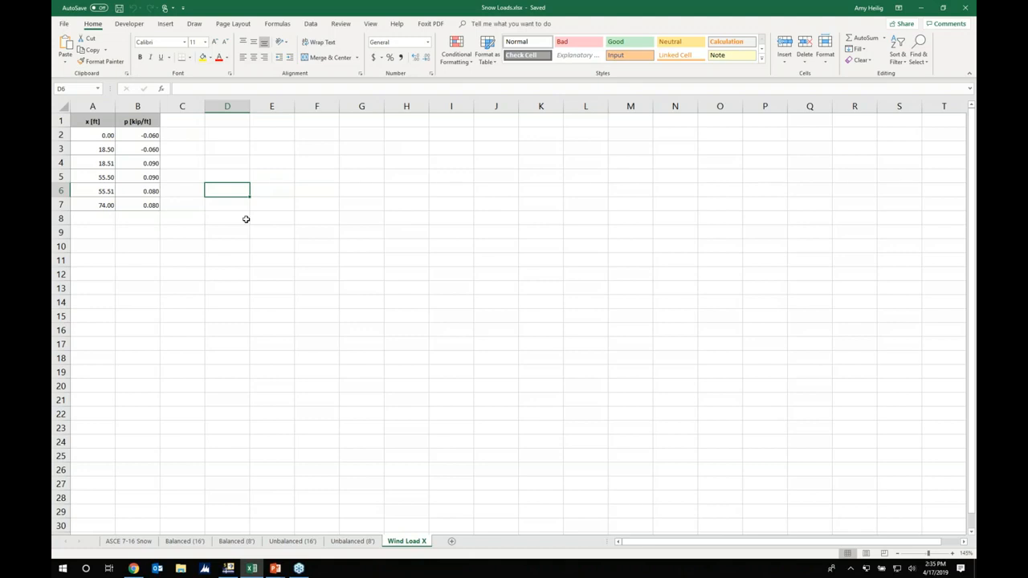
In RFEM, start a new varying load on member sets and import the Wind Load X table from Excel
left_click(109, 569)
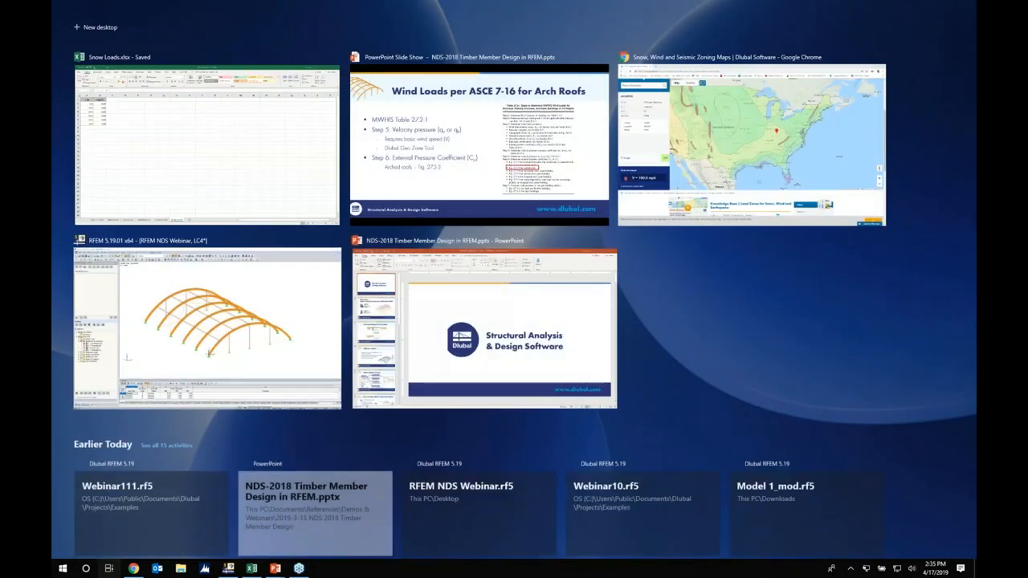
left_click(265, 325)
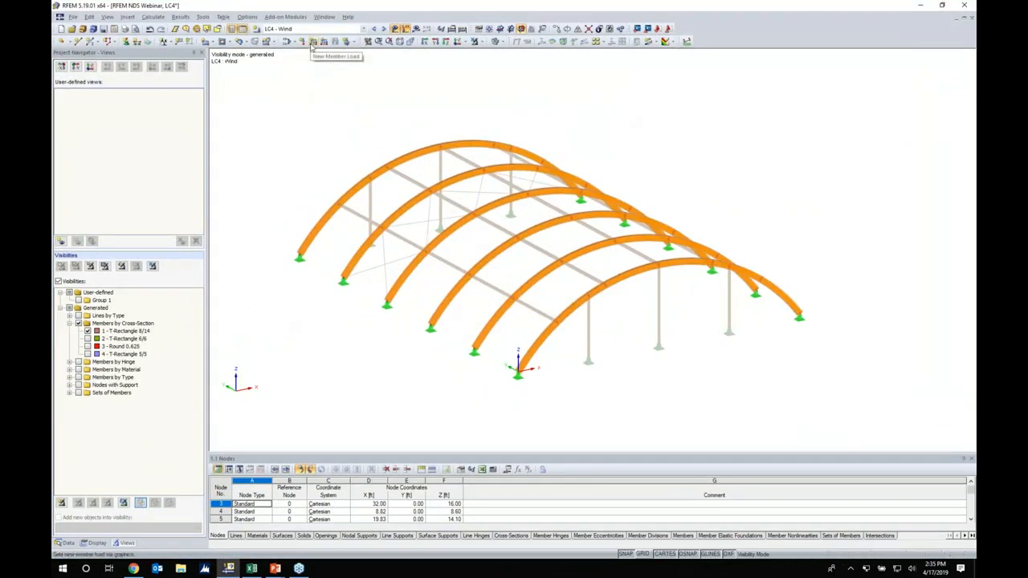
left_click(263, 32)
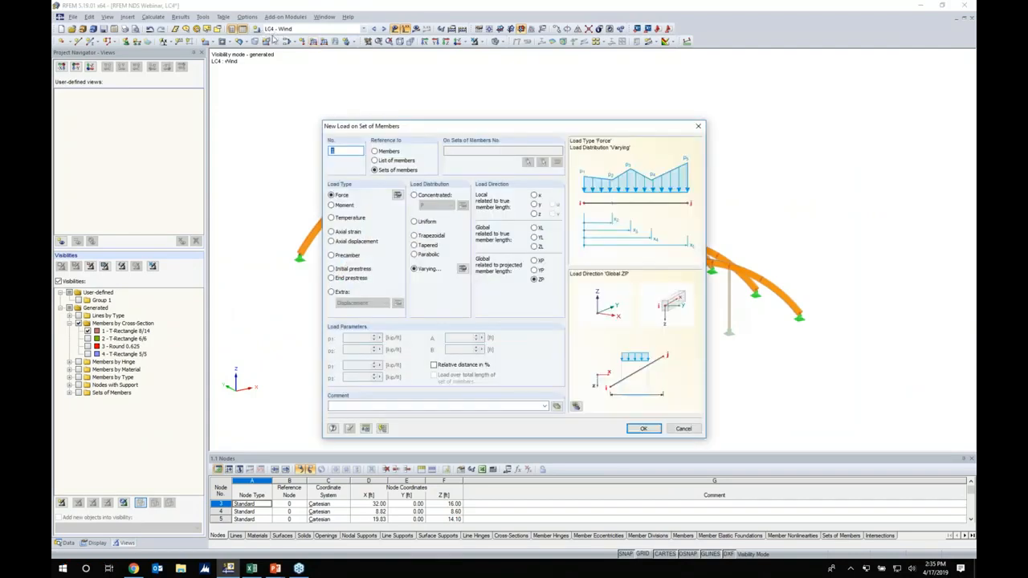
left_click(462, 268)
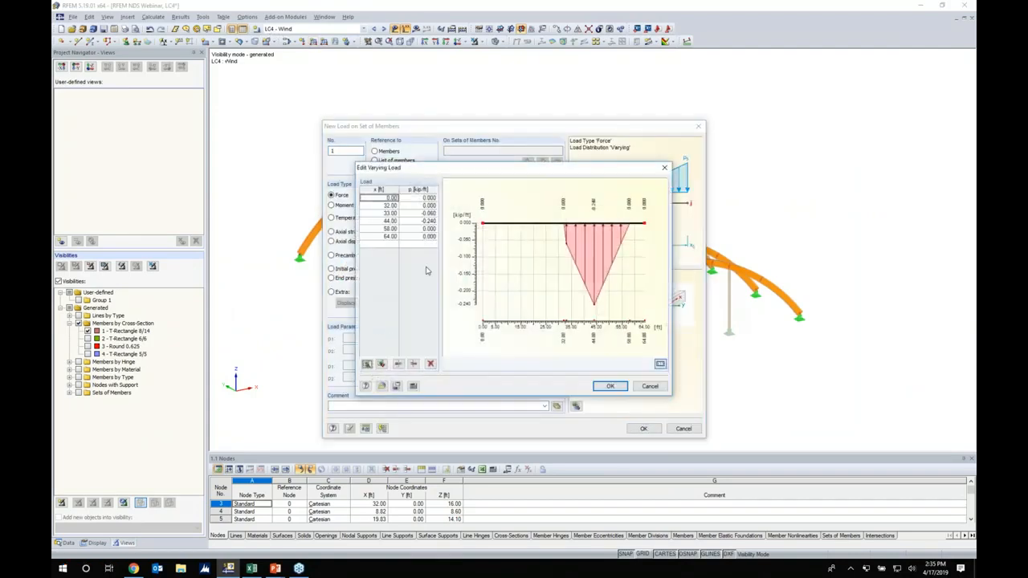
left_click(382, 364)
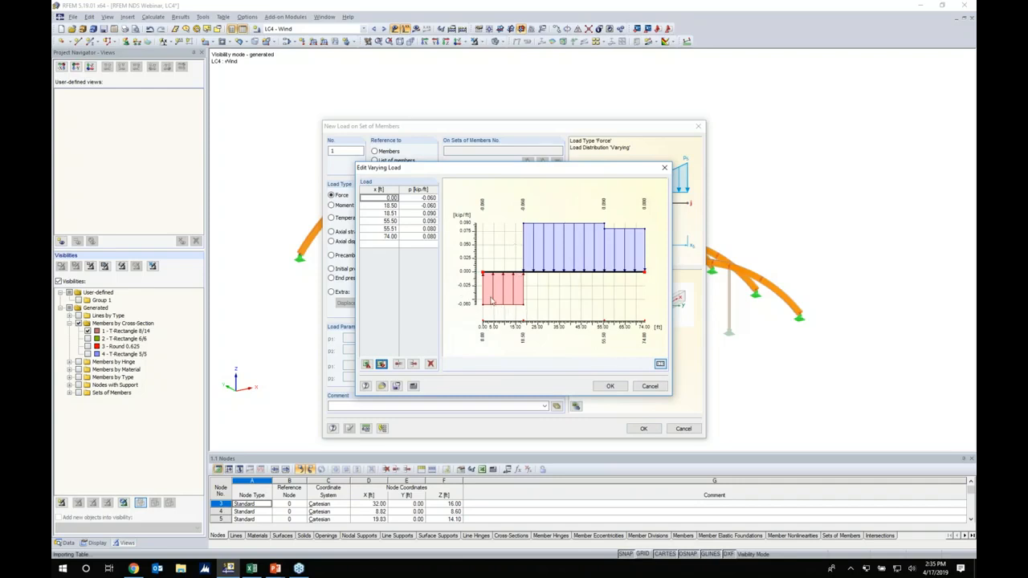
left_click(612, 388)
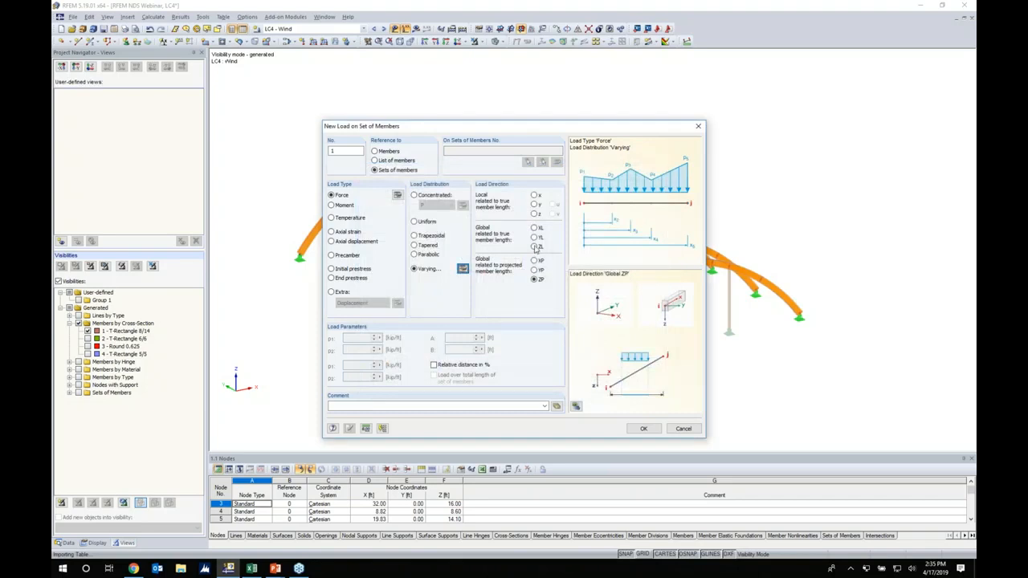
Apply the wind load to all arch member sets in the global XL direction, and advance to load combination CO1
left_click(534, 228)
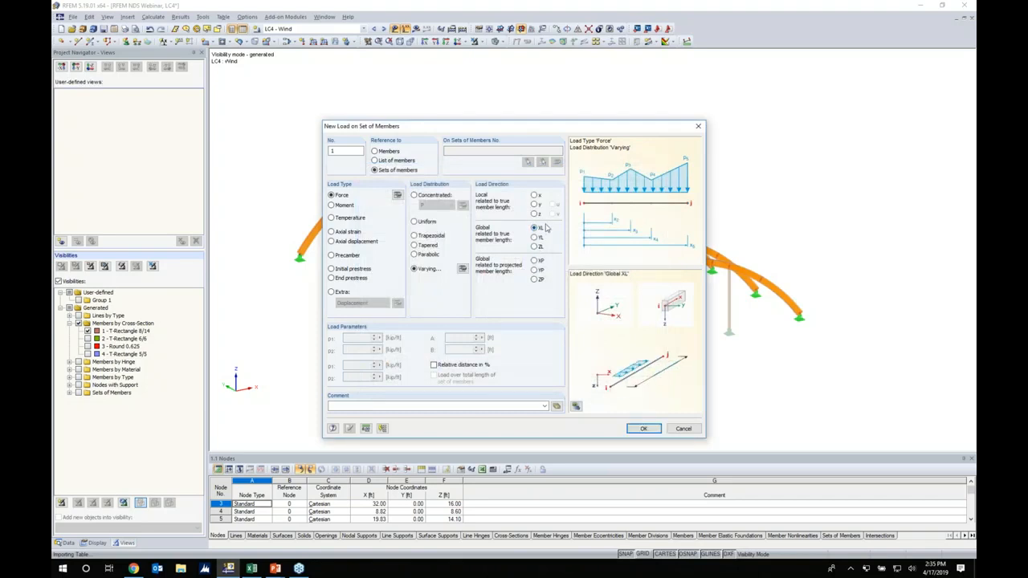
left_click(638, 427)
left_click_drag(619, 347, 364, 124)
right_click(617, 390)
middle_click_drag(657, 384, 618, 345, "ctrl")
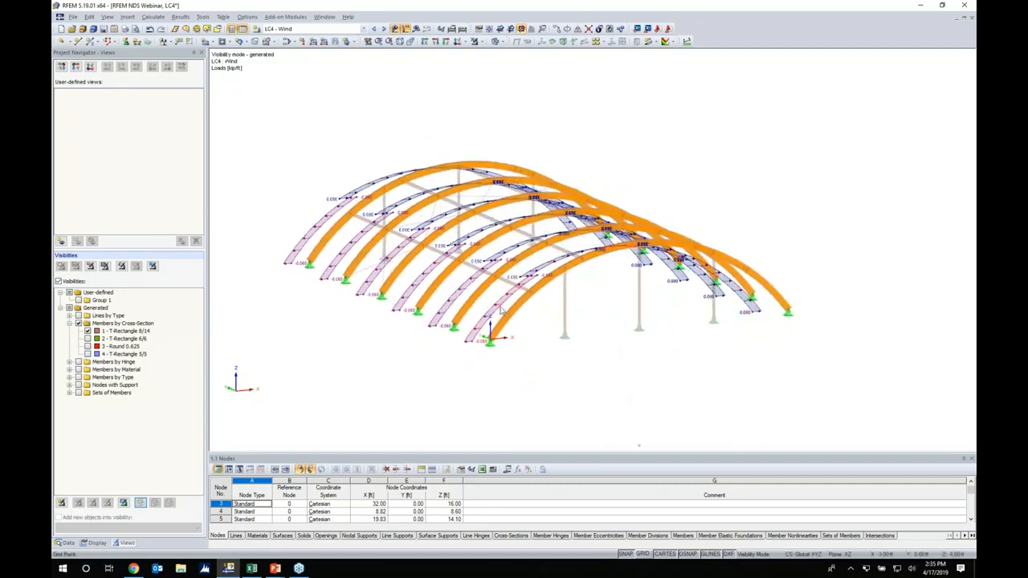
middle_click_drag(420, 359, 496, 387, "ctrl")
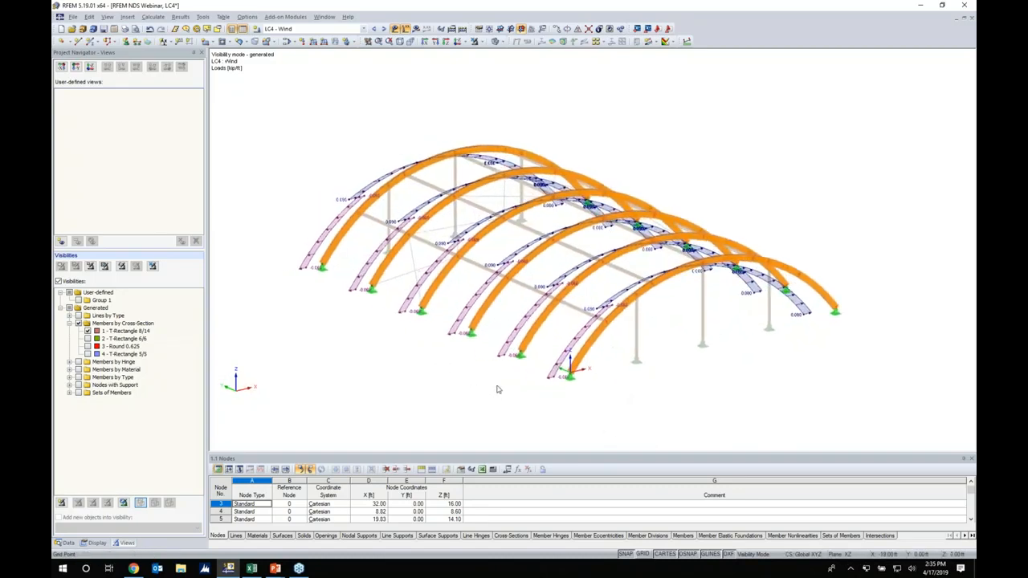
left_click(384, 29)
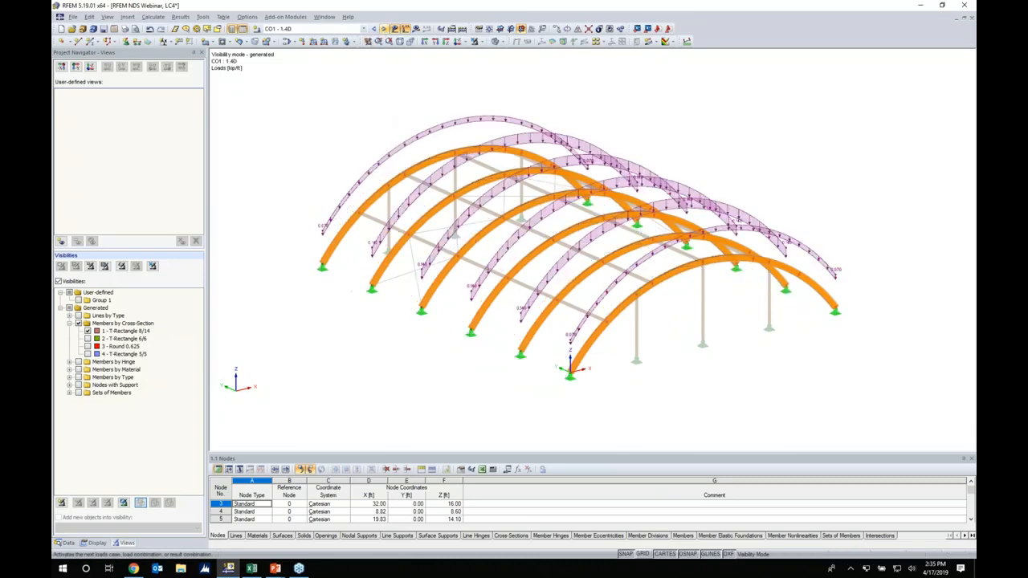
Cancel the visibility mode and step through the load combinations to CO5, checking the applied loads in front and isometric views
left_click(473, 42)
left_click(384, 29)
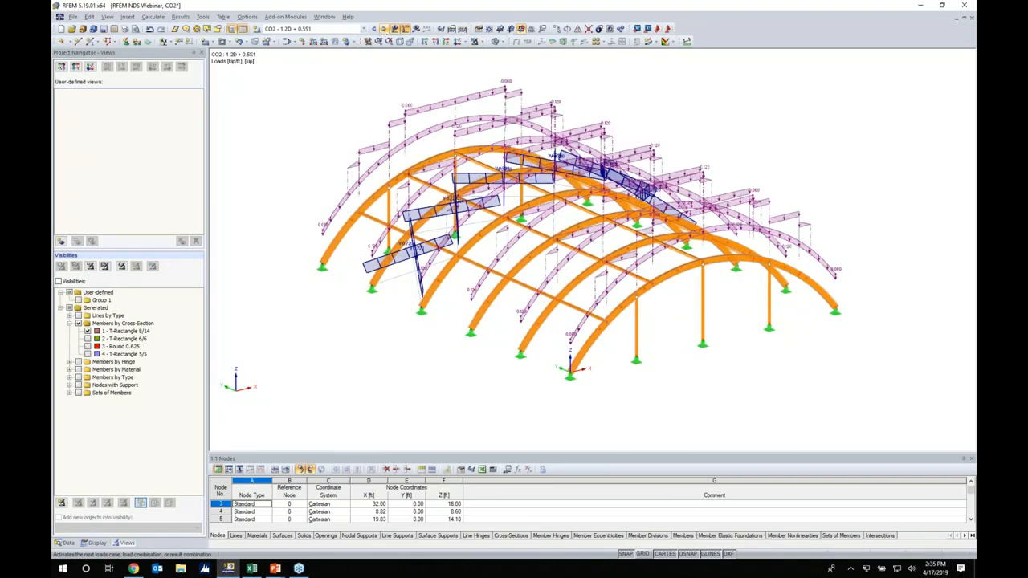
left_click(384, 29)
mouse_move(687, 325)
middle_mouse_down("ctrl")
mouse_move(602, 266)
mouse_move(526, 249)
middle_mouse_up("ctrl")
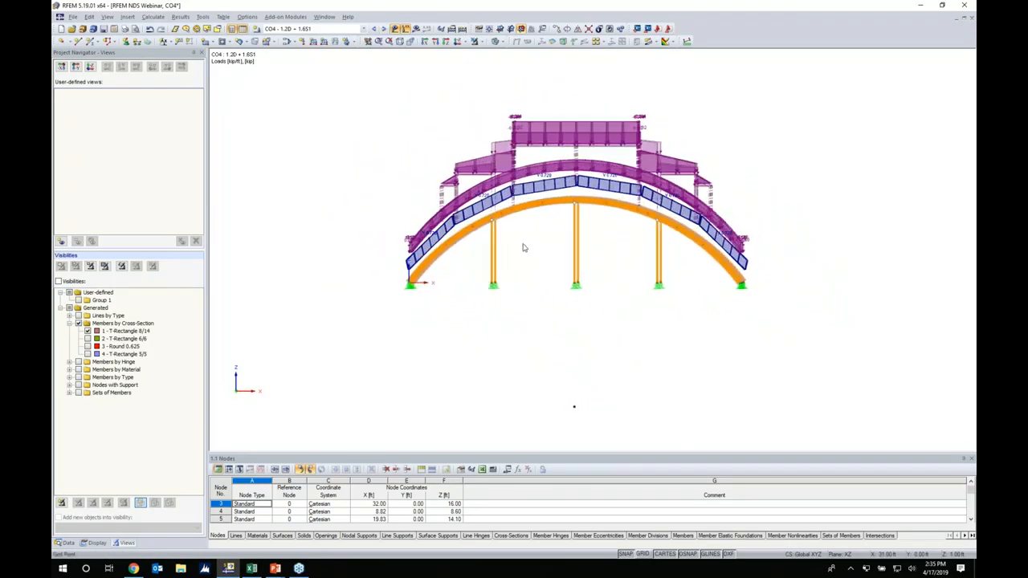
left_click(384, 29)
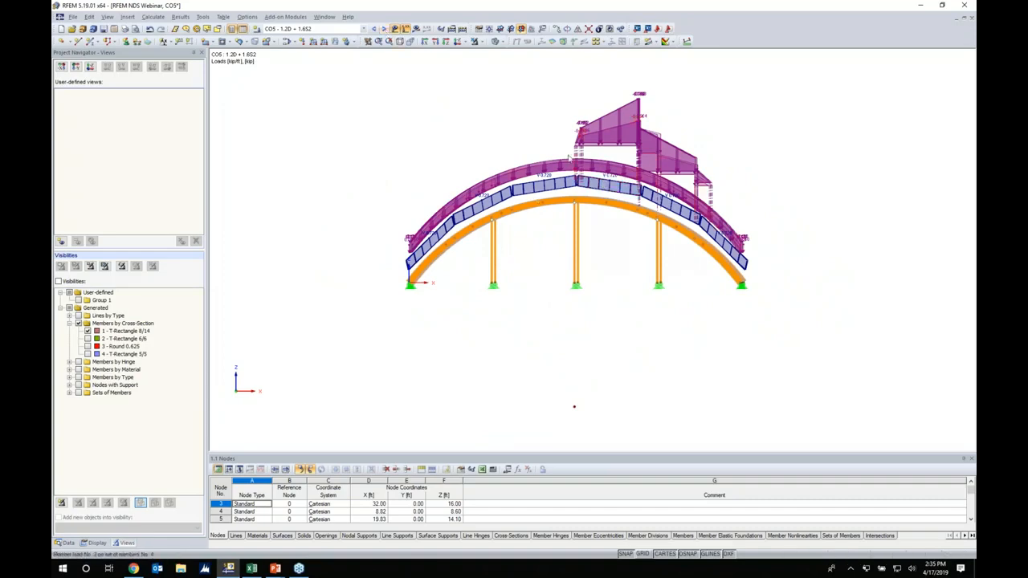
middle_click_drag(650, 312, 674, 315, "ctrl")
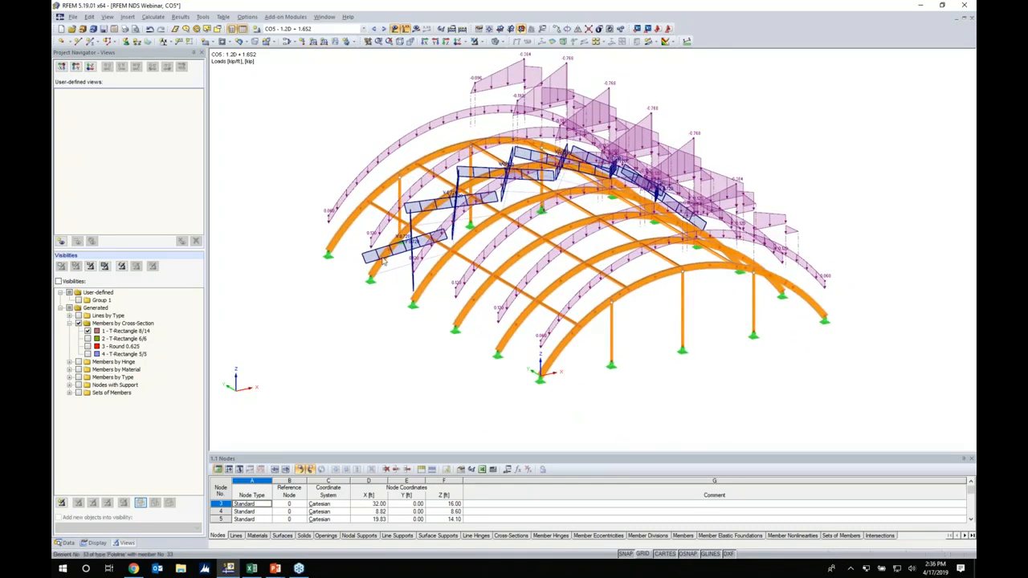
Calculate all load cases and combinations, and hide the loads in the deformation results
left_click(151, 17)
left_click(173, 30)
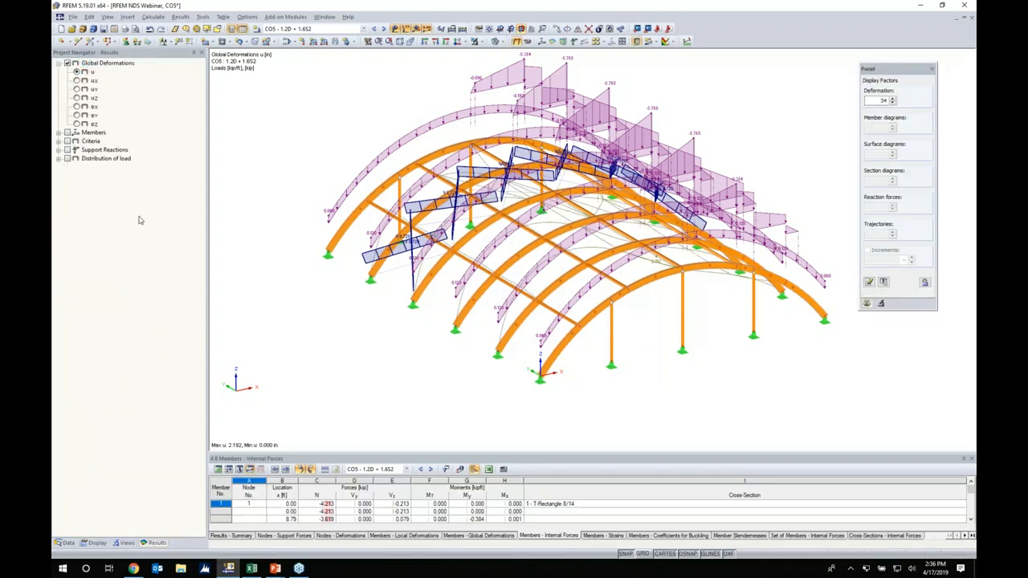
left_click(395, 28)
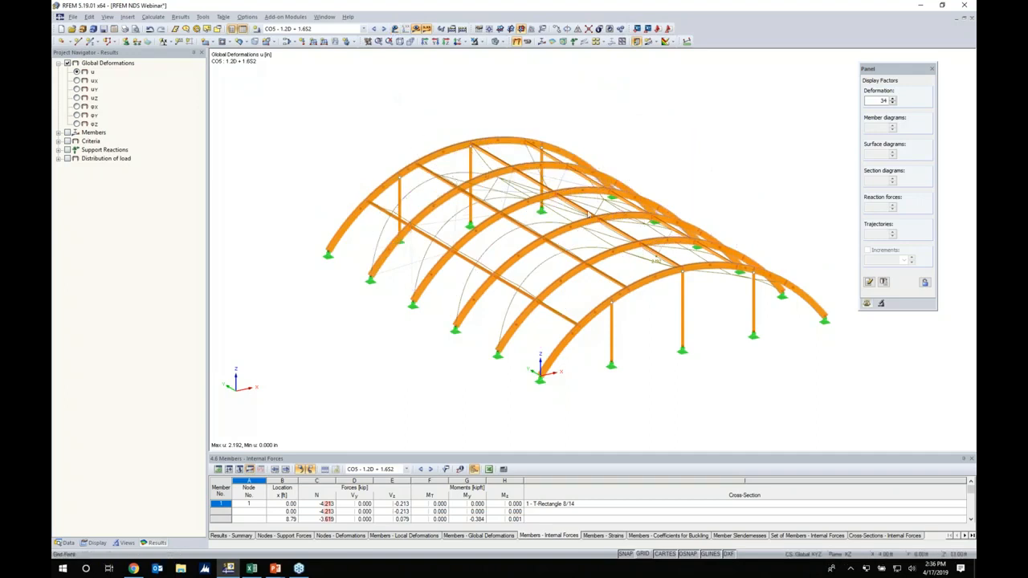
Set the display of member deformations to Cross-Sections Colored
left_click(96, 543)
scroll(129, 391, "down", 10)
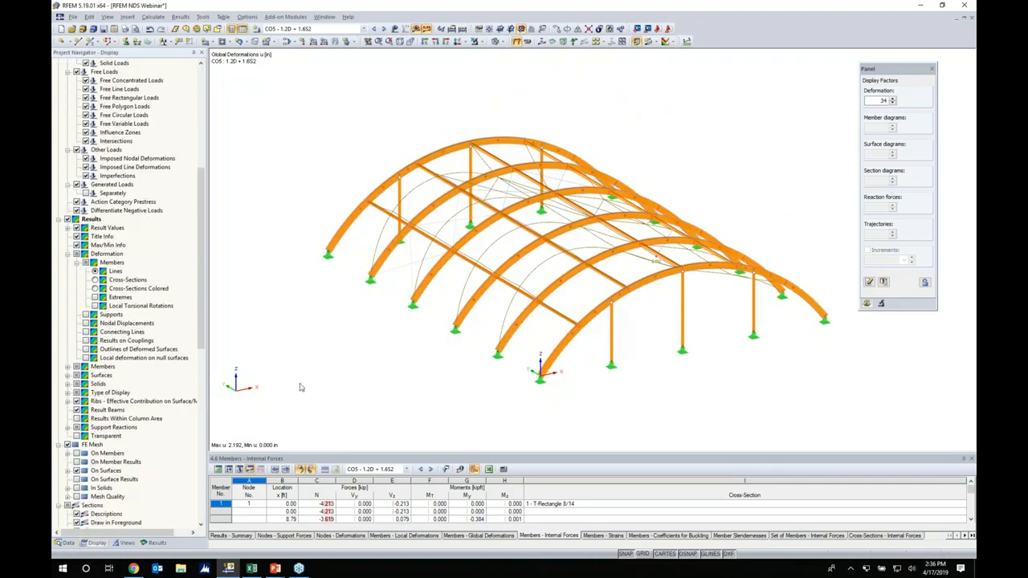
left_click(94, 288)
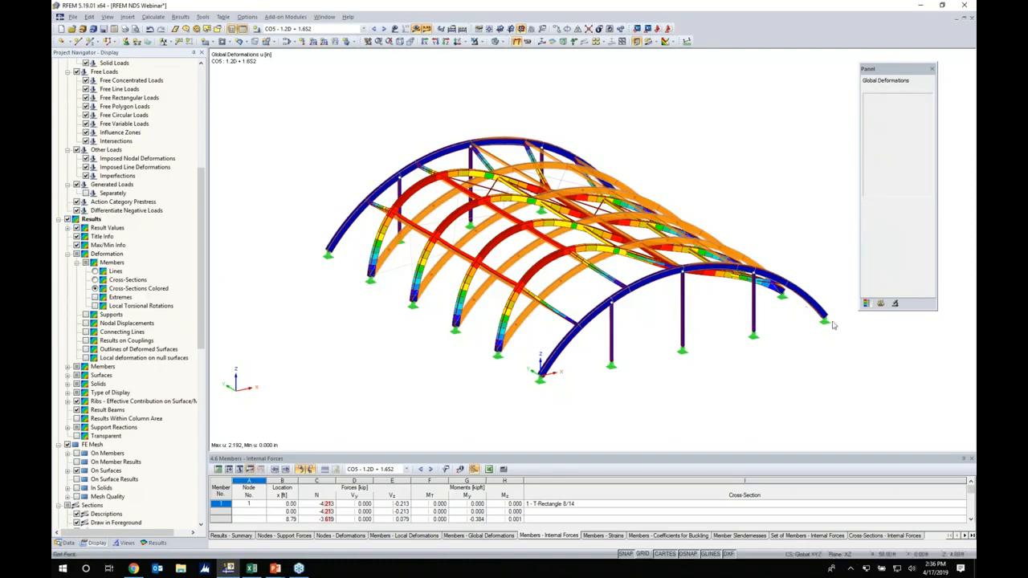
left_click(928, 289)
left_click(866, 401)
left_click(928, 289)
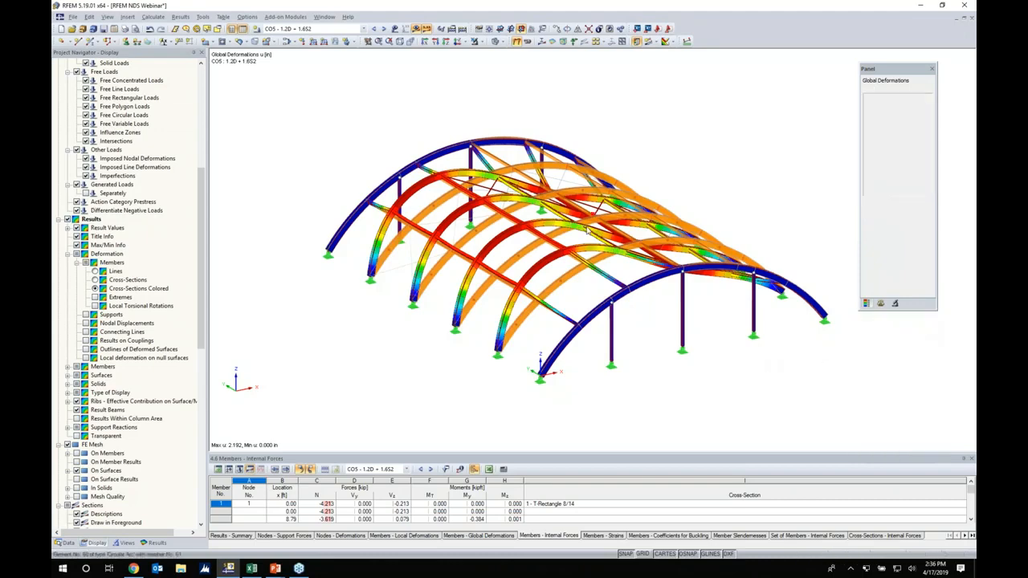
Step through the load combinations from CO5 to CO9 to compare their global deformations
left_click(383, 29)
left_click(384, 29)
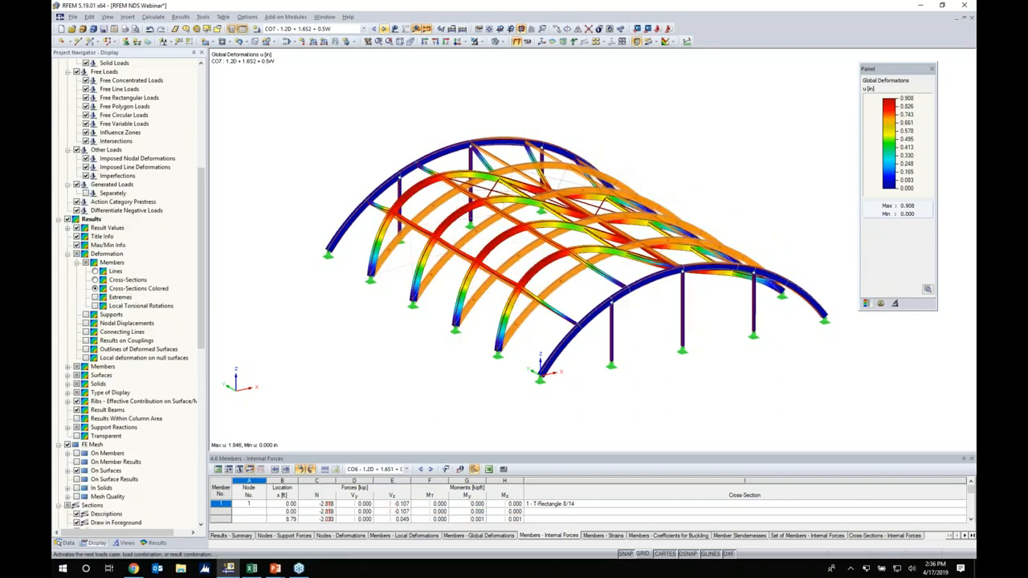
left_click(384, 29)
left_click(384, 29)
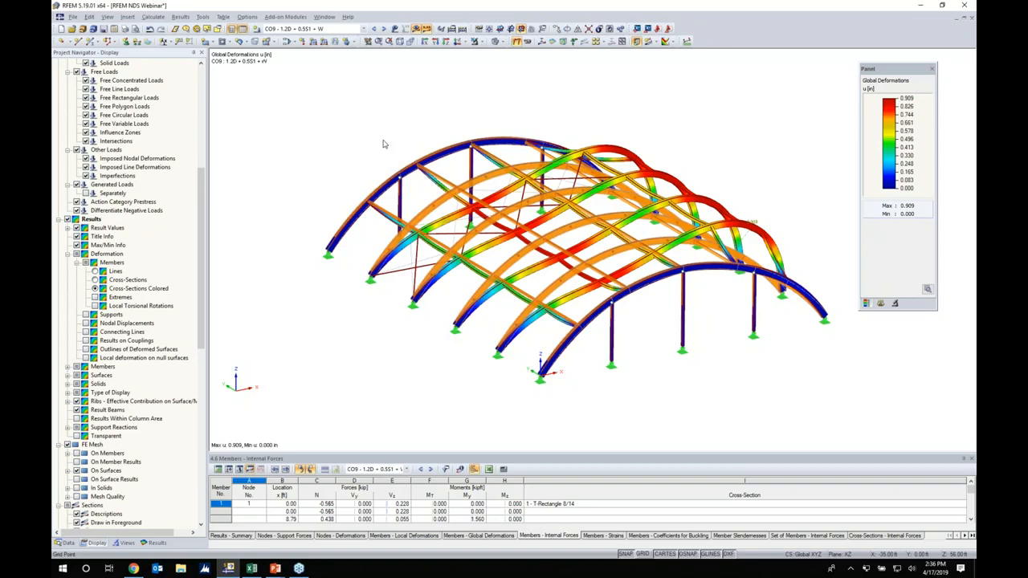
Switch the results from global deformations to the member internal forces My
left_click(154, 542)
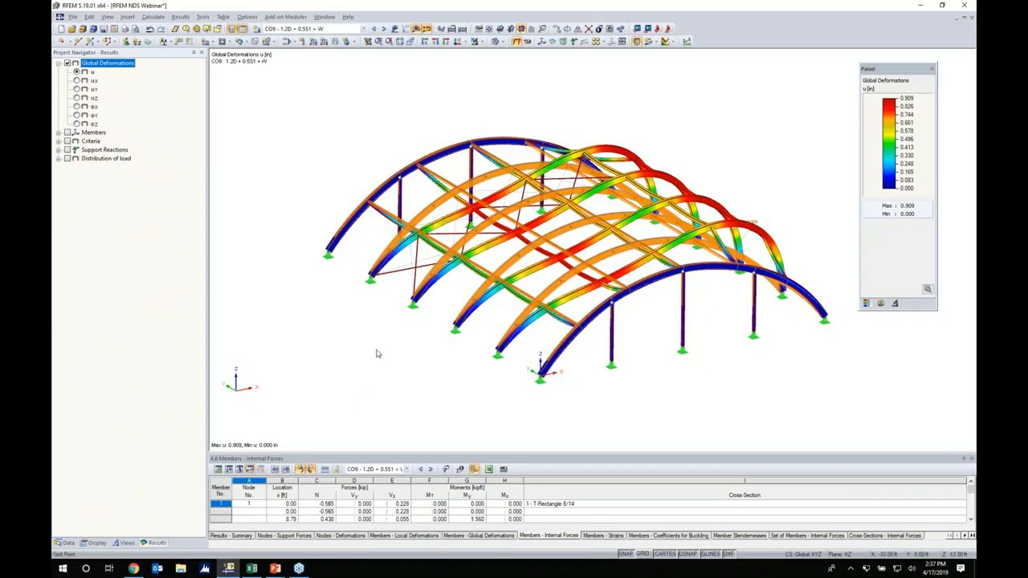
left_click(58, 133)
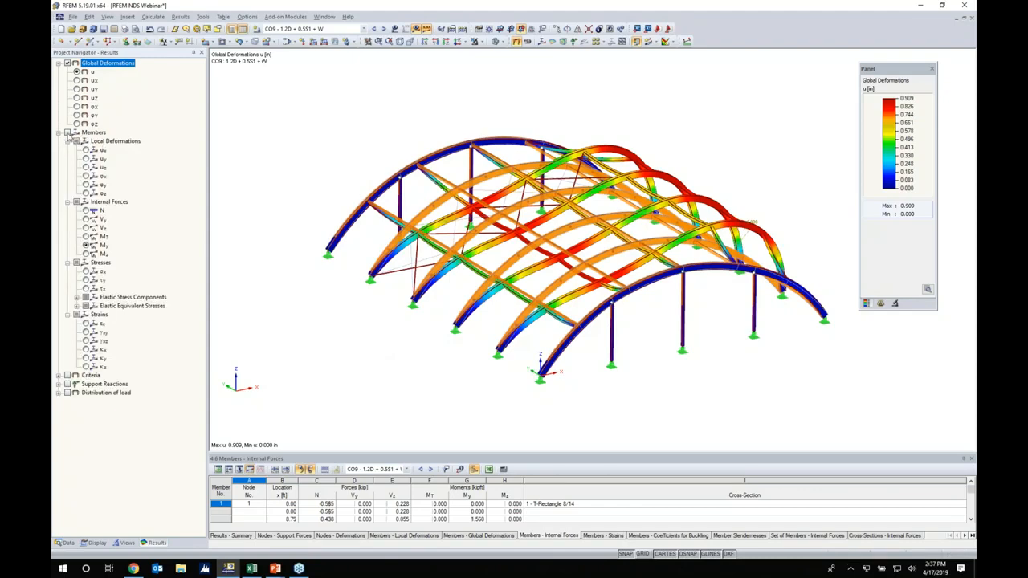
left_click(67, 132)
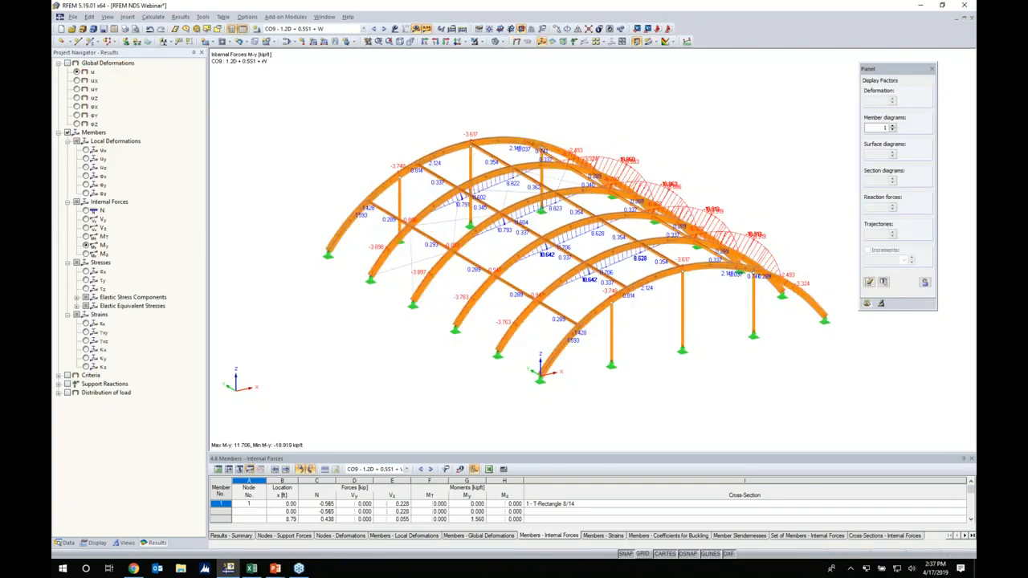
Select the end arch frame at the model origin and isolate it with Visibility by Selected Objects
middle_click_drag(402, 337, 466, 289, "ctrl")
left_click_drag(569, 181, 646, 371)
left_click(481, 42)
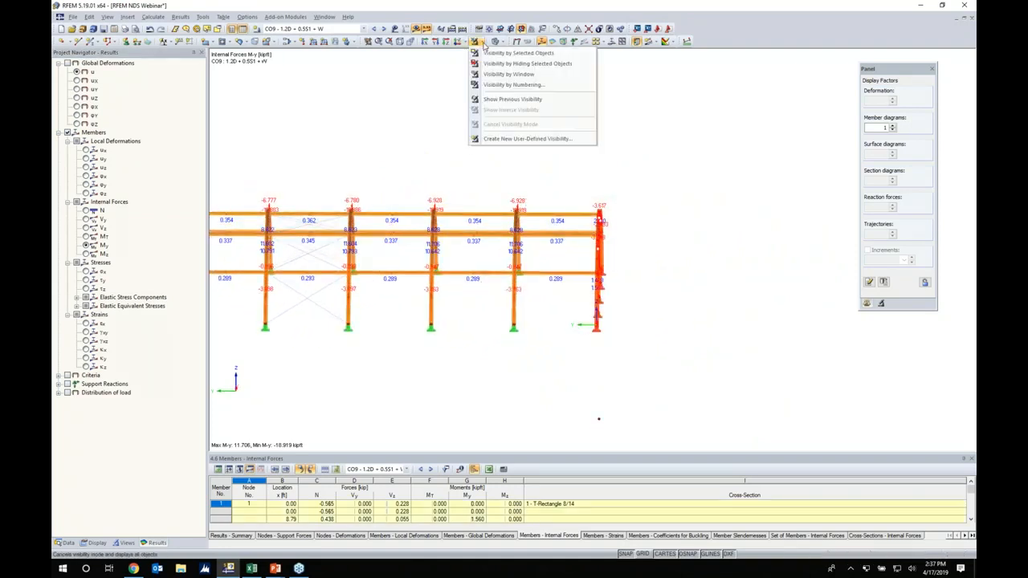
left_click(490, 53)
middle_click_drag(664, 289, 599, 256, "ctrl")
scroll(598, 255, "up", 3)
left_click(656, 356)
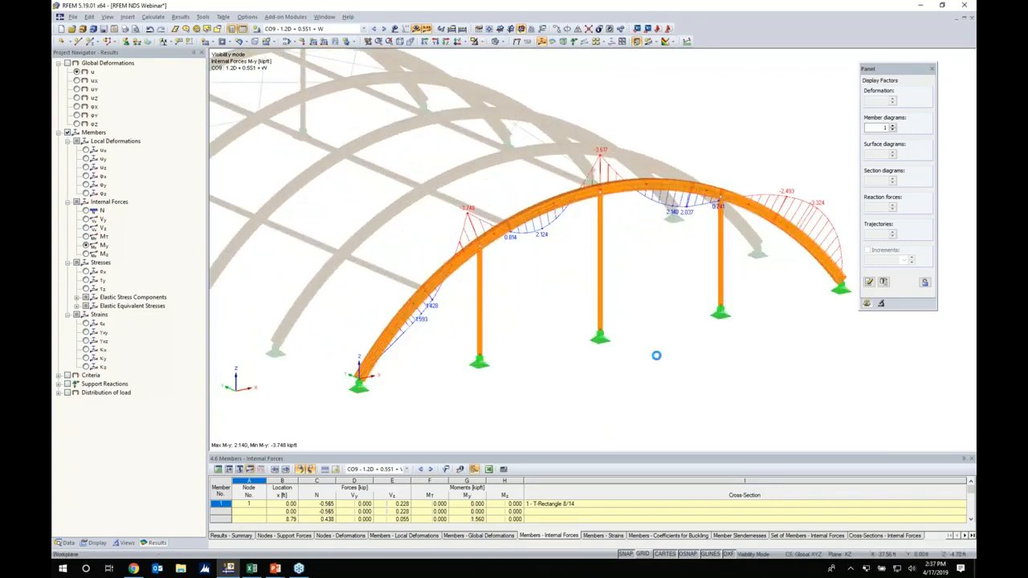
middle_click_drag(647, 345, 605, 343)
scroll(606, 343, "up", 1)
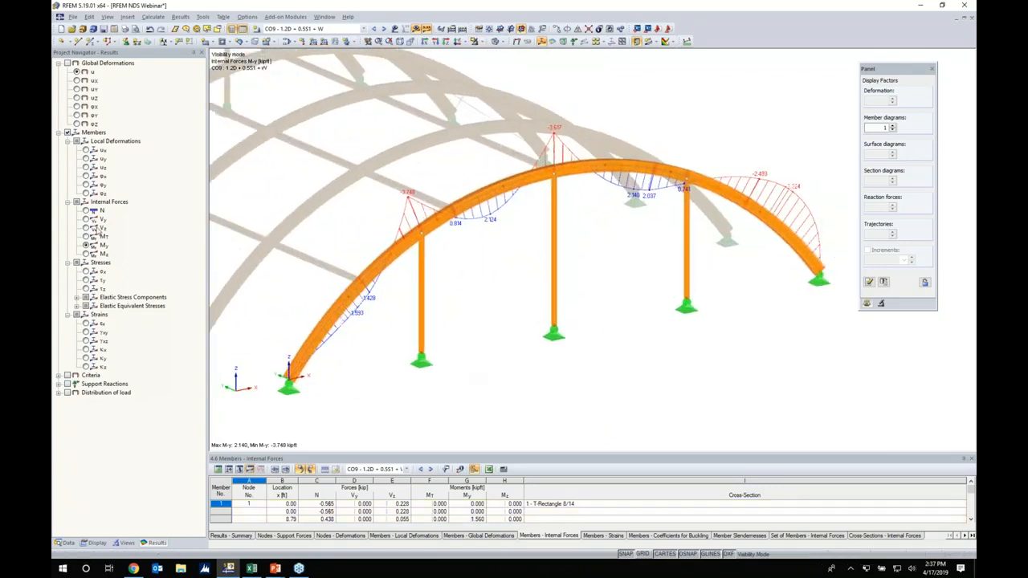
Review the isolated frame's N, Vz, My and Mz internal forces, ending on My
left_click(86, 210)
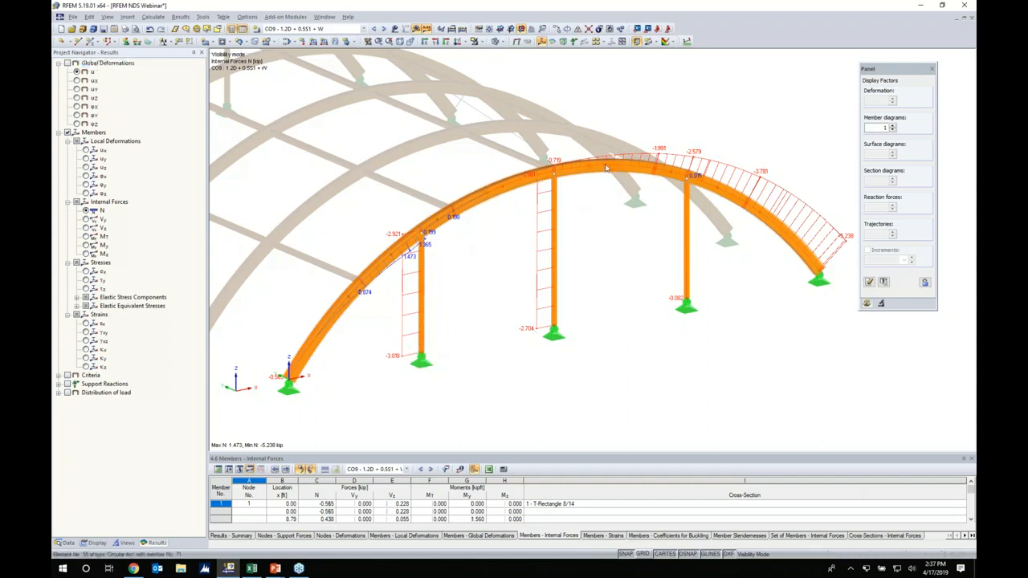
left_click(86, 228)
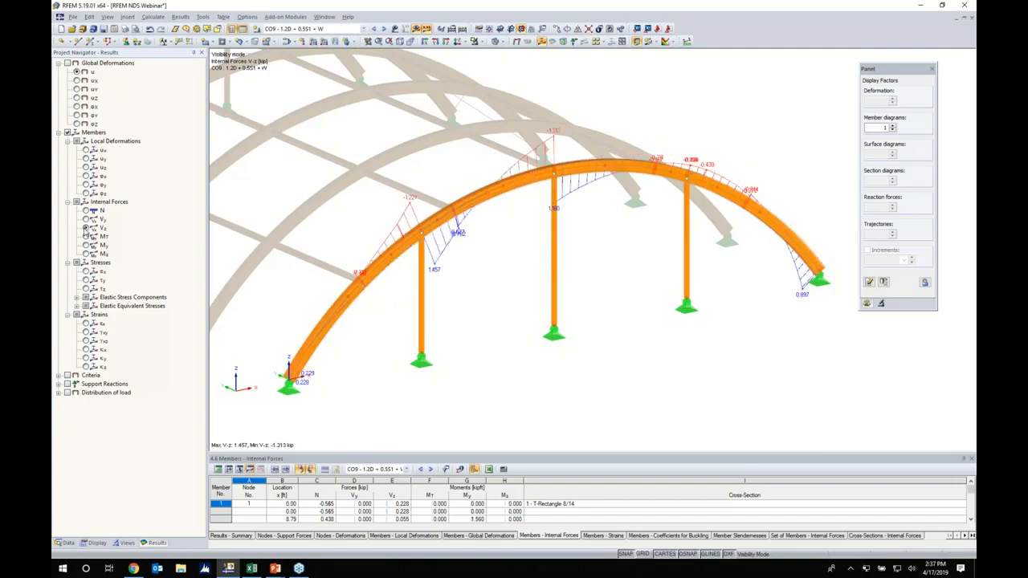
left_click(86, 245)
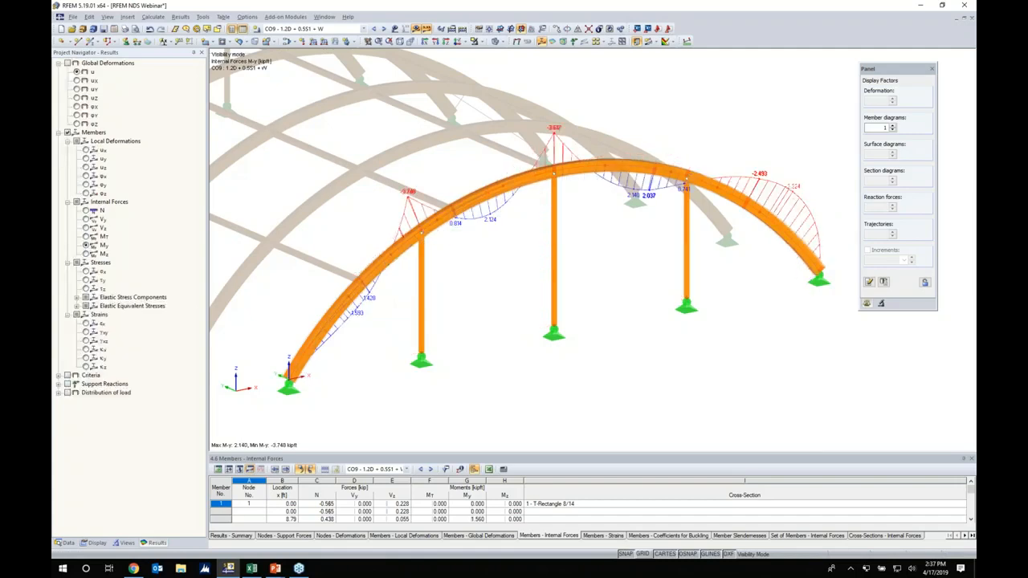
left_click(87, 254)
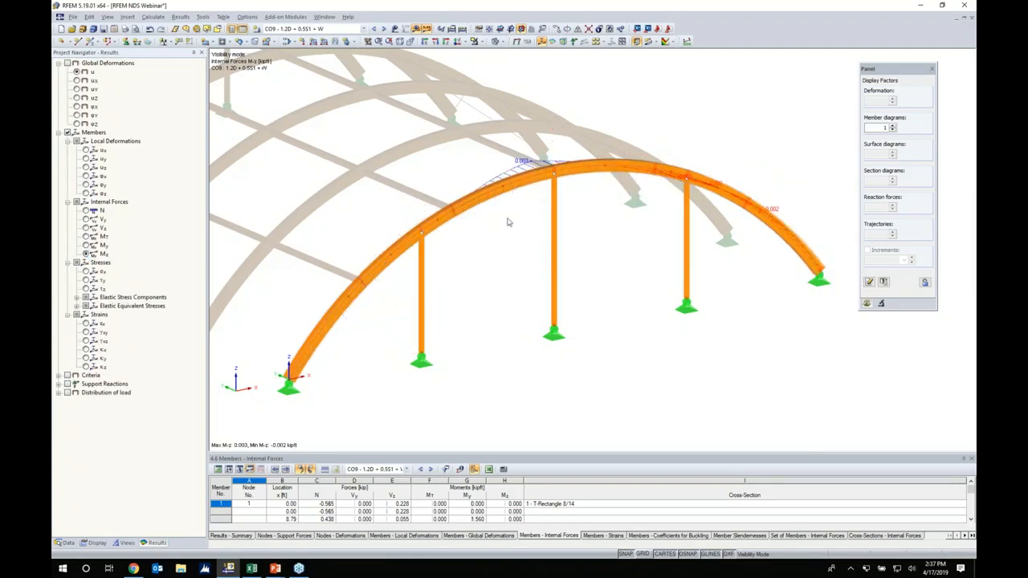
left_click(86, 245)
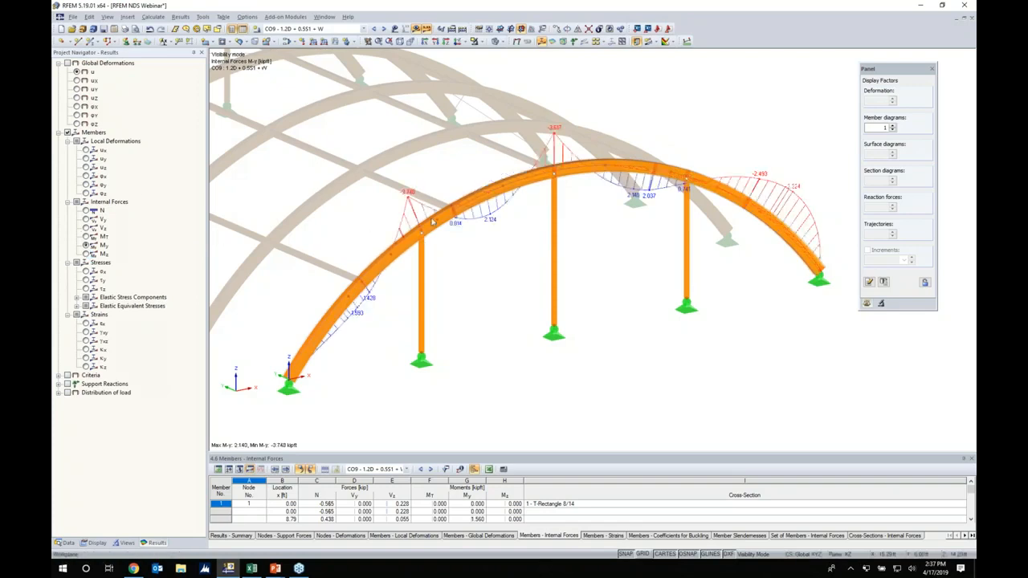
Open the result diagrams for the isolated arch's set of members and add the Vz shear force diagram
scroll(471, 261, "down", 1)
middle_click_drag(477, 272, 497, 268)
scroll(497, 268, "up", 6)
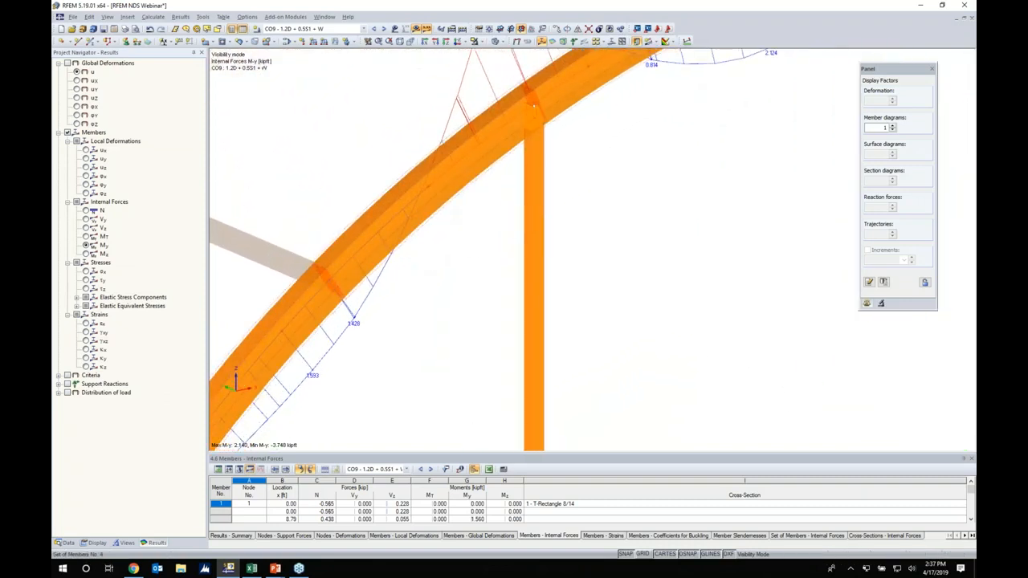
right_click(447, 209)
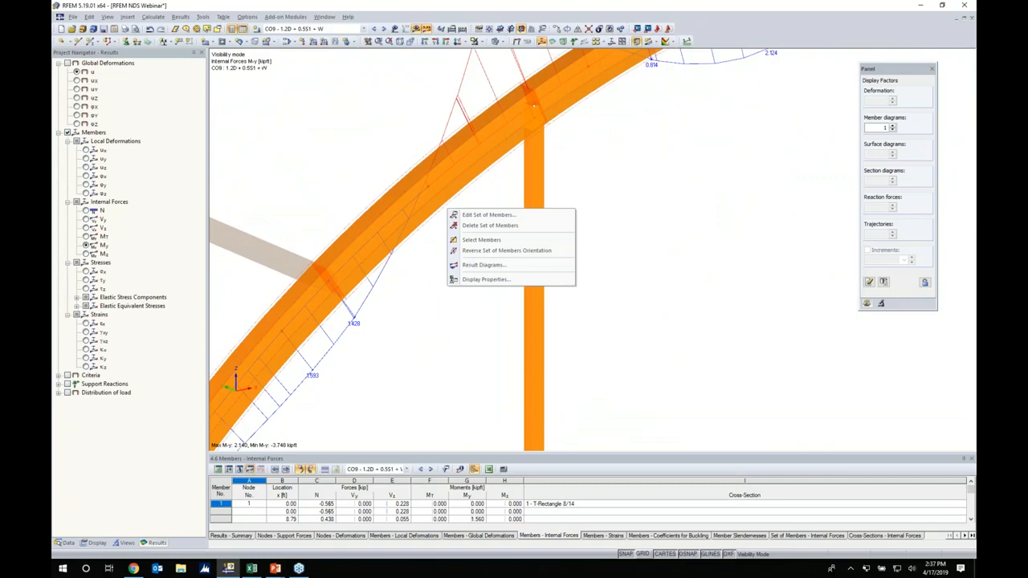
left_click(472, 269)
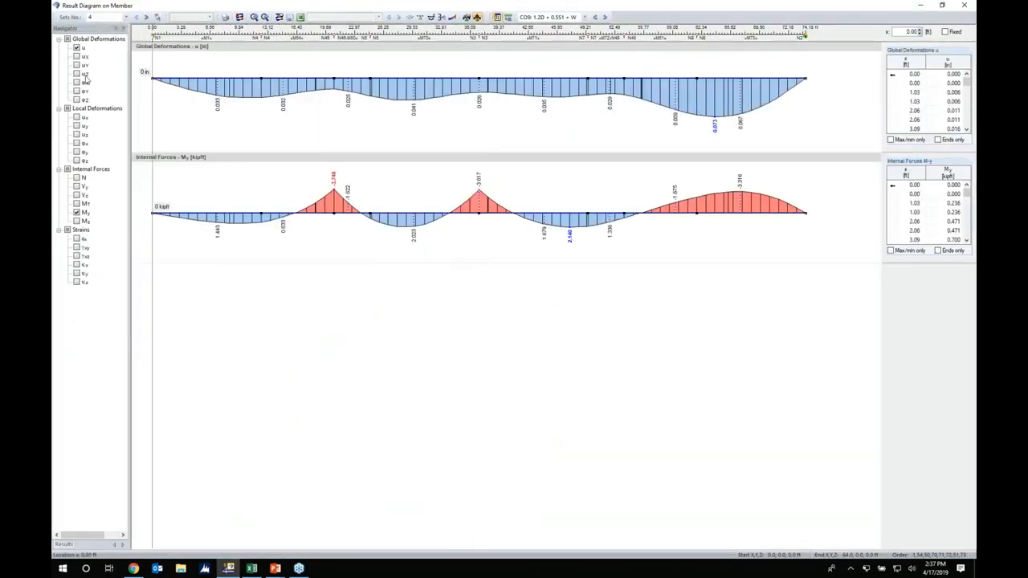
left_click(77, 196)
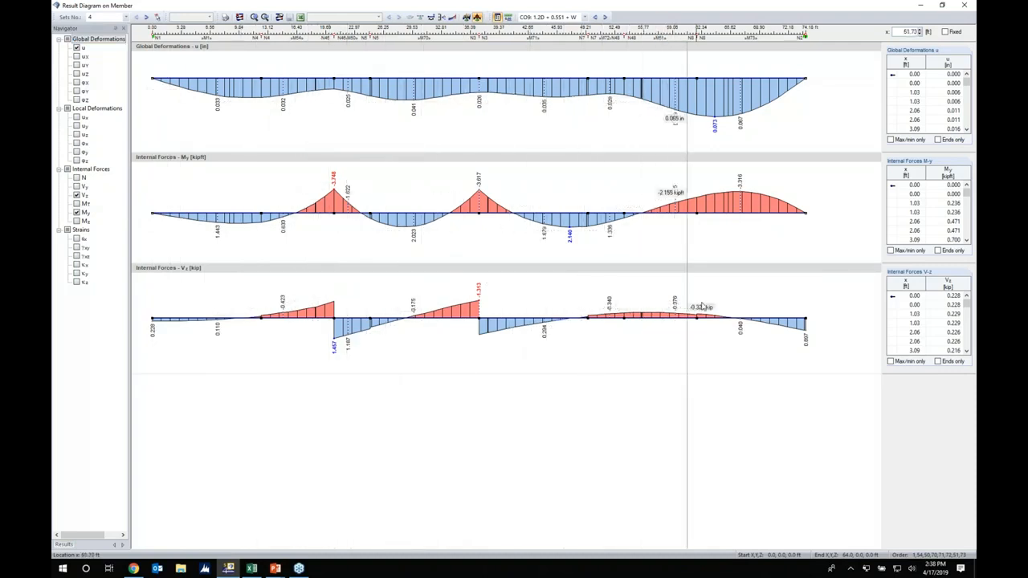
Compare the arch's result diagrams for the load combinations before and after CO9, and close the diagram window
left_click(604, 17)
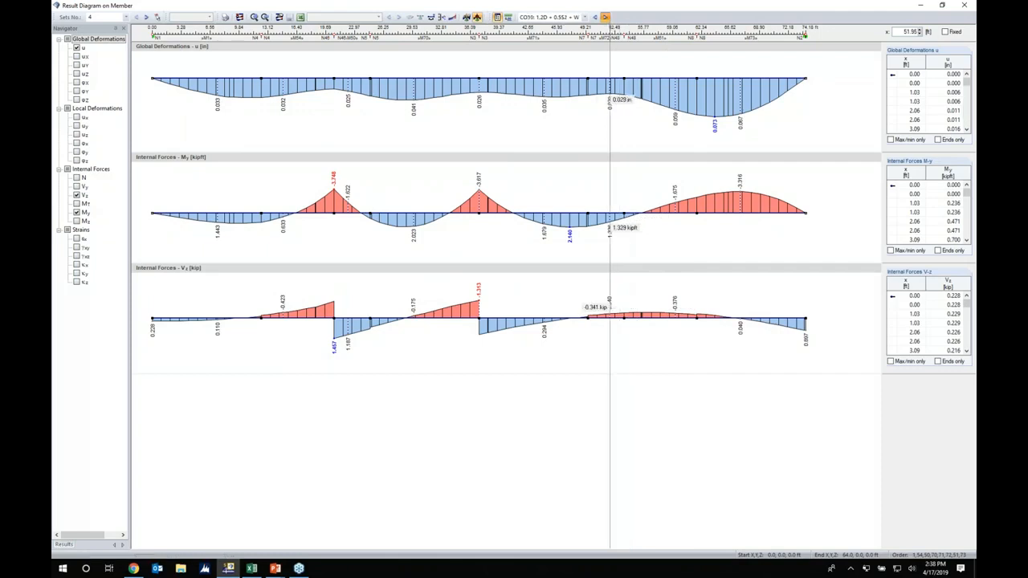
left_click(595, 17)
left_click(595, 17)
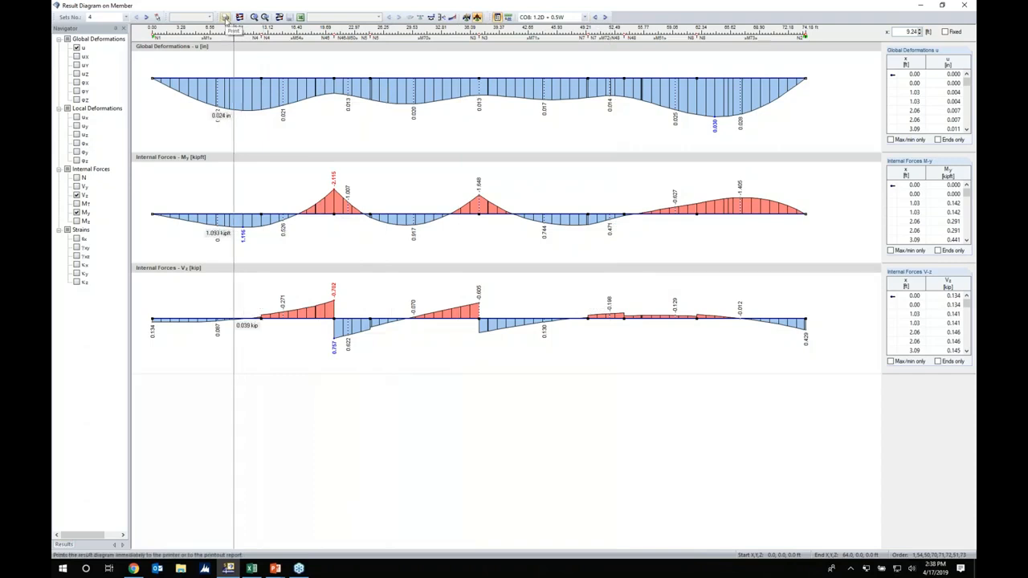
left_click(963, 6)
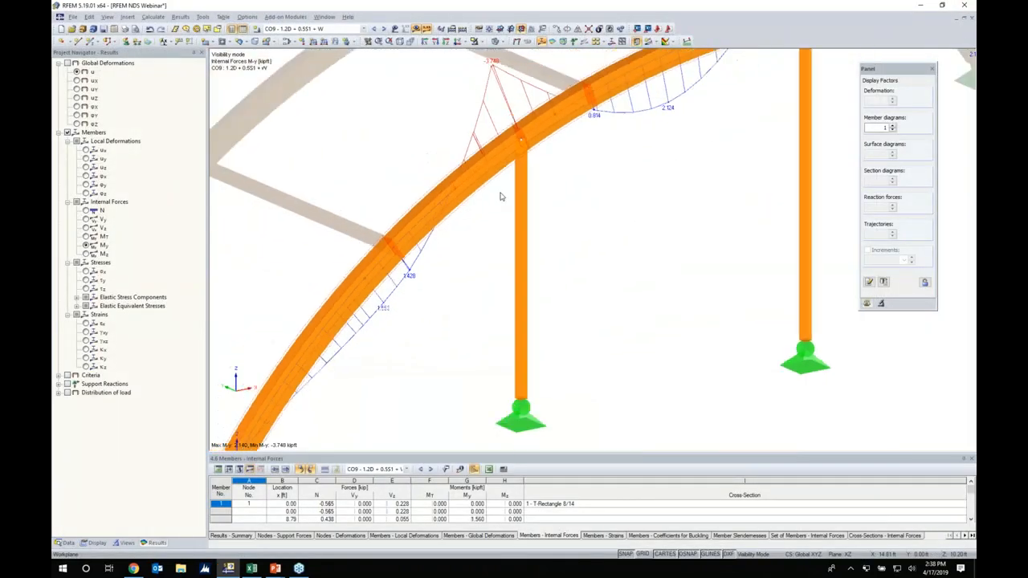
Show the support reactions on the isolated frame and enlarge the member internal forces table
scroll(501, 196, "down", 4)
middle_click_drag(567, 221, 507, 264)
scroll(533, 252, "down", 1)
left_click(67, 384)
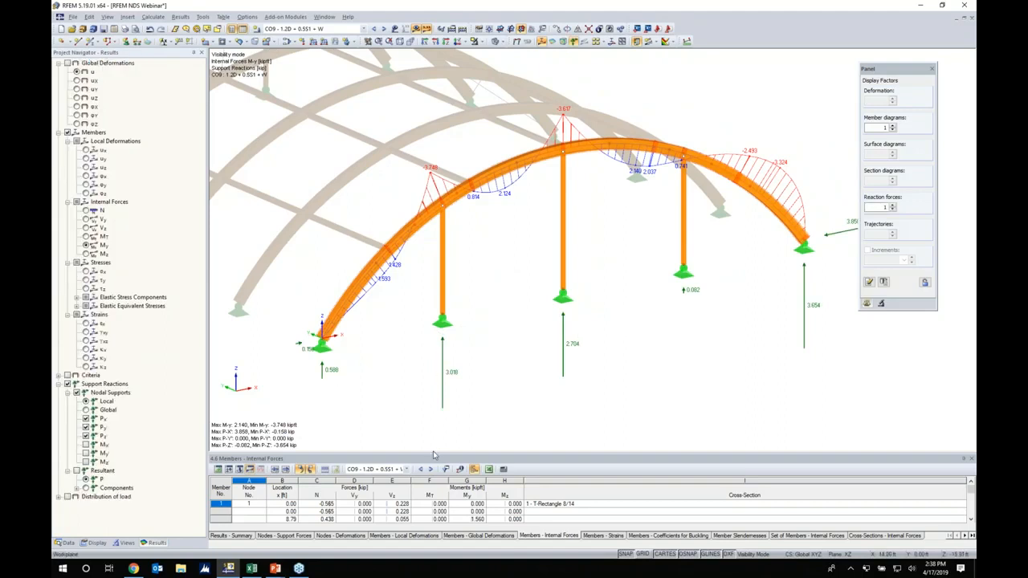
left_click_drag(433, 454, 433, 386)
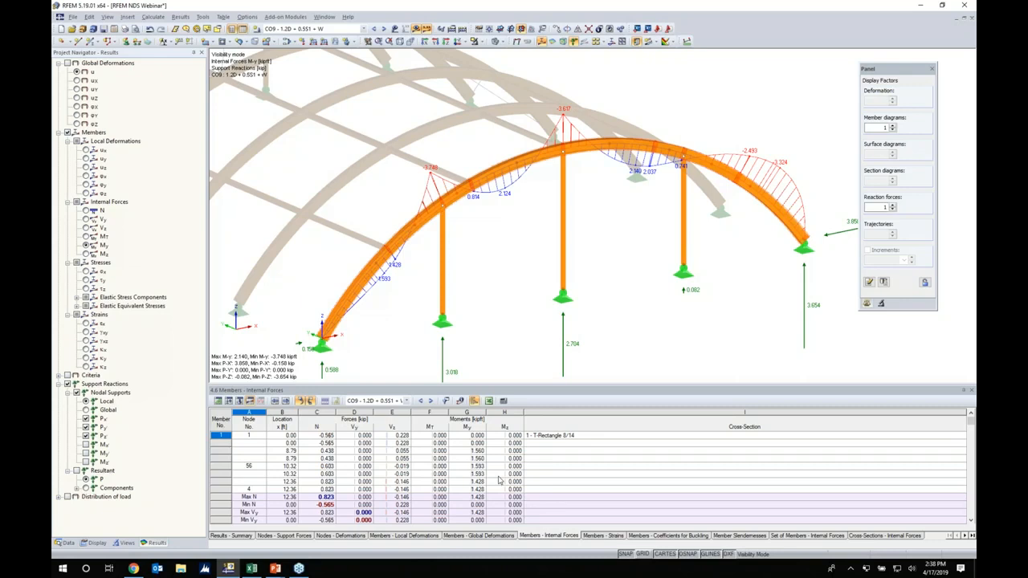
Cancel the visibility mode so the whole arch structure is displayed with its results
scroll(537, 262, "down", 5)
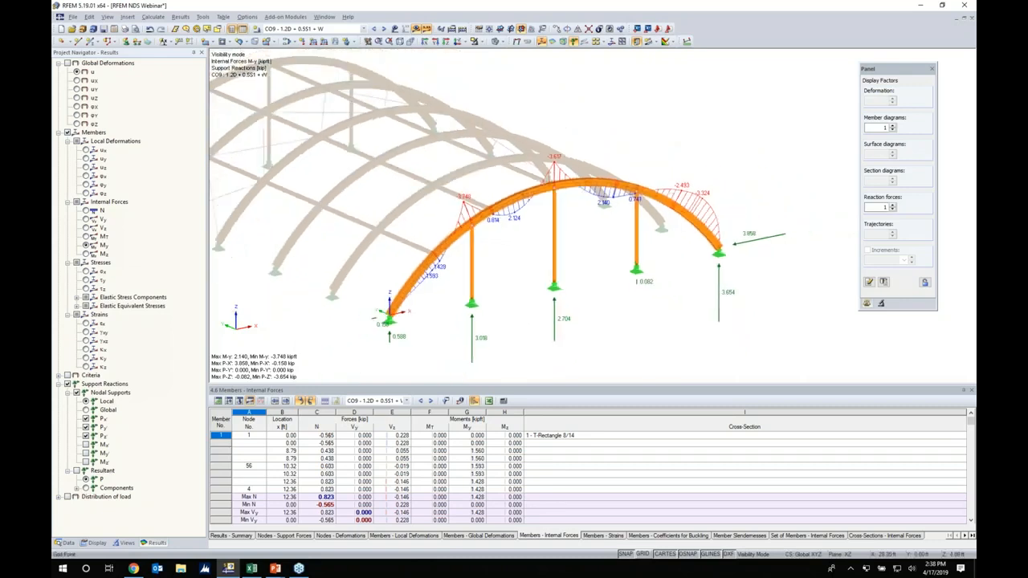
left_click(498, 41)
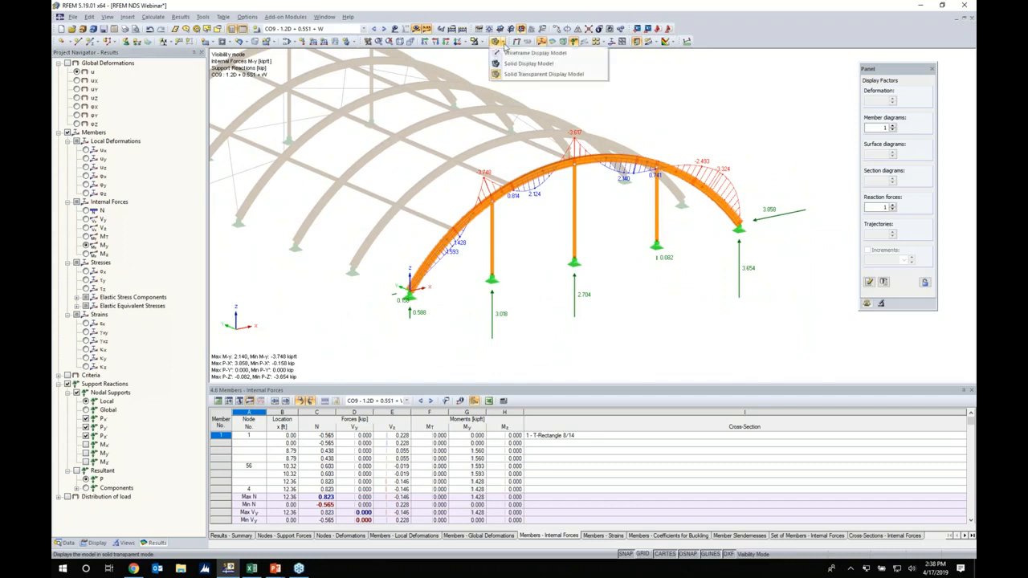
left_click(481, 43)
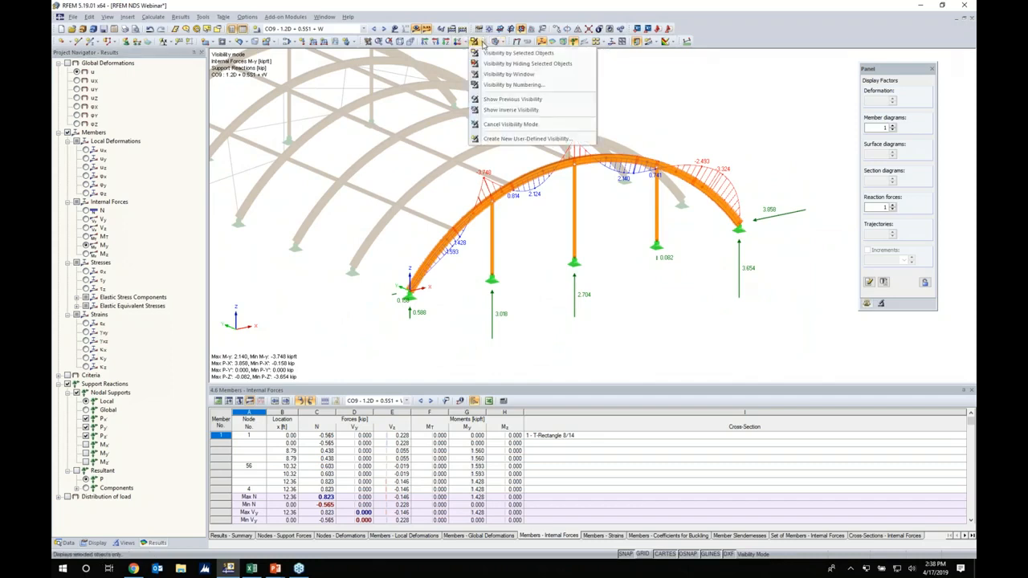
left_click(488, 125)
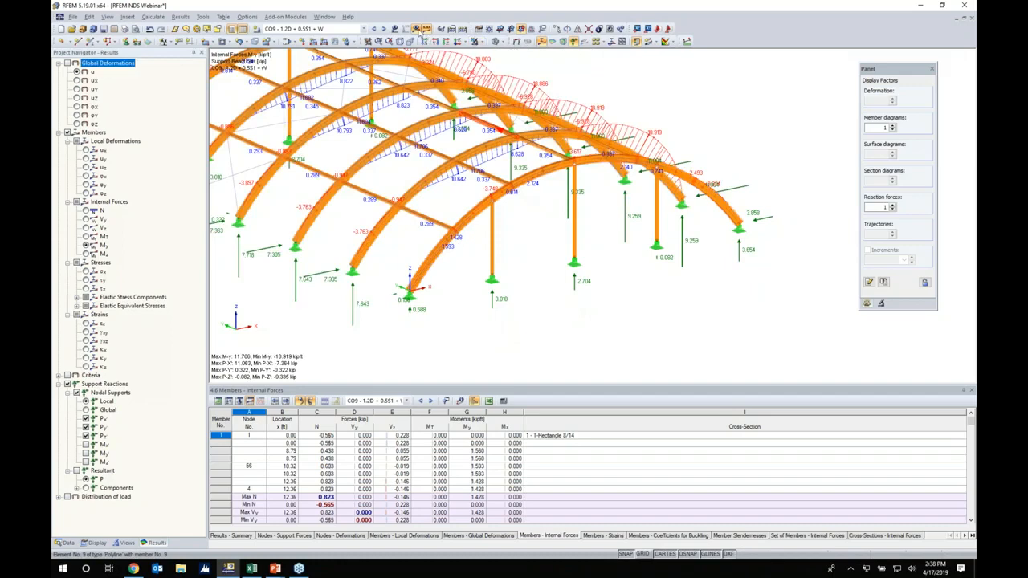
Hide the results and the load display so only the arch structure is shown, and shrink the results table
left_click(424, 30)
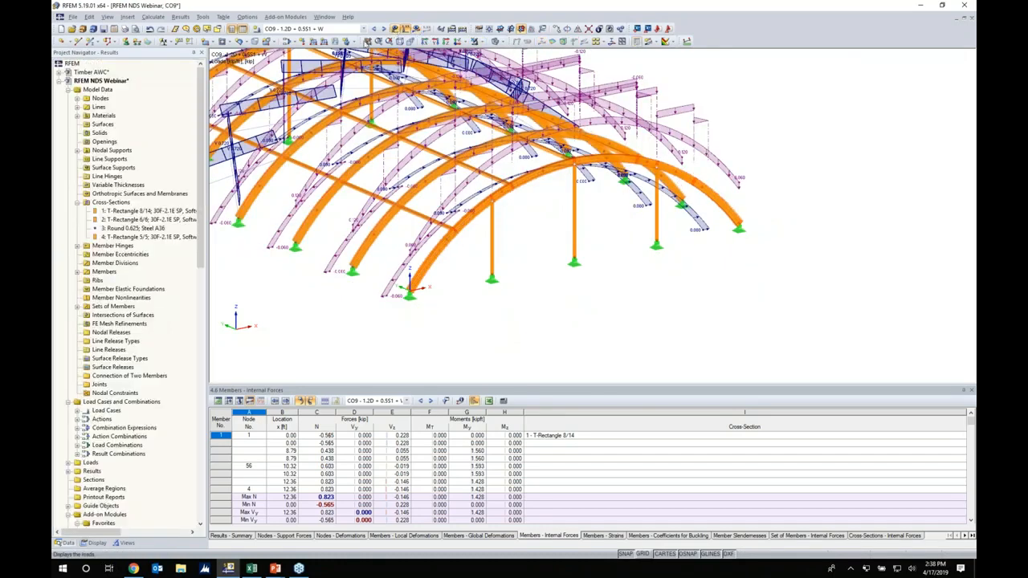
left_click(395, 31)
scroll(483, 230, "down", 1)
middle_click_drag(506, 238, 571, 223)
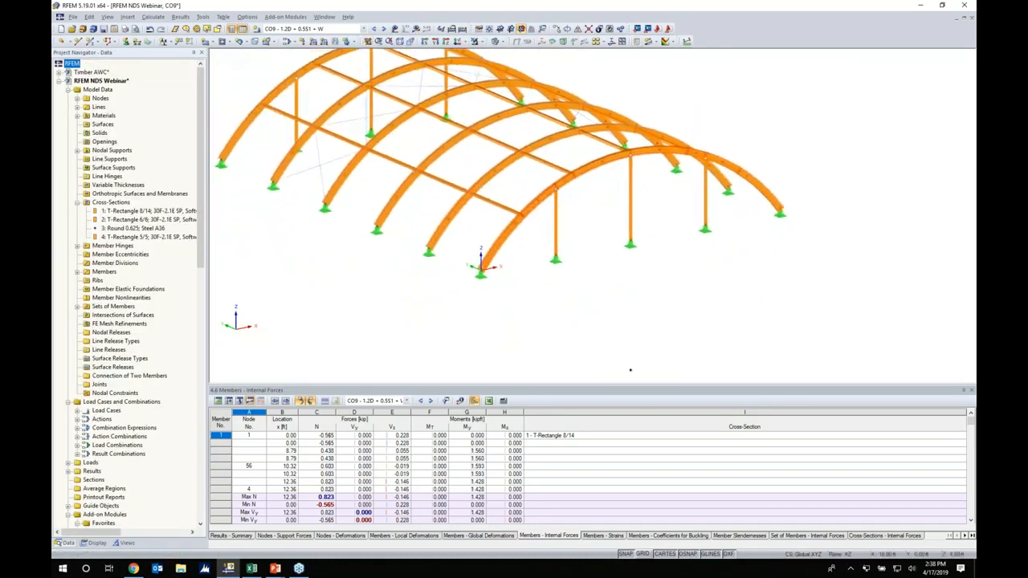
scroll(583, 237, "down", 2)
scroll(584, 227, "up", 2)
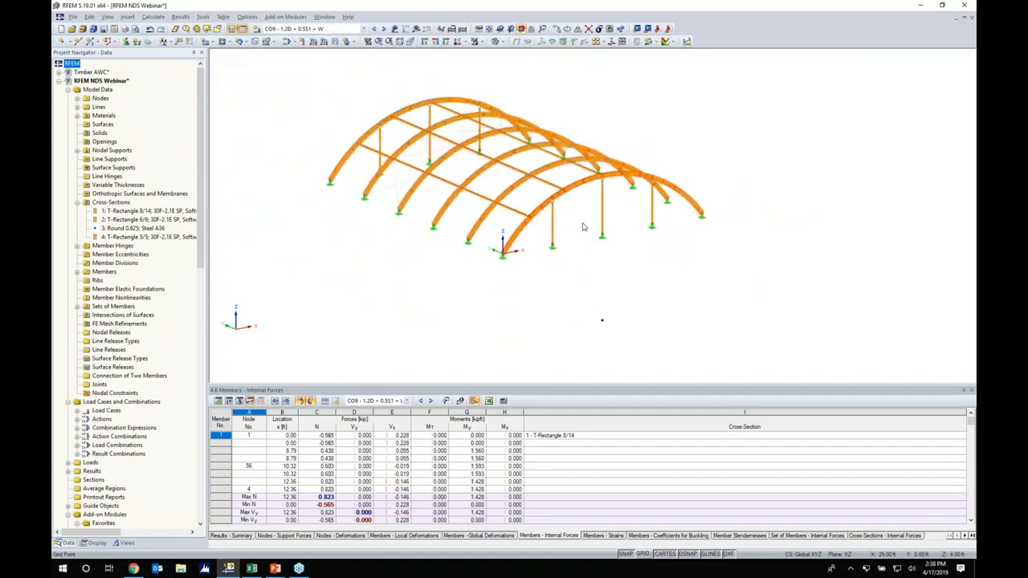
left_click_drag(536, 383, 537, 429)
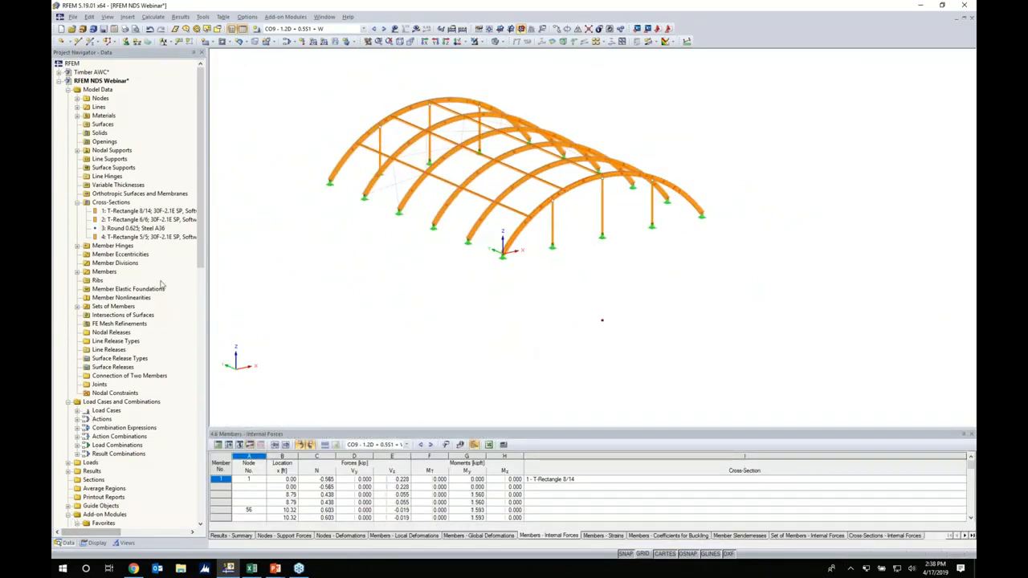
Look through the available add-on modules and open RF-TIMBER AWC for timber member design
scroll(160, 283, "down", 6)
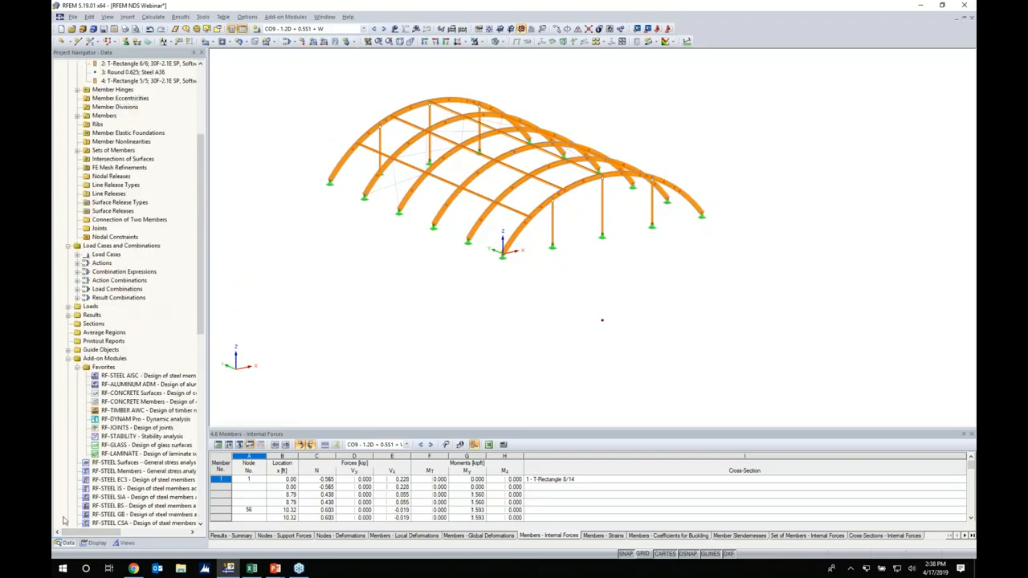
scroll(122, 391, "down", 6)
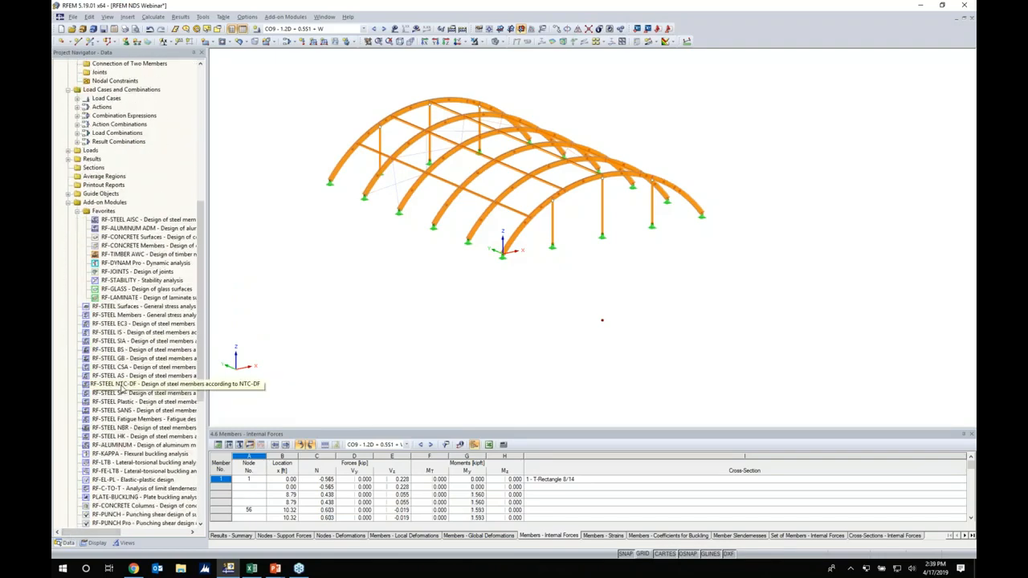
scroll(152, 299, "down", 6)
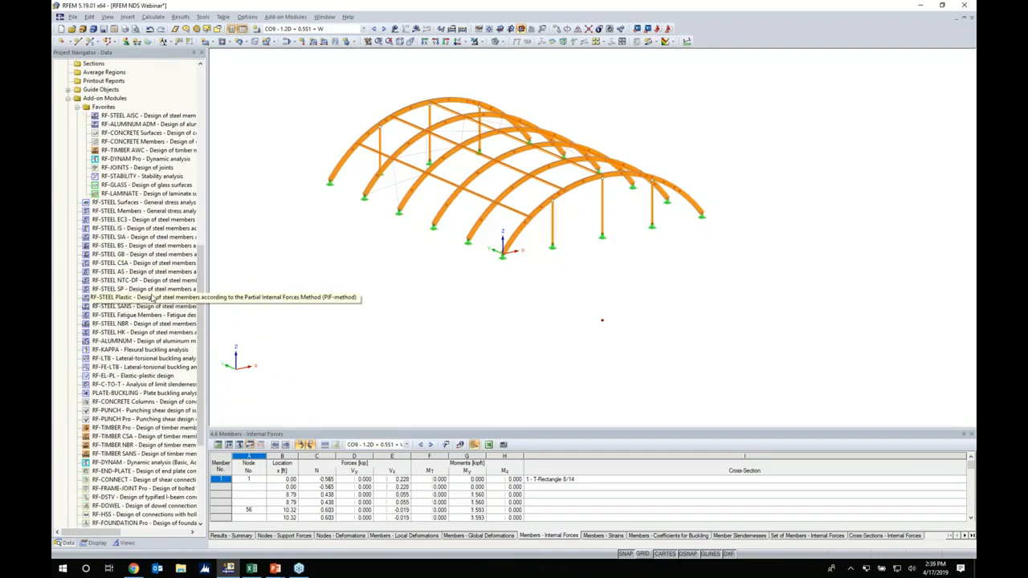
scroll(153, 302, "down", 1)
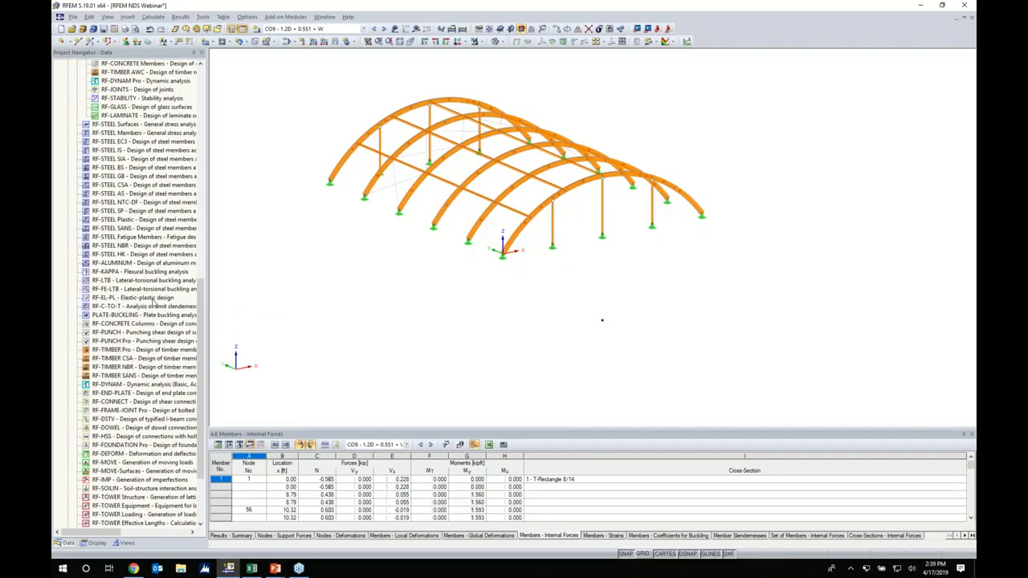
scroll(153, 302, "up", 4)
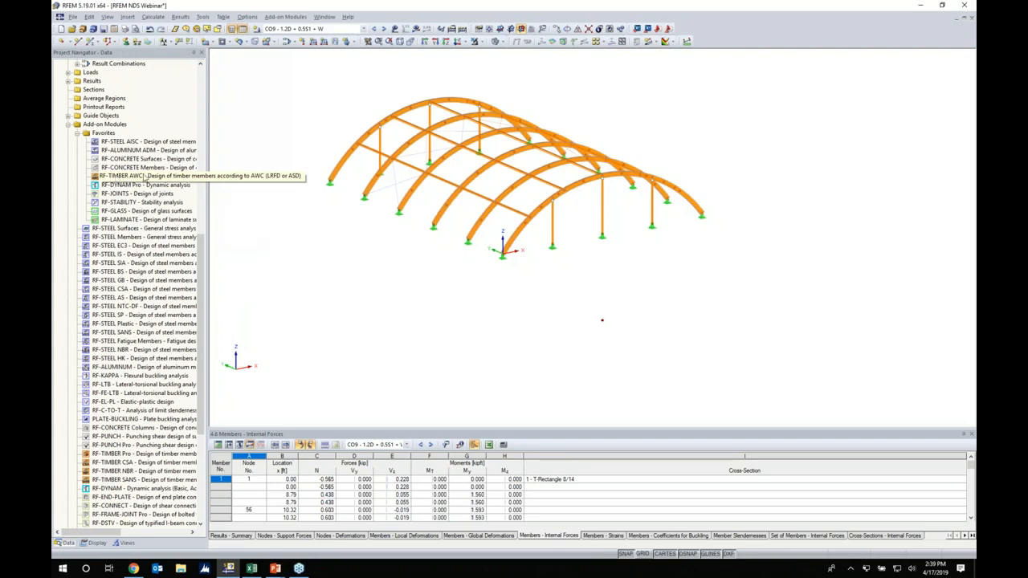
left_click(286, 17)
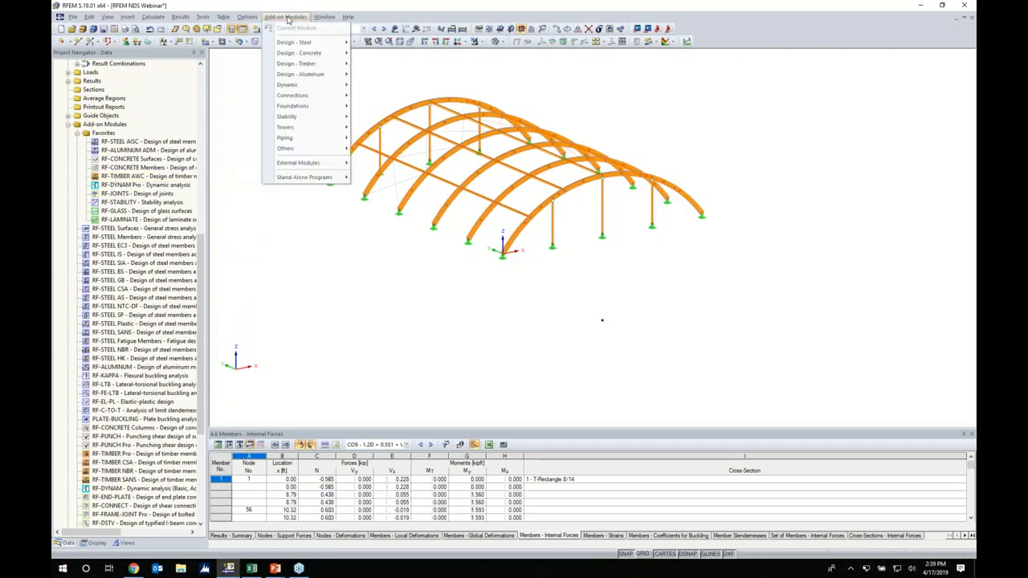
mouse_move(297, 64)
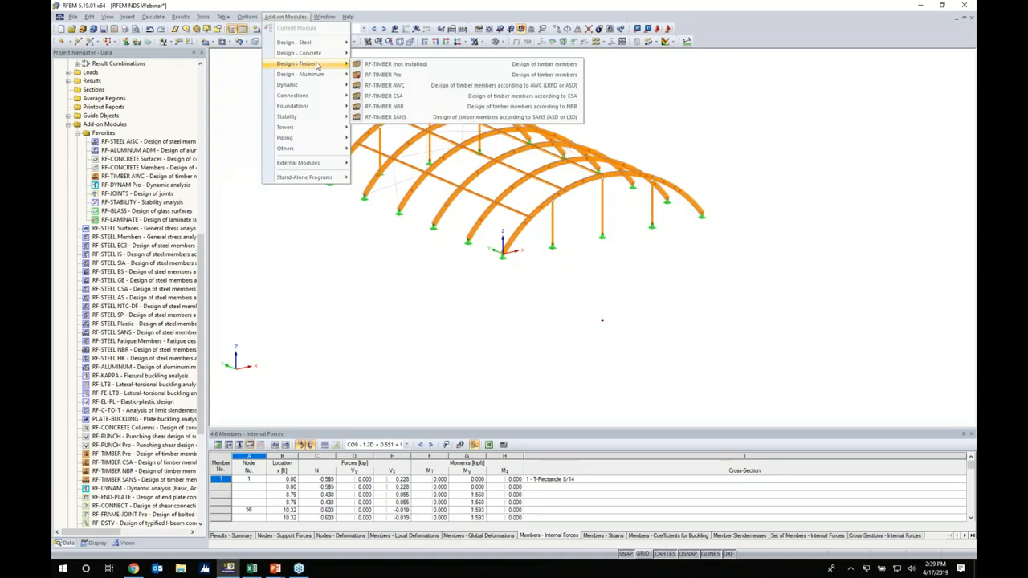
left_click(398, 86)
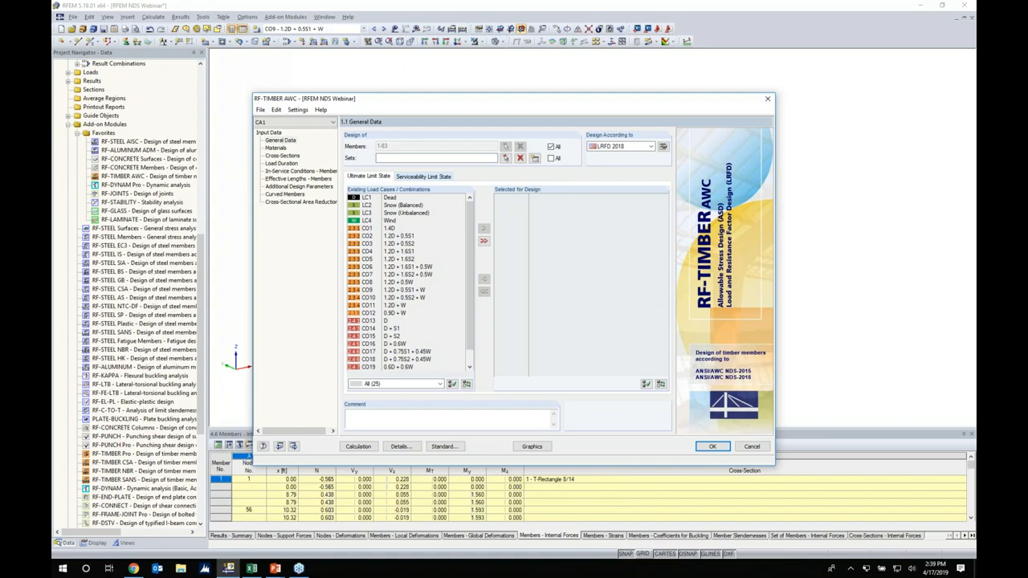
Turn off the design of all members, clear the member list and rename the design case to Columns
left_click(551, 147)
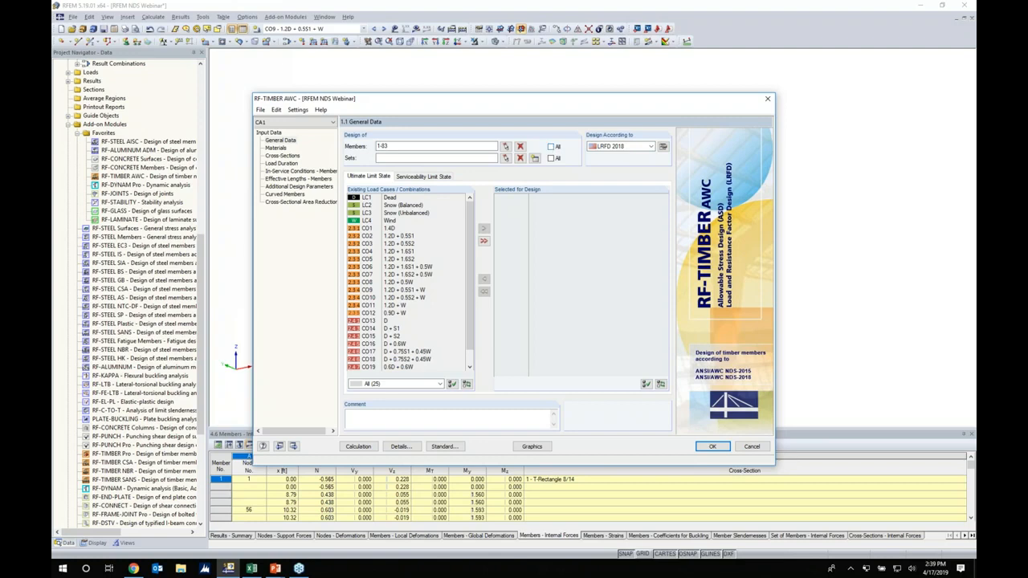
left_click(520, 147)
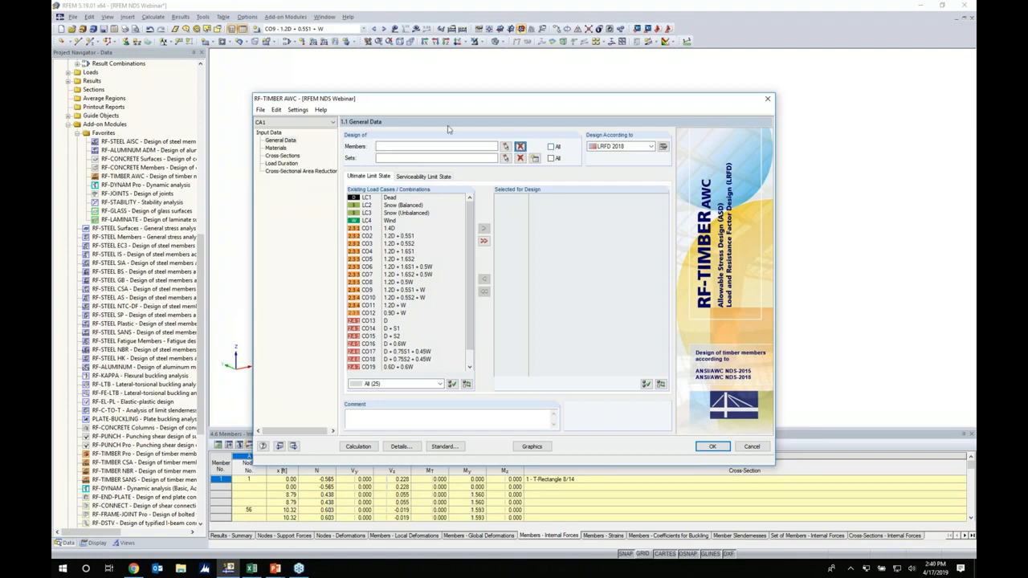
left_click(275, 111)
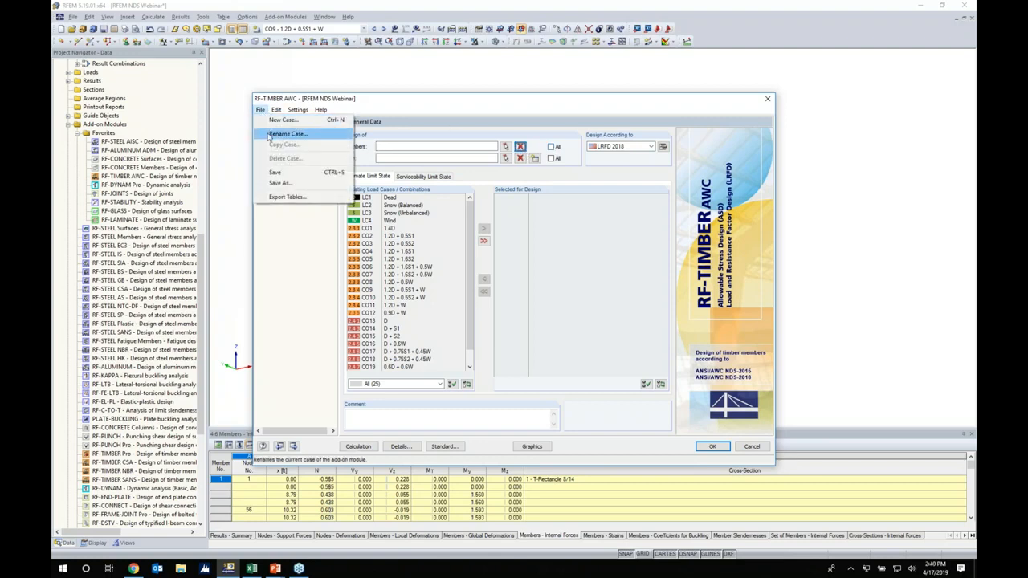
left_click(273, 134)
type("Columns")
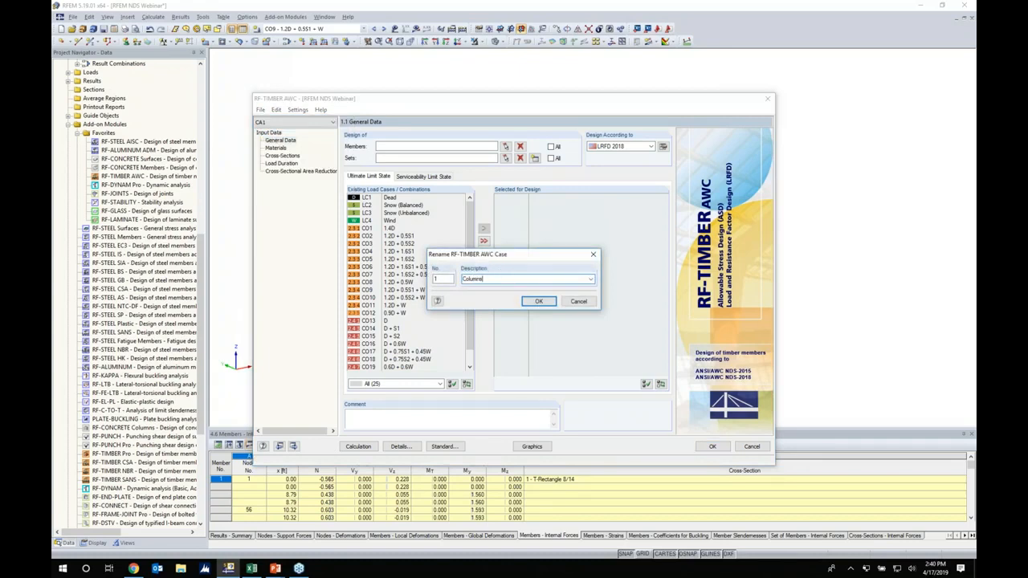
left_click(539, 301)
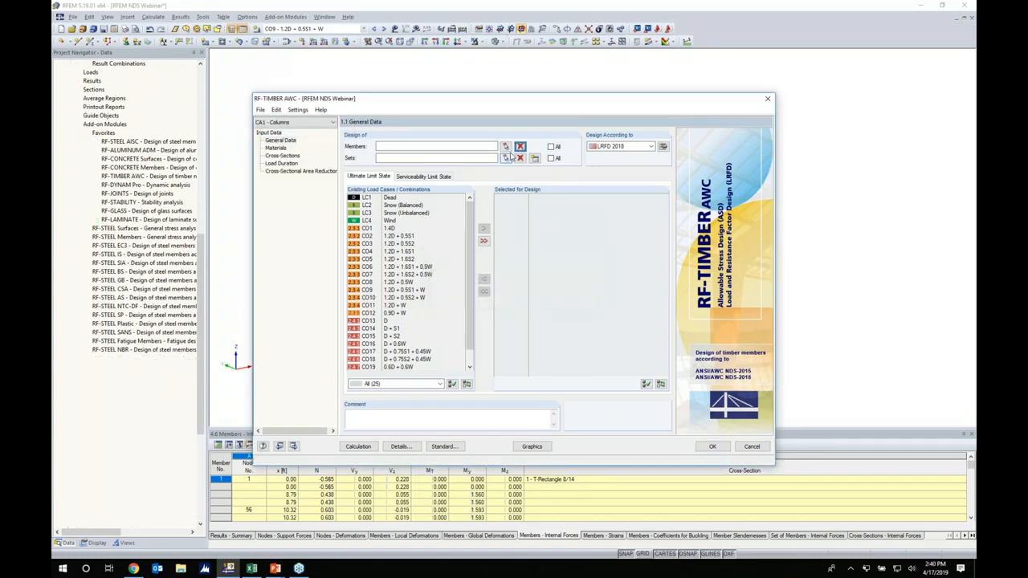
Pick the vertical columns in the model, members 44-49, as the members to design
left_click(505, 146)
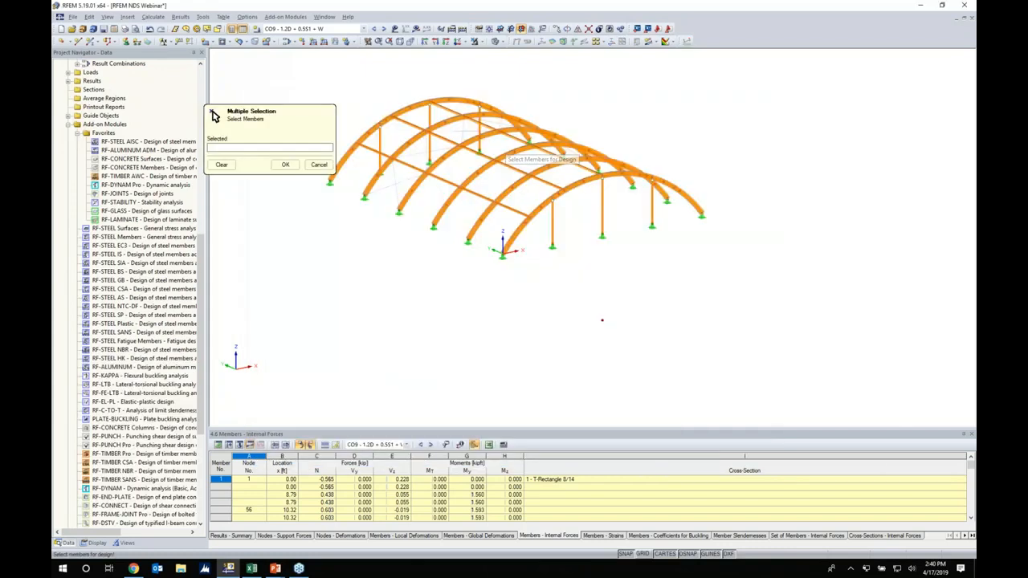
middle_click_drag(471, 225, 433, 197, "ctrl")
scroll(435, 198, "down", 1)
scroll(500, 185, "up", 8)
left_click_drag(665, 254, 377, 177)
middle_click_drag(483, 276, 516, 270, "ctrl")
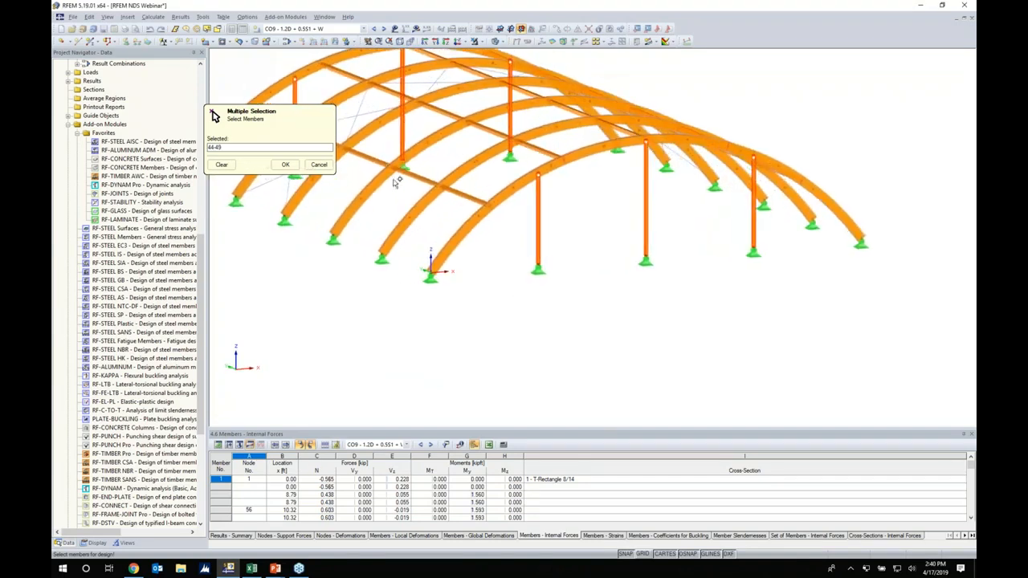
left_click(285, 164)
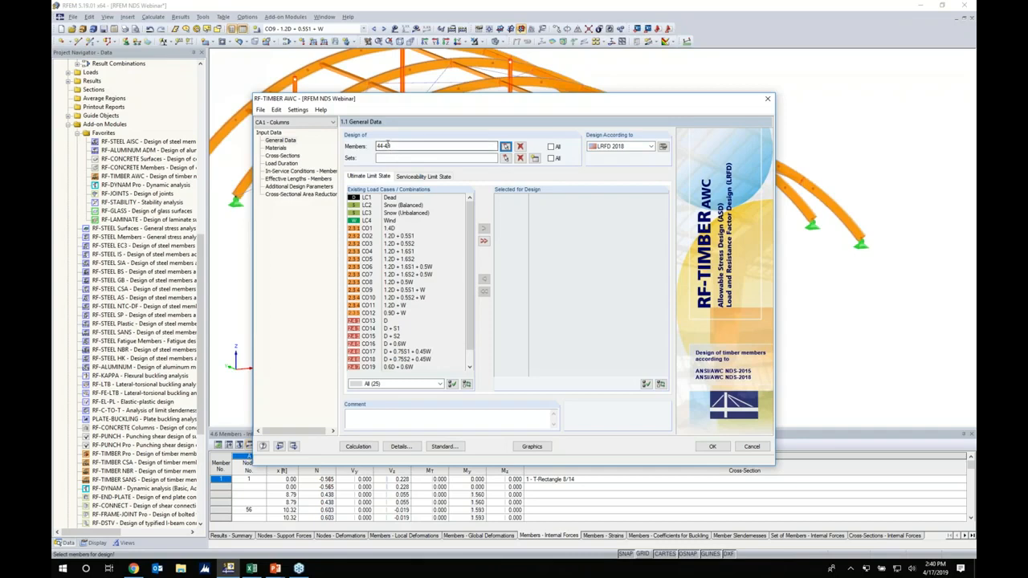
Choose LRFD 2018 as the design standard and assign load combinations CO1 to CO12 to the ultimate limit state design
left_click(615, 147)
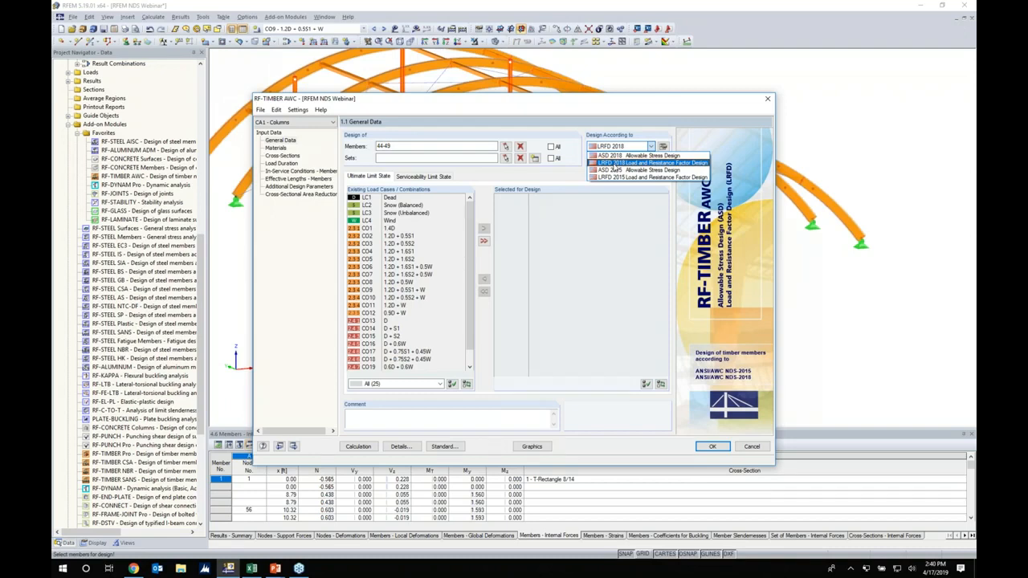
left_click(614, 164)
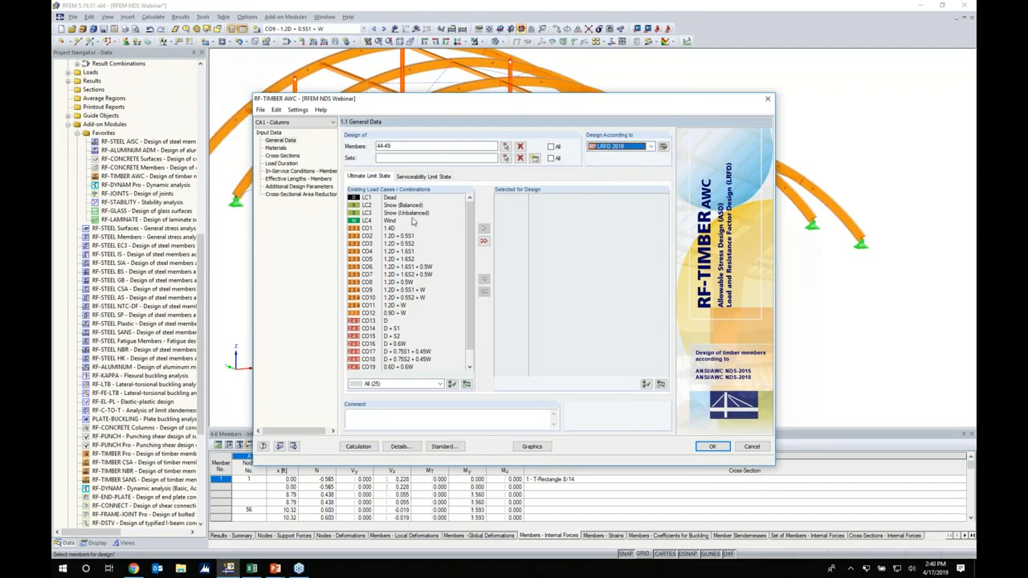
left_click(393, 228)
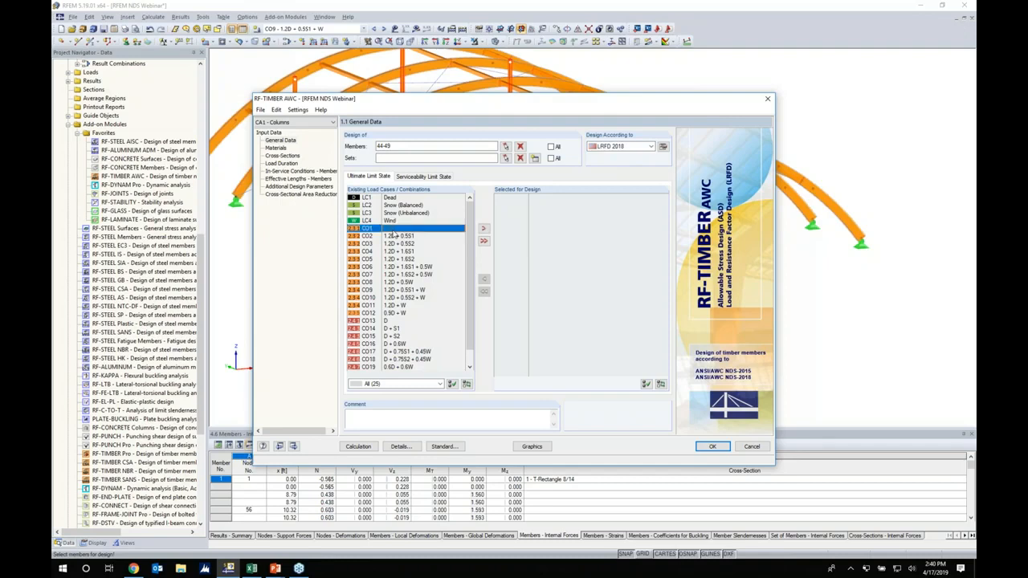
left_click(383, 313, "shift")
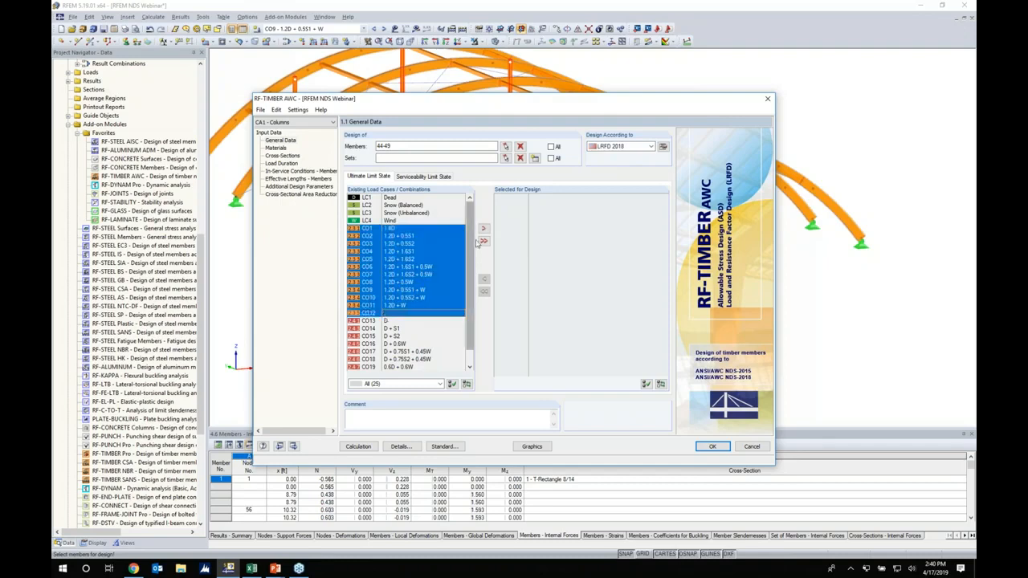
left_click(483, 229)
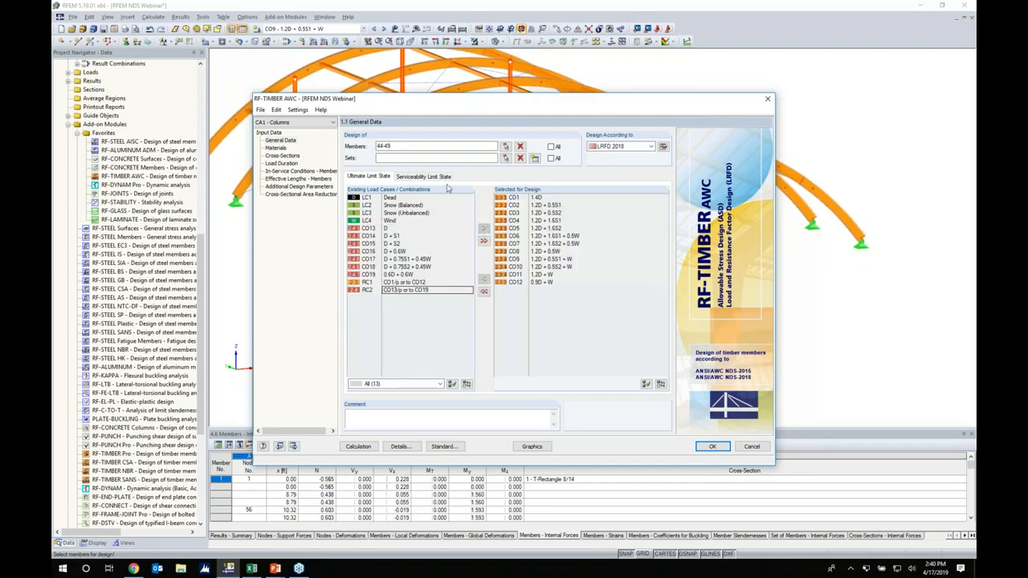
Assign load combinations CO13 to CO19 to the serviceability limit state design
left_click(438, 176)
scroll(411, 265, "down", 1)
left_click(393, 306)
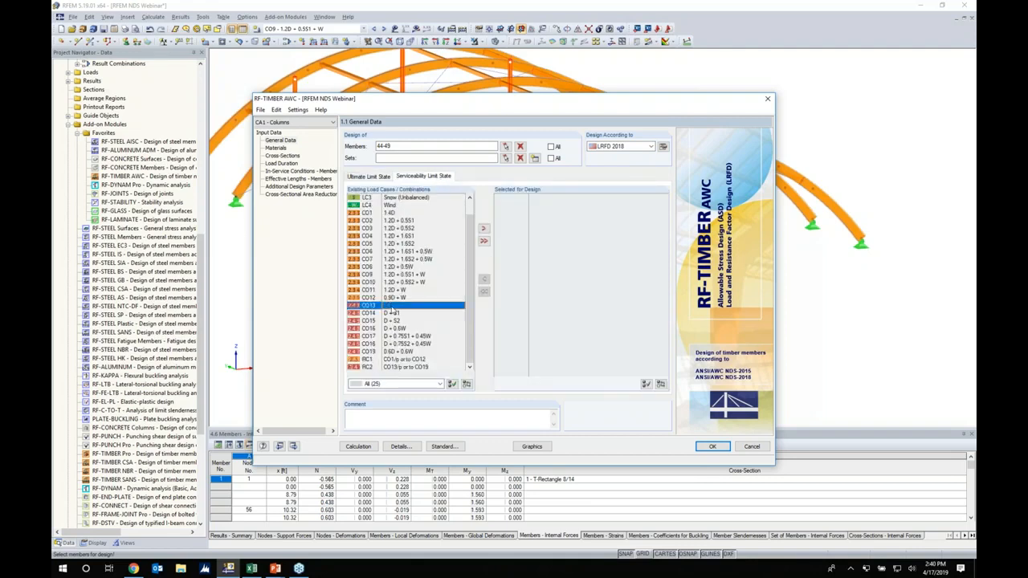
left_click(394, 351, "shift")
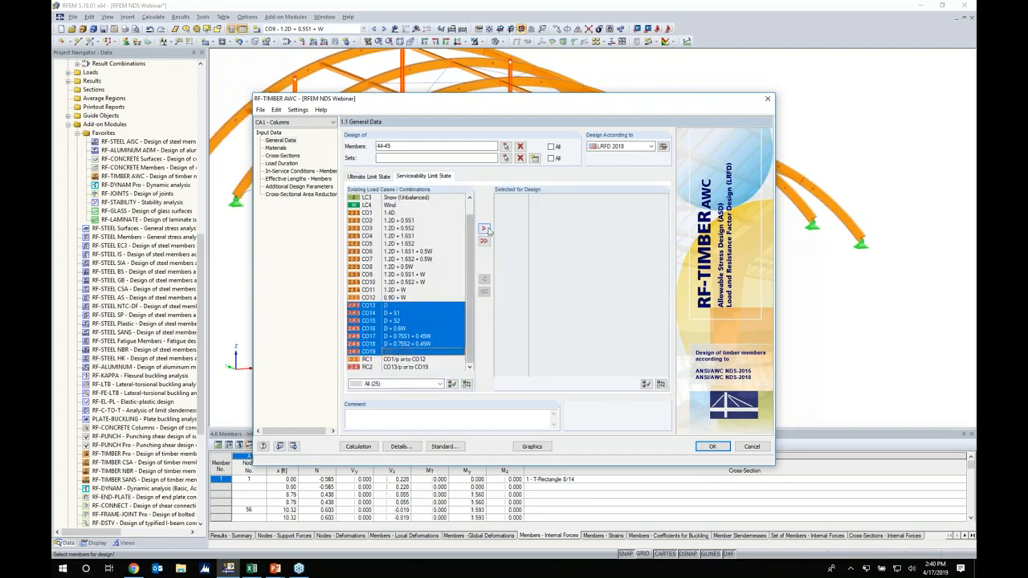
left_click(482, 228)
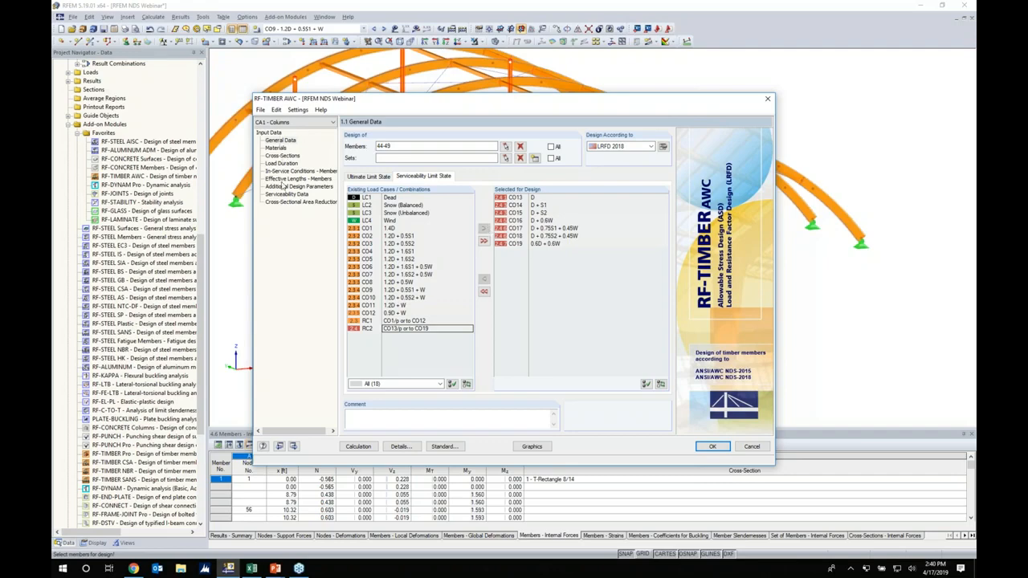
Review the glulam material's design properties and the T-Rectangle 5/5 cross-section used by the columns
left_click(275, 150)
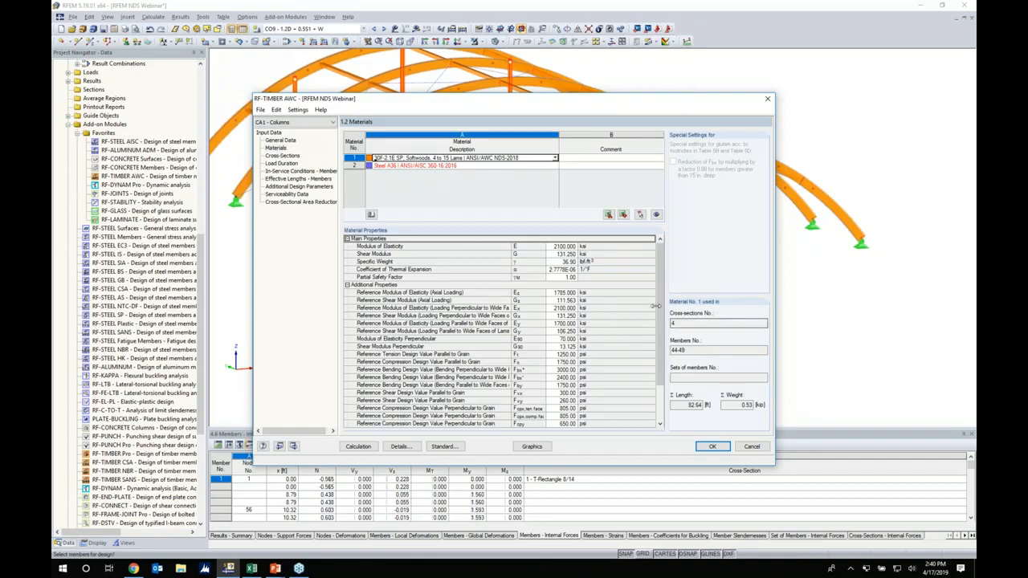
scroll(466, 285, "down", 2)
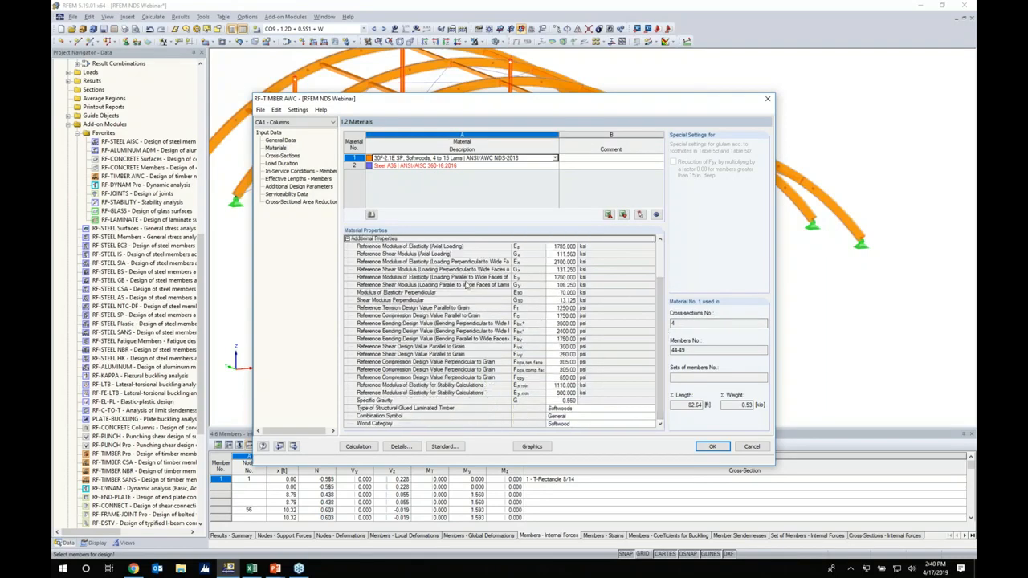
left_click(282, 155)
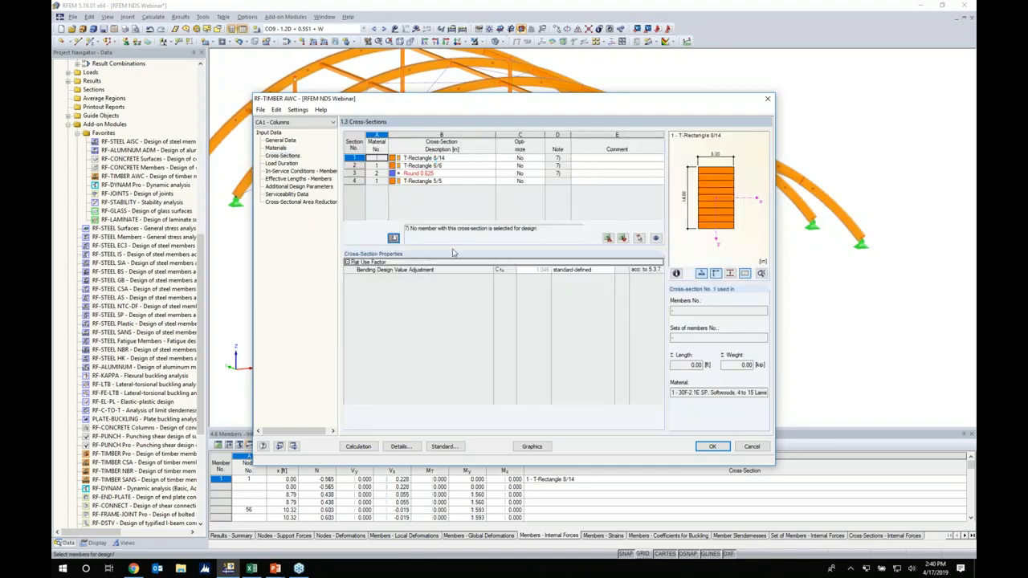
left_click(444, 180)
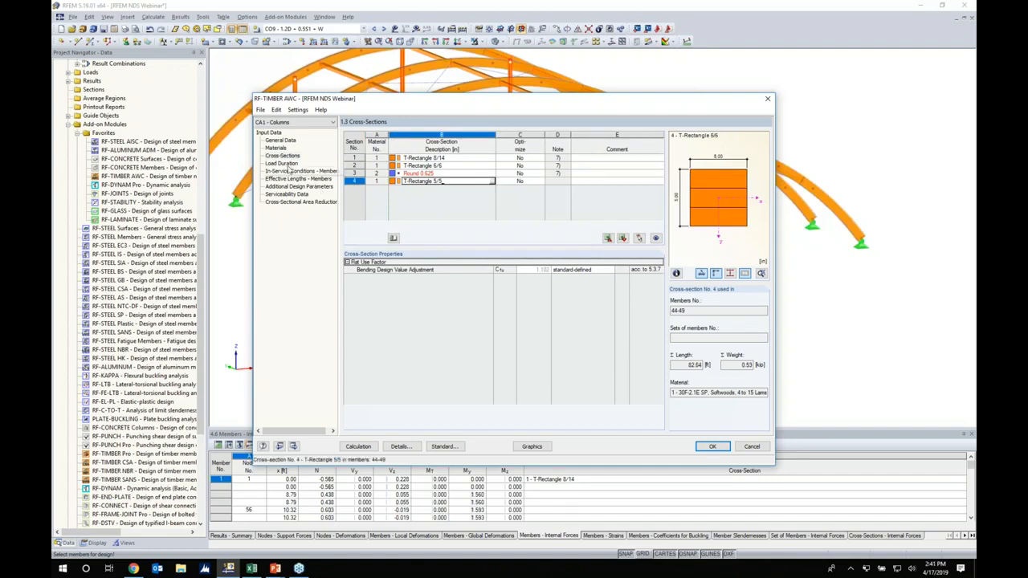
Review the load duration factors for the load combinations and the general and other adjustment factors of the NDS-2018 standard
left_click(282, 163)
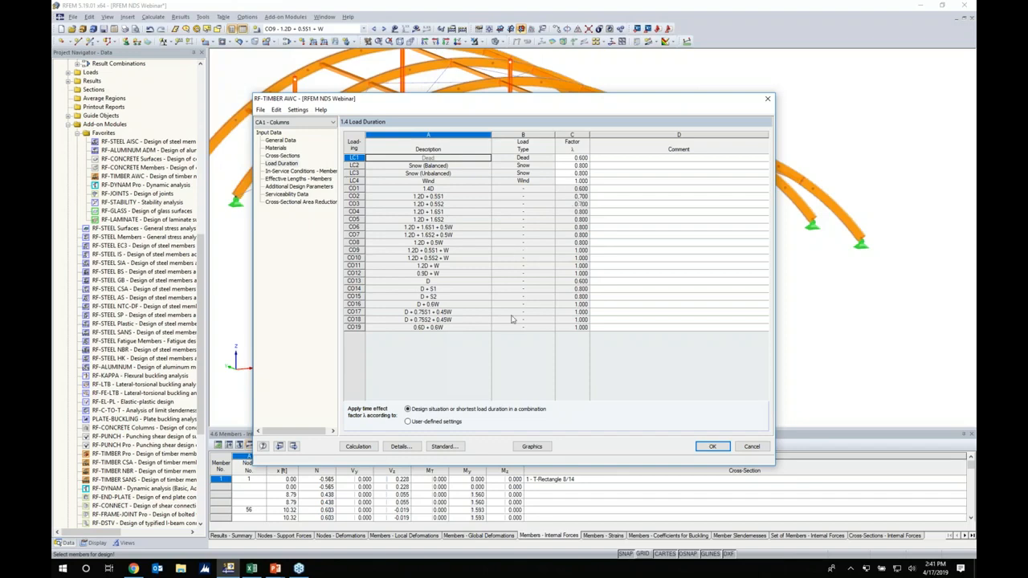
left_click(448, 448)
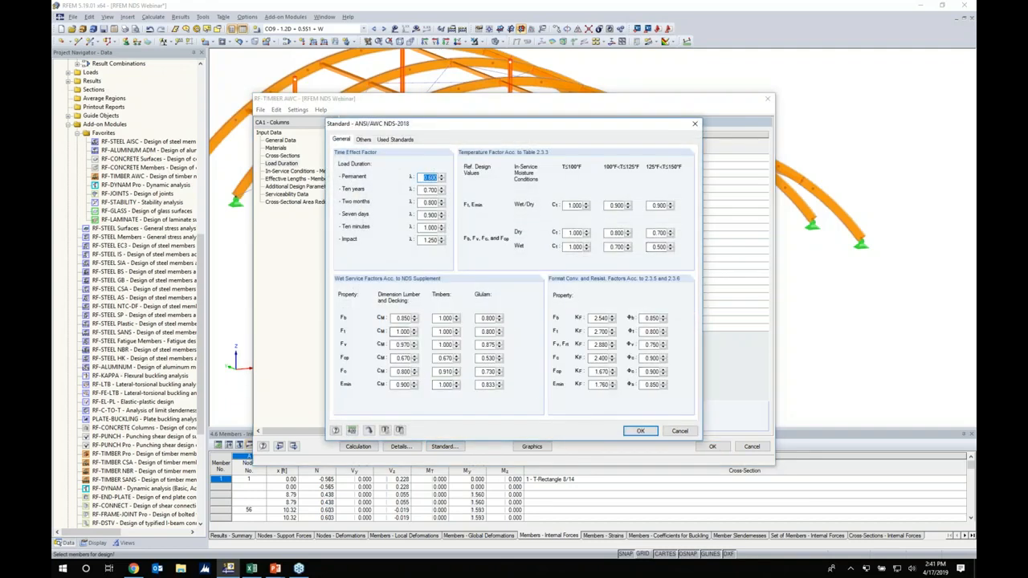
left_click(364, 139)
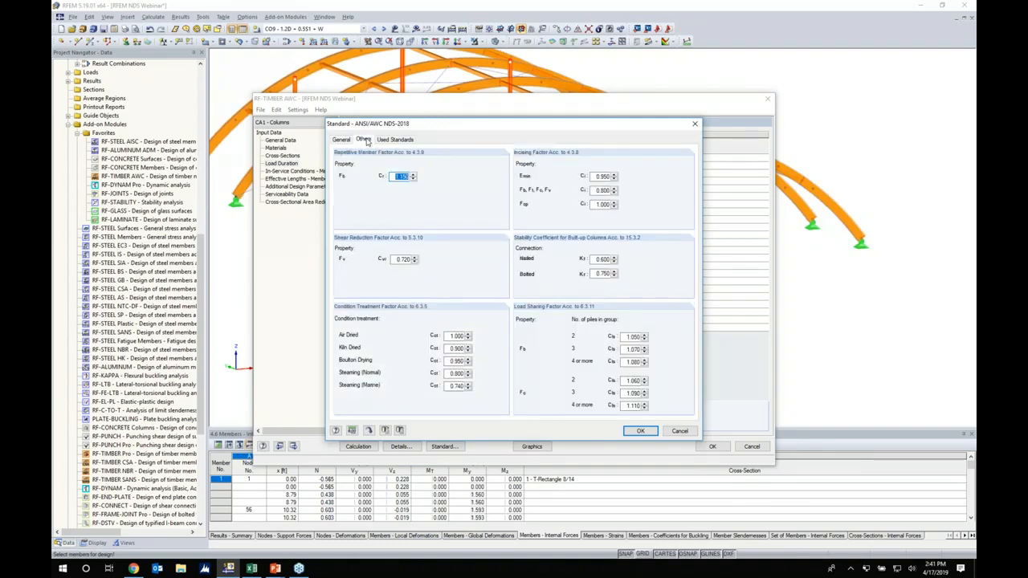
left_click(344, 140)
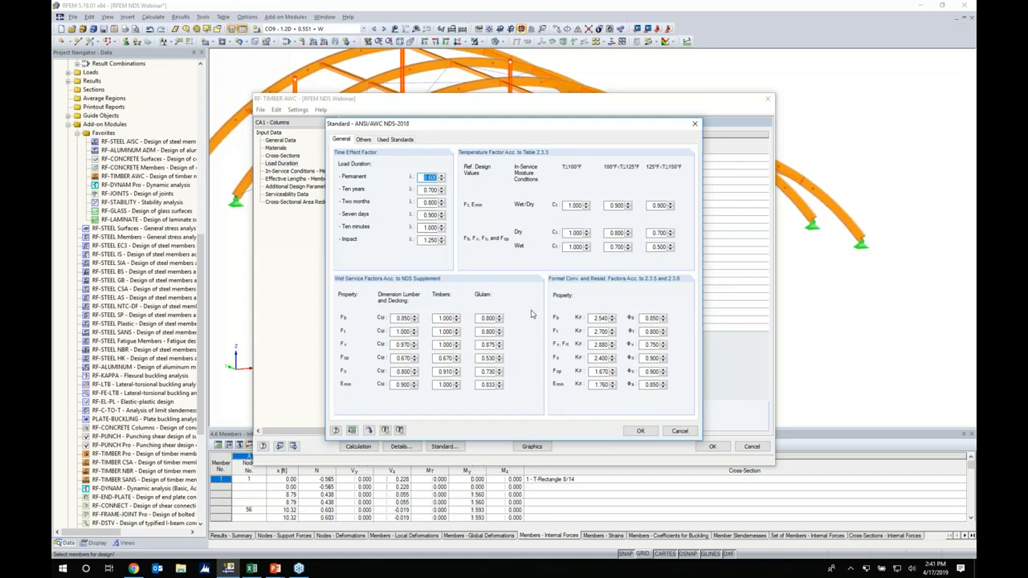
left_click(678, 431)
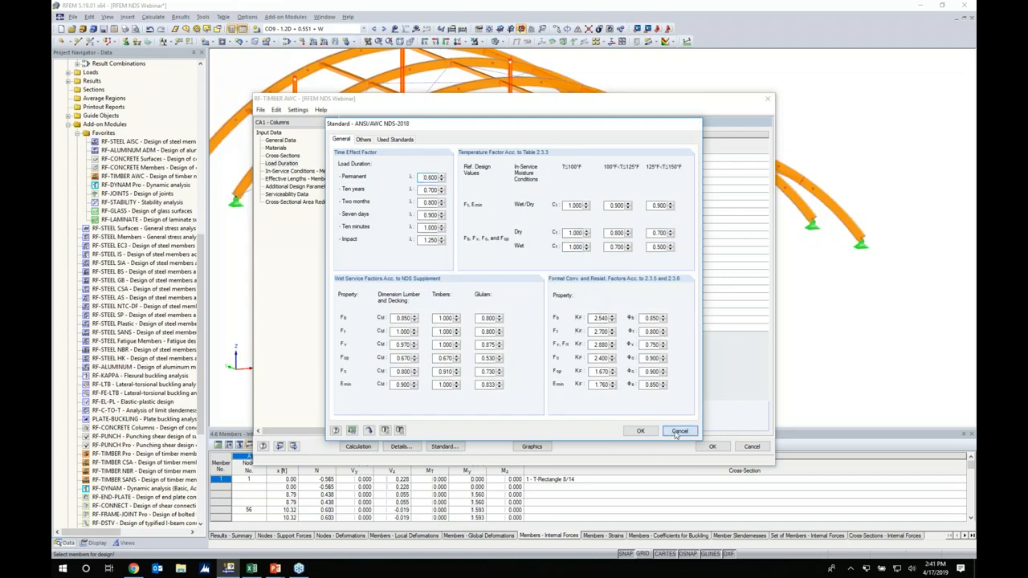
Check the in-service conditions of the columns, including the moisture service condition options for member 44
left_click(295, 171)
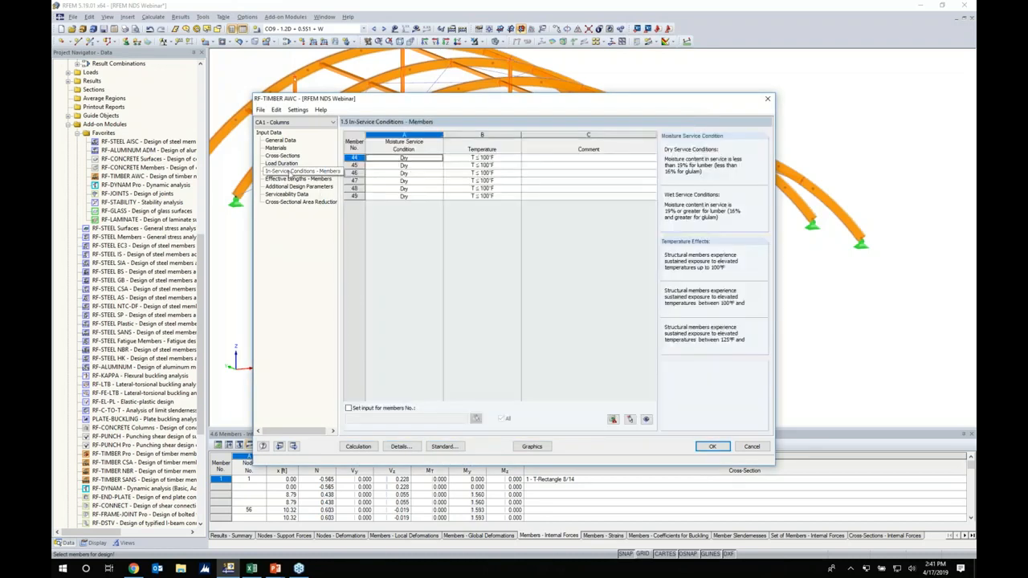
left_click(424, 162)
left_click(440, 159)
left_click(440, 162)
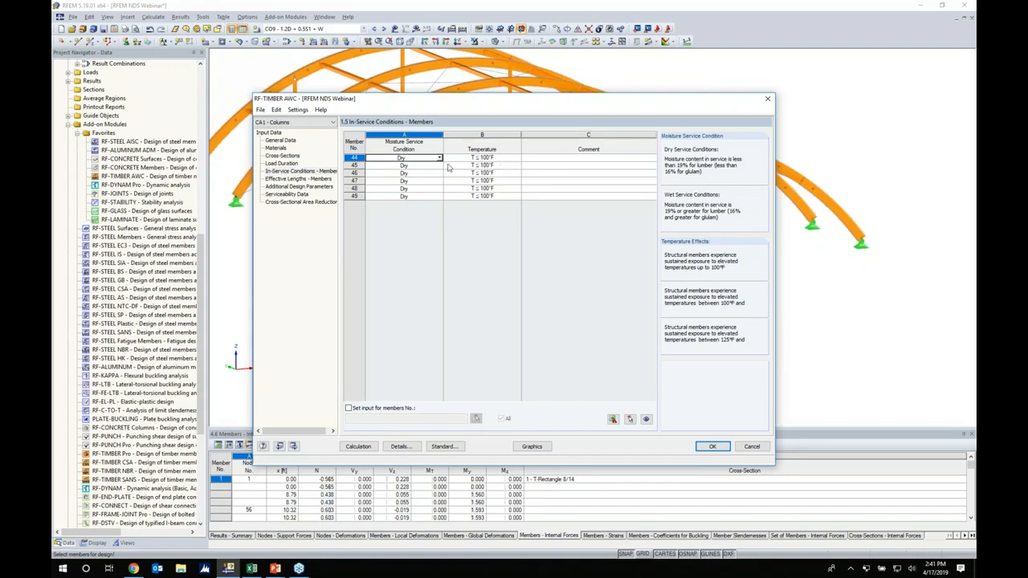
Review the columns' effective lengths and buckling settings and compare them with the columns in the model
left_click(296, 179)
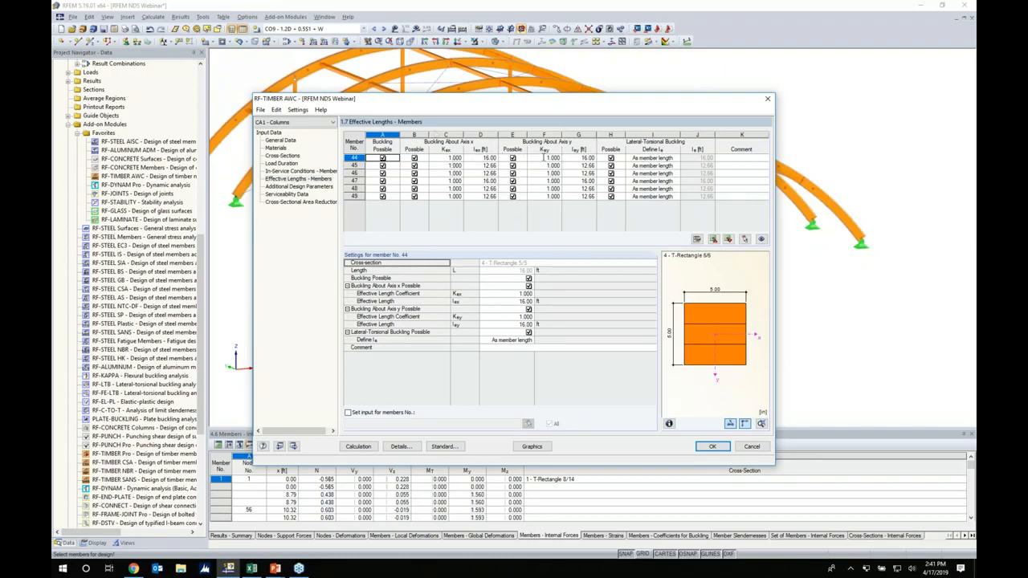
left_click_drag(613, 101, 634, 265)
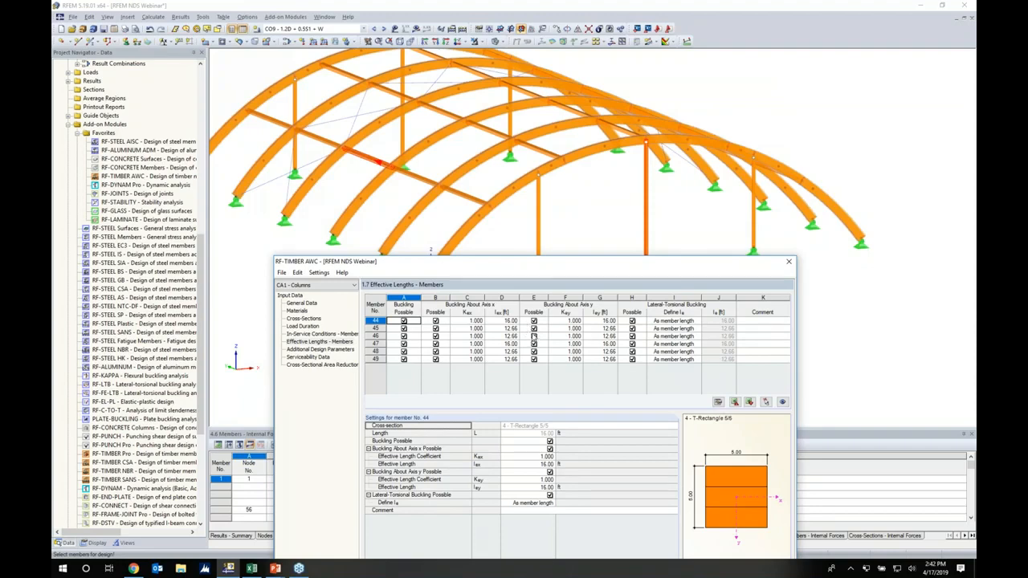
left_click_drag(528, 265, 523, 140)
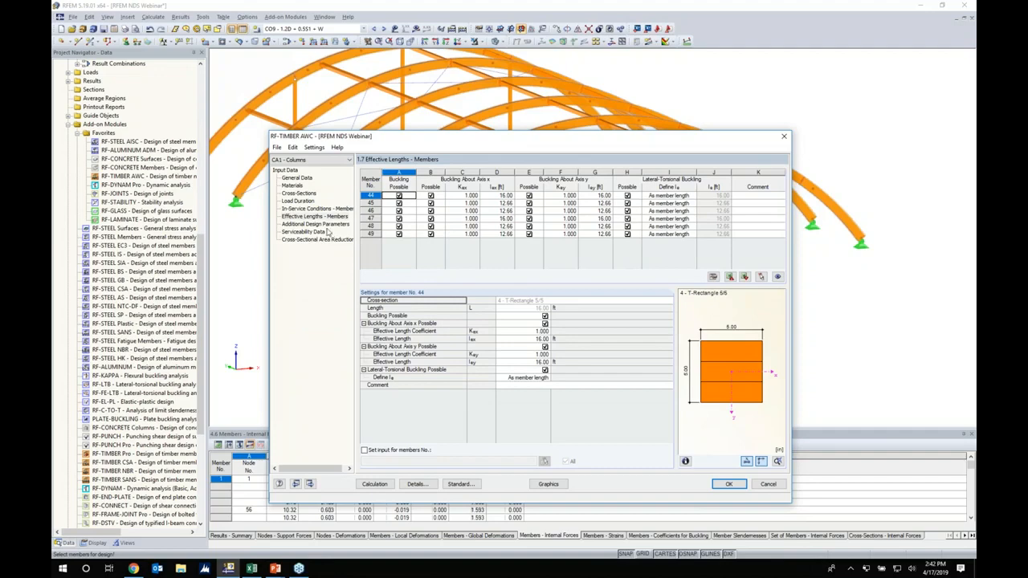
Review the additional design parameters of the columns and the shear reduction factor options for member 46
left_click(325, 224)
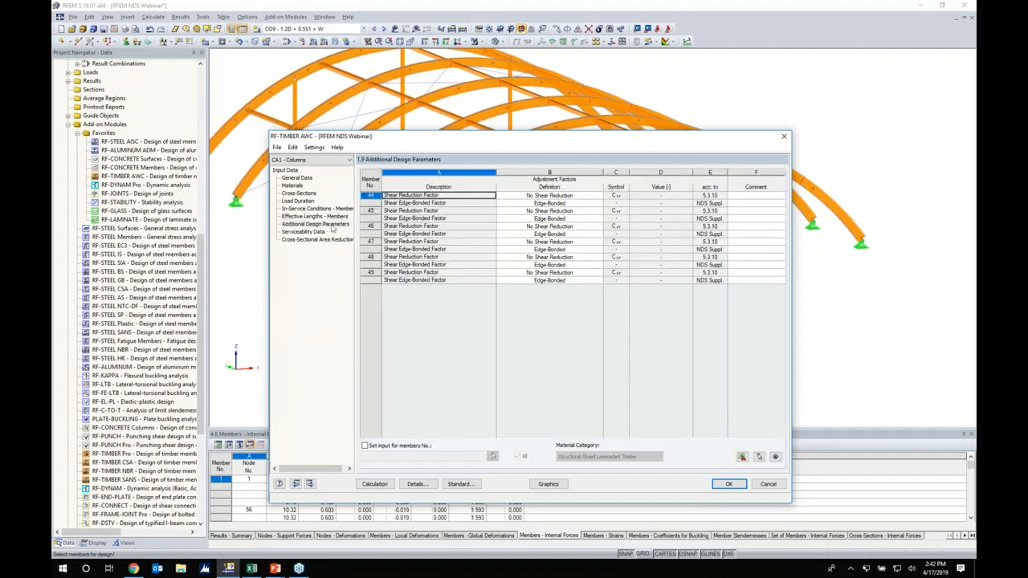
left_click(530, 227)
left_click(599, 227)
left_click(599, 228)
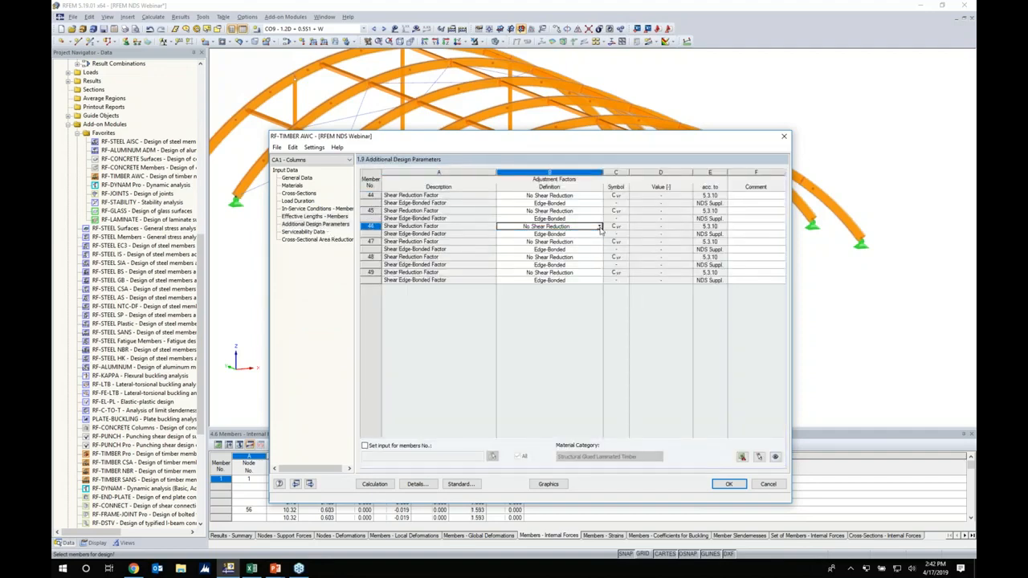
Add columns 44-49 to the serviceability data as individual members by selecting them in the model
left_click(313, 231)
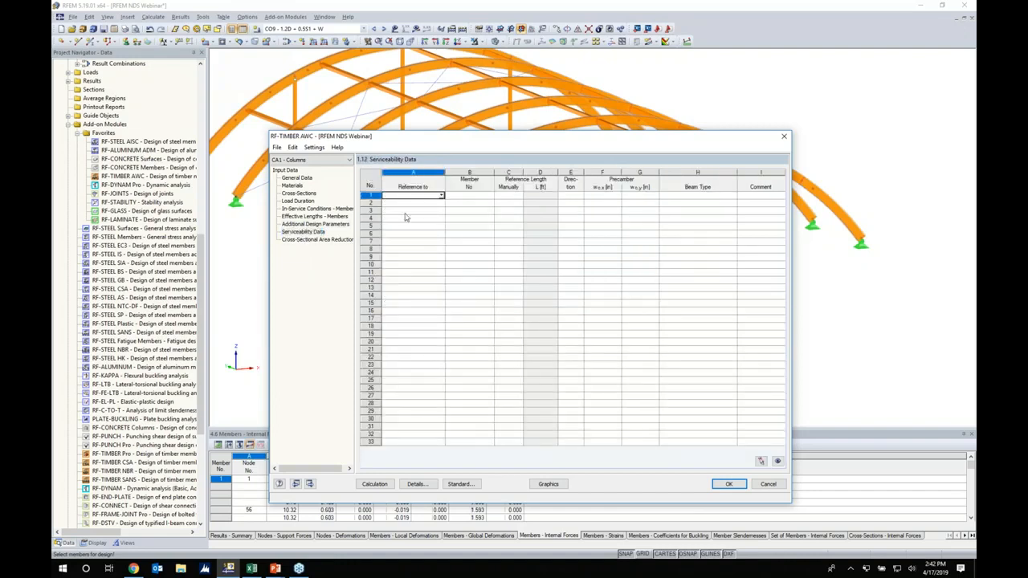
left_click(441, 196)
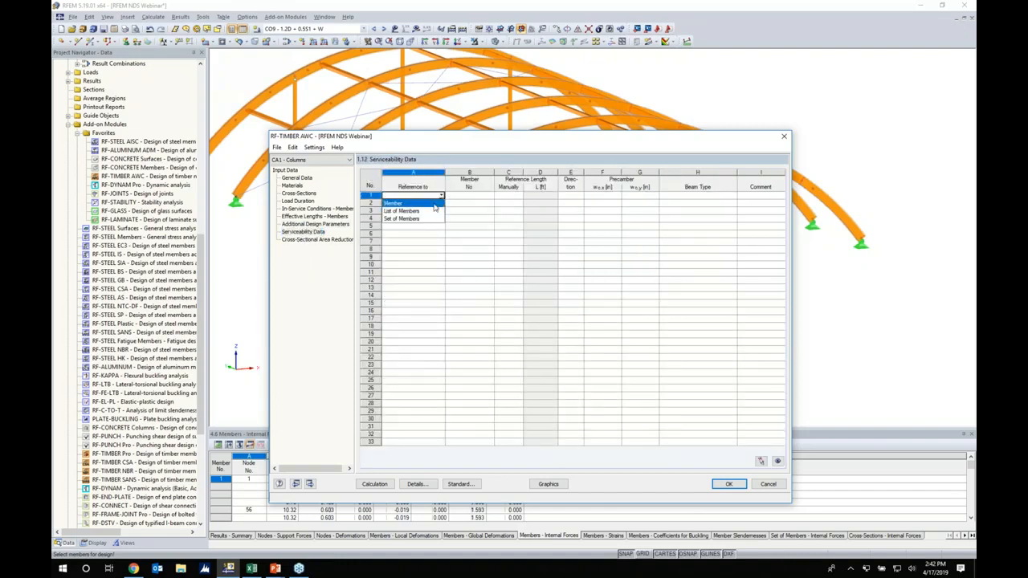
left_click(433, 205)
key("Tab")
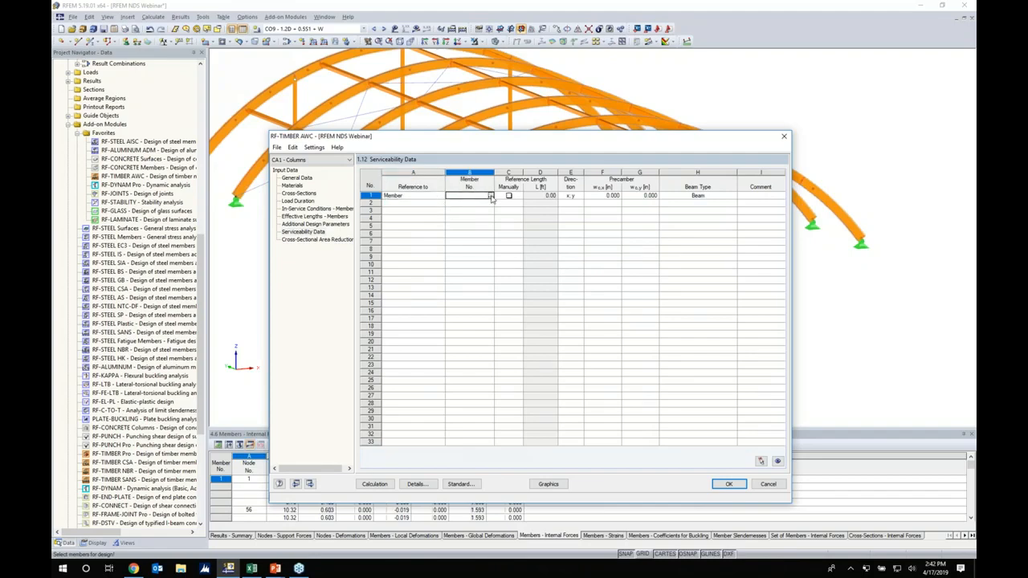
left_click(490, 196)
middle_click_drag(642, 296, 602, 264, "ctrl")
left_click_drag(687, 264, 402, 175)
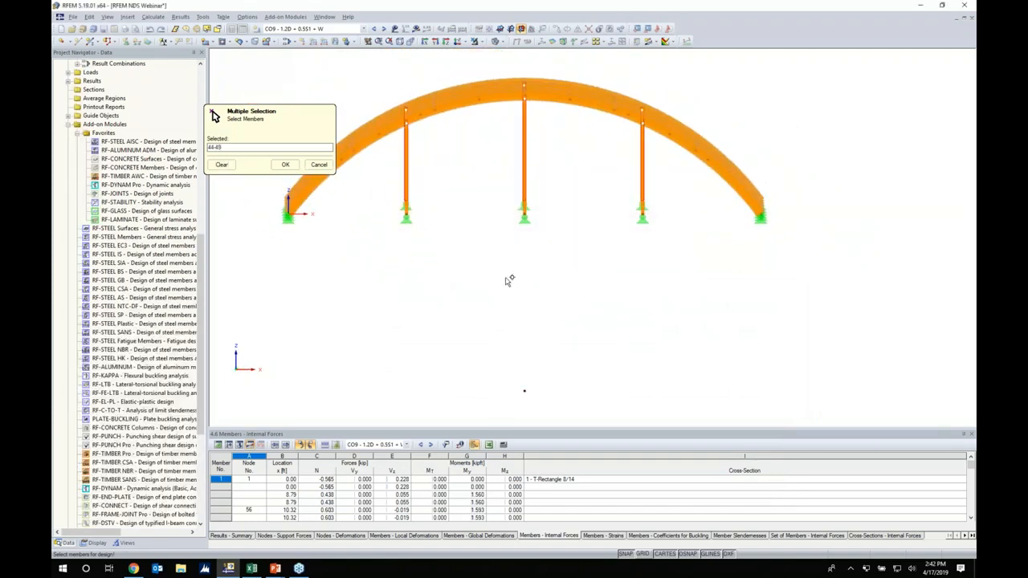
middle_click_drag(507, 278, 515, 278, "ctrl")
left_click(291, 165)
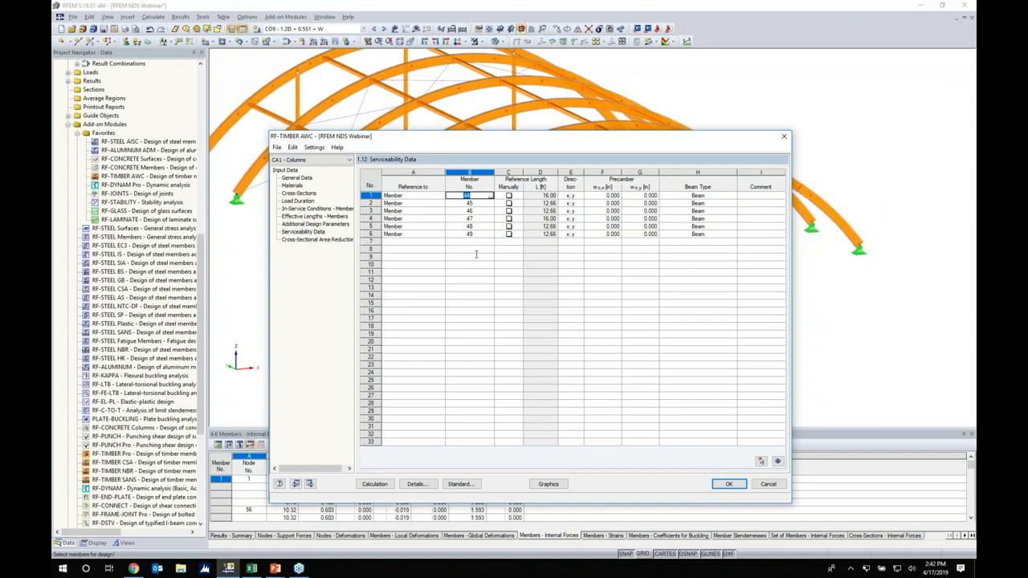
Review the design details for resistance and the serviceability deflection limits, keeping the settings as they are
left_click(416, 485)
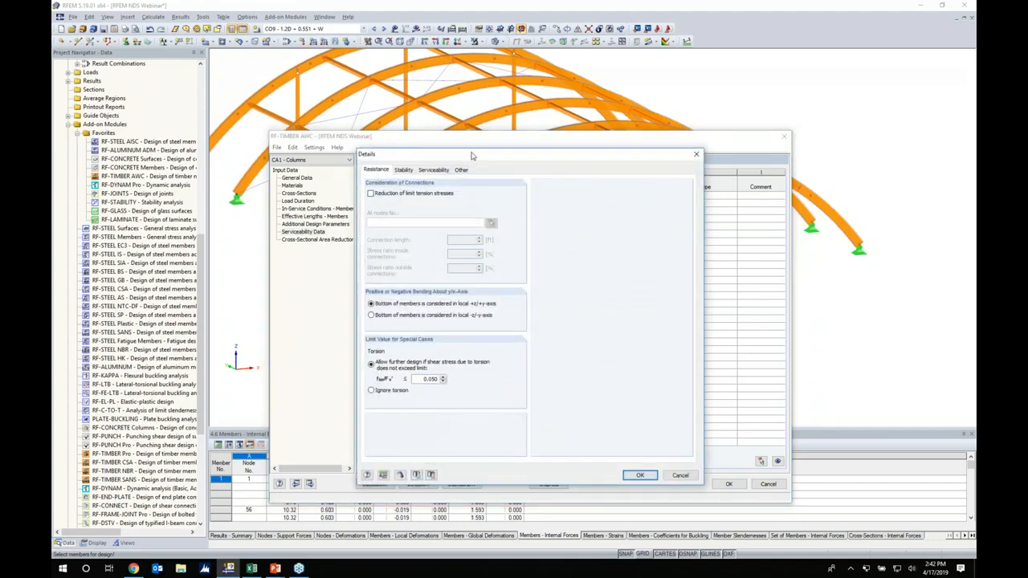
left_click_drag(473, 157, 473, 138)
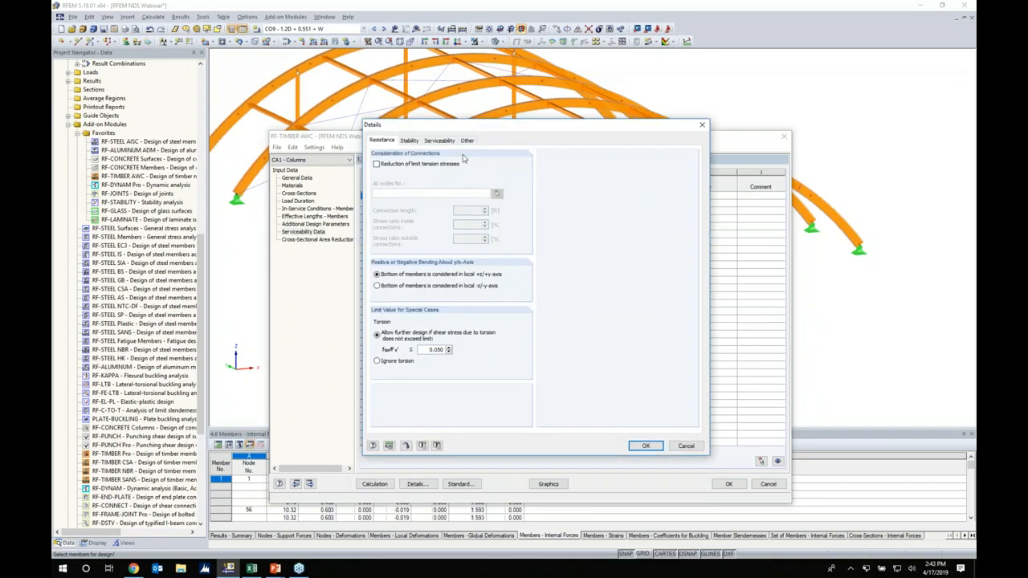
left_click(443, 141)
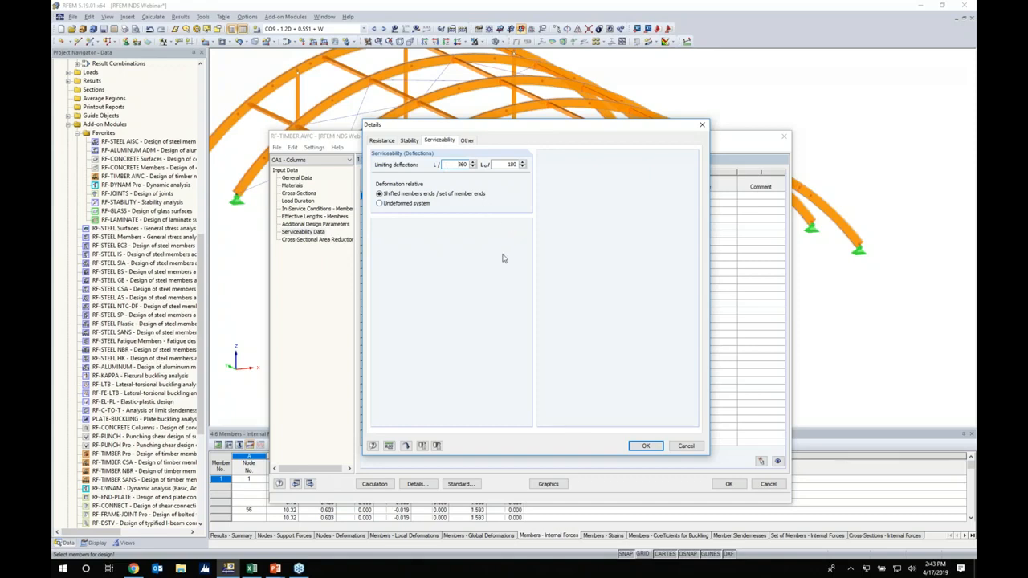
left_click(644, 445)
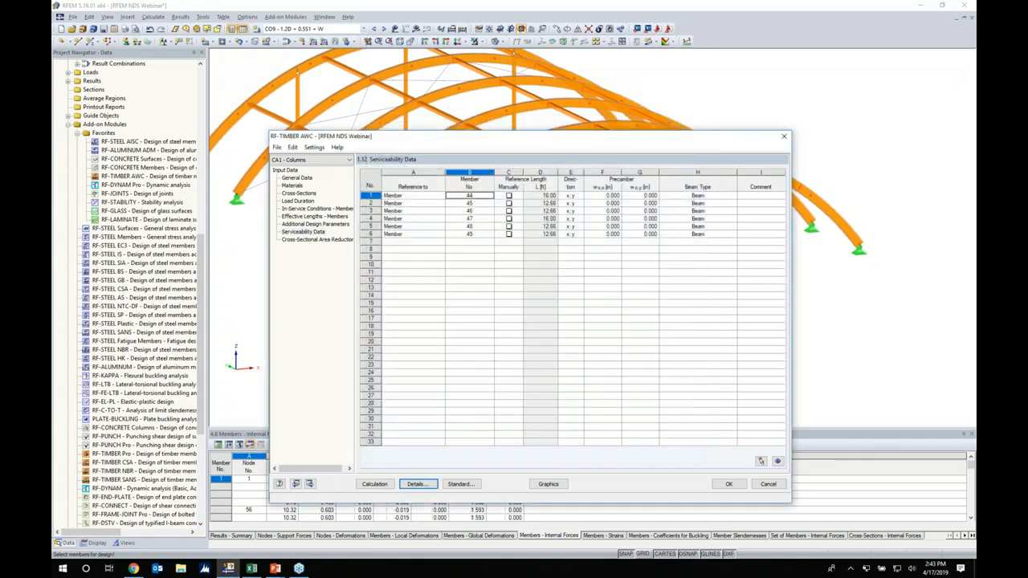
Try a member entry in the cross-sectional area reduction to examine its notch settings, and delete the entry
left_click(316, 240)
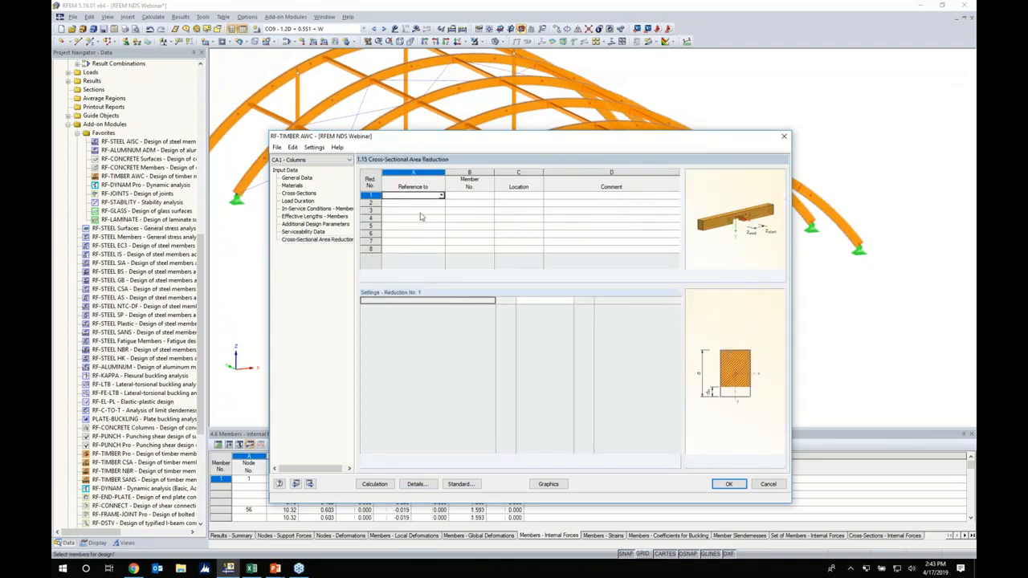
left_click(441, 196)
left_click(438, 203)
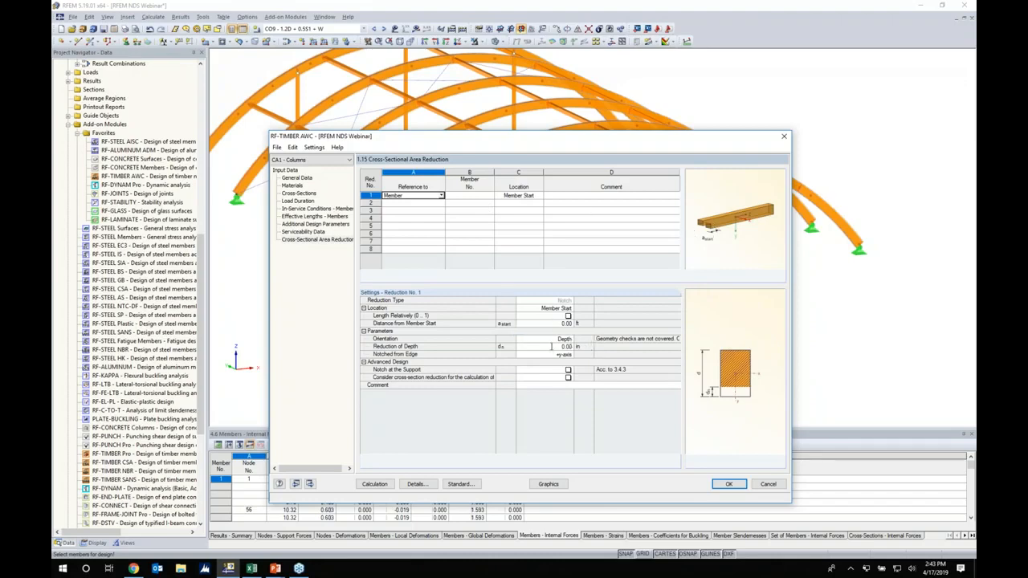
left_click(371, 196)
key("Delete")
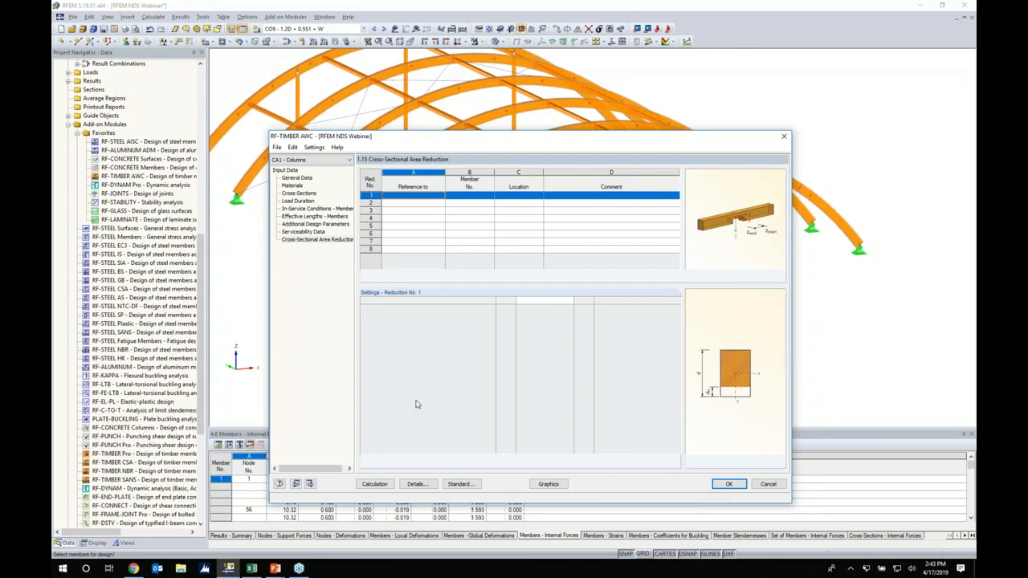
Run the column design calculation and review the design ratios by load case and by cross-section
left_click(379, 483)
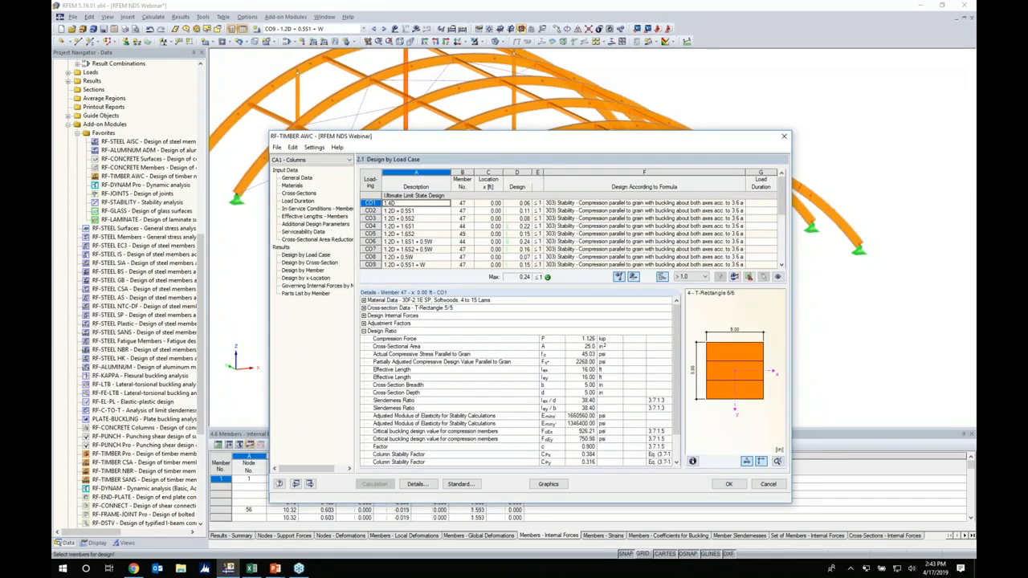
left_click_drag(511, 142, 503, 116)
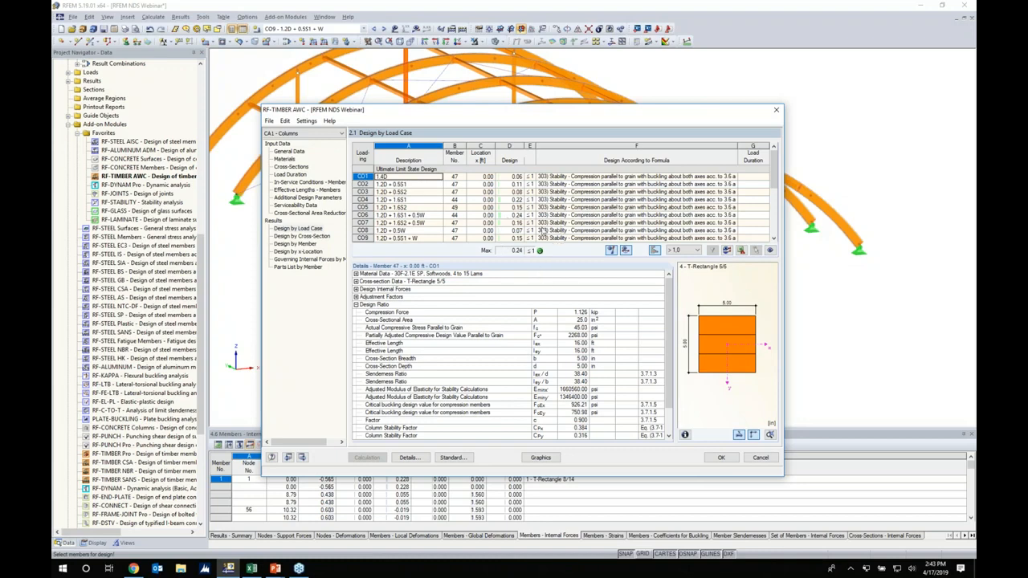
left_click(318, 237)
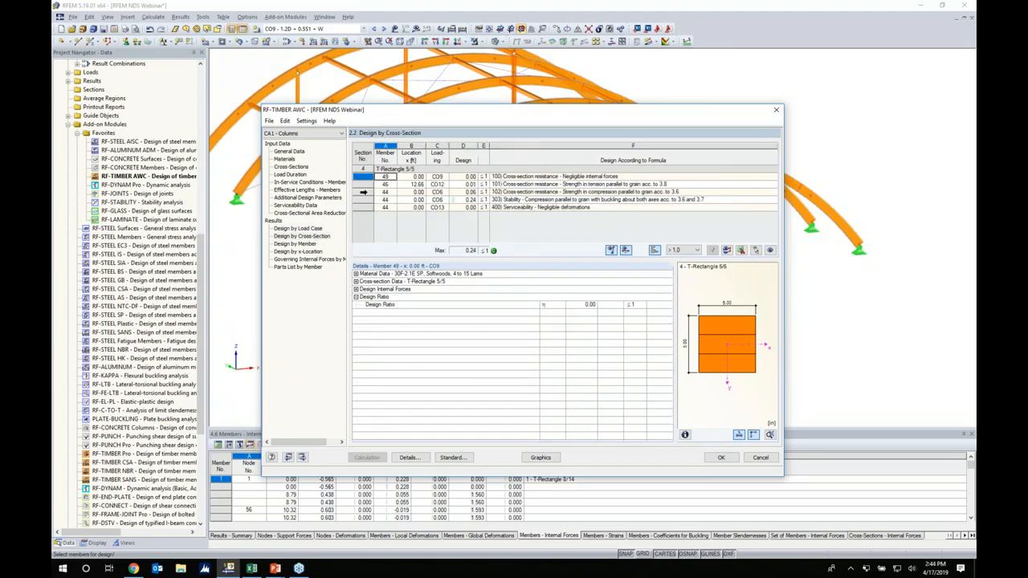
Review the design results by member, locating the strength, stability and serviceability checks of members 44 and 45 in the model
left_click(308, 244)
left_click_drag(462, 115, 461, 336)
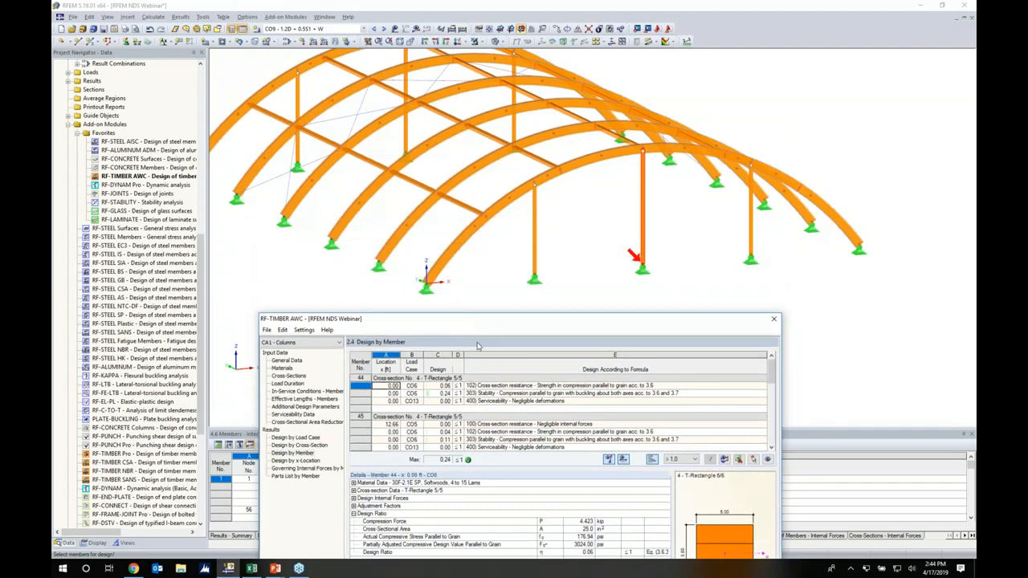
left_click(490, 393)
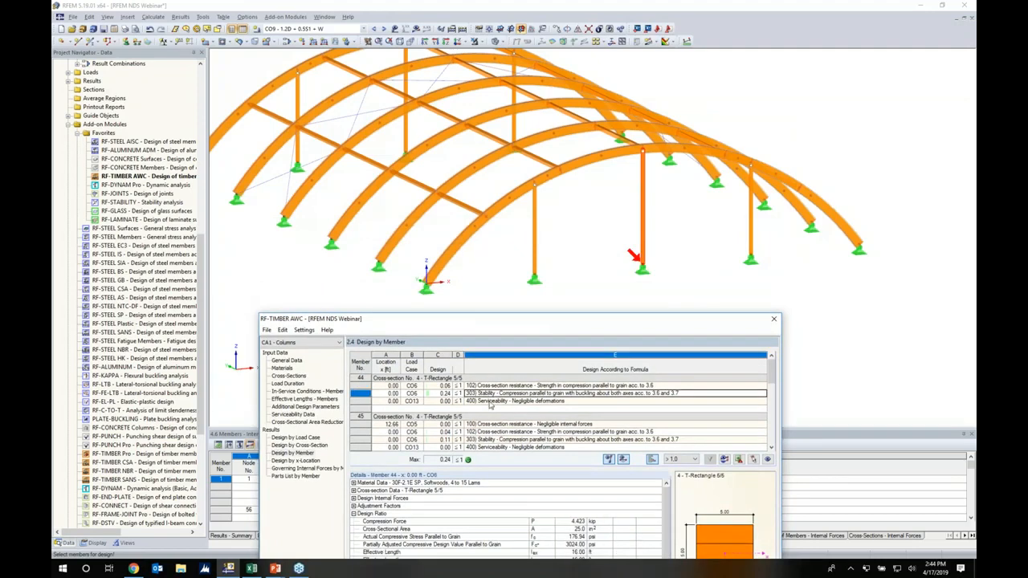
left_click(490, 432)
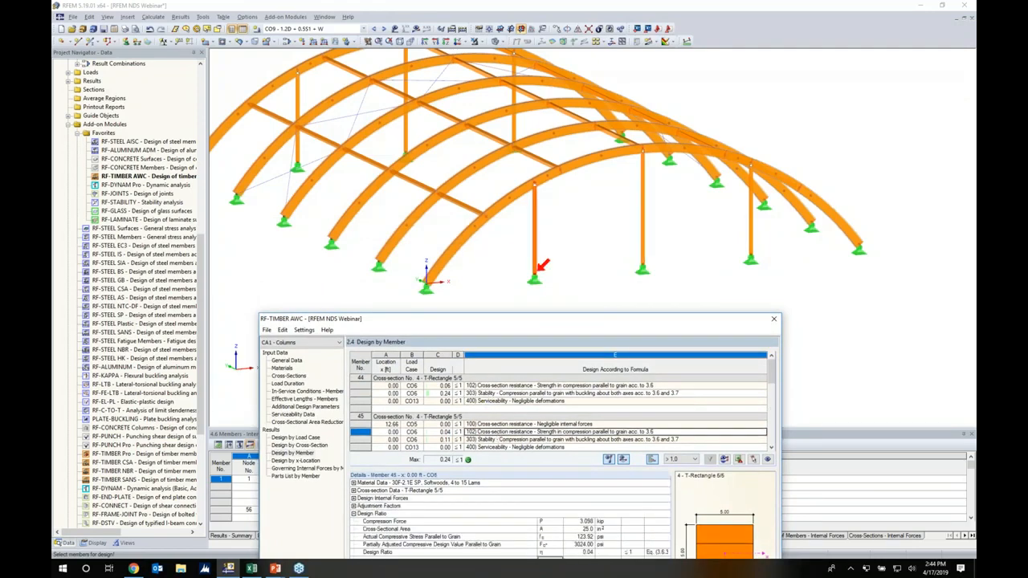
scroll(558, 409, "down", 1)
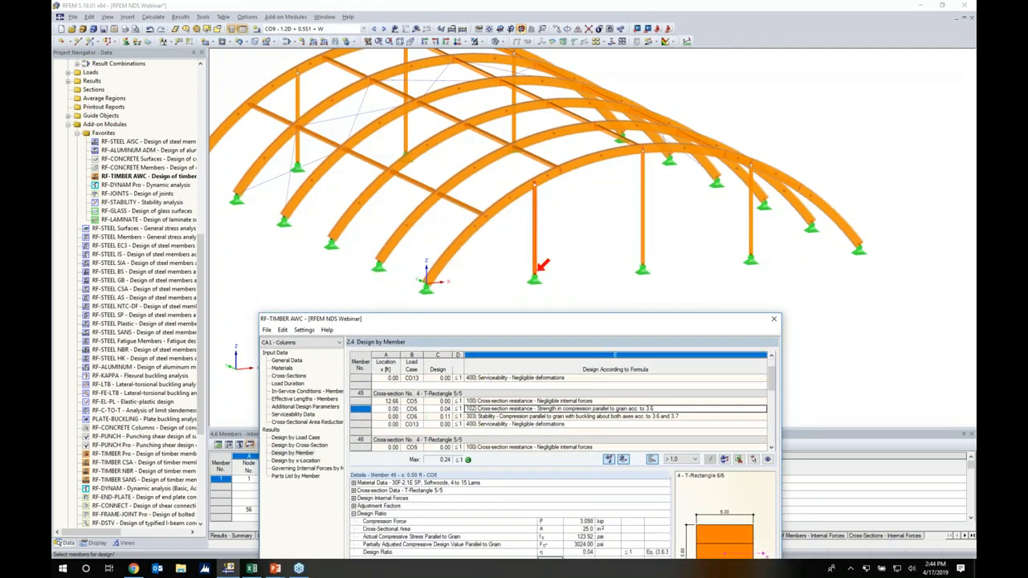
left_click(512, 417)
left_click(513, 380)
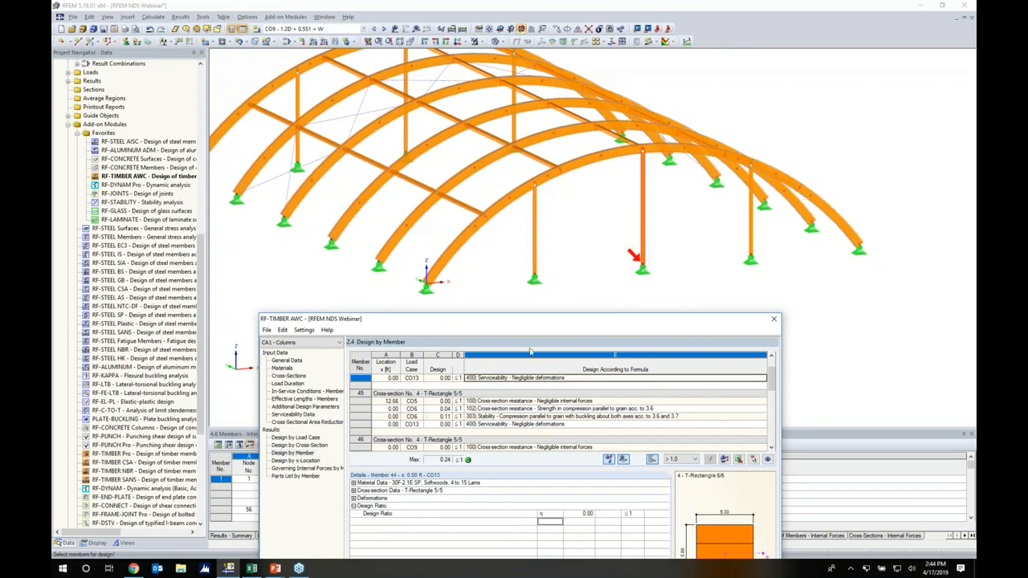
Examine the design ratio details of member 45's compression stability check with buckling about both axes
left_click_drag(562, 319, 577, 123)
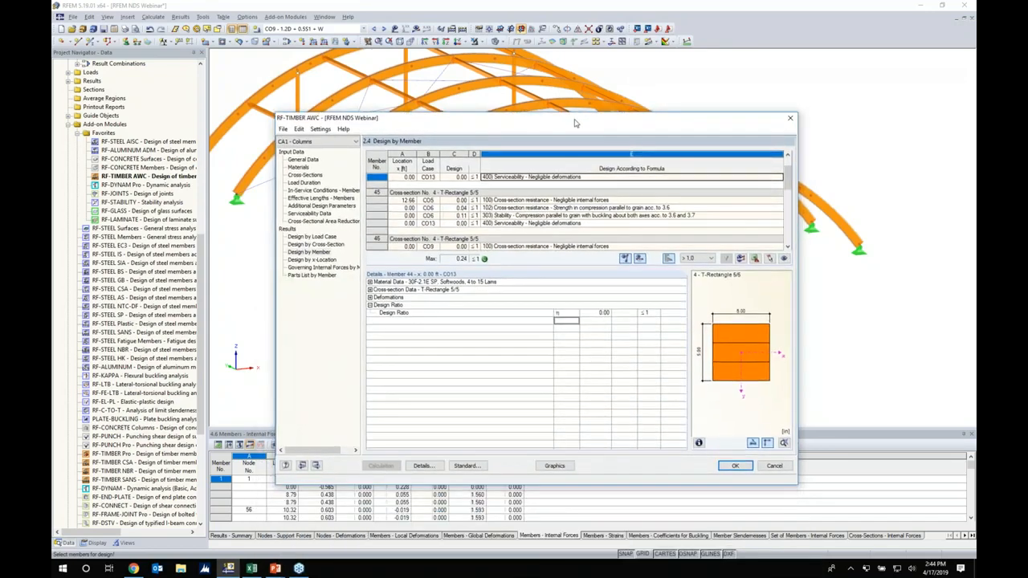
left_click(516, 215)
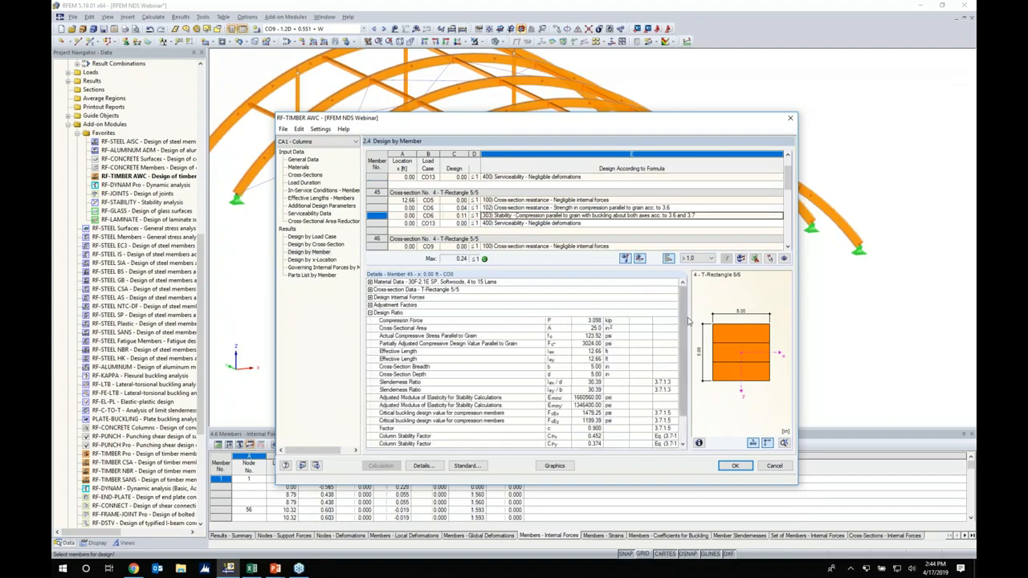
scroll(682, 321, "down", 1)
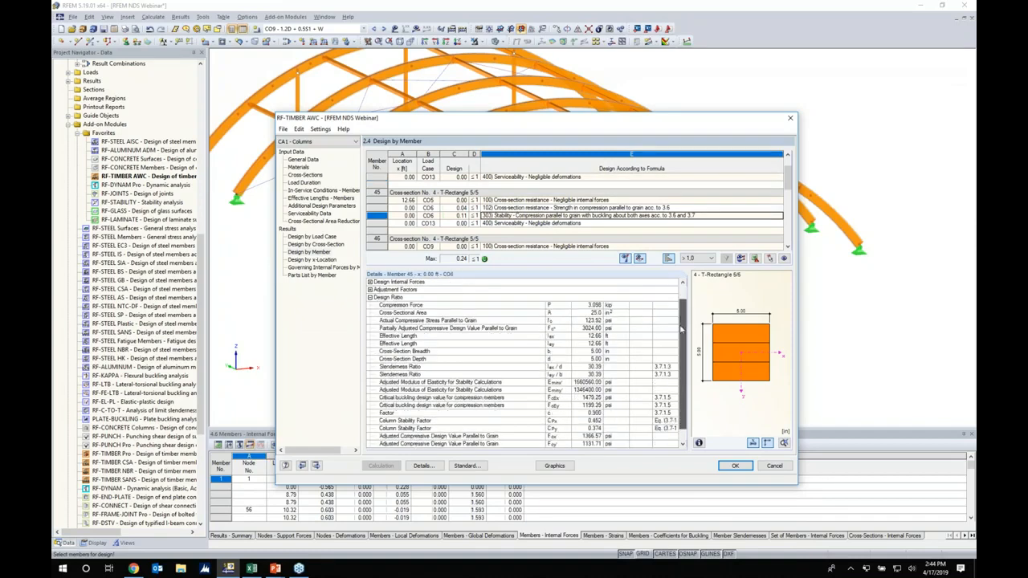
Examine the adjustment factors and the full design ratio details of member 45's compression stability check
left_click(370, 289)
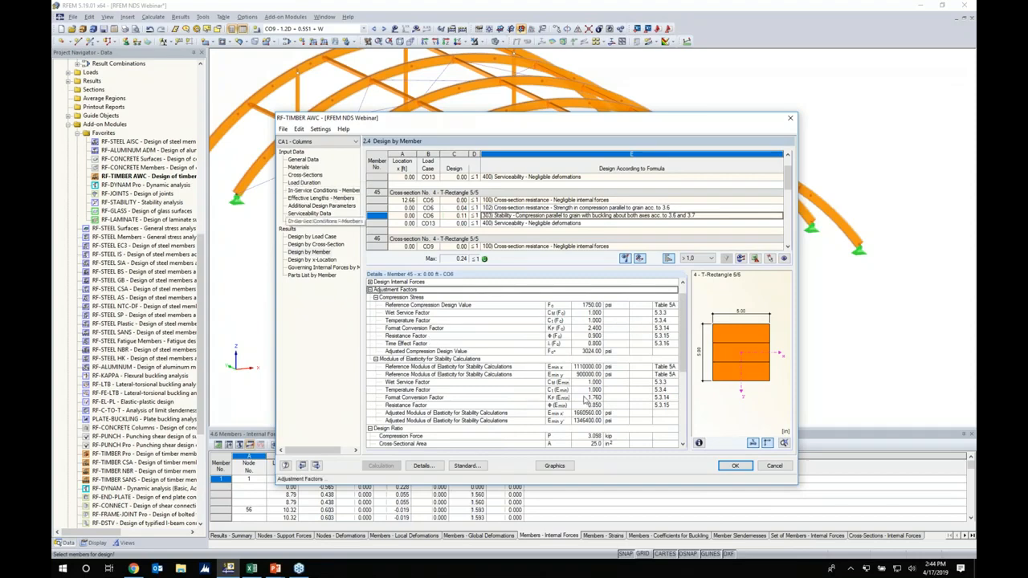
scroll(666, 313, "down", 2)
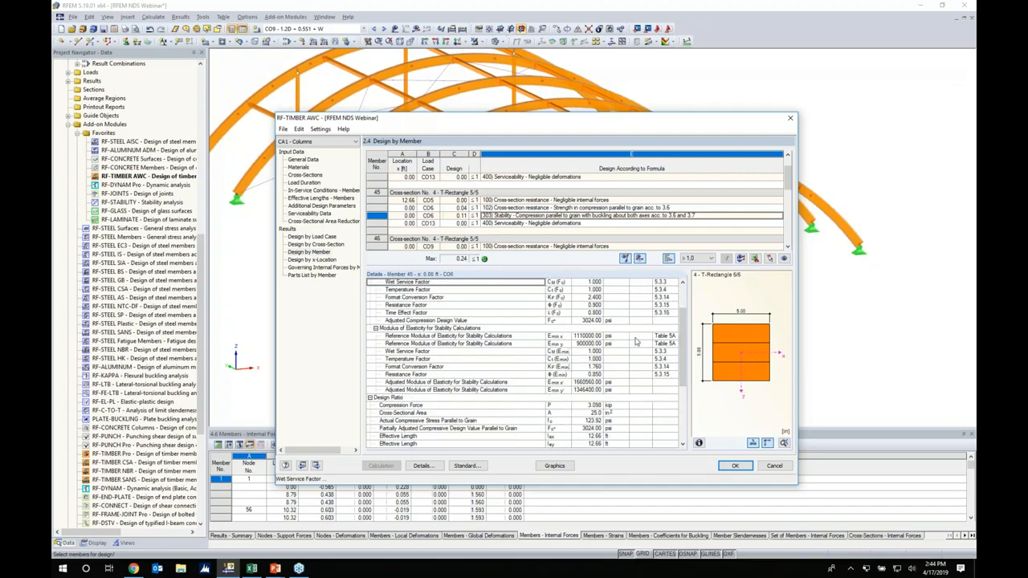
left_click_drag(683, 343, 681, 394)
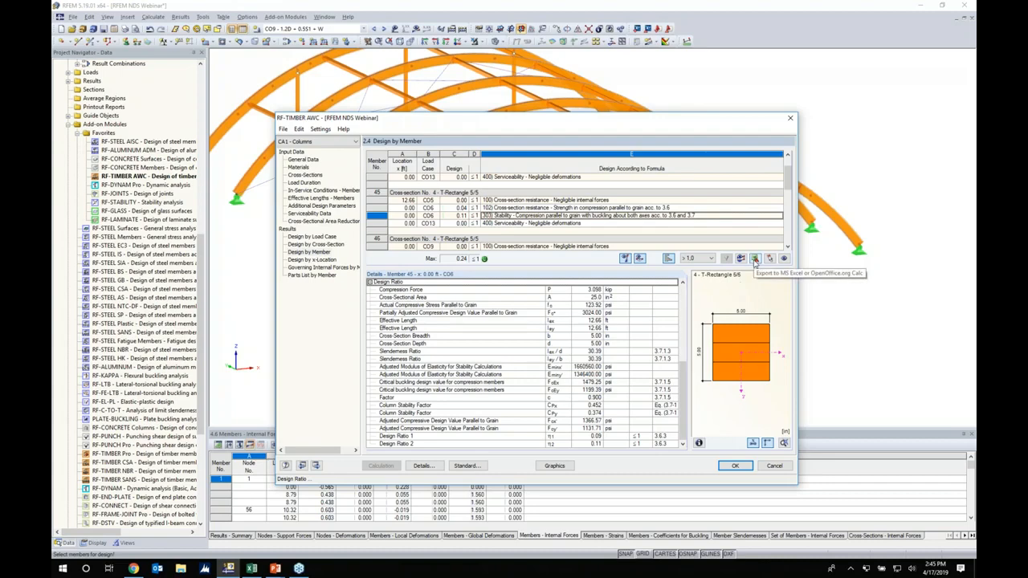
Display the CA1 - Columns design ratios graphically on the model and view the whole structure with its result categories
left_click(554, 466)
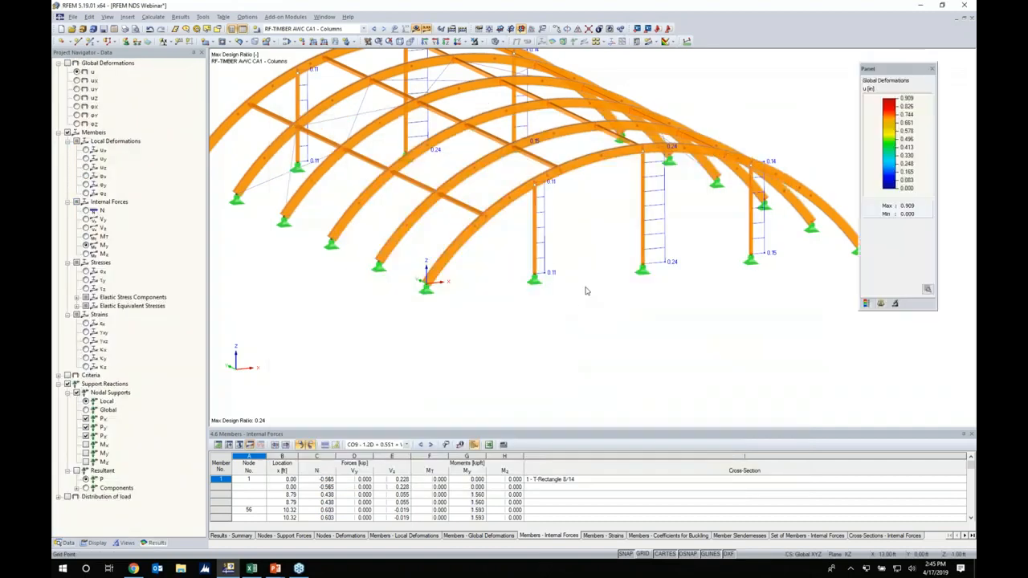
middle_click_drag(585, 290, 566, 327, "ctrl")
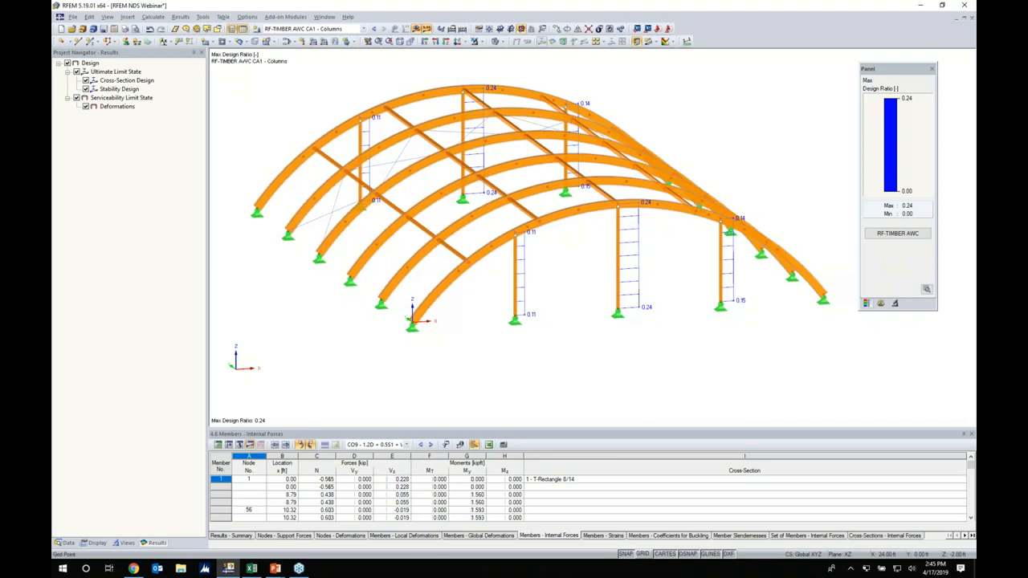
left_click(364, 30)
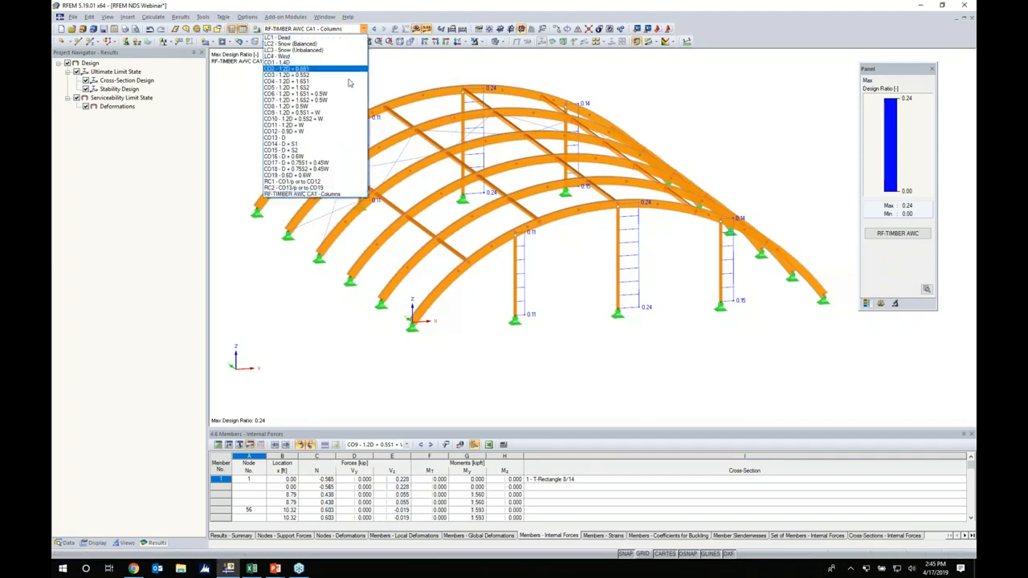
left_click(324, 195)
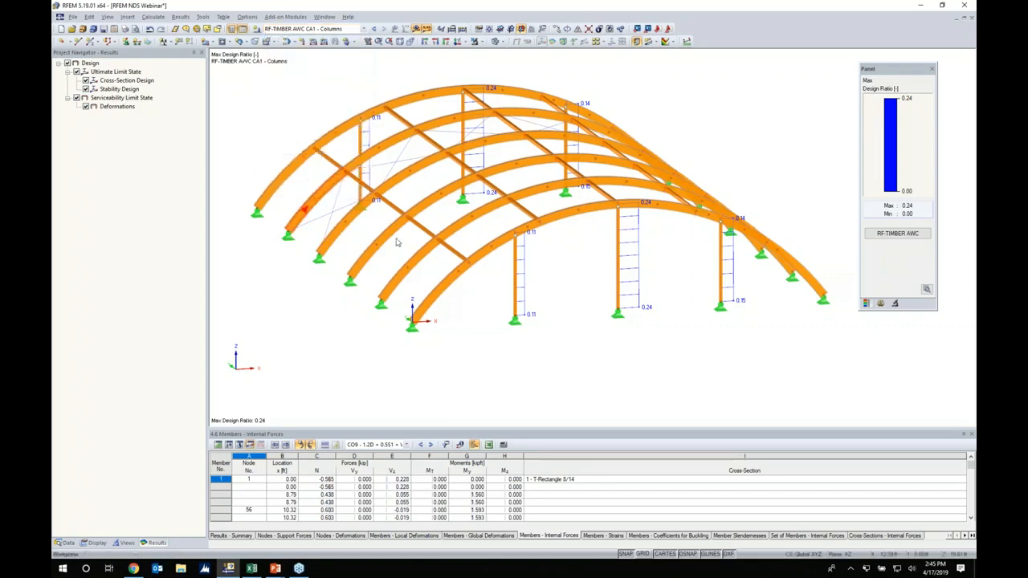
left_click(76, 97)
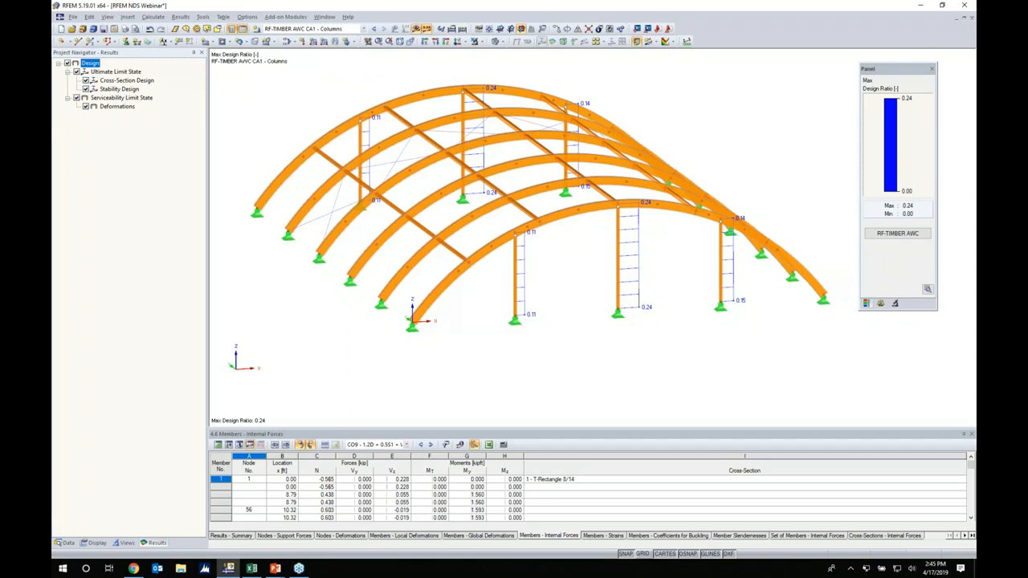
mouse_move(626, 296)
middle_mouse_down("ctrl")
mouse_move(553, 257)
mouse_move(658, 284)
mouse_move(631, 278)
middle_mouse_up("ctrl")
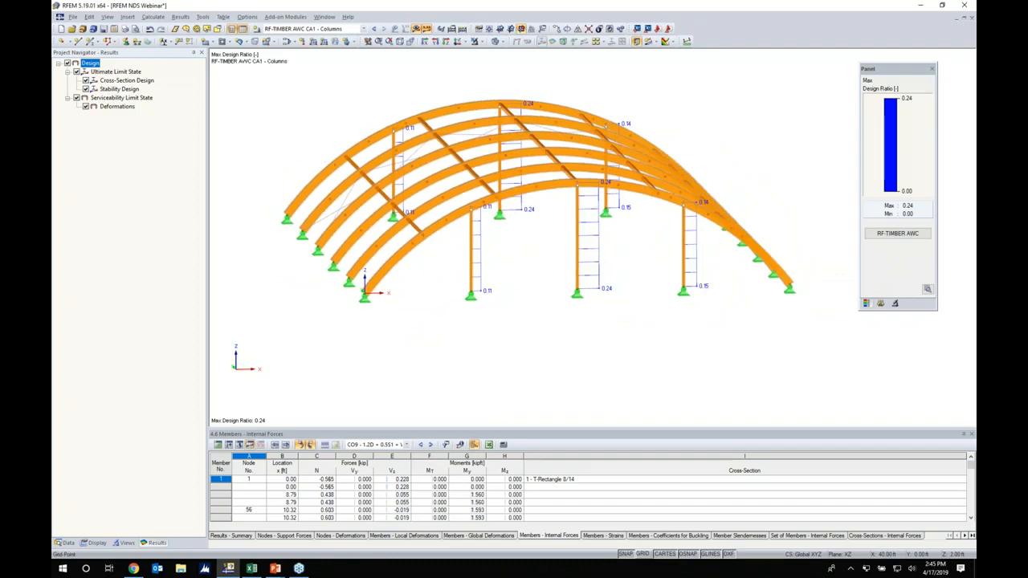
Return to the timber design module and create design case 2 with the description Rafters, making it the active case
left_click(898, 234)
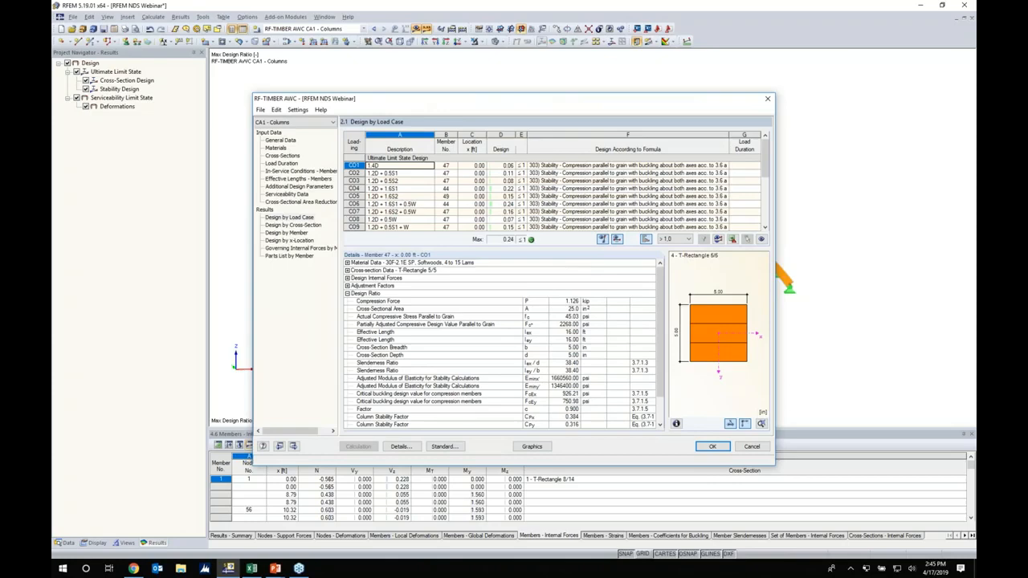
left_click_drag(659, 103, 656, 259)
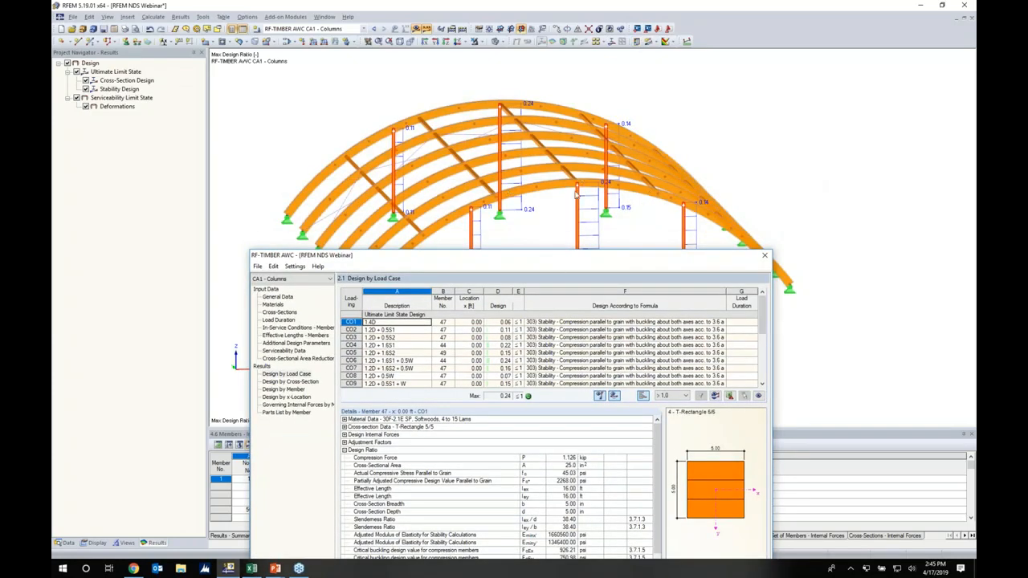
left_click_drag(552, 254, 570, 103)
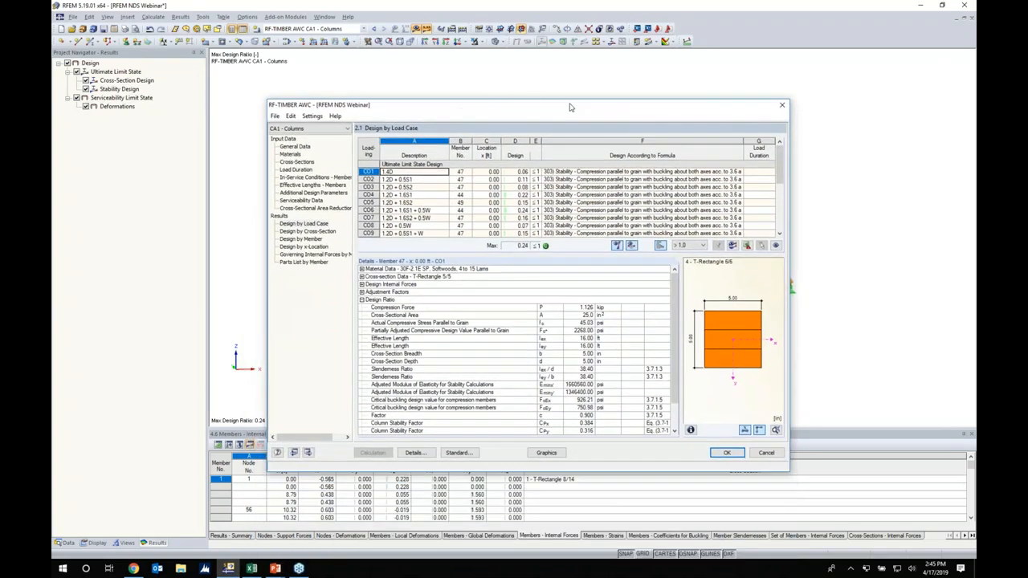
left_click(274, 116)
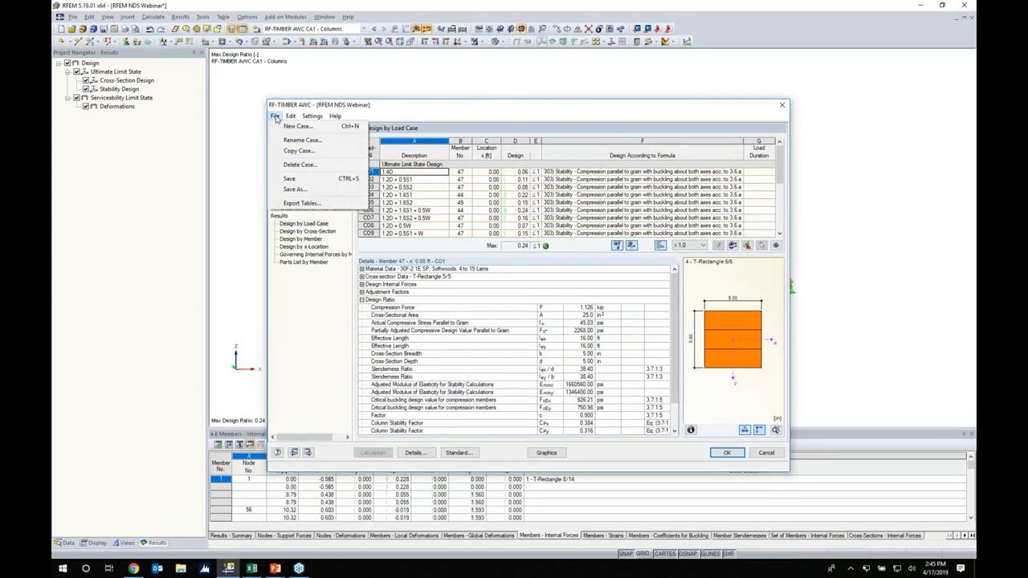
left_click(297, 126)
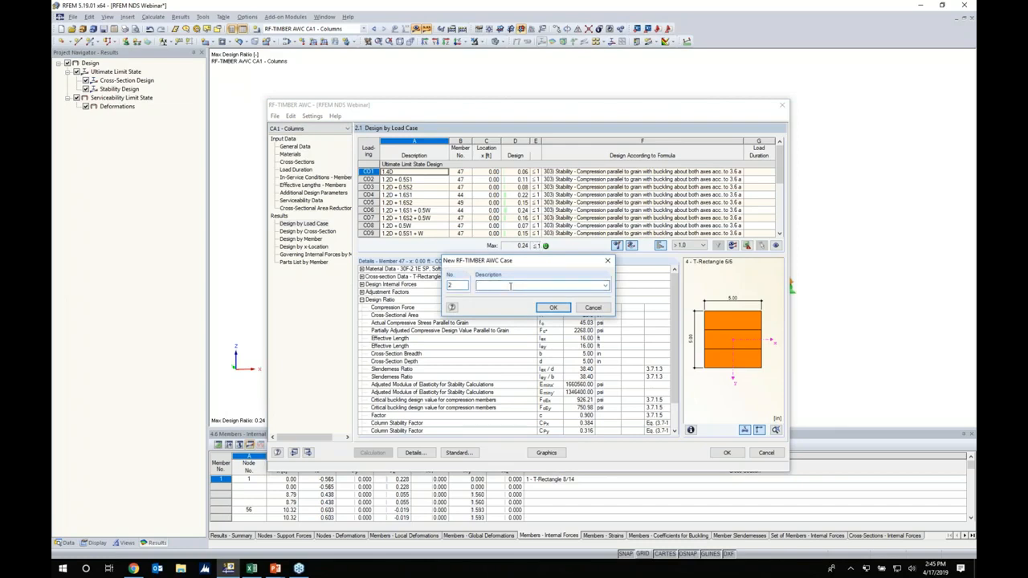
key("Return")
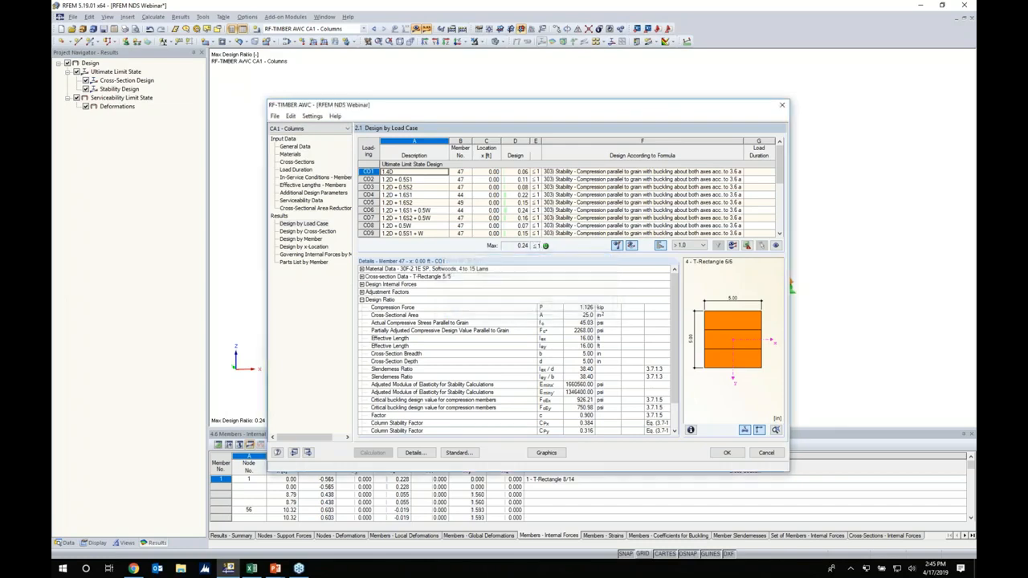
left_click(317, 128)
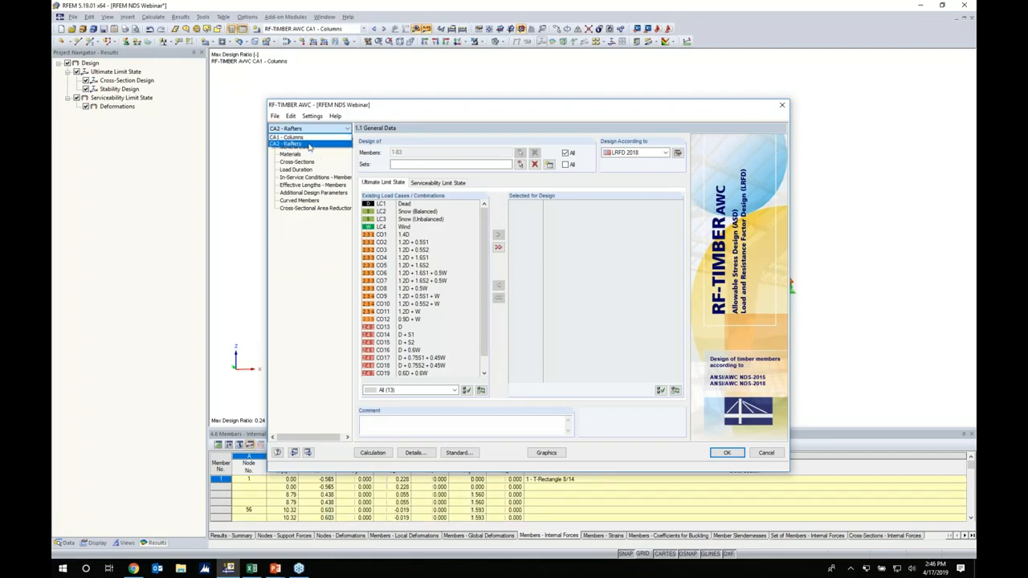
left_click(308, 145)
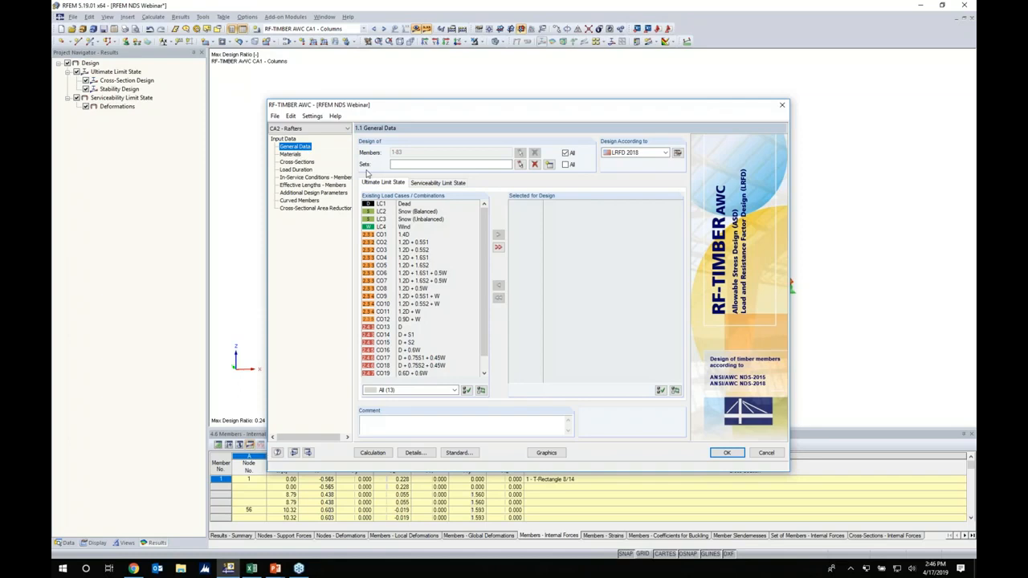
Clear the individual members from the Rafters case and select all sets of members for design
left_click(566, 153)
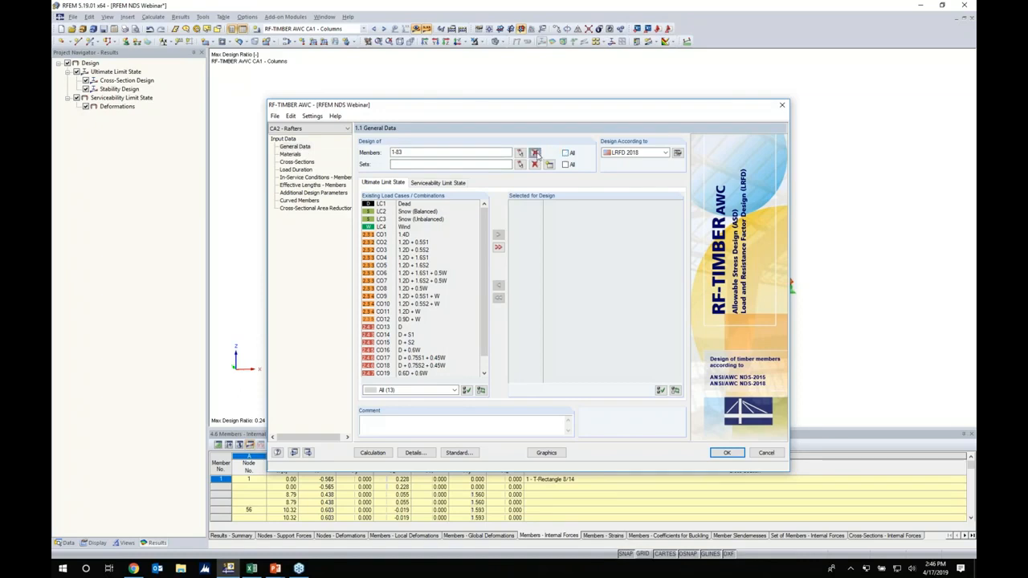
left_click(535, 153)
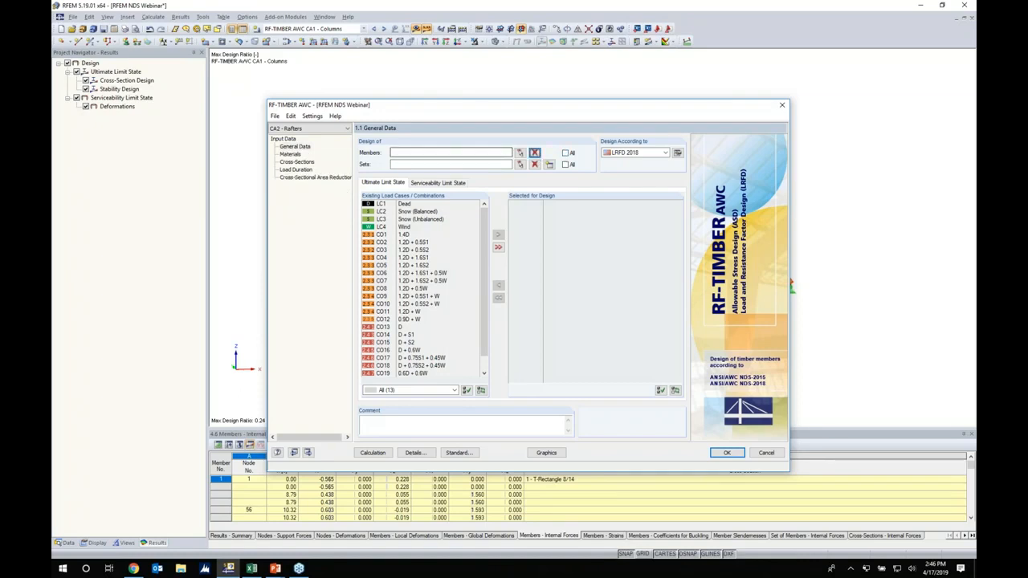
left_click(565, 165)
left_click(567, 164)
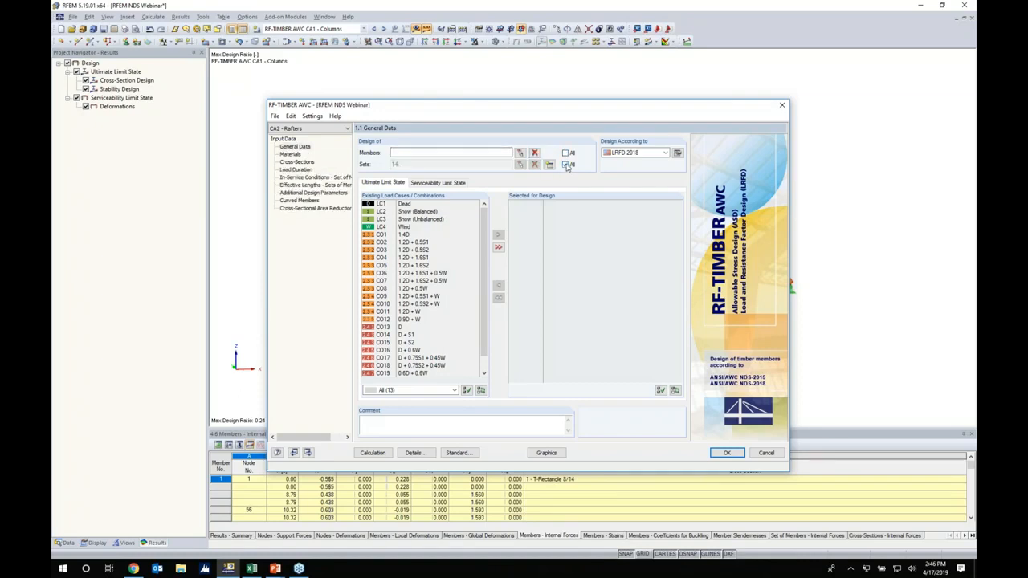
left_click_drag(393, 107, 408, 249)
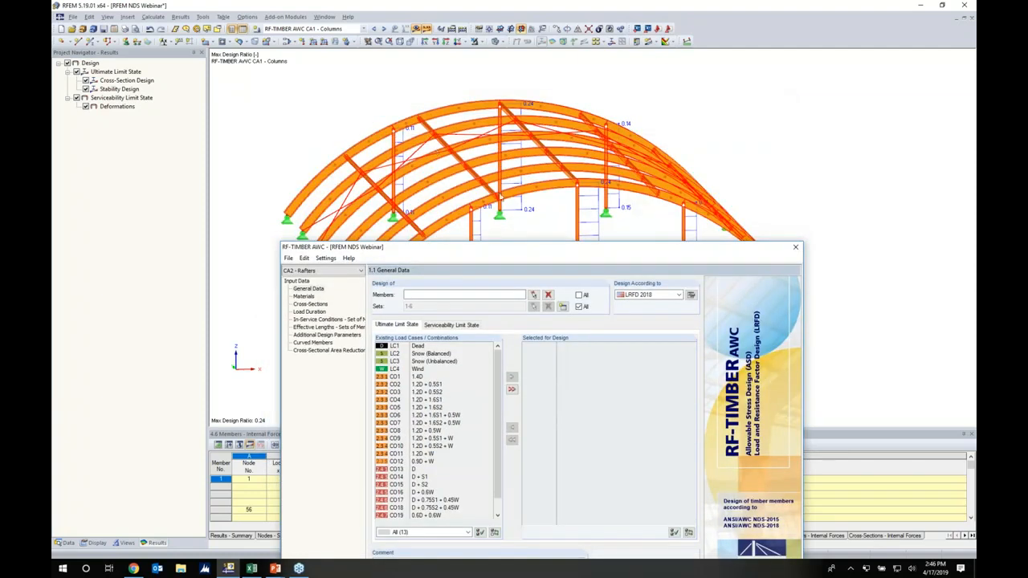
left_click_drag(504, 248, 506, 96)
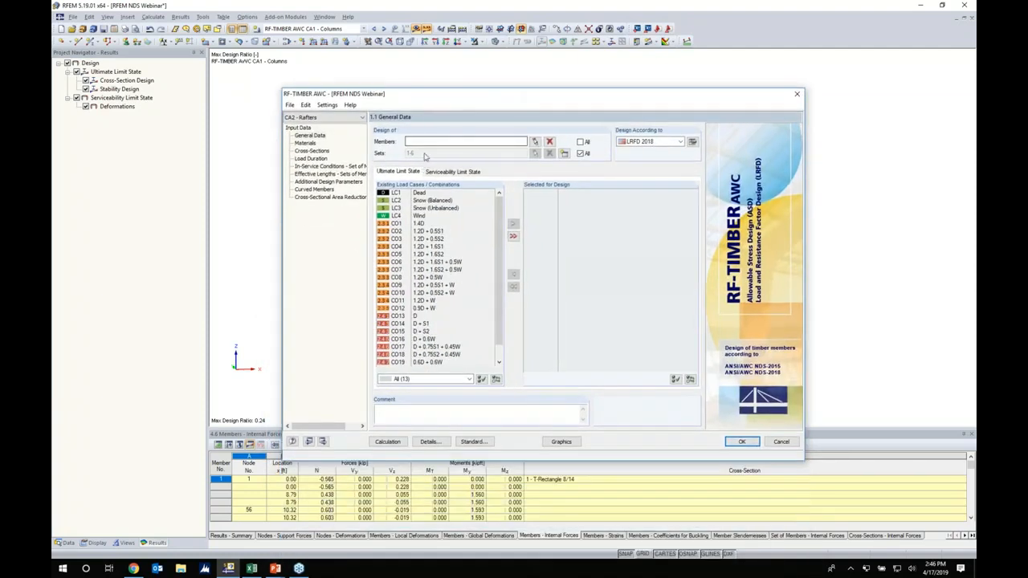
Add load combinations CO1 to CO12 to the ultimate limit state design of the Rafters case
left_click(417, 225)
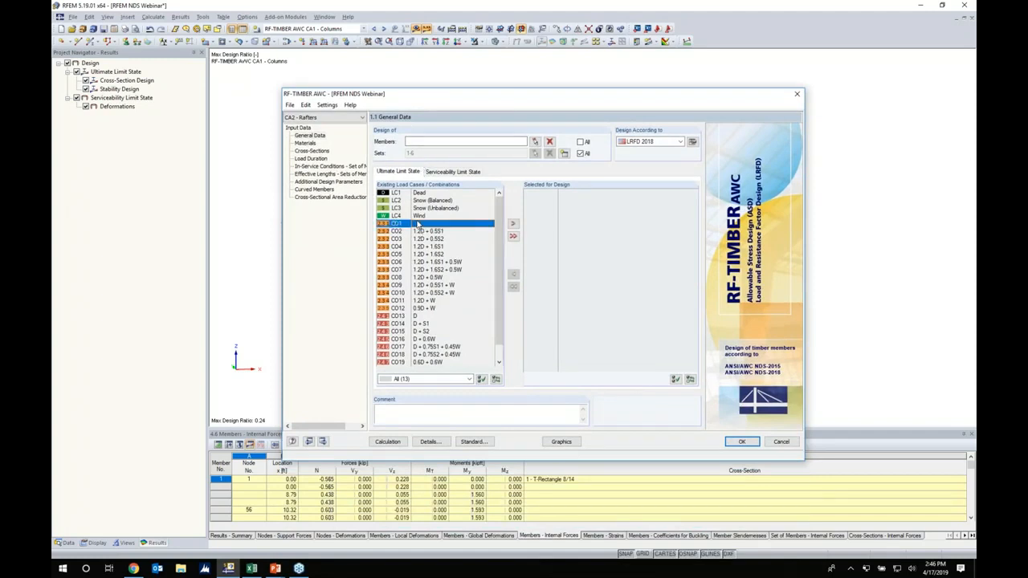
left_click(423, 309, "shift")
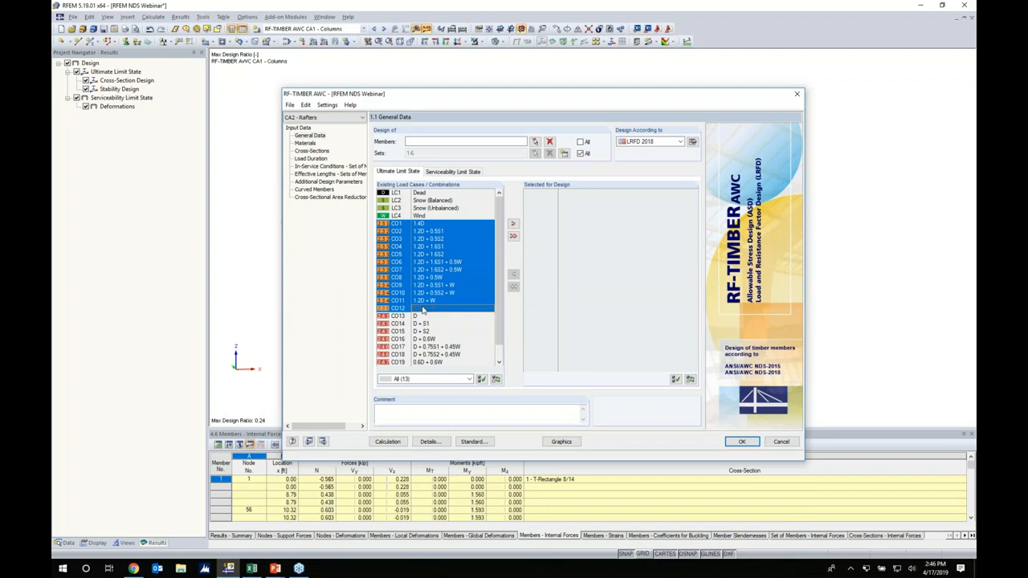
left_click(512, 224)
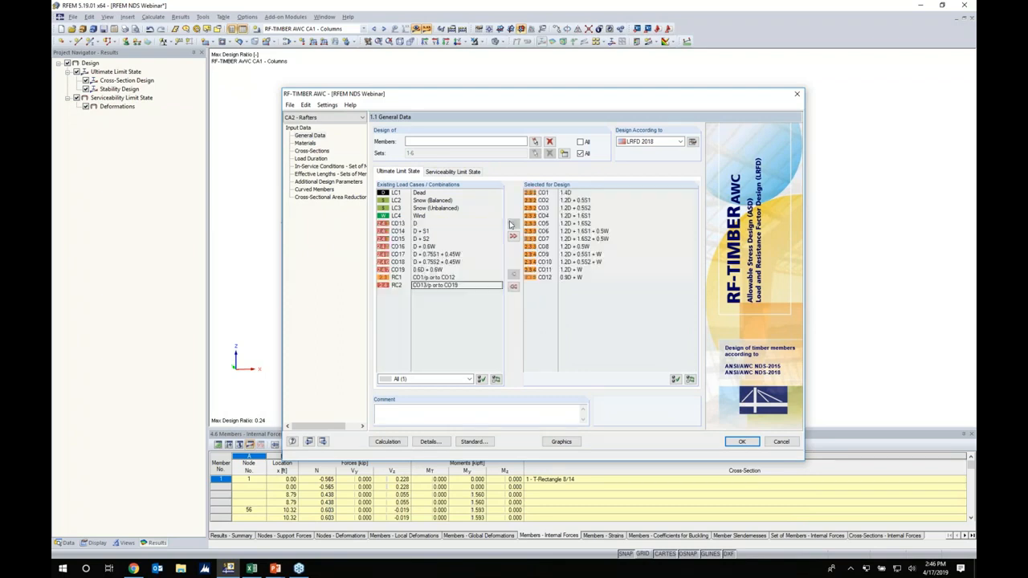
Add load combinations CO13 to CO19 to the serviceability limit state design of the Rafters case
left_click(453, 172)
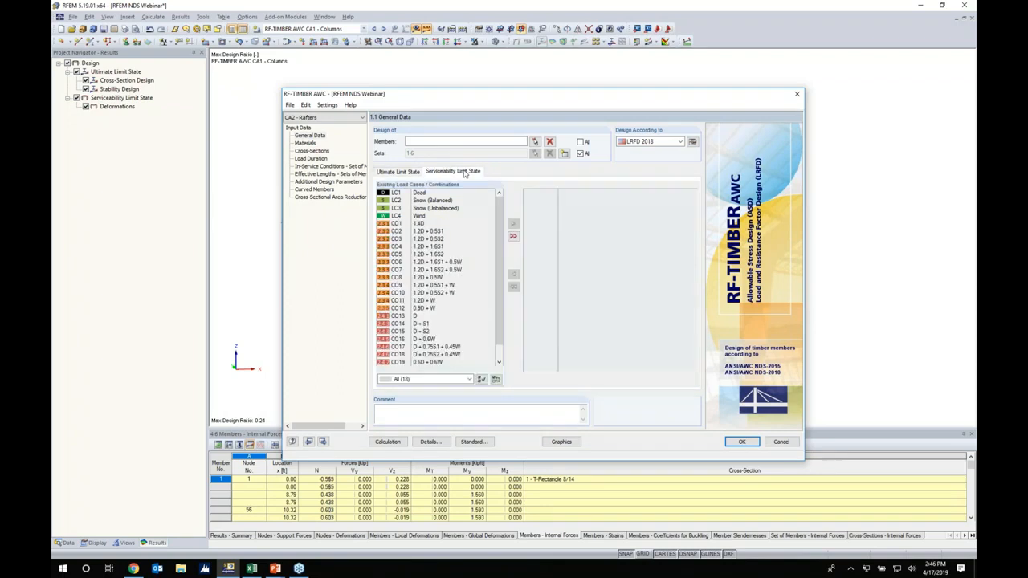
scroll(434, 283, "down", 1)
left_click(413, 301)
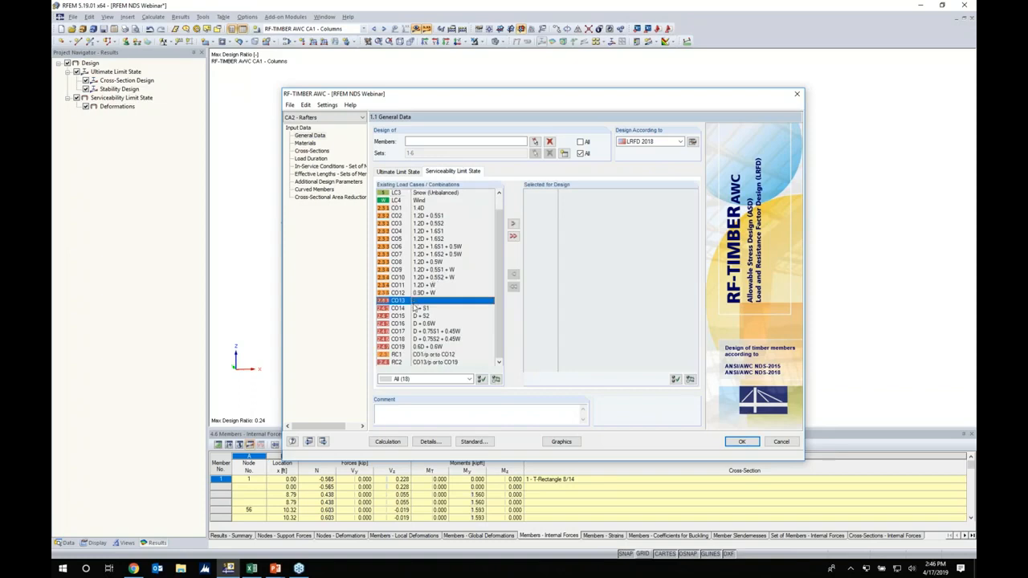
left_click(421, 347, "shift")
left_click(513, 224)
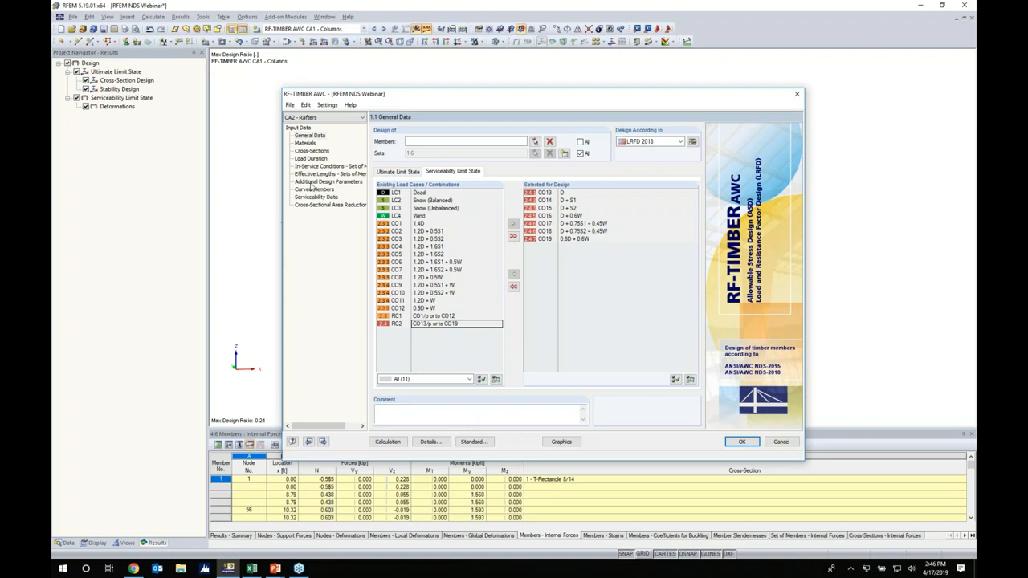
Review the materials, cross-sections, load duration factors and in-service conditions for the Rafters case
left_click(305, 143)
left_click(308, 151)
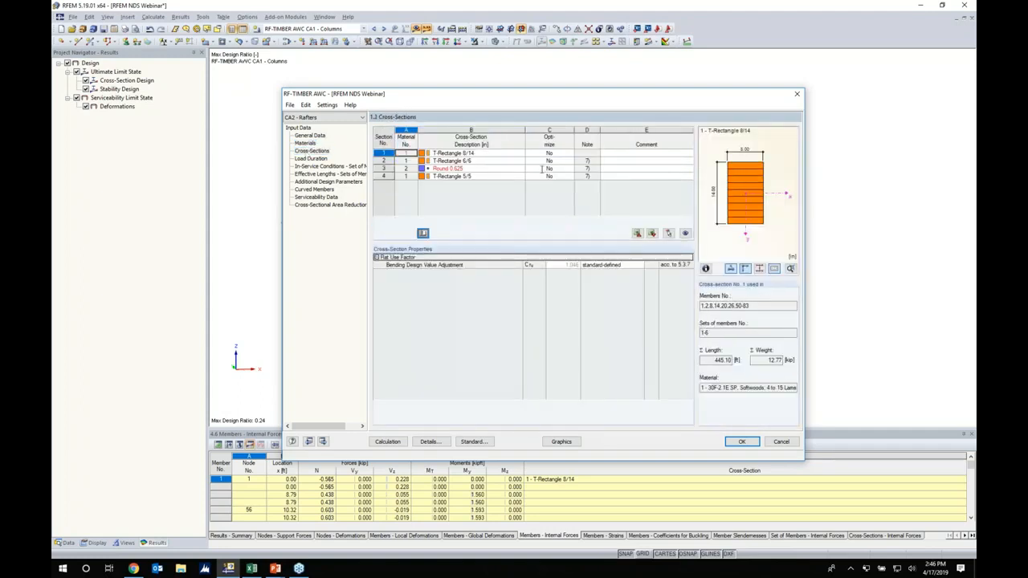
left_click(310, 159)
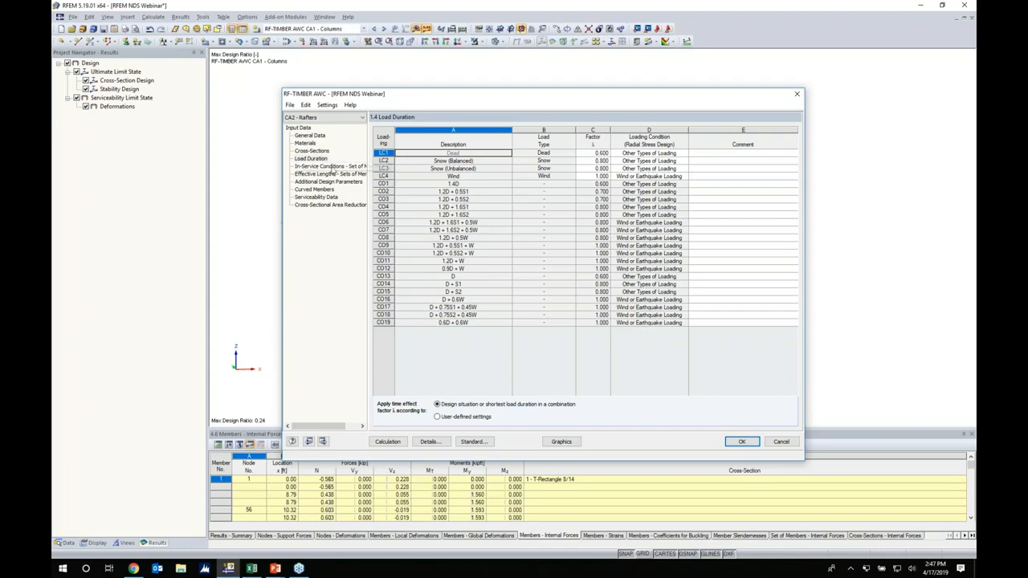
left_click(332, 166)
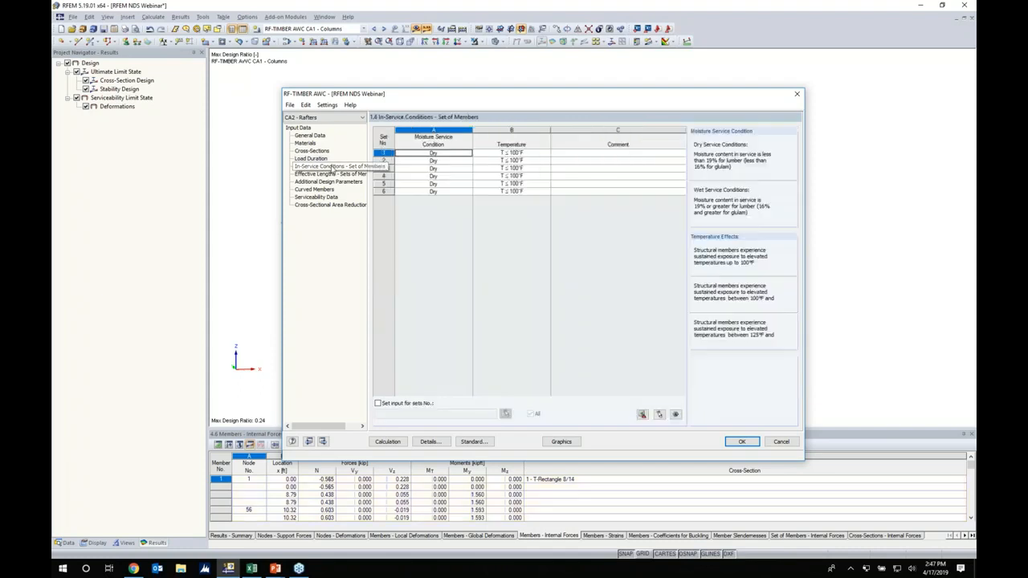
Review the rafter sets' effective lengths, shear reduction parameters and curved member radial stress settings, and open the serviceability data
left_click(327, 177)
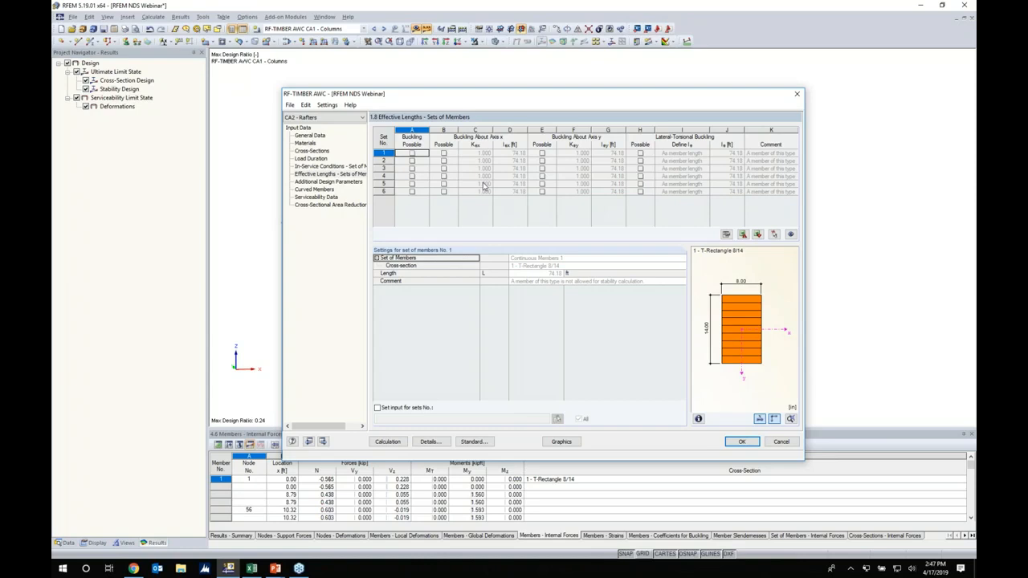
left_click(329, 182)
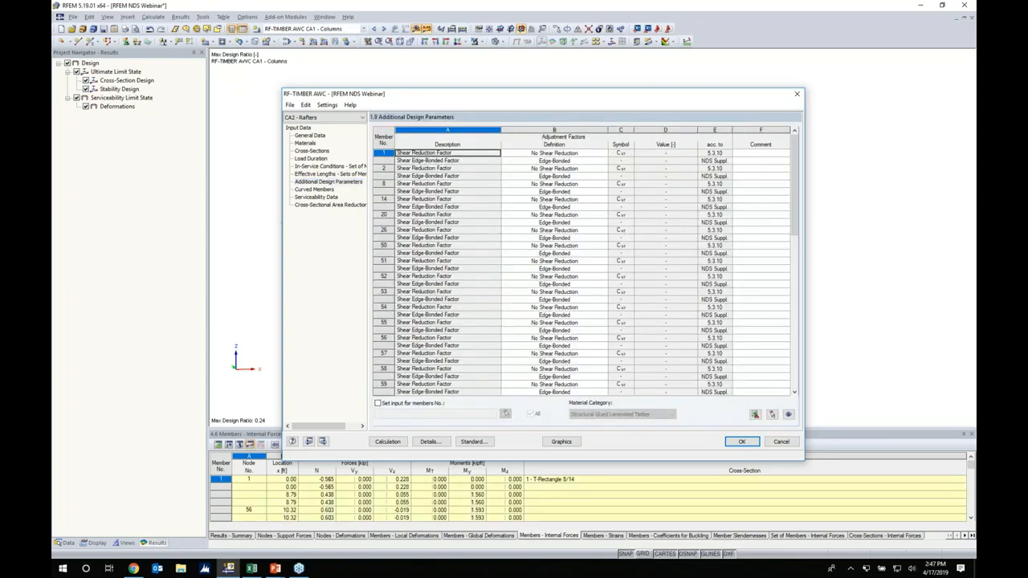
left_click(318, 191)
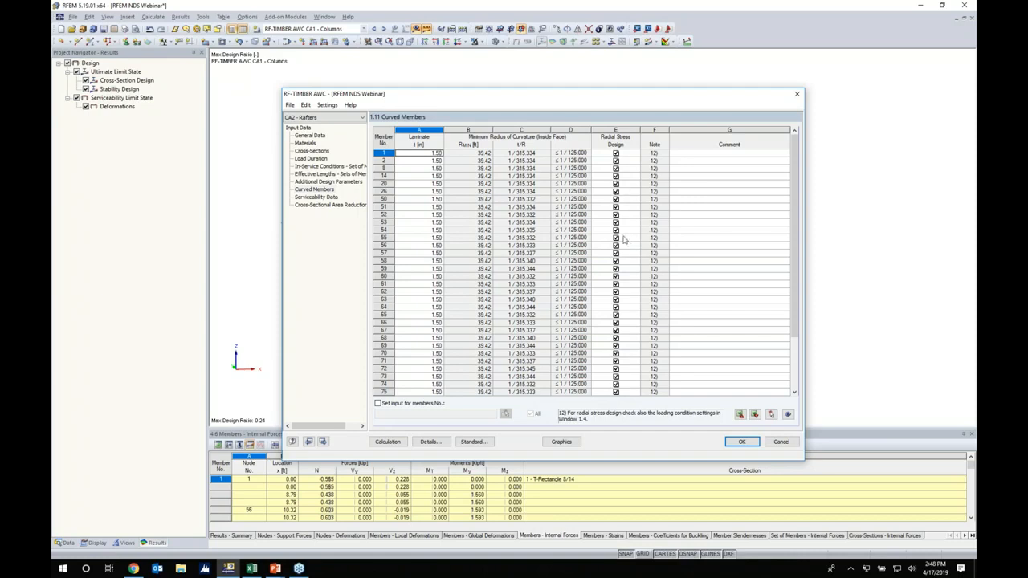
left_click(323, 199)
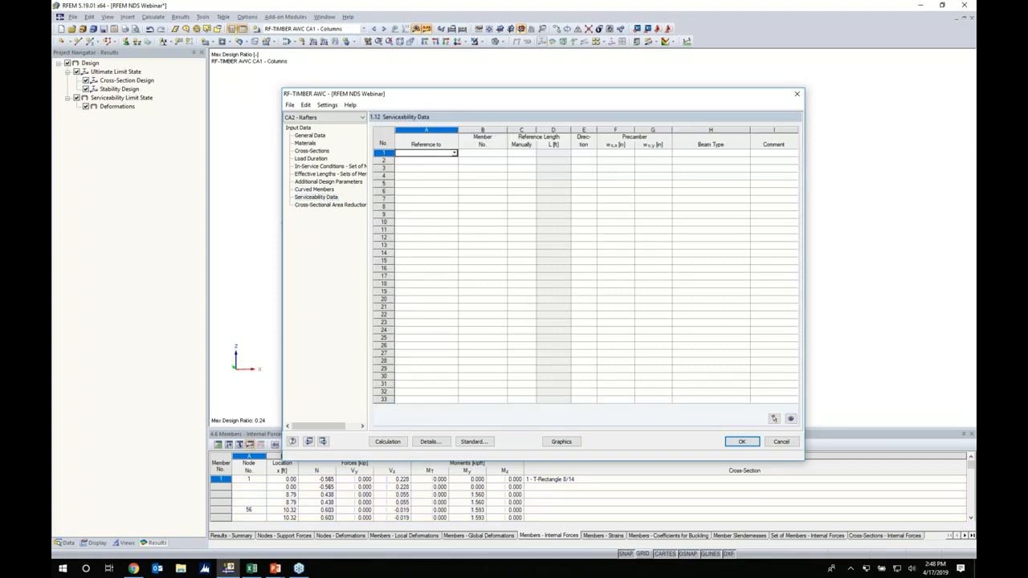
Assign serviceability data to the rafter sets of members 1 to 6 by selecting them in the model
left_click(455, 154)
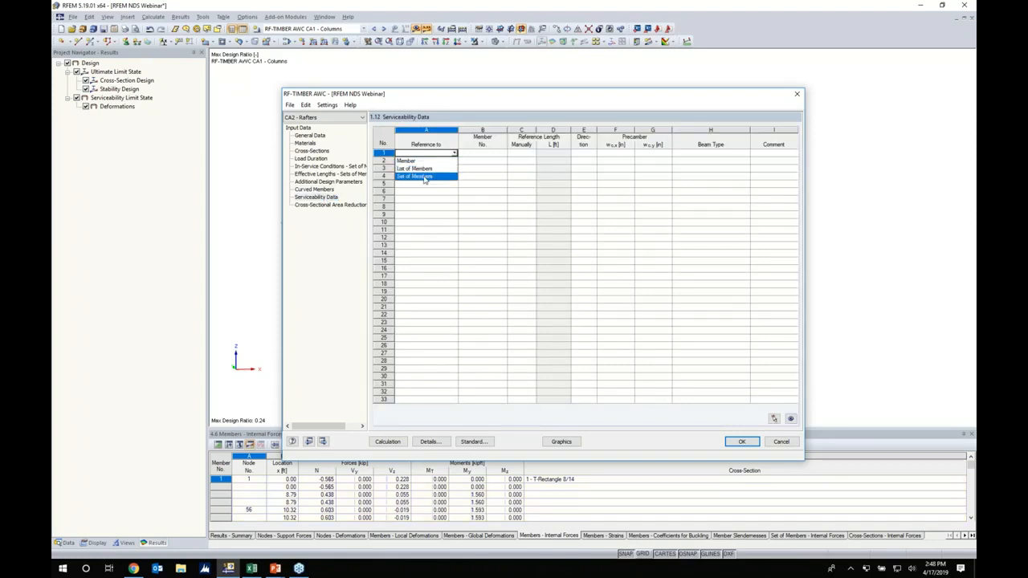
left_click(424, 177)
left_click(475, 153)
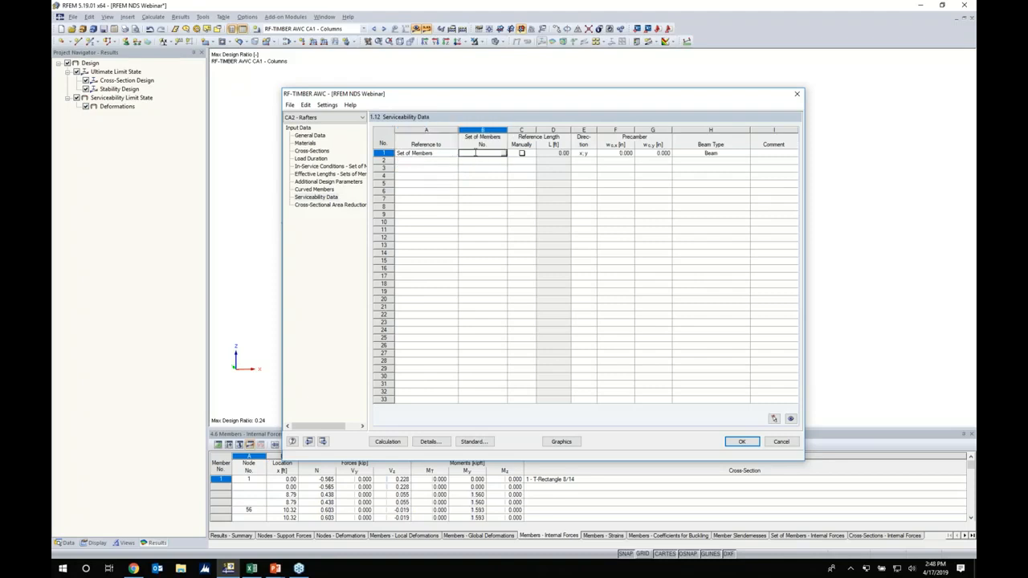
left_click(502, 153)
left_click_drag(552, 228, 424, 74)
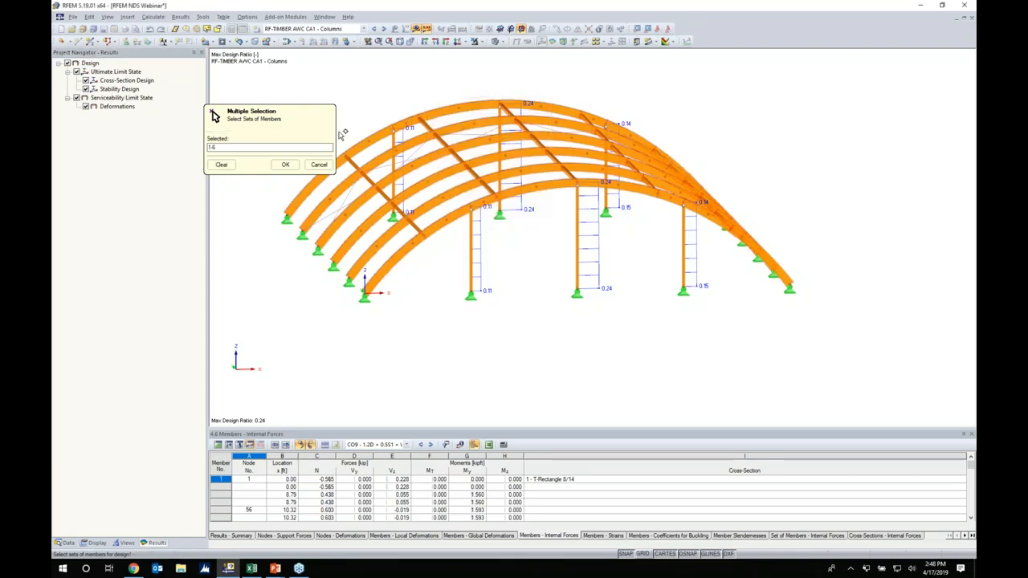
left_click(285, 165)
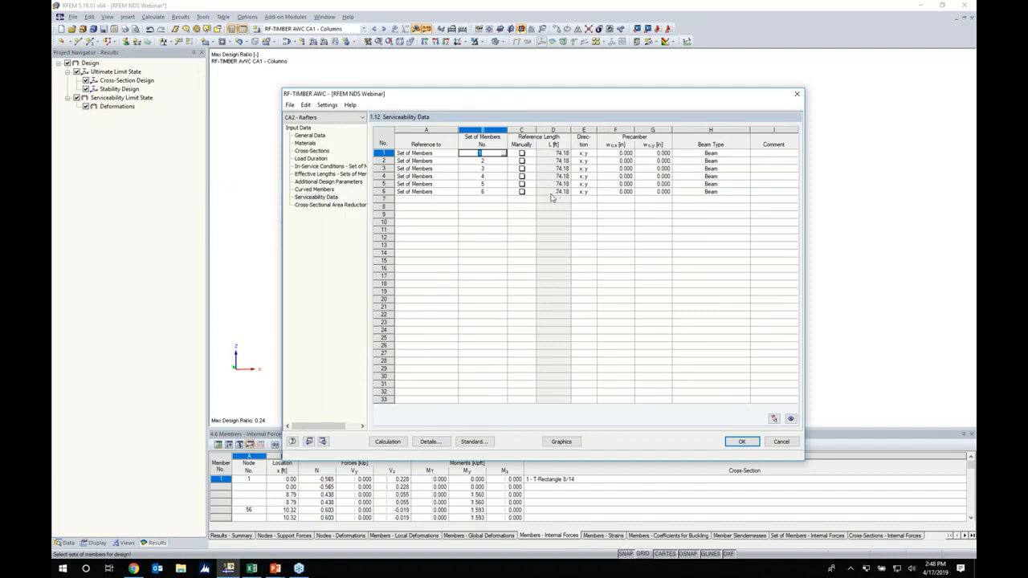
Check the cross-sectional area reduction settings, calculate the Rafters case and open the design results by set of members
left_click(331, 205)
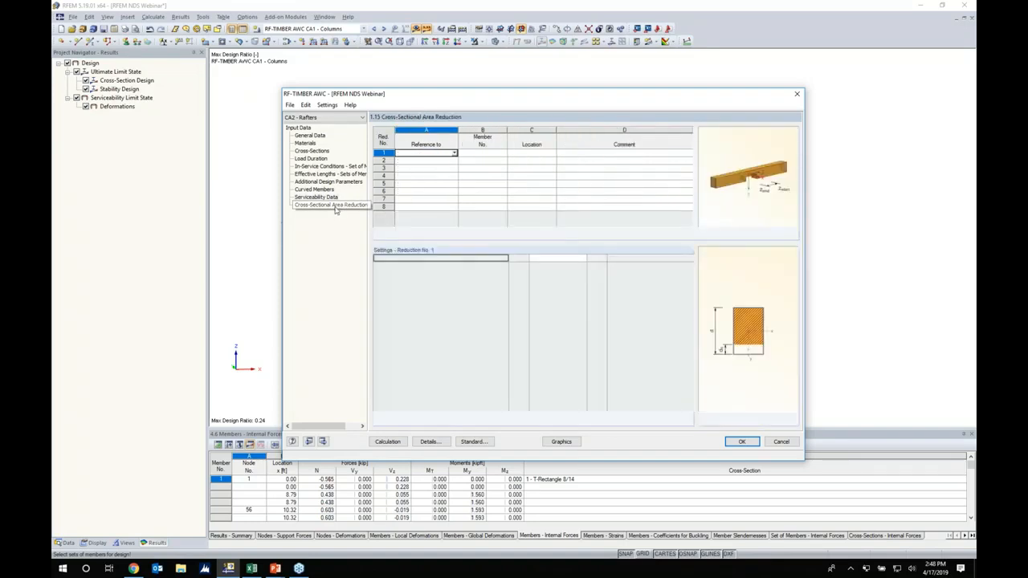
left_click(389, 441)
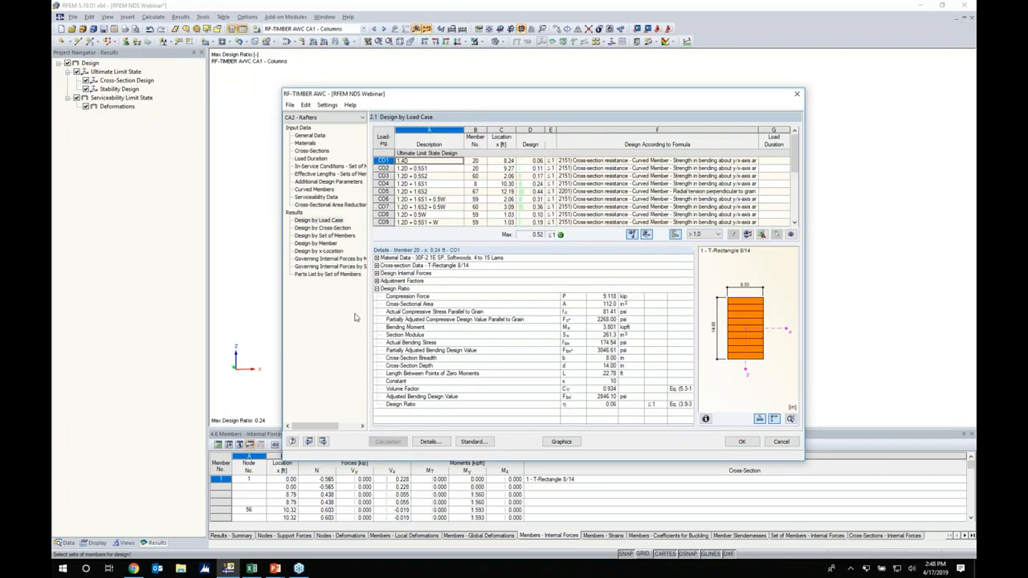
left_click(350, 237)
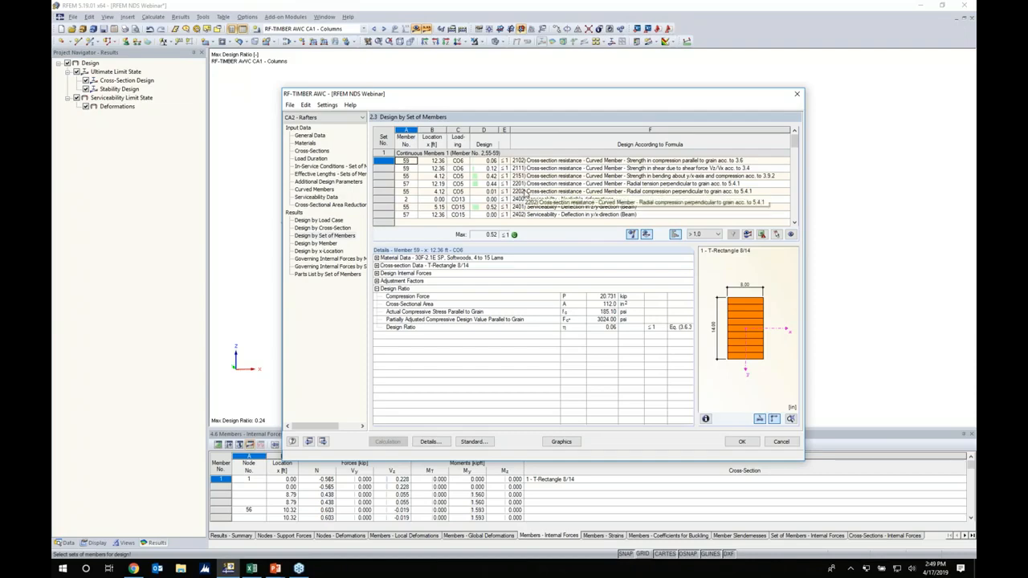
Switch to the PowerPoint presentation and advance to the slide on NDS design of curved glulam beams
key("super+Tab")
left_click(756, 141)
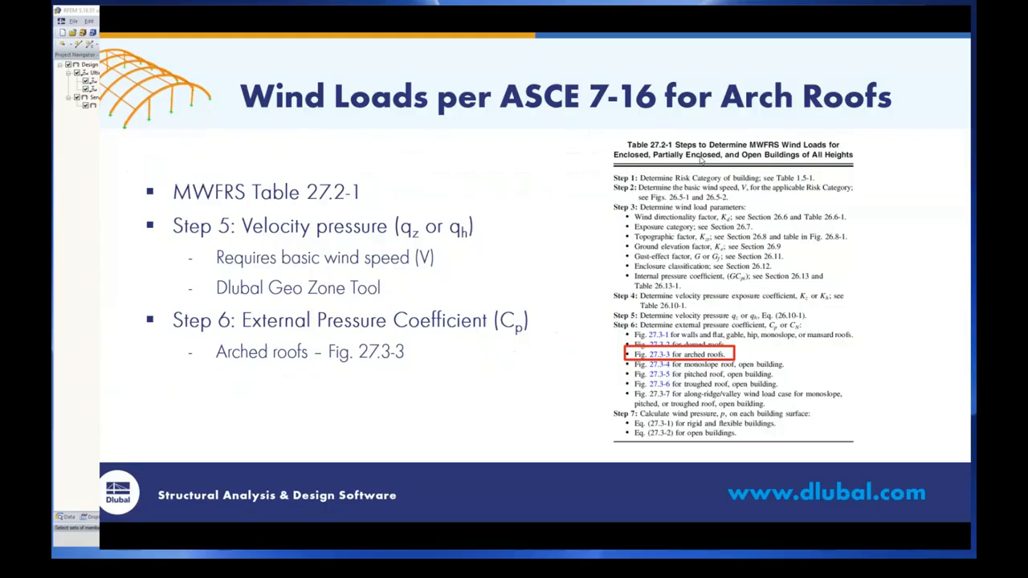
key("Right")
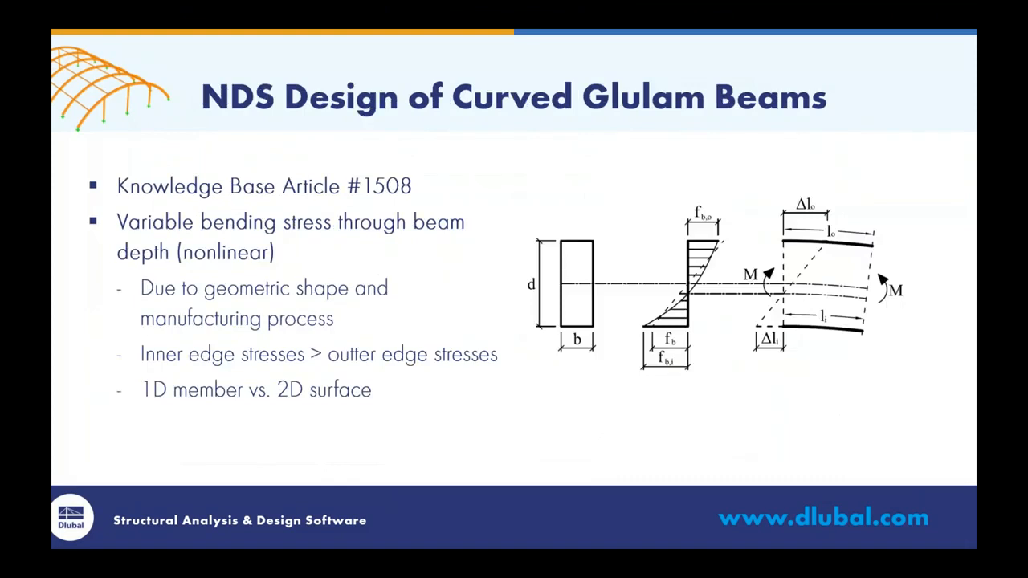
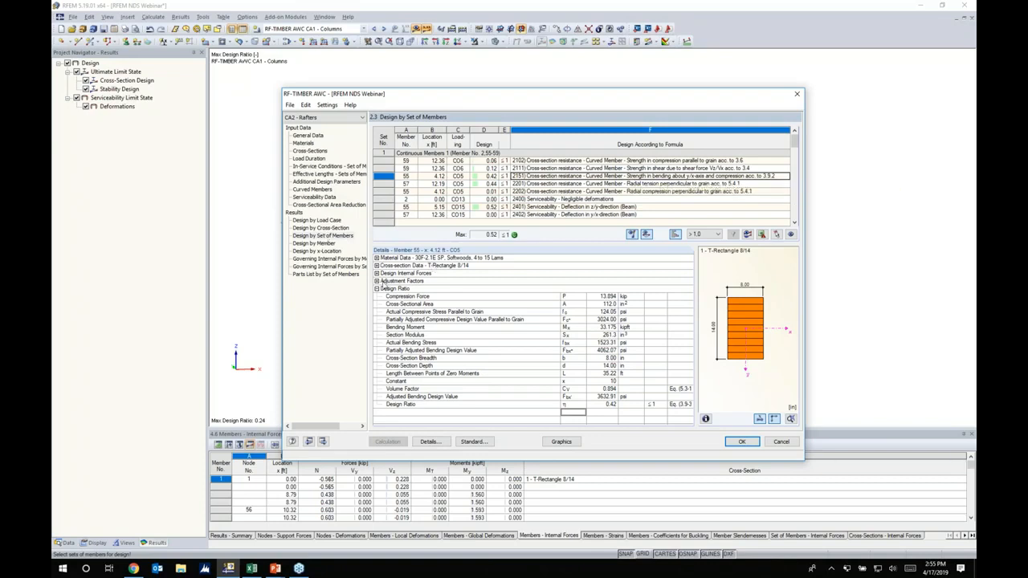
Examine the rafters' adjustment factors and the bending, radial tension and radial compression checks, and display the design ratios on the model
left_click(377, 281)
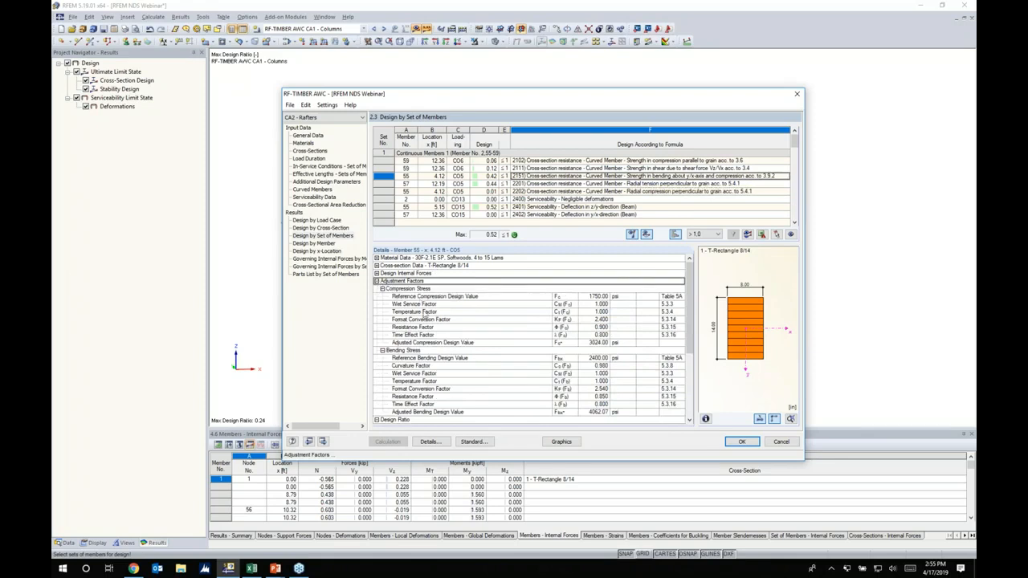
left_click(421, 367)
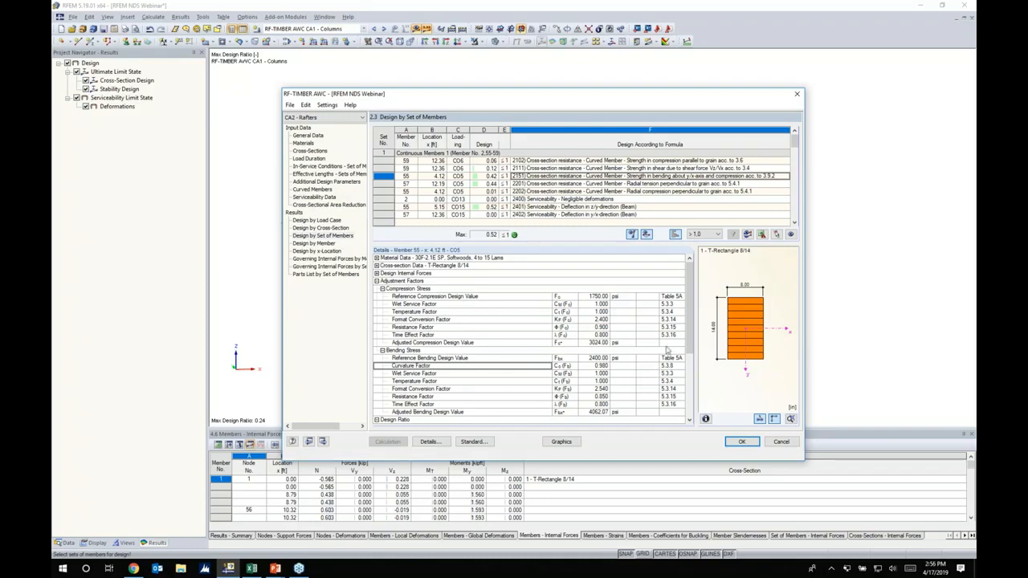
left_click(649, 184)
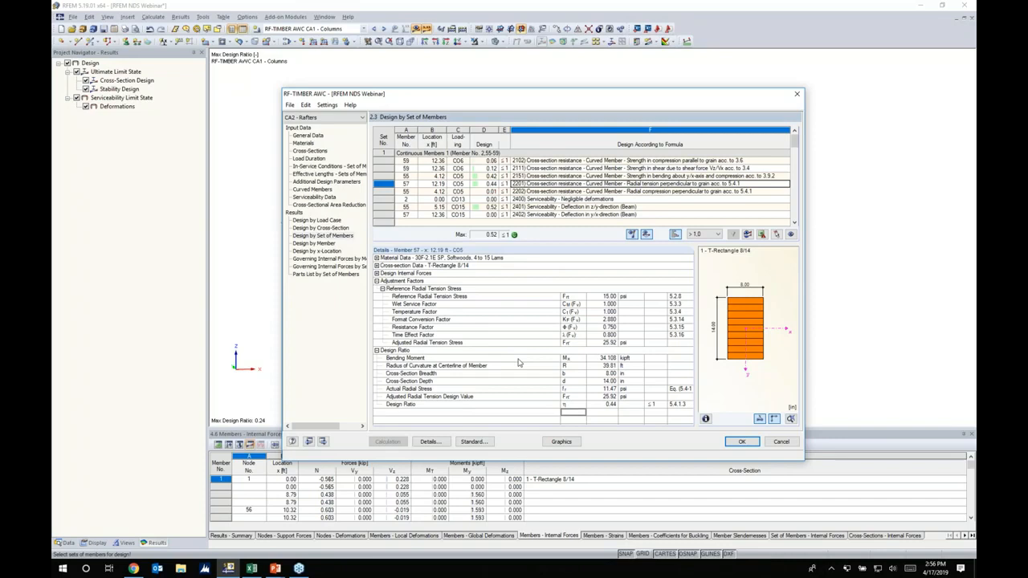
left_click(647, 191)
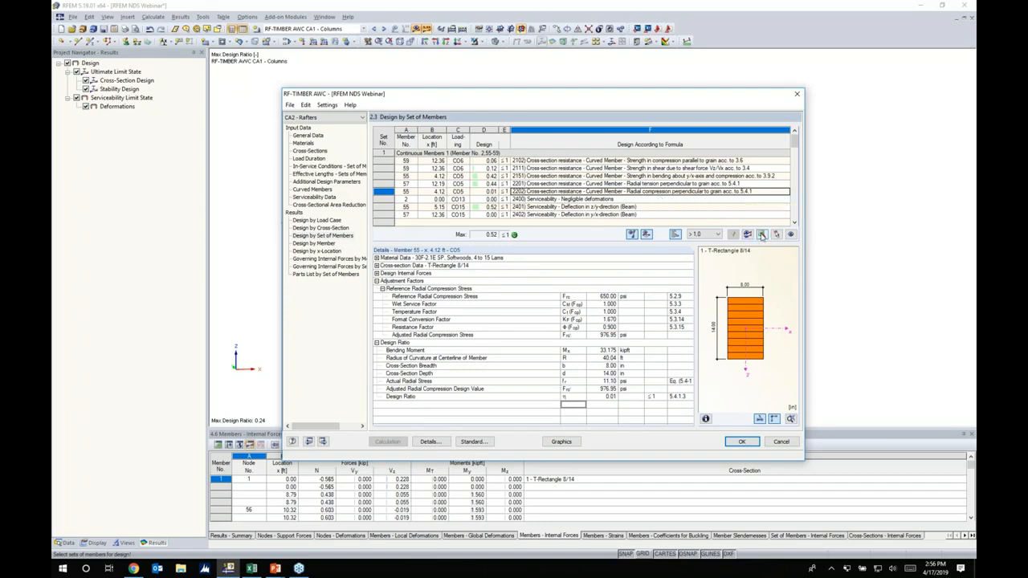
left_click(562, 441)
middle_click_drag(520, 296, 604, 341, "ctrl")
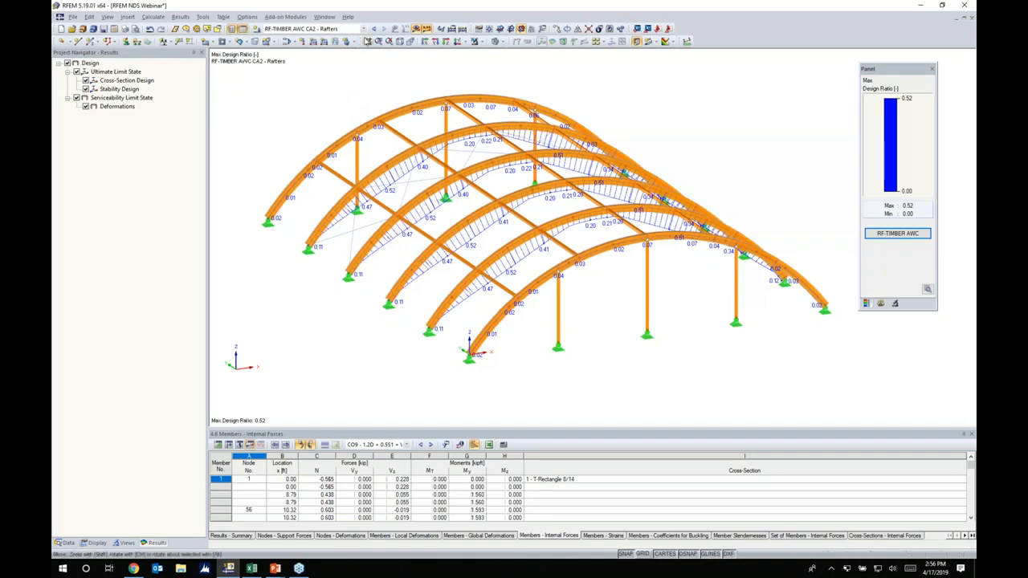
Display the global deformations for load combination CO3 (1.2D + 0.5S2) with the support reactions hidden
left_click(363, 29)
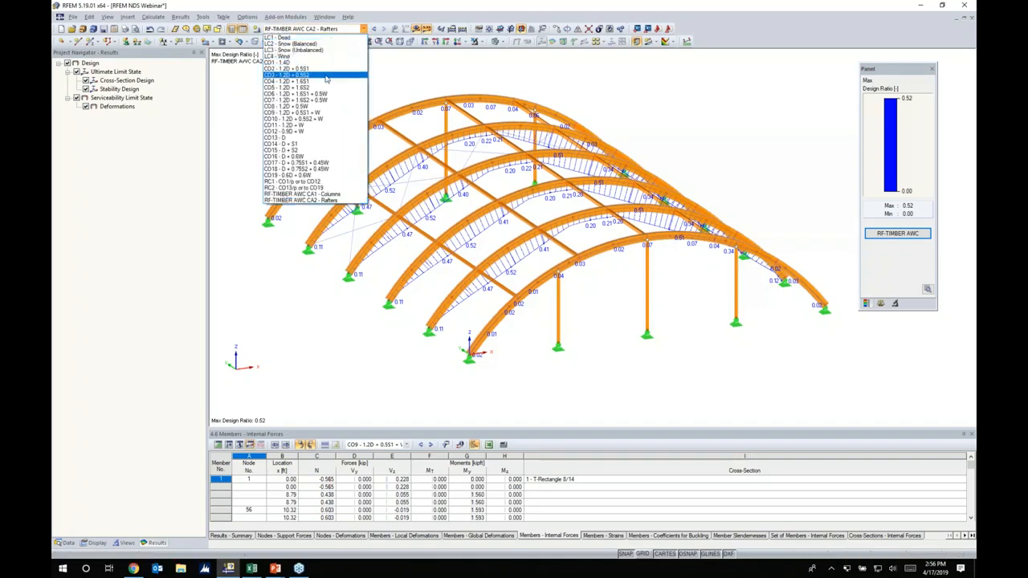
left_click(327, 78)
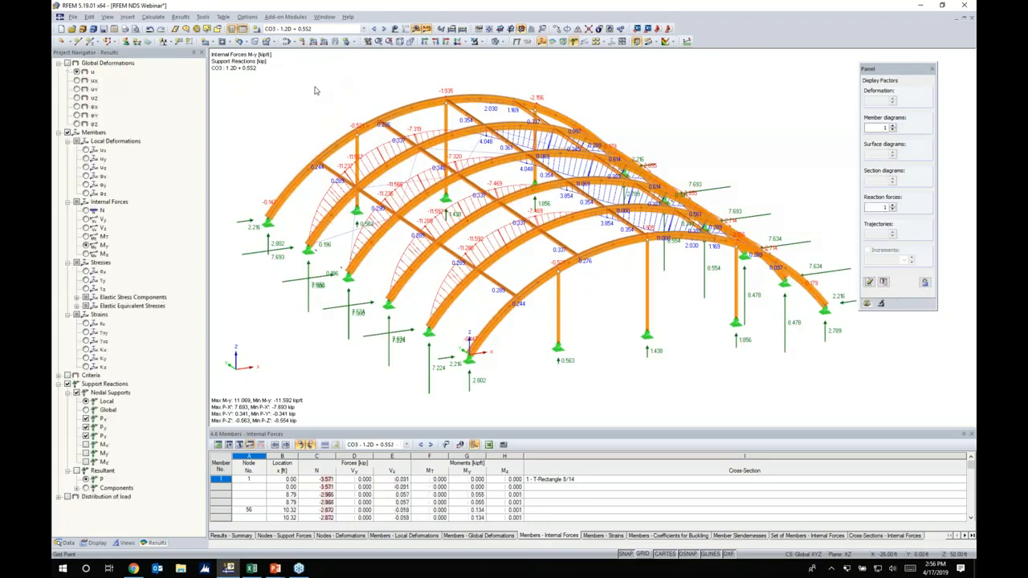
left_click(66, 64)
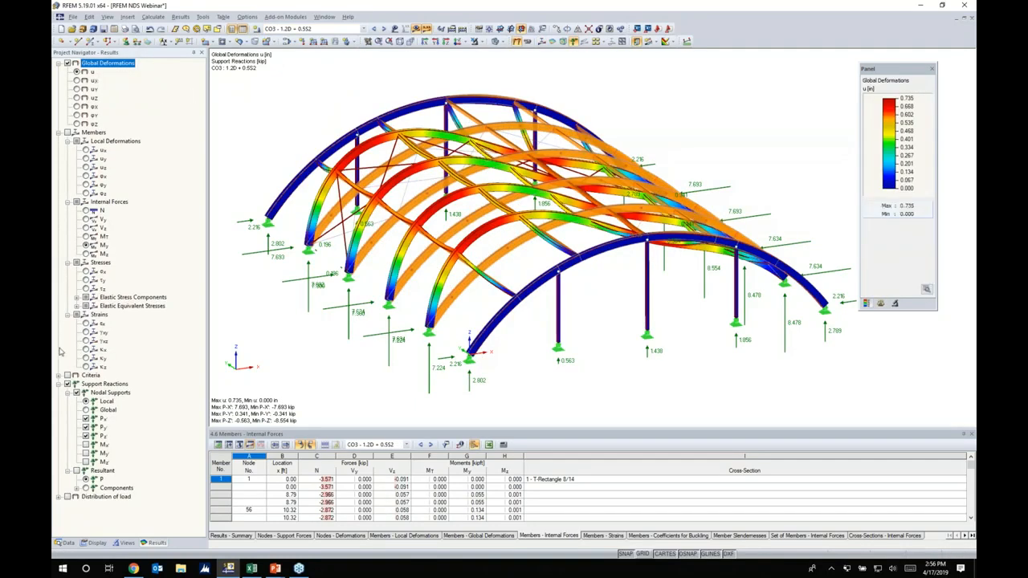
left_click(68, 384)
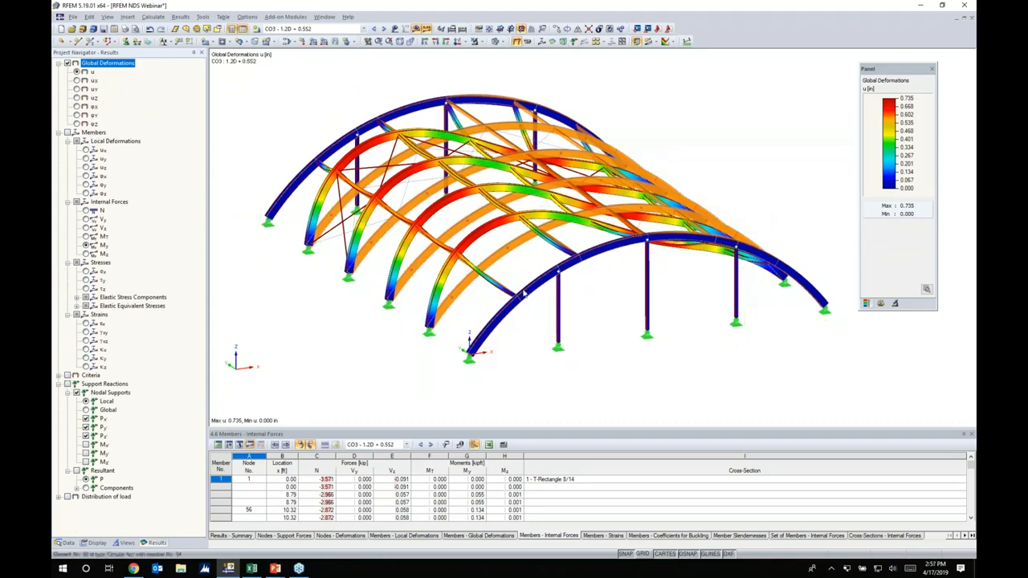
scroll(587, 312, "up", 1)
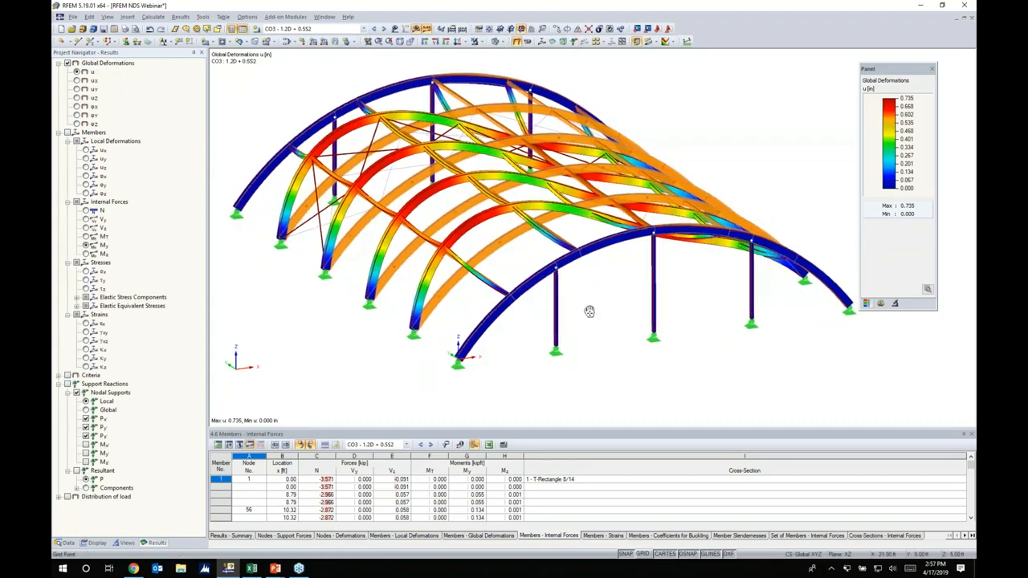
middle_click_drag(587, 312, 608, 320)
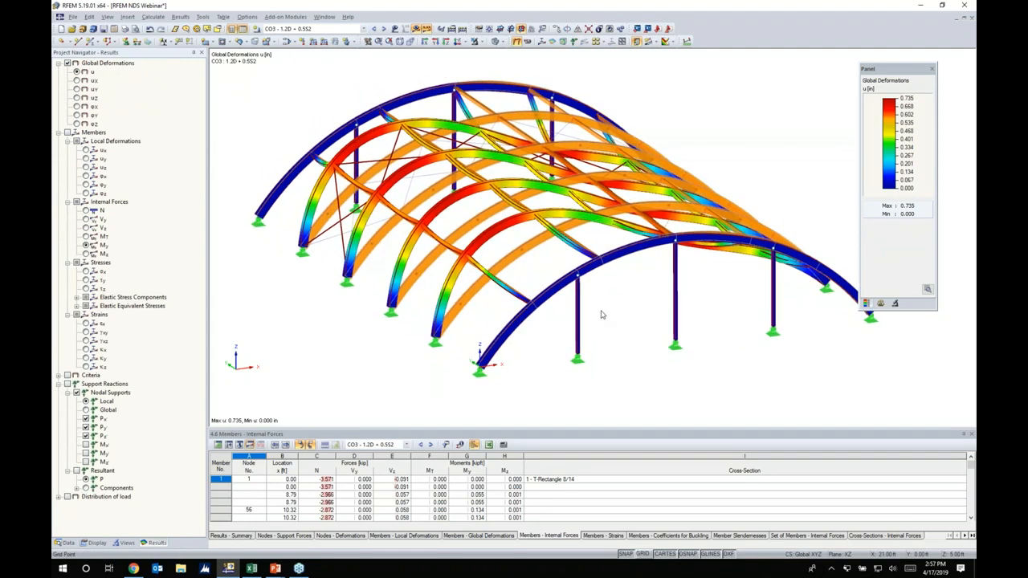
Show the global deformations for load combination CO5 and hide the undeformed model
left_click(384, 28)
left_click(384, 28)
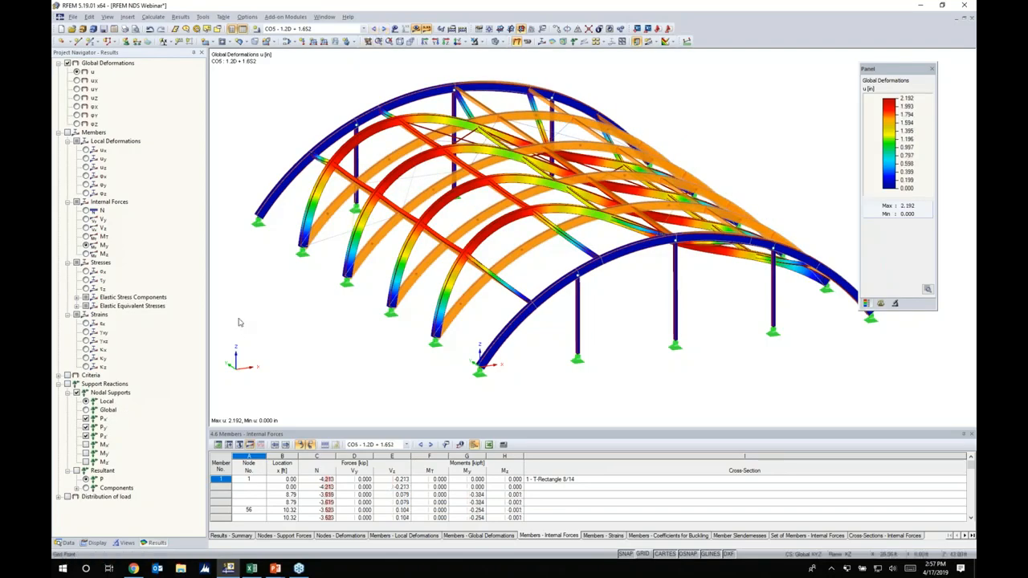
left_click(94, 544)
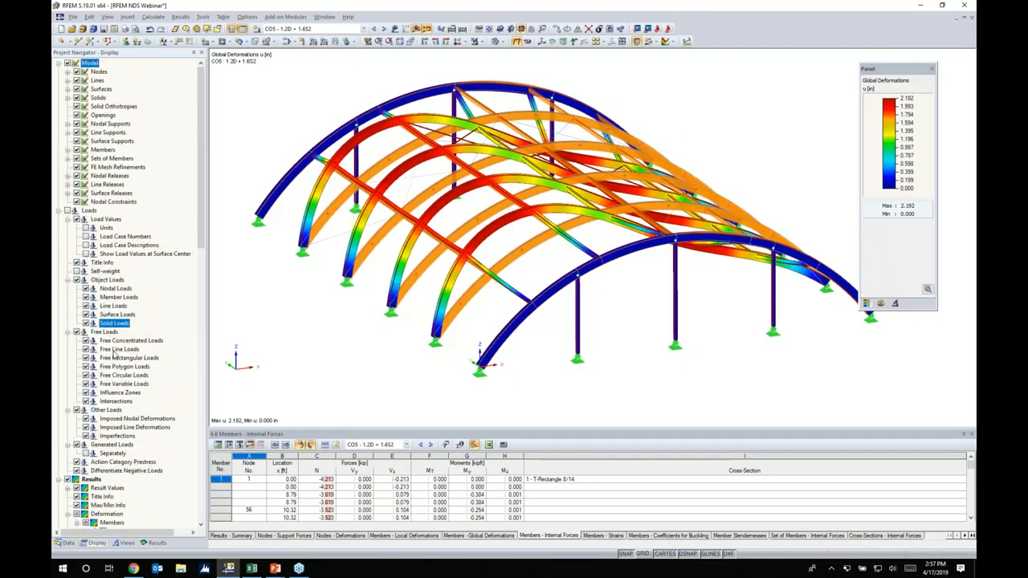
left_click(68, 63)
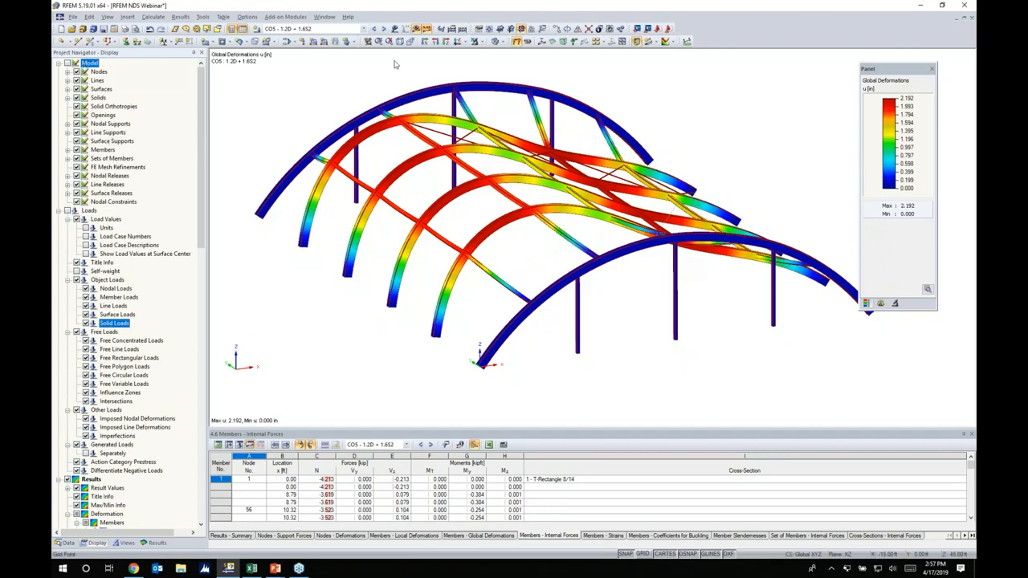
Inspect the deformed shape for load combinations CO6 through CO8
left_click(384, 29)
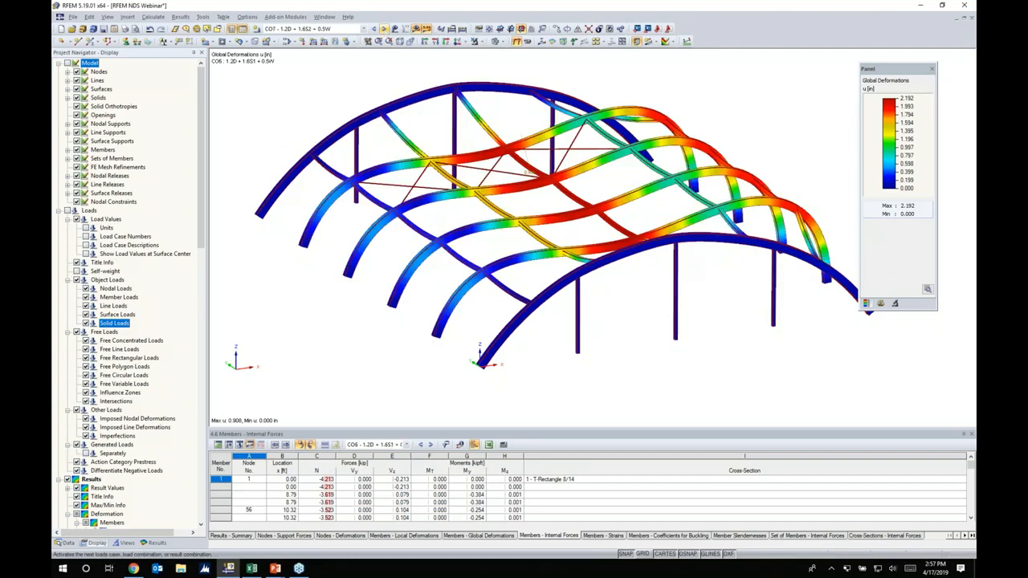
left_click(385, 29)
left_click(385, 29)
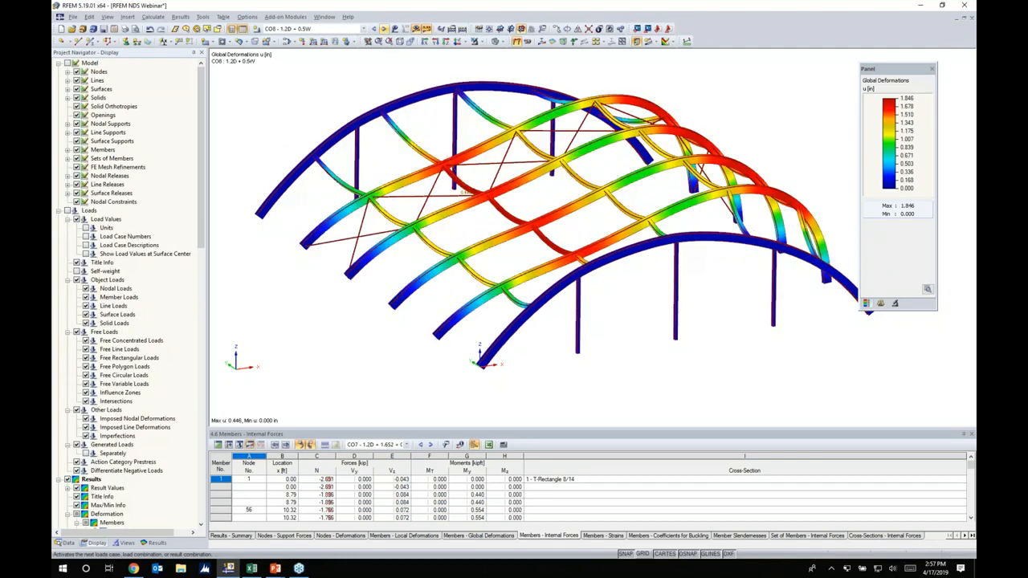
middle_click_drag(432, 256, 442, 276)
scroll(442, 276, "up", 1)
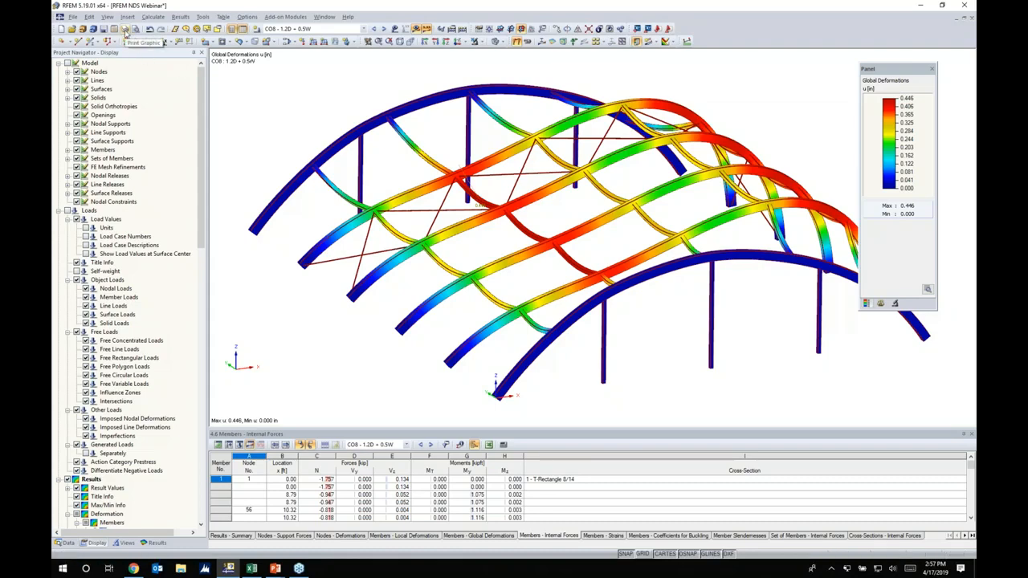
Set up a mass print of the global deformation results to printout report PR1, restricted to selected load cases and combinations
left_click(125, 30)
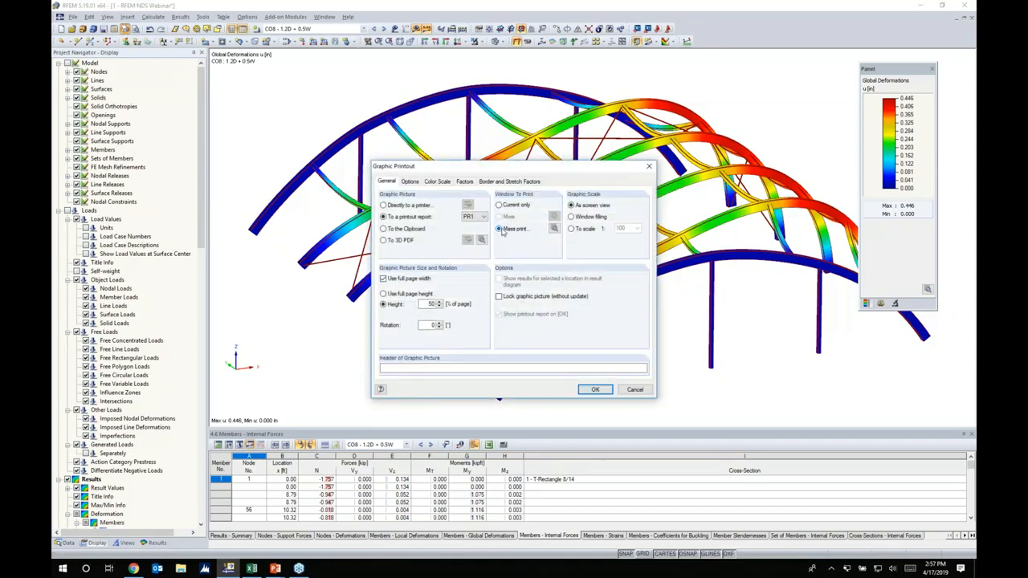
left_click(553, 229)
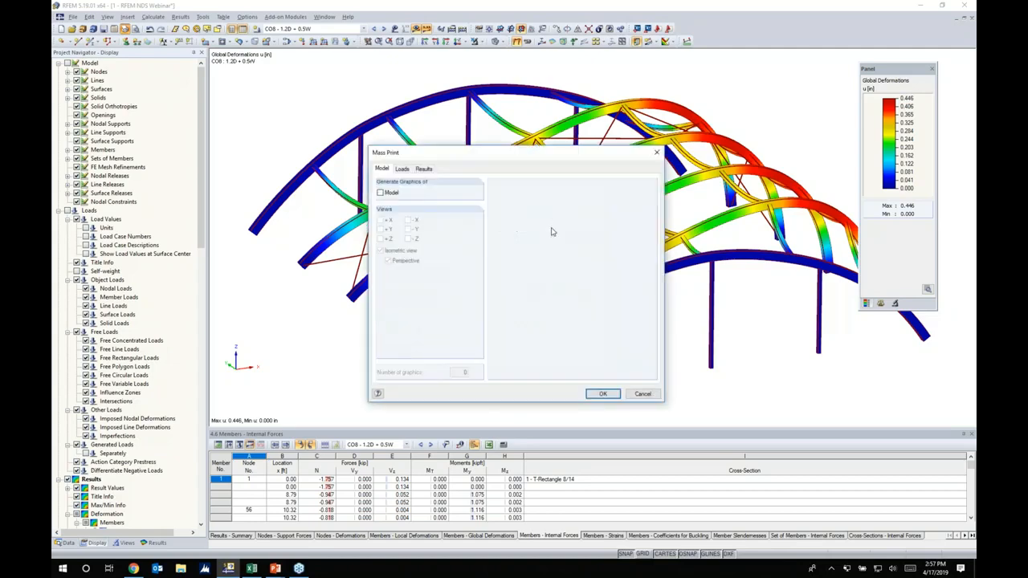
left_click(427, 170)
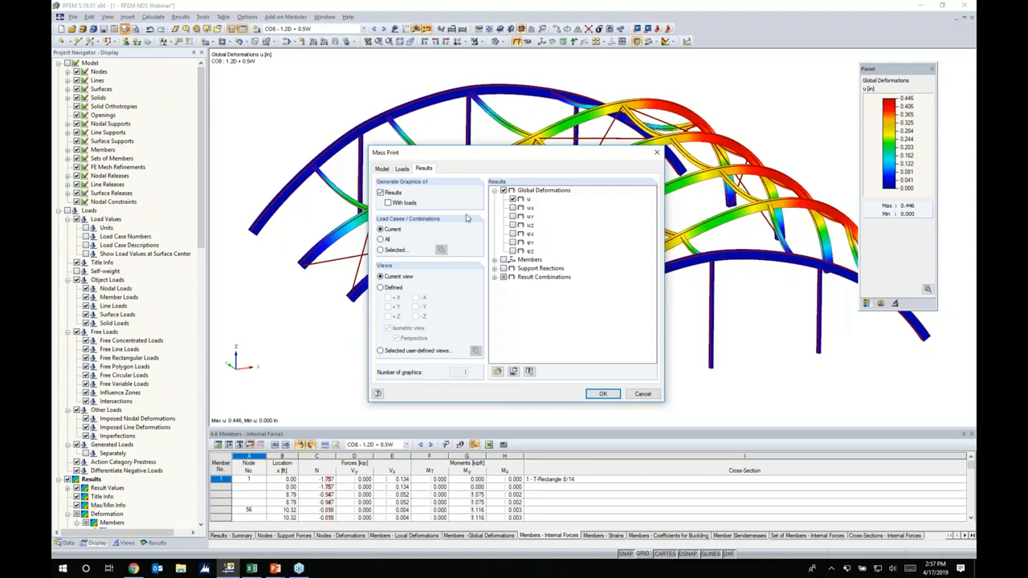
left_click(381, 251)
left_click(442, 250)
left_click_drag(506, 157, 638, 158)
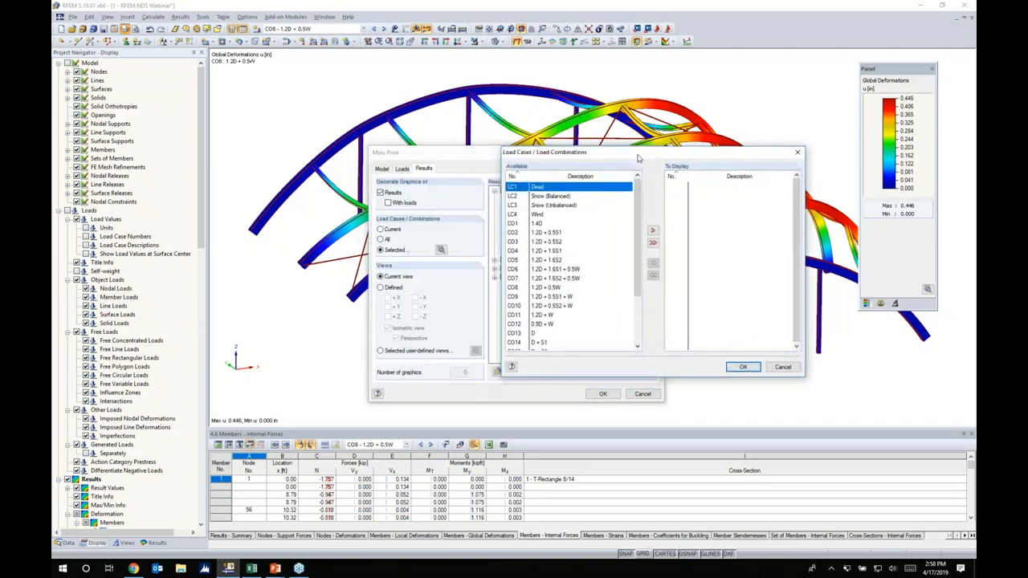
Add load combinations CO13 to CO19 to the mass print's display selection
scroll(622, 263, "down", 3)
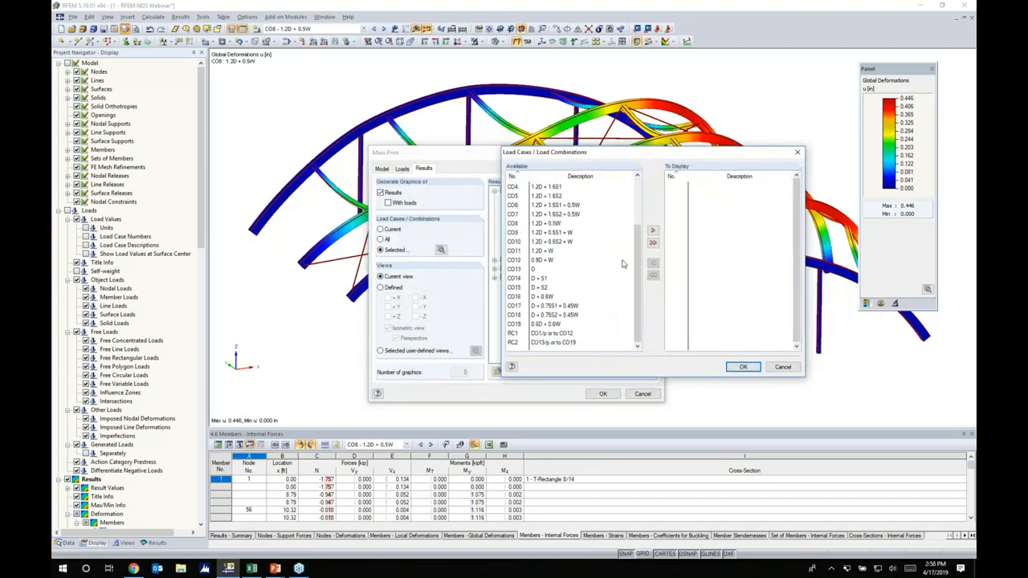
left_click(539, 272)
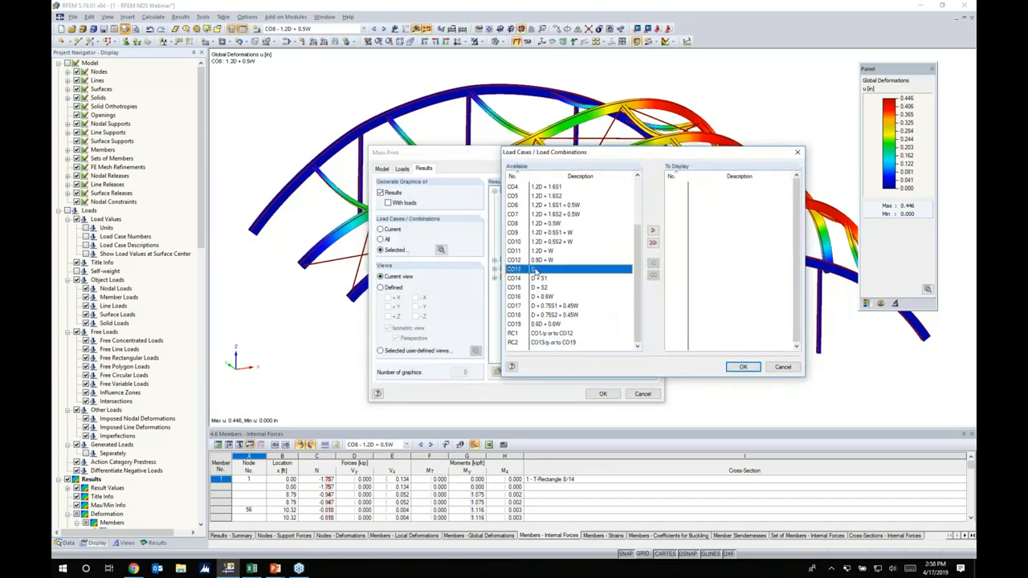
left_click(540, 324)
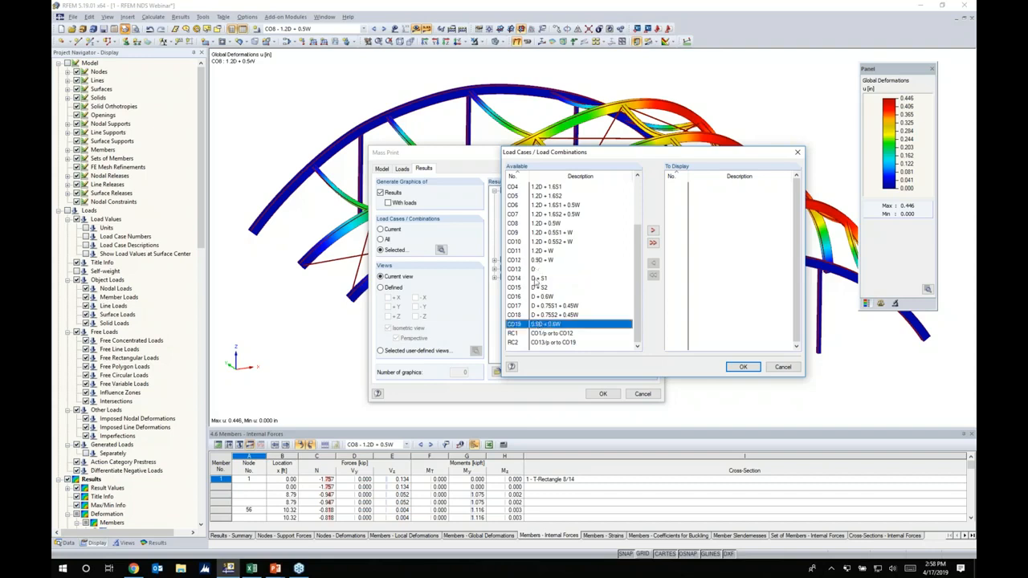
left_click(532, 271, "shift")
left_click(652, 230)
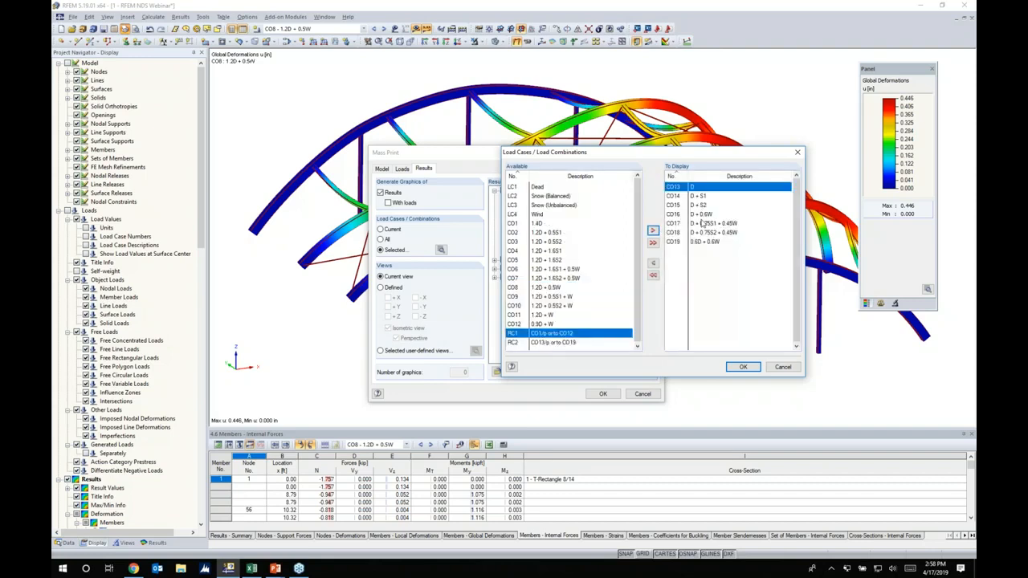
Confirm the mass print of the selected combinations and create the printout report from the template "Input data and reduced results"
left_click(743, 366)
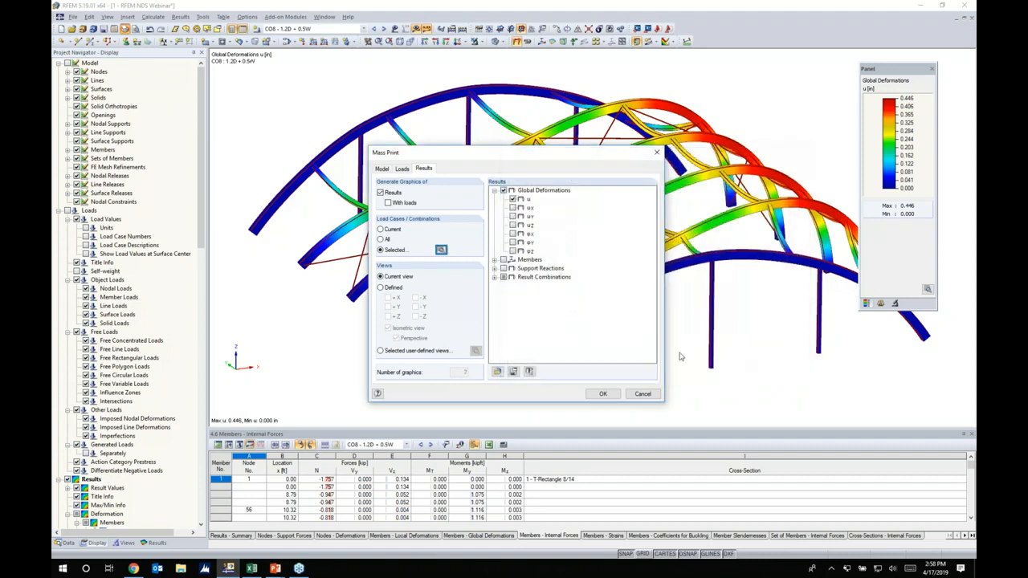
left_click(603, 393)
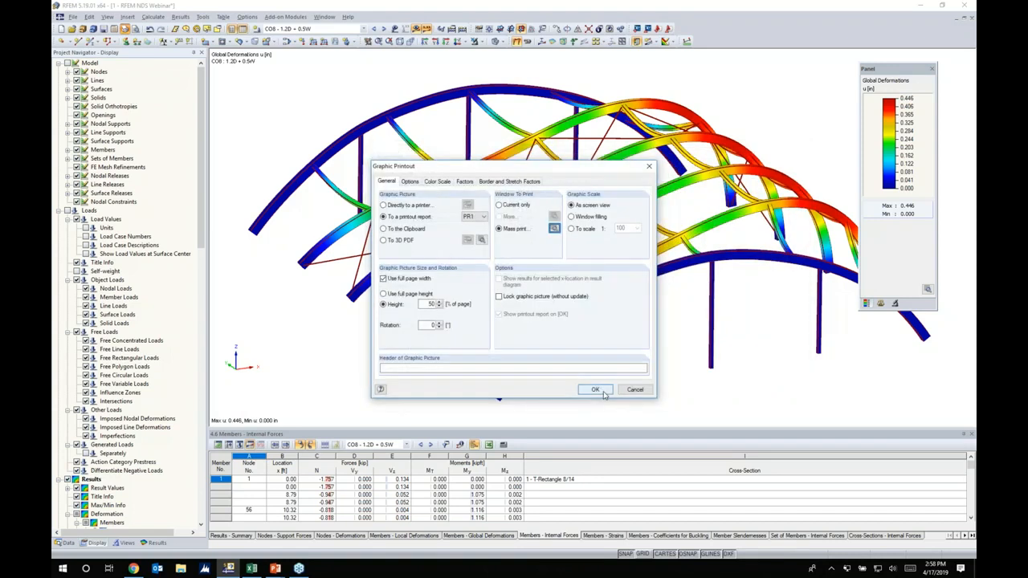
left_click(602, 391)
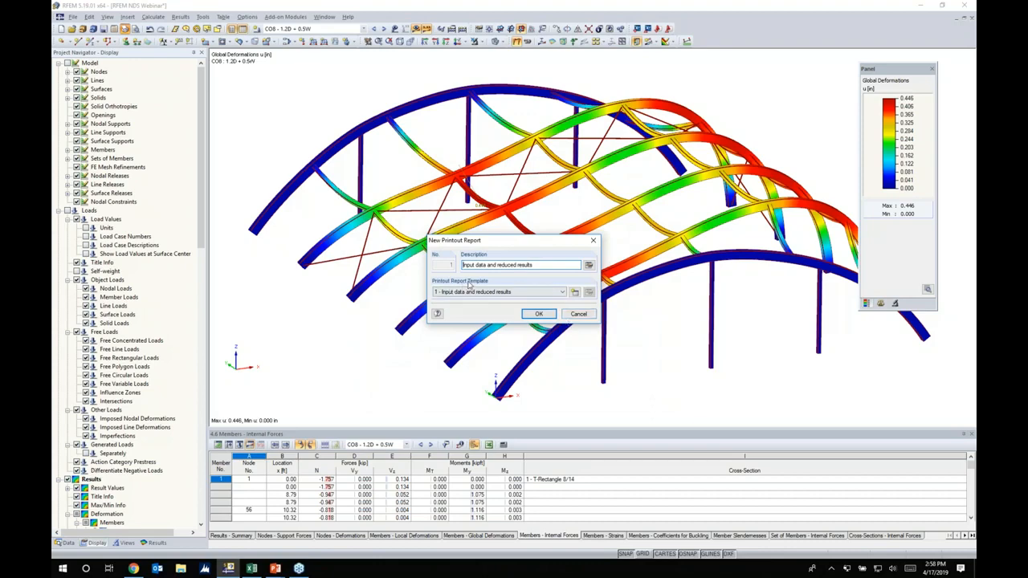
left_click(489, 294)
left_click(489, 298)
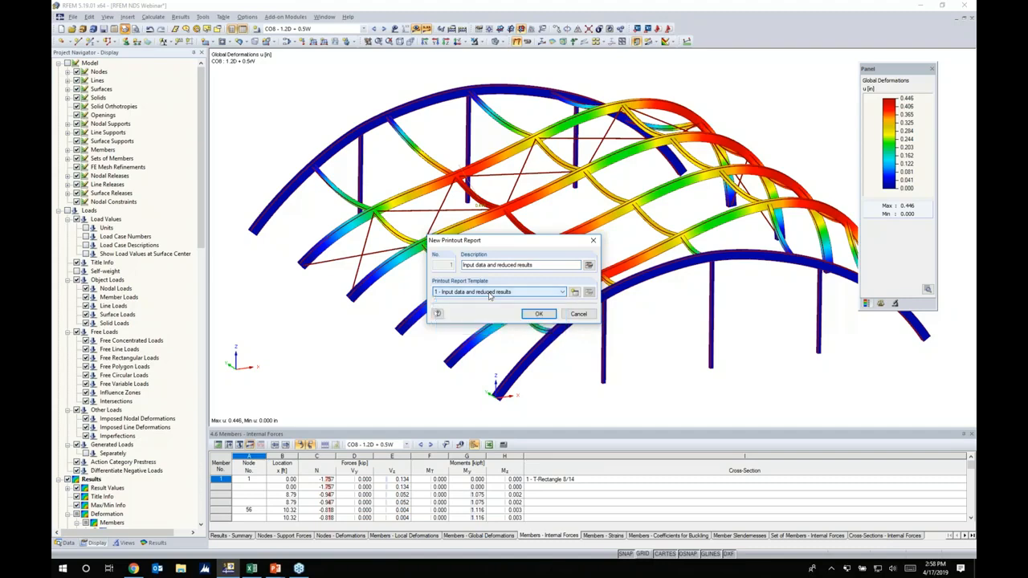
left_click(541, 314)
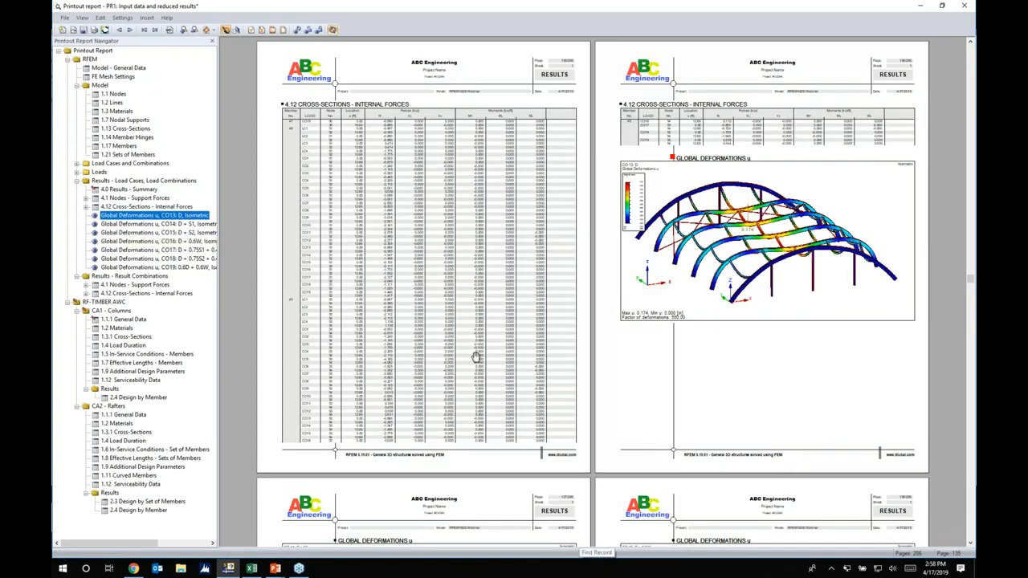
Review the global deformation pictures for load combinations CO13 to CO16 in the printout report
scroll(476, 356, "down", 5)
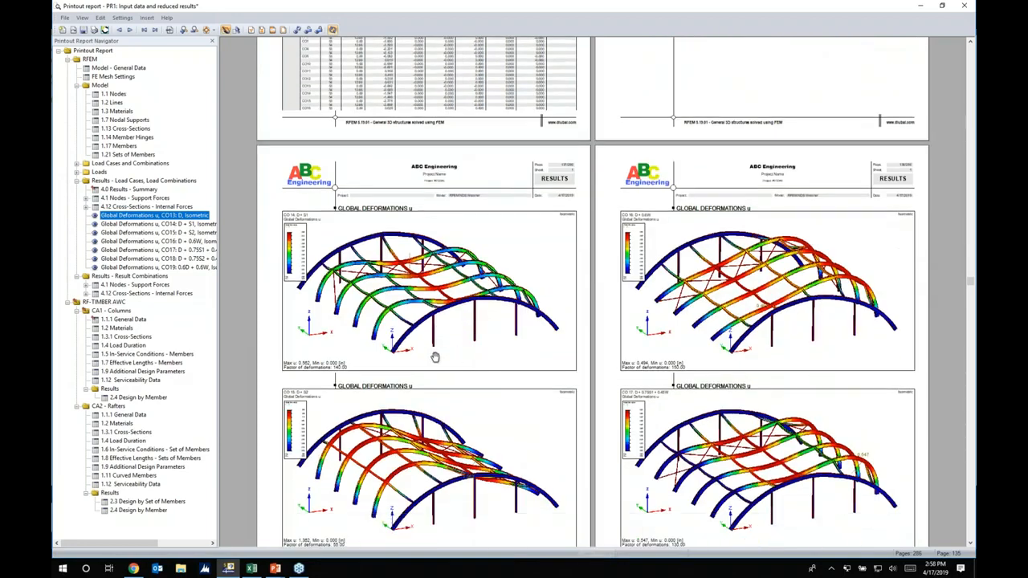
scroll(435, 356, "up", 8)
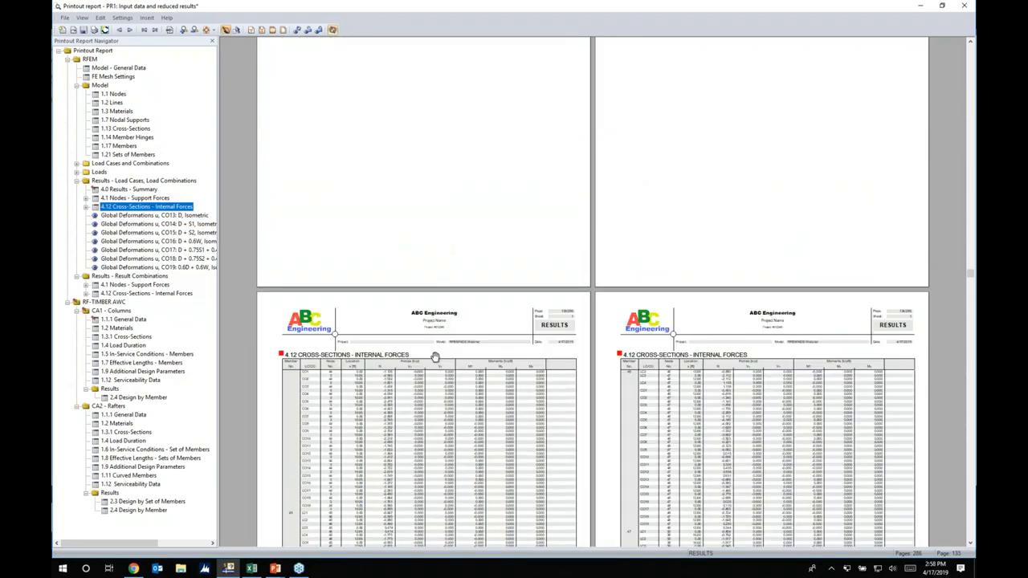
scroll(435, 357, "up", 3, "ctrl")
left_click(111, 217)
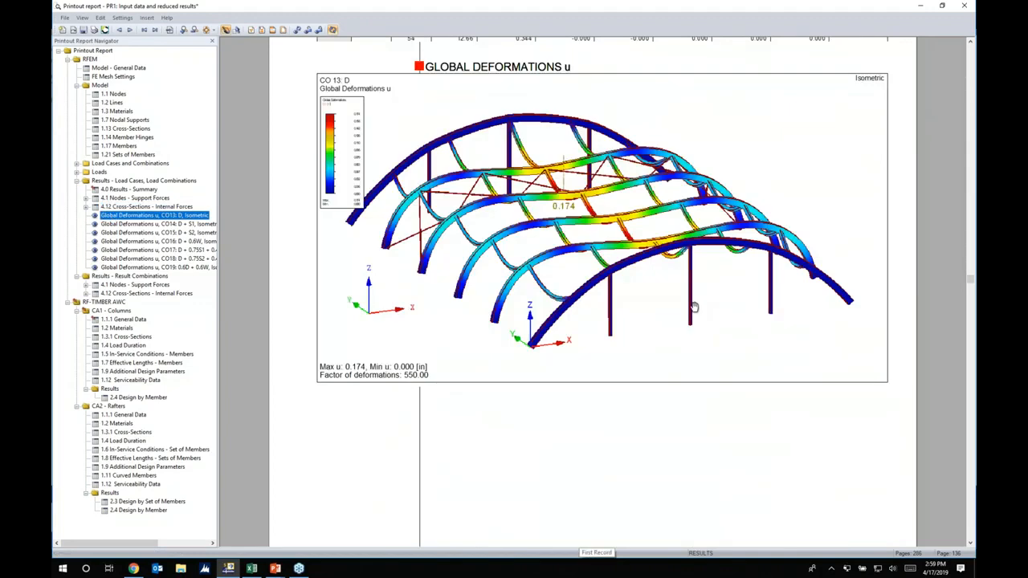
scroll(694, 307, "down", 10)
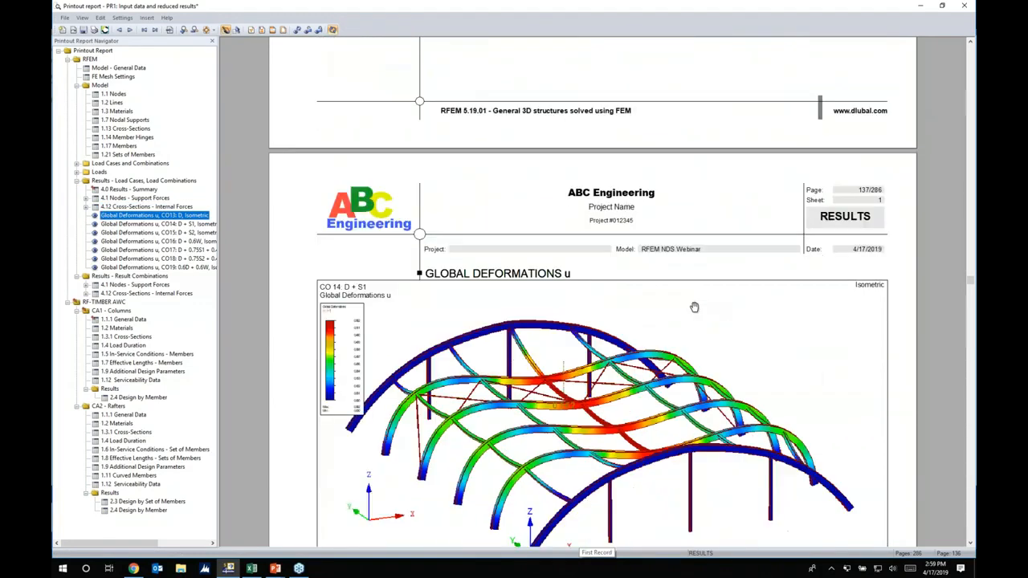
scroll(694, 307, "down", 10)
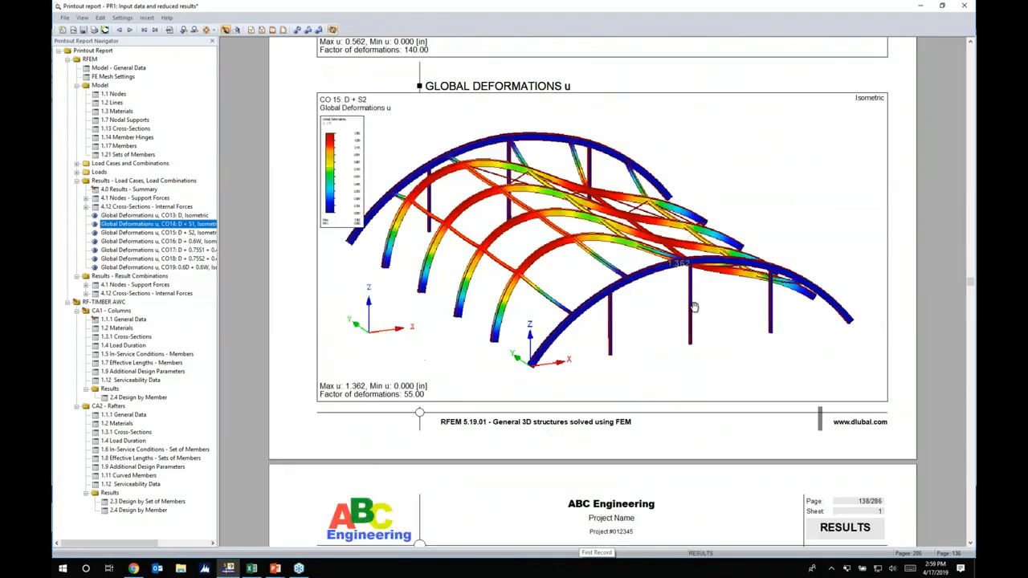
scroll(694, 306, "down", 3)
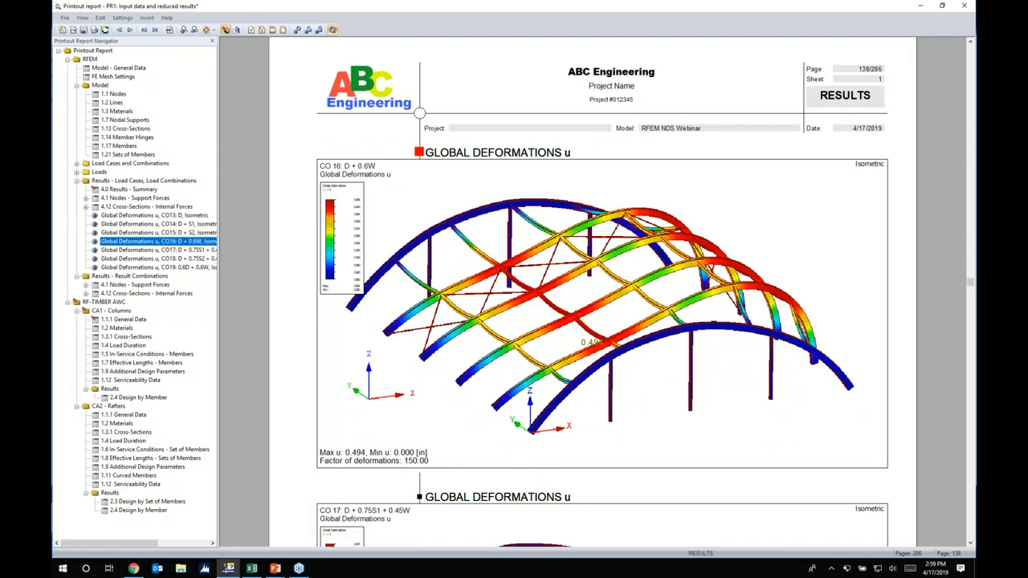
Edit the CO16 deformation picture to a view rotated to the opposite side with the undeformed model shown, and return to the report
right_click(729, 210)
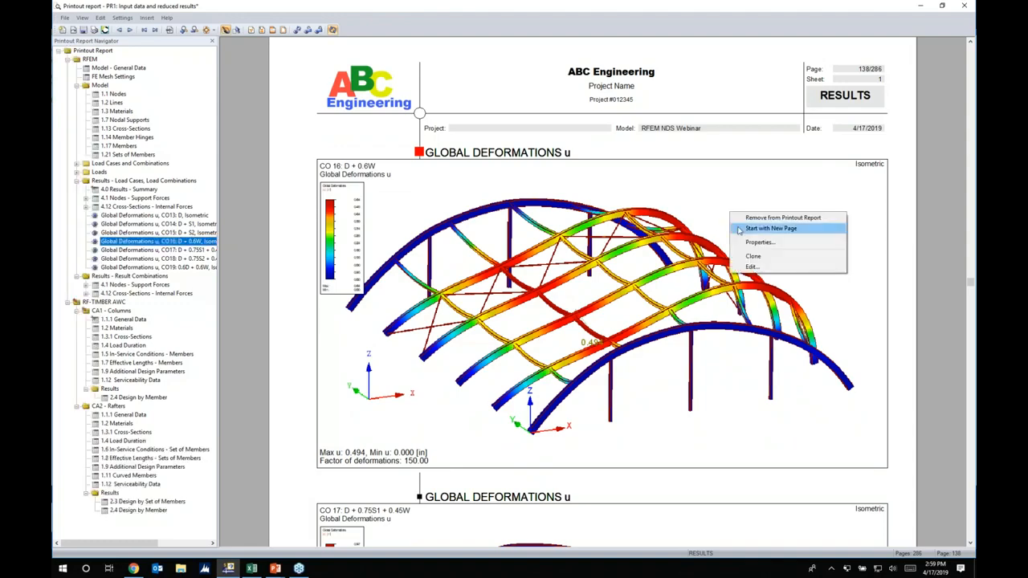
left_click(749, 266)
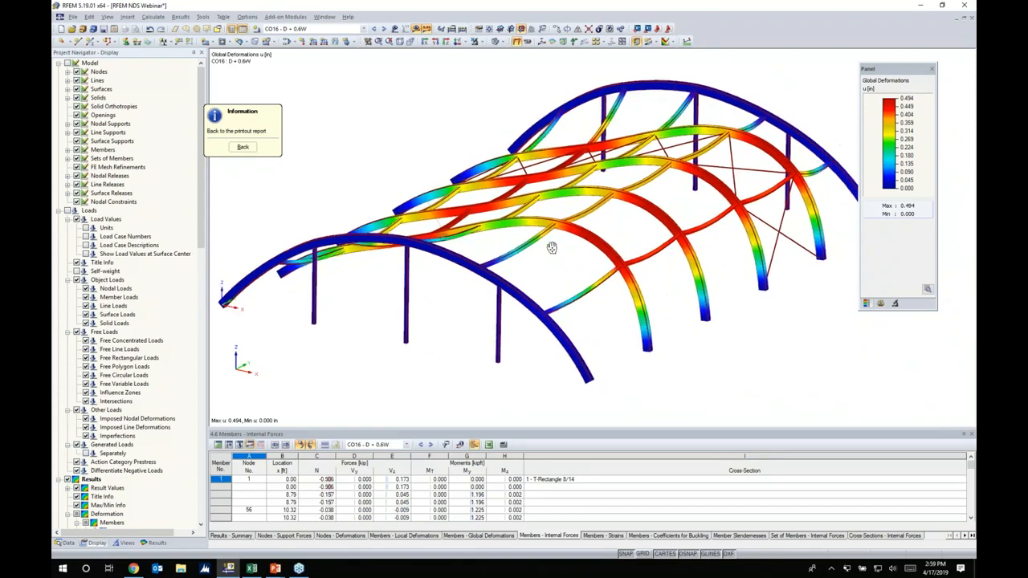
left_click(68, 63)
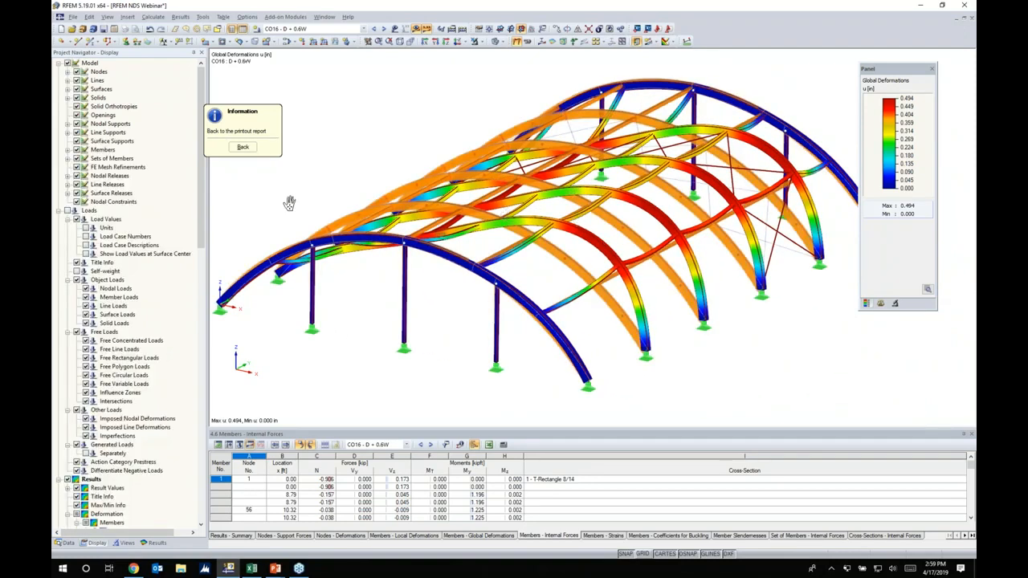
left_click(242, 147)
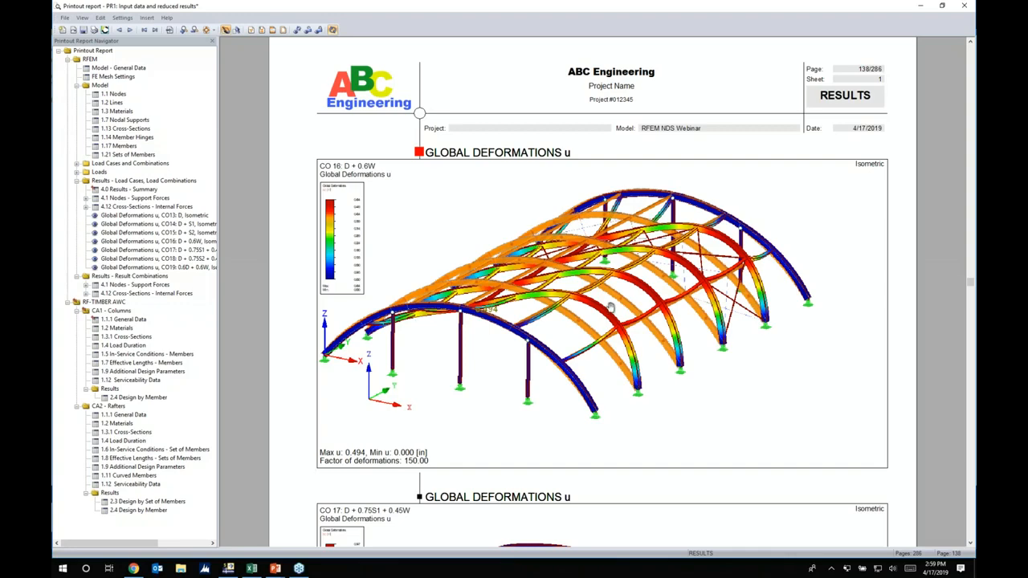
scroll(614, 289, "down", 1, "ctrl")
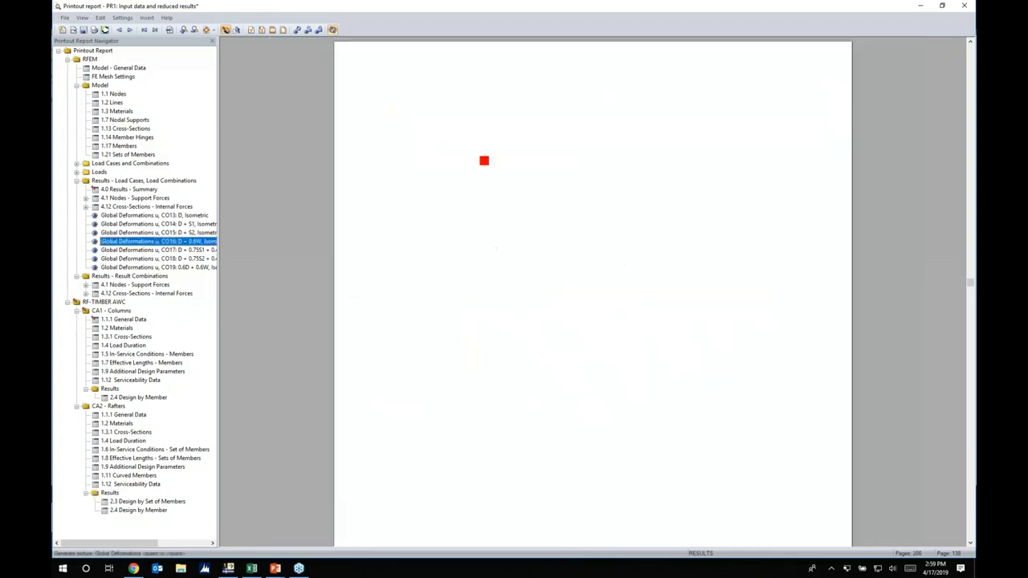
scroll(614, 289, "down", 3)
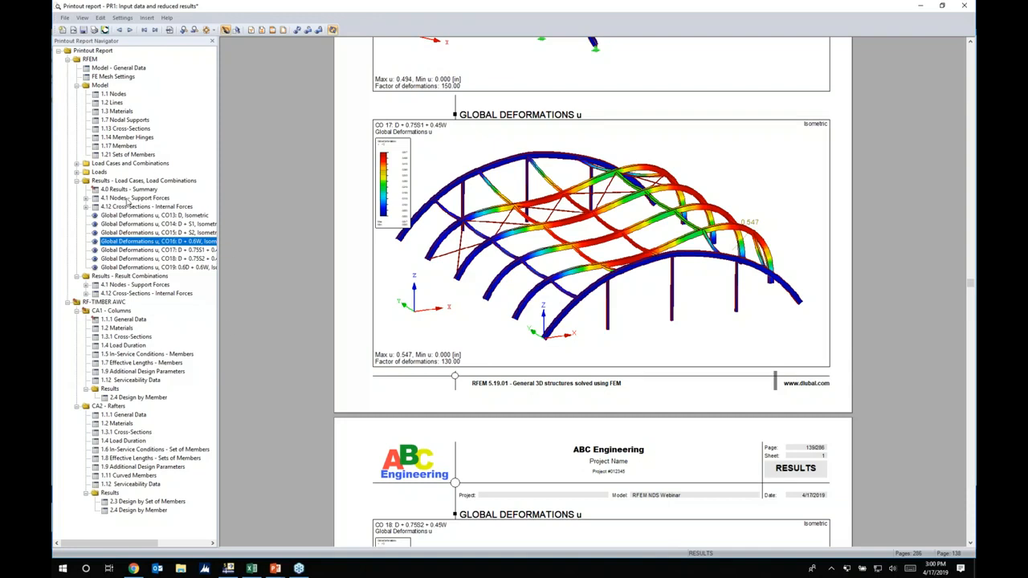
Remove the 1.2 Lines table from the RFEM model data in the printout report
left_click(67, 59)
left_click(68, 69)
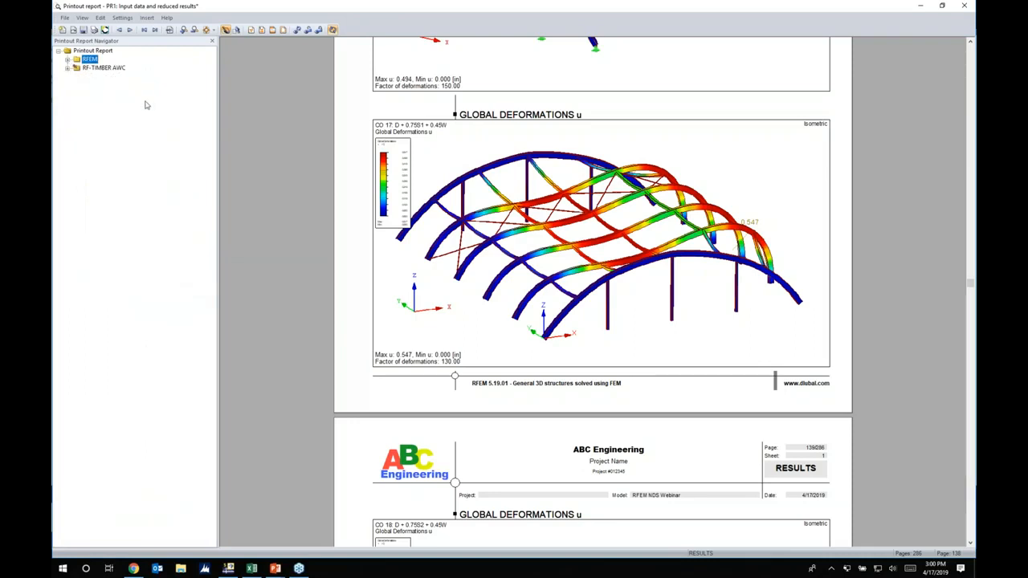
left_click(68, 61)
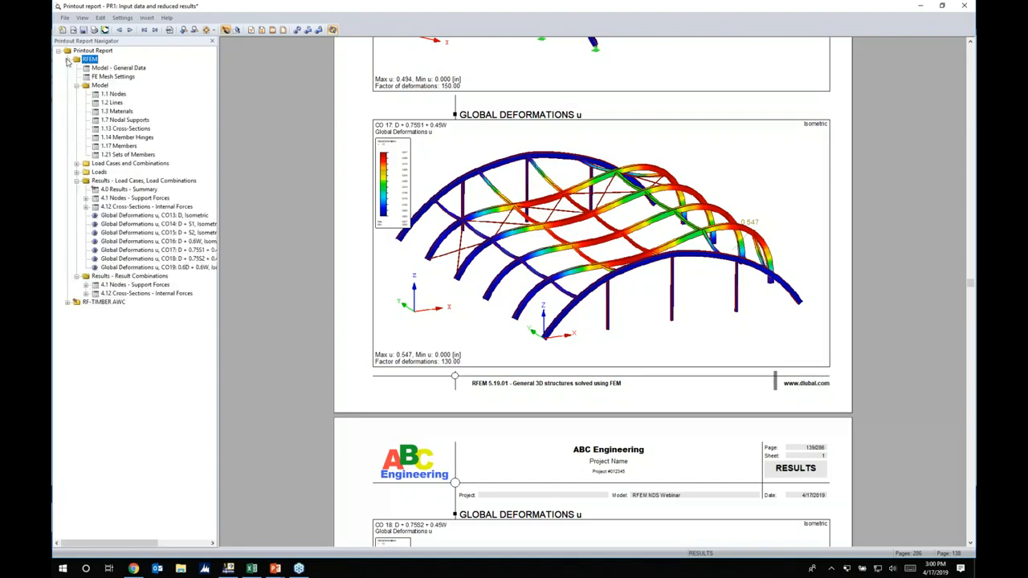
left_click(113, 94)
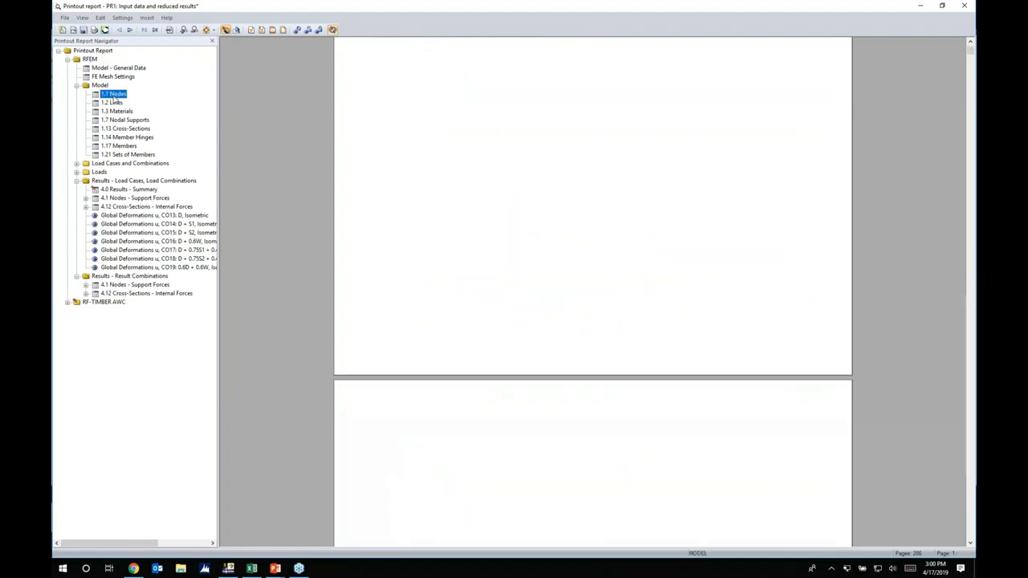
left_click(113, 103)
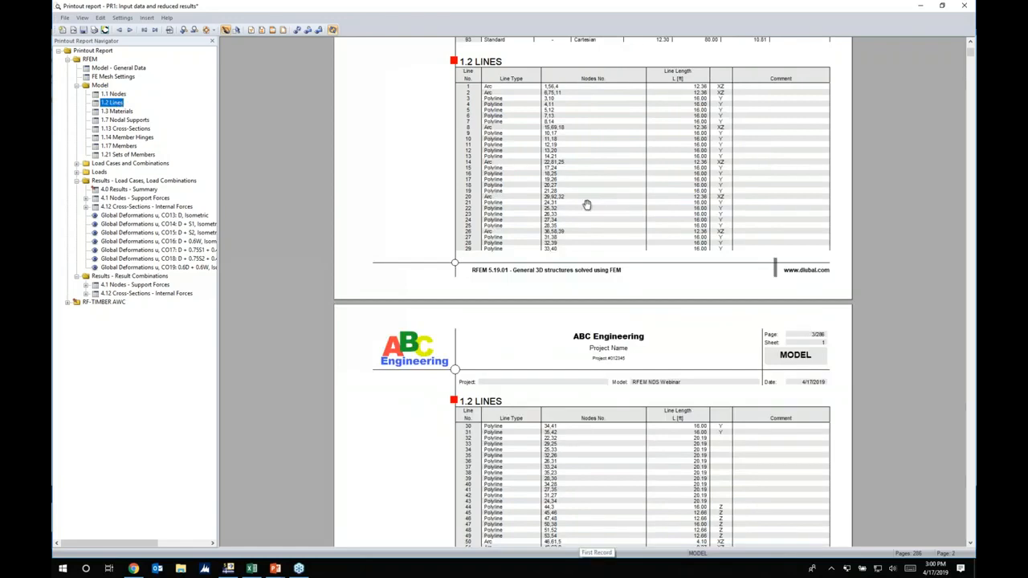
right_click(118, 104)
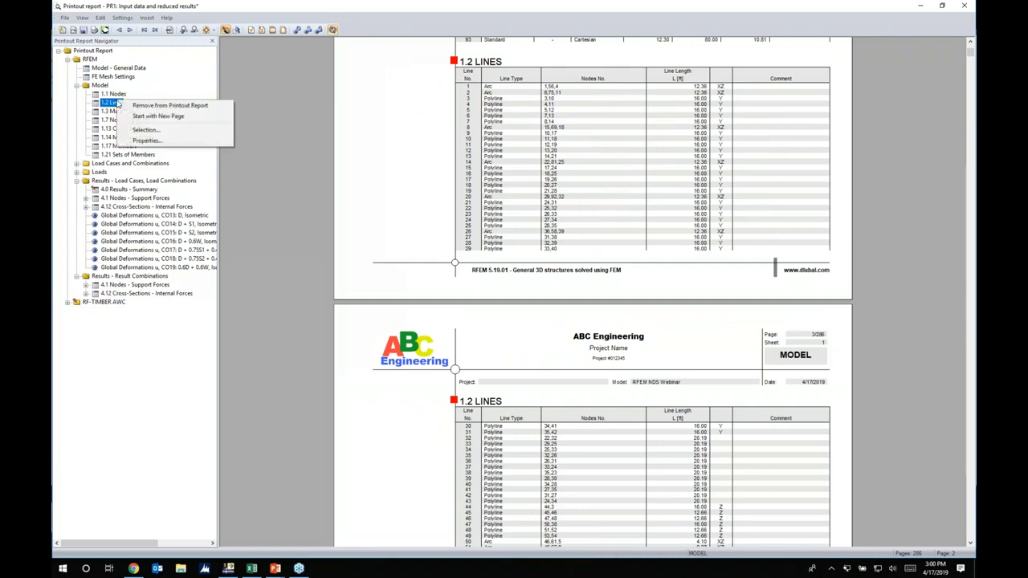
left_click(164, 105)
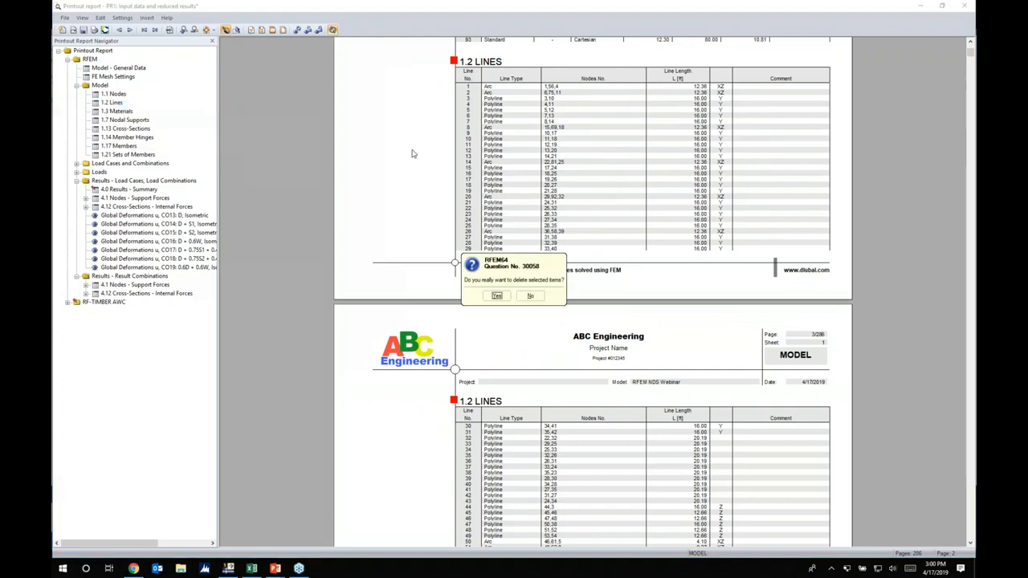
left_click(497, 296)
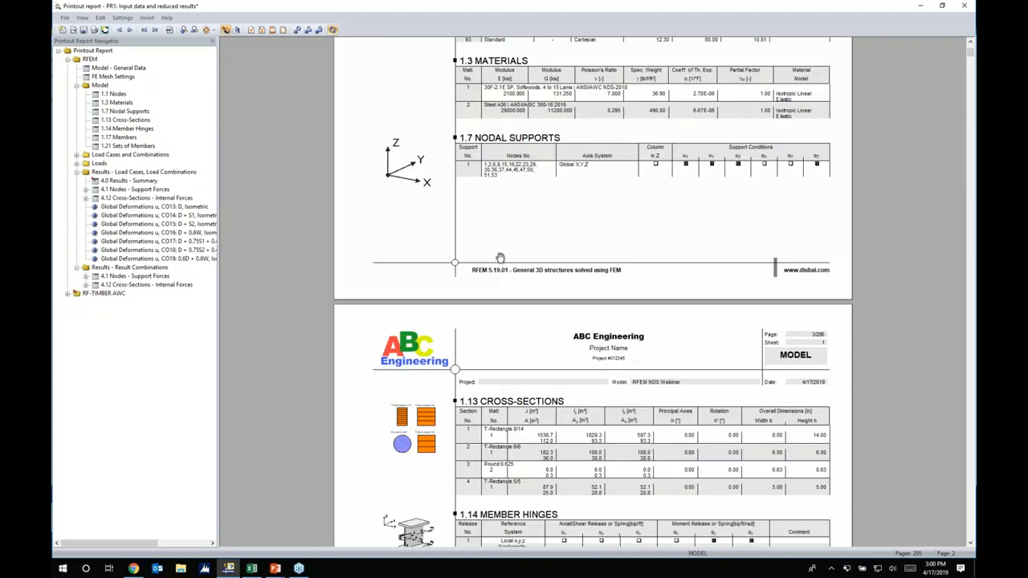
Move the 1.13 Cross-Sections chapter directly after 1.3 Materials, ahead of 1.7 Nodal Supports
scroll(500, 257, "down", 3)
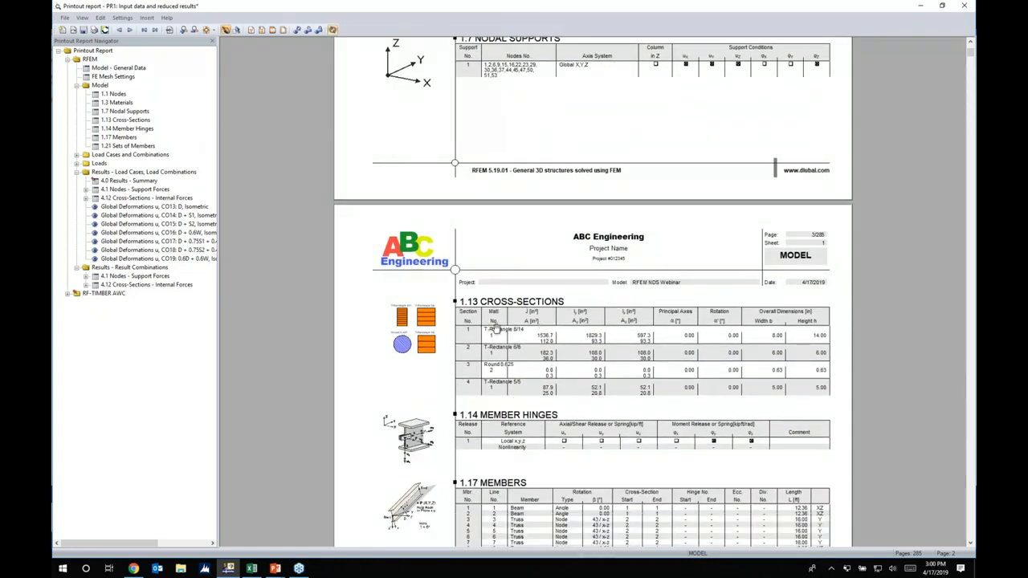
scroll(496, 329, "up", 3)
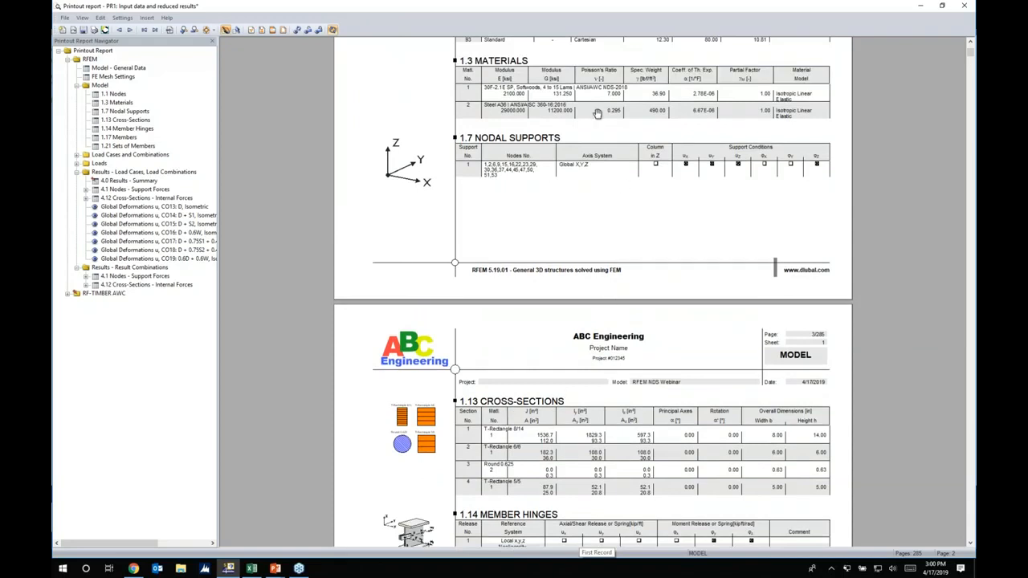
left_click(126, 120)
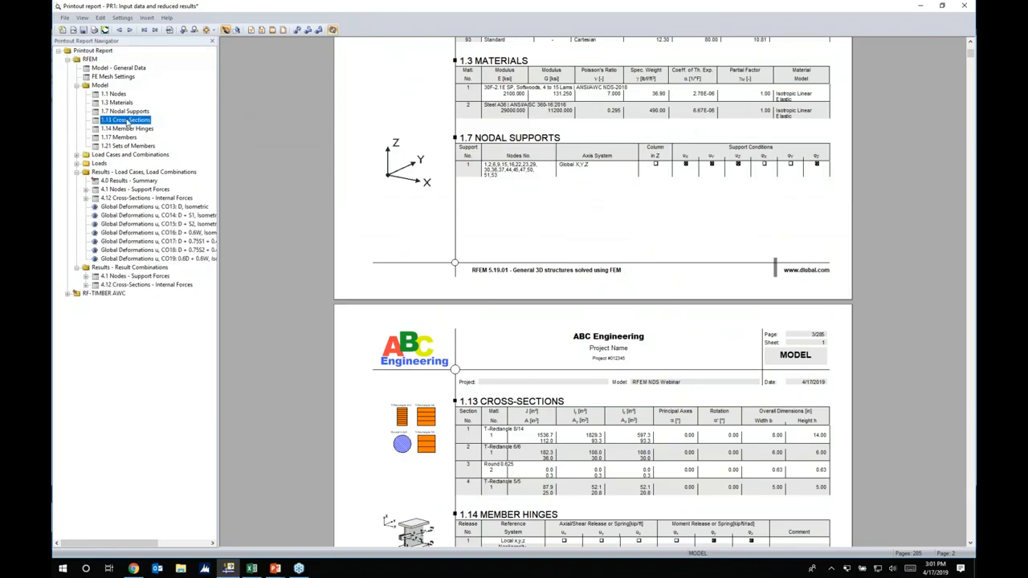
left_click_drag(116, 122, 117, 110)
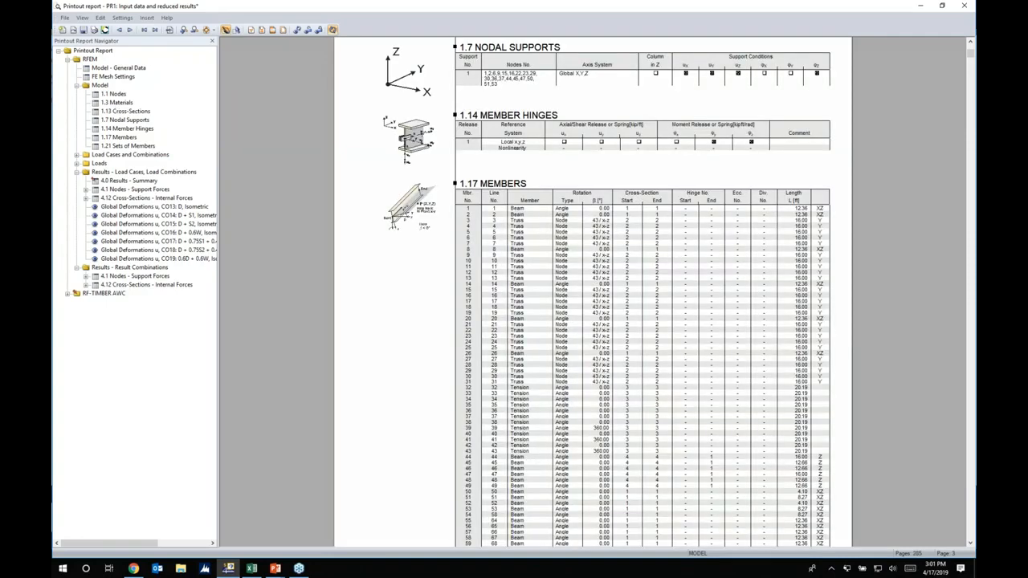
Review the result combination tables for nodal support forces and cross-section internal forces in the report
left_click(120, 276)
left_click(119, 277)
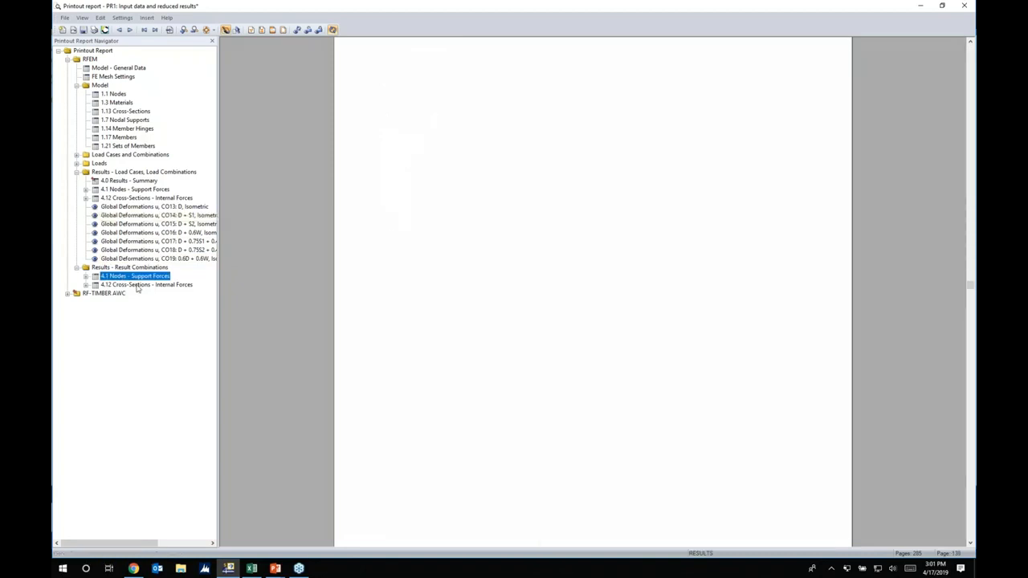
scroll(583, 195, "down", 5)
scroll(400, 77, "down", 10)
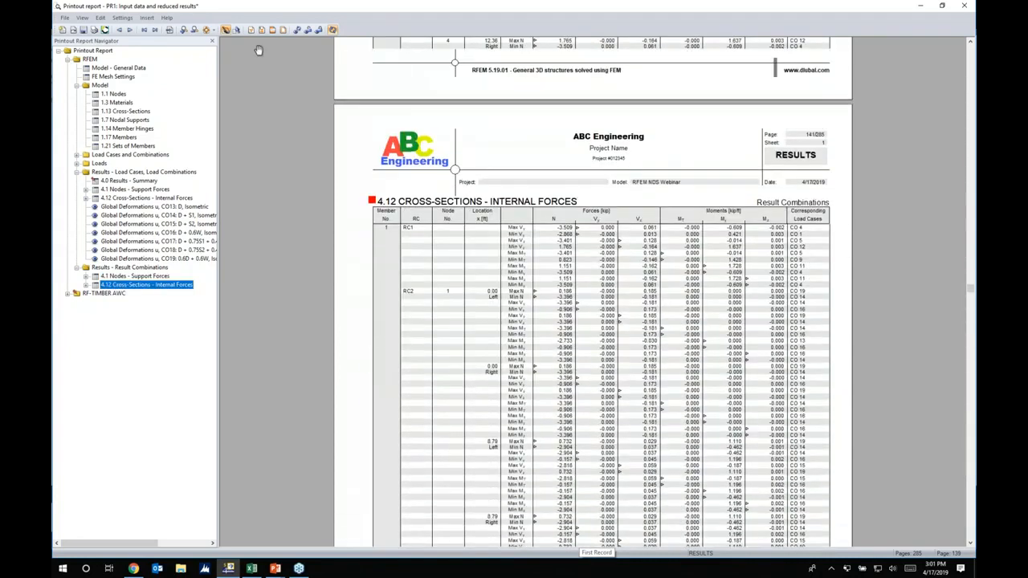
Review the model data and result combination tables included in the printout report selection, and accept the selection
left_click(102, 19)
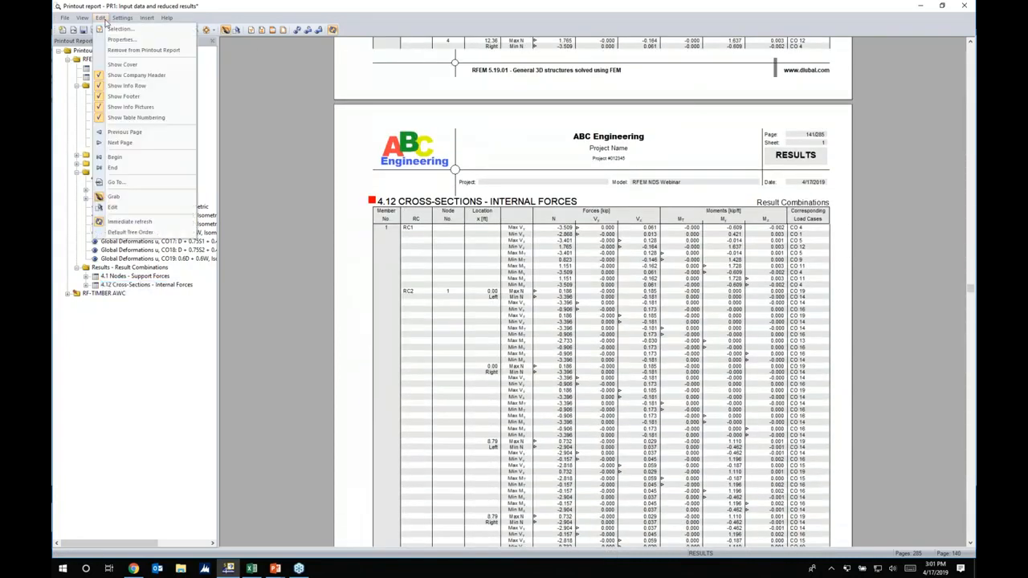
left_click(109, 31)
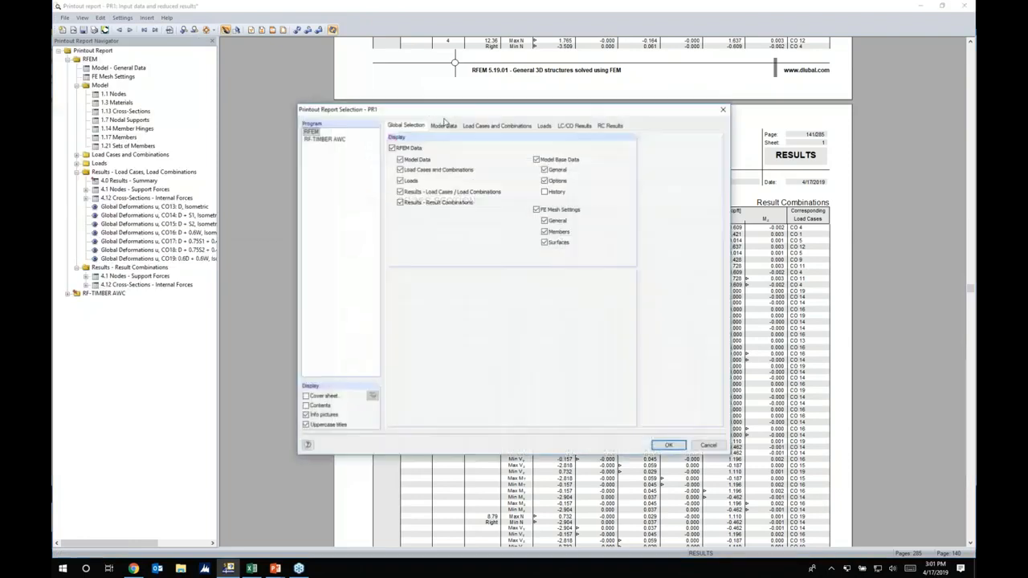
left_click(442, 126)
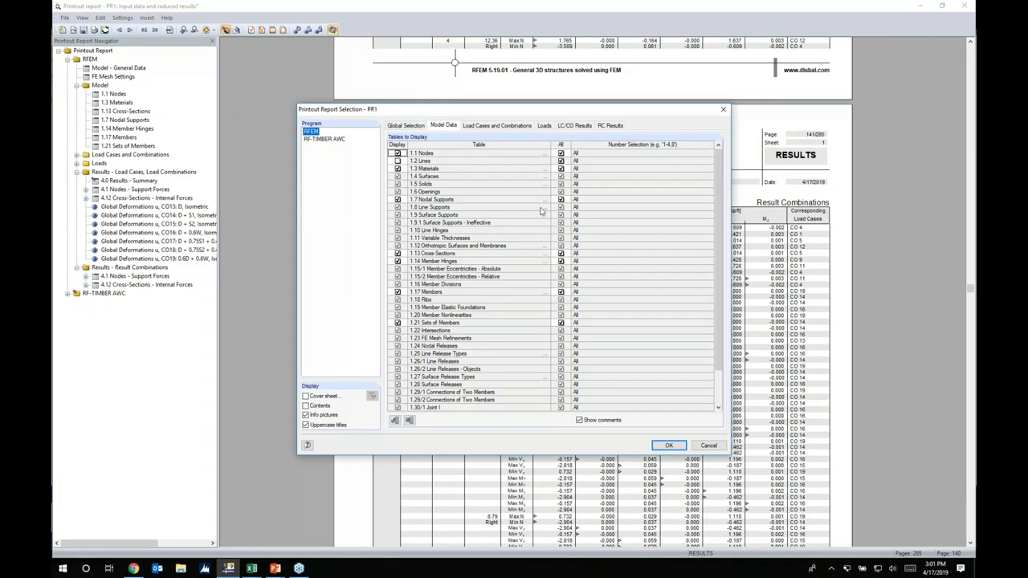
left_click(606, 129)
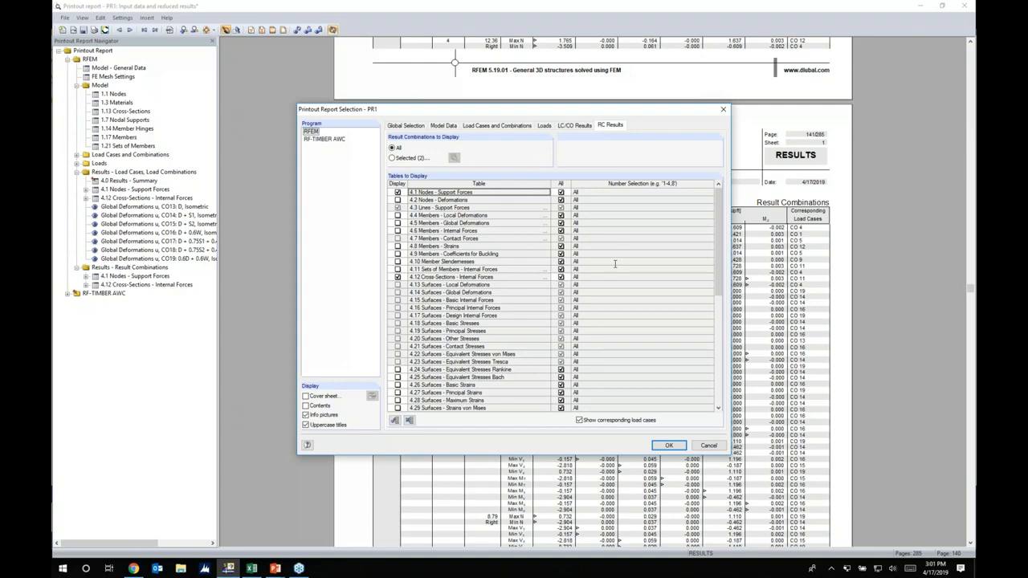
left_click(681, 447)
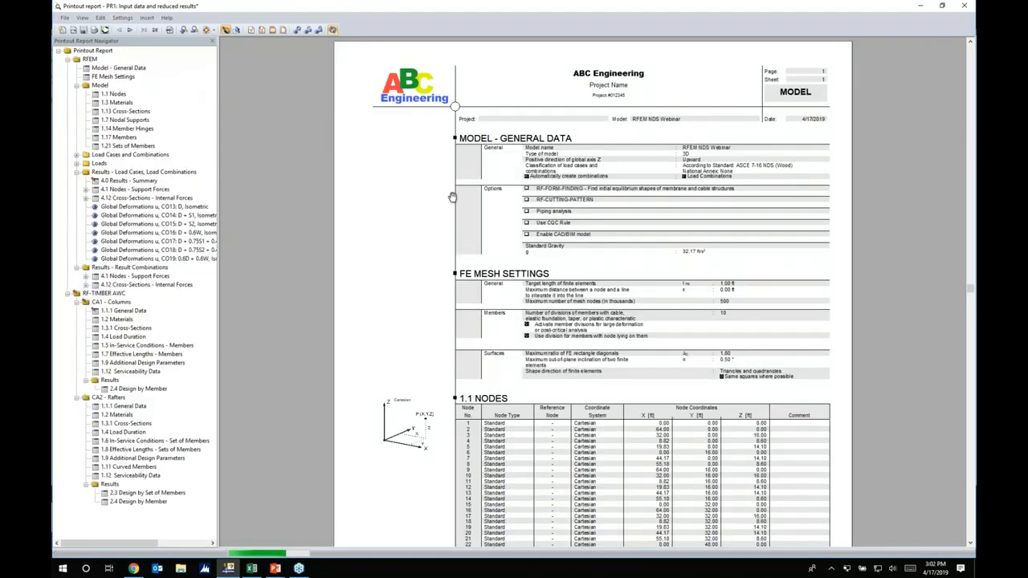
left_click(122, 17)
mouse_move(127, 29)
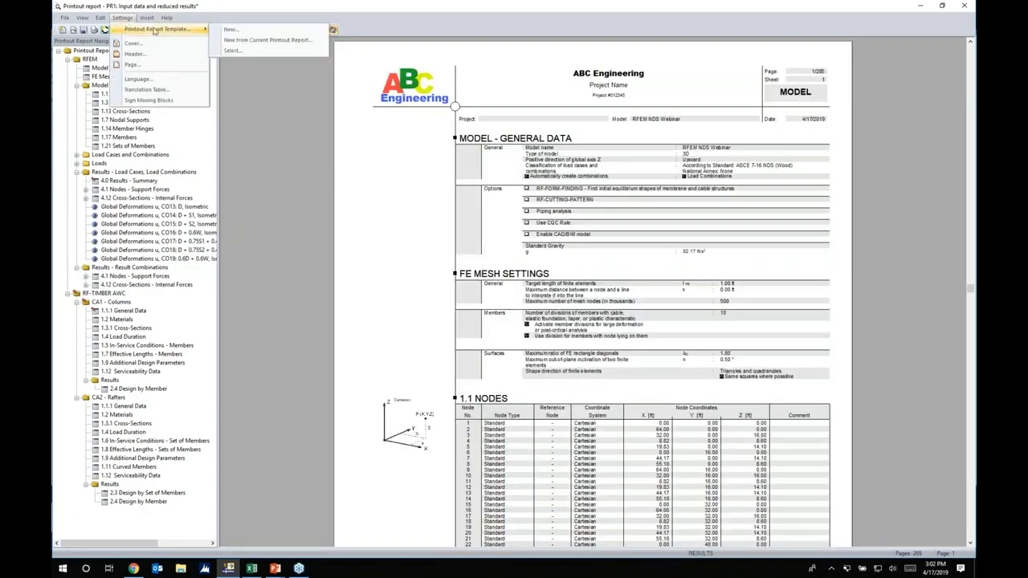
left_click(259, 40)
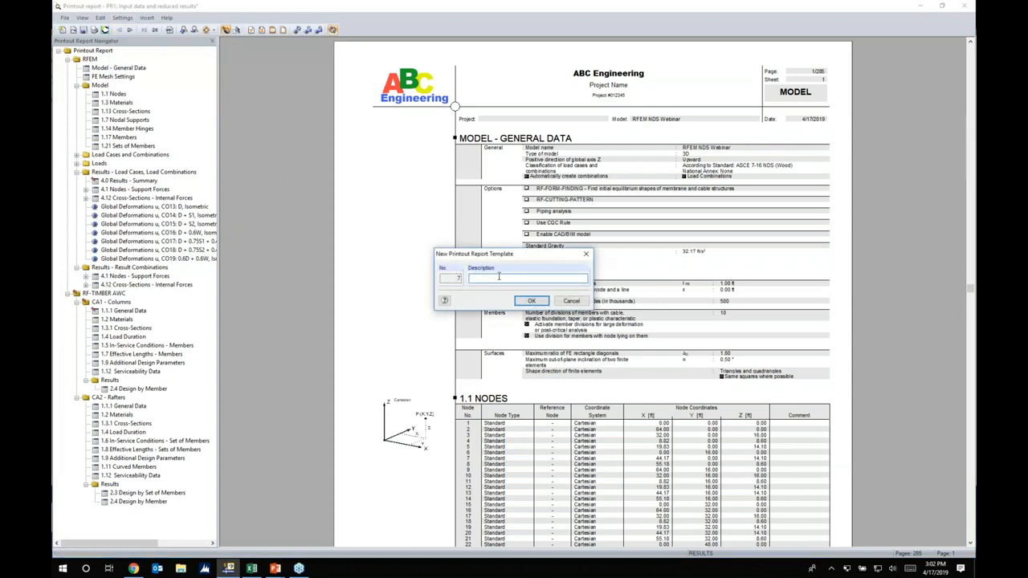
type("test")
key("BackSpace")
key("BackSpace")
key("BackSpace")
type("Template")
left_click(571, 301)
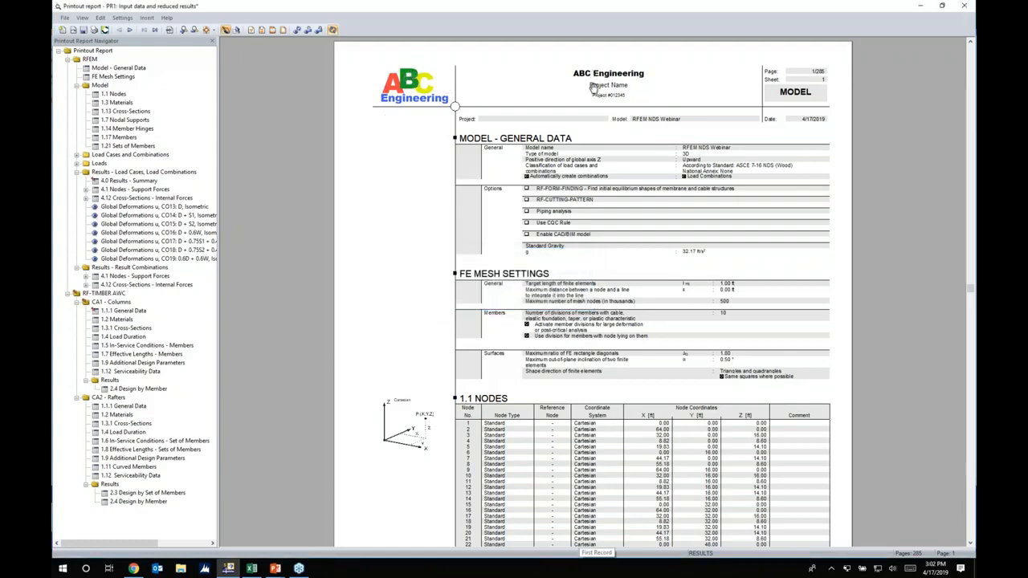
Examine the RF-TIMBER AWC results in the report: 2.4 Design by Member for the columns and 2.3 Design by Set of Members for the rafters
left_click(612, 152)
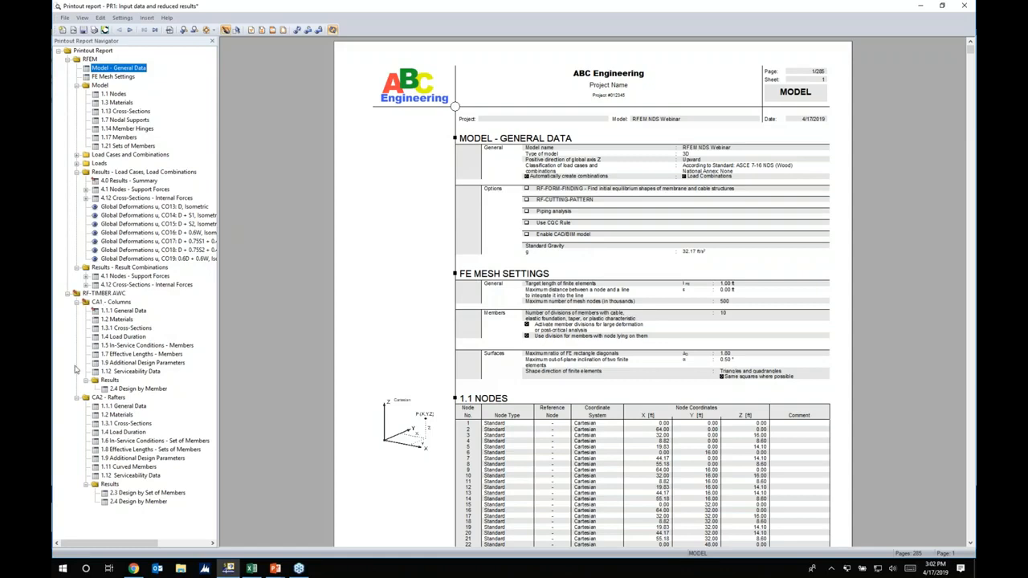
left_click(67, 59)
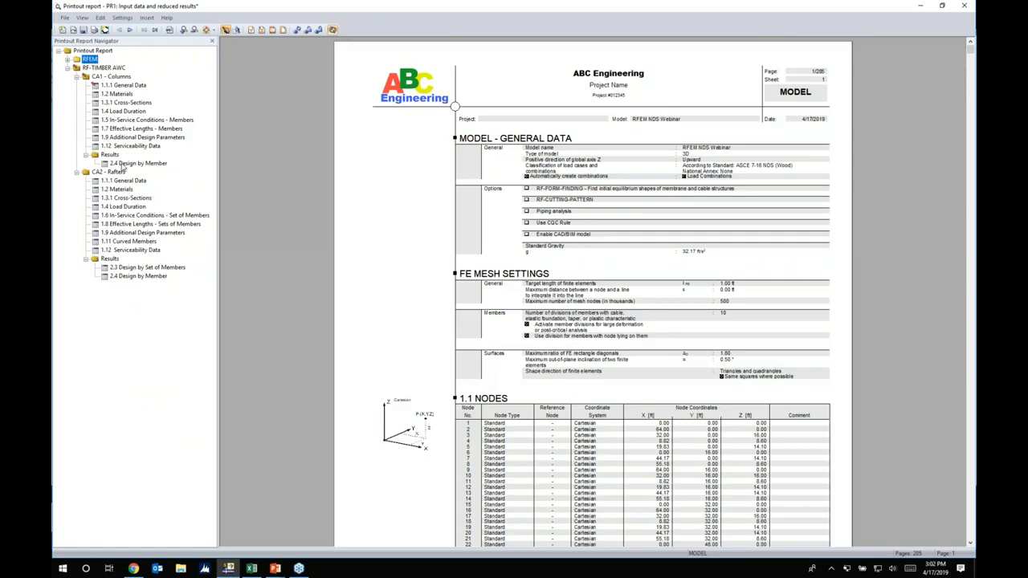
left_click(122, 164)
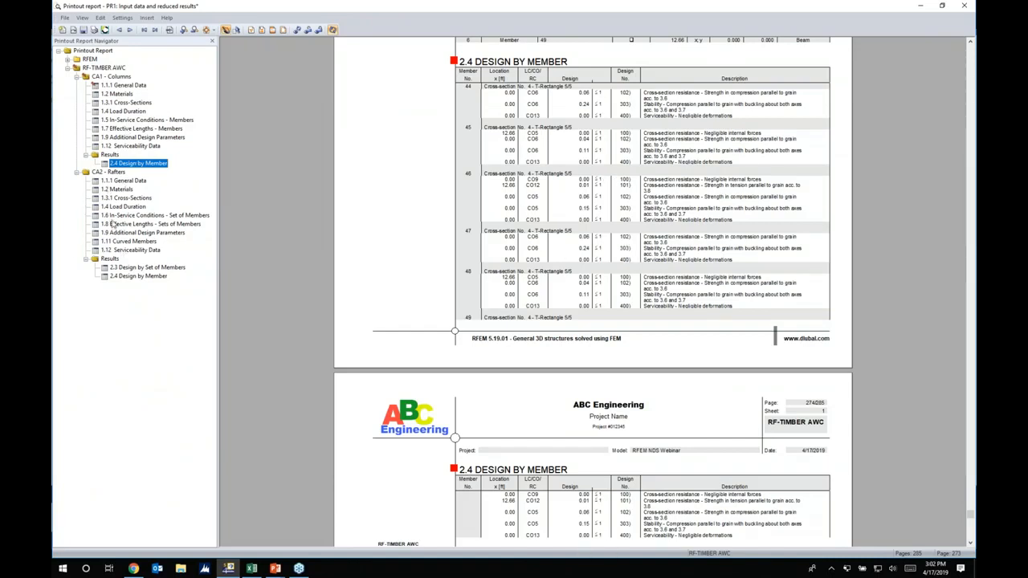
left_click(133, 270)
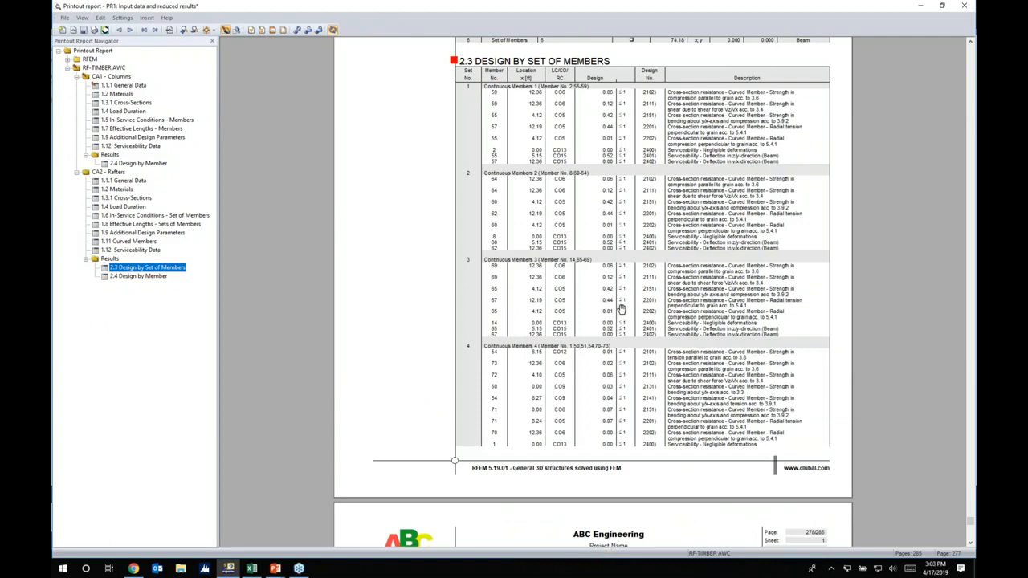
scroll(620, 309, "down", 15)
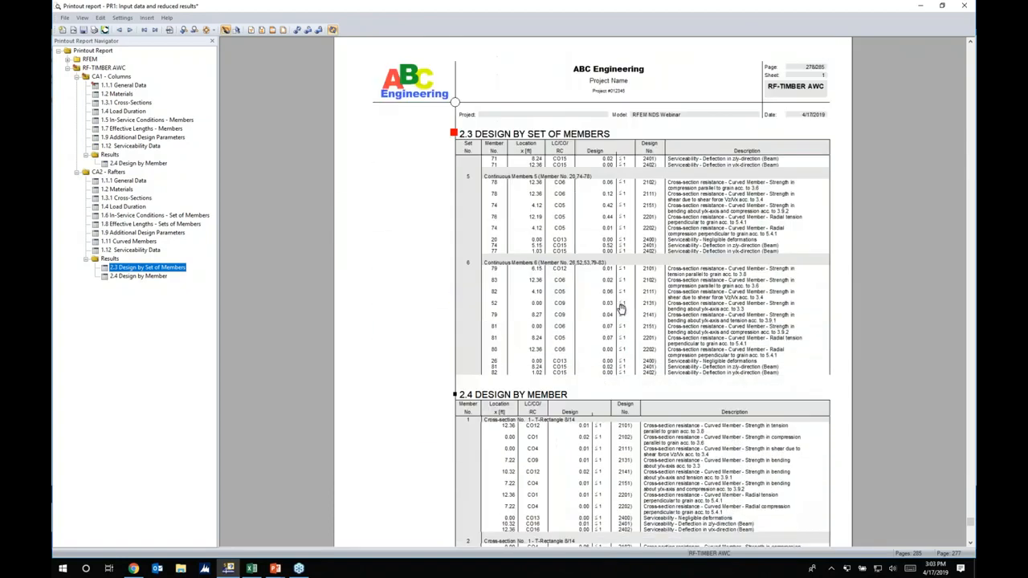
scroll(621, 309, "down", 1)
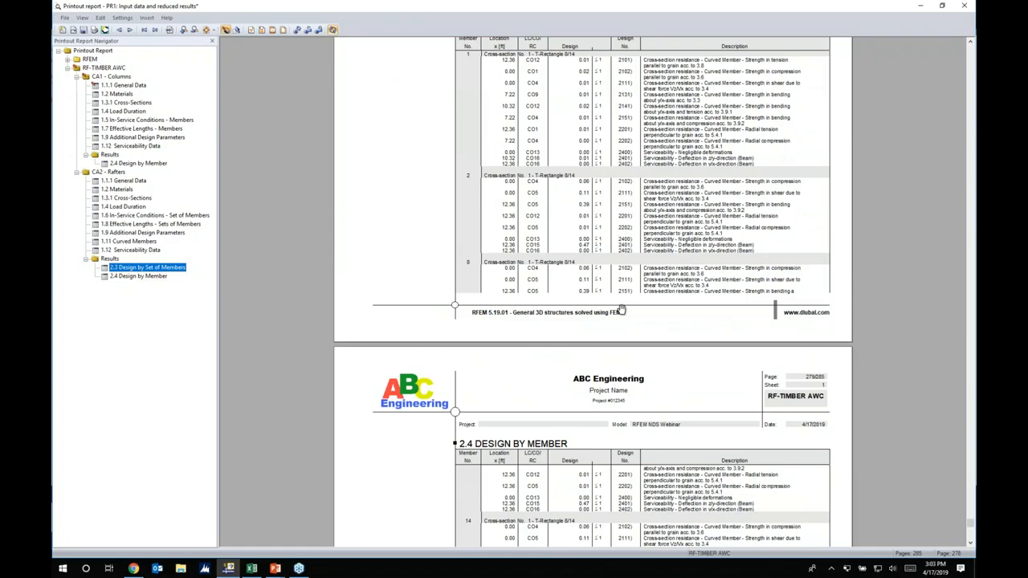
Switch to the running PowerPoint slide show of the NDS-2018 Timber Member Design presentation at the More Information slide
key("super+Tab")
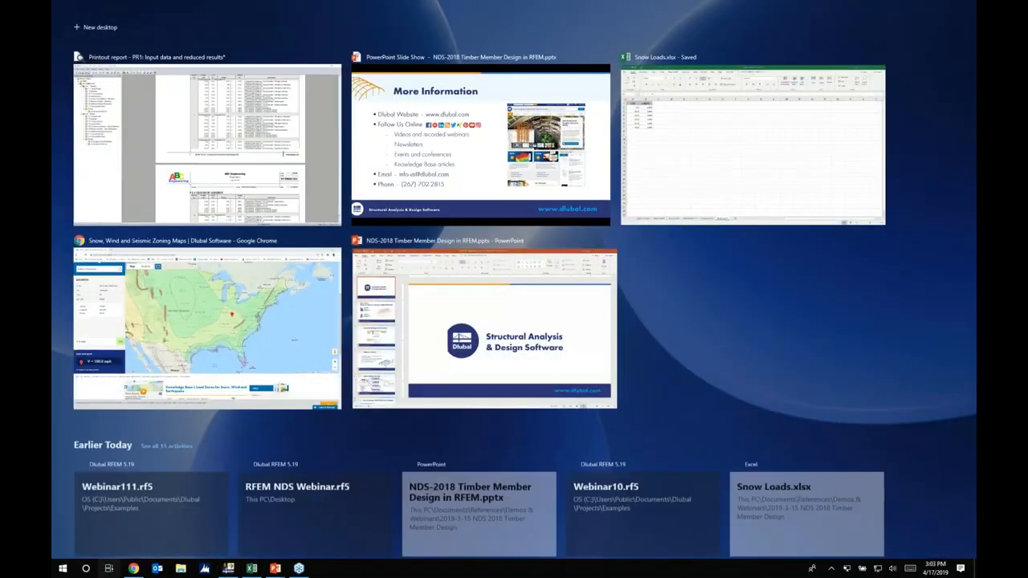
left_click(508, 191)
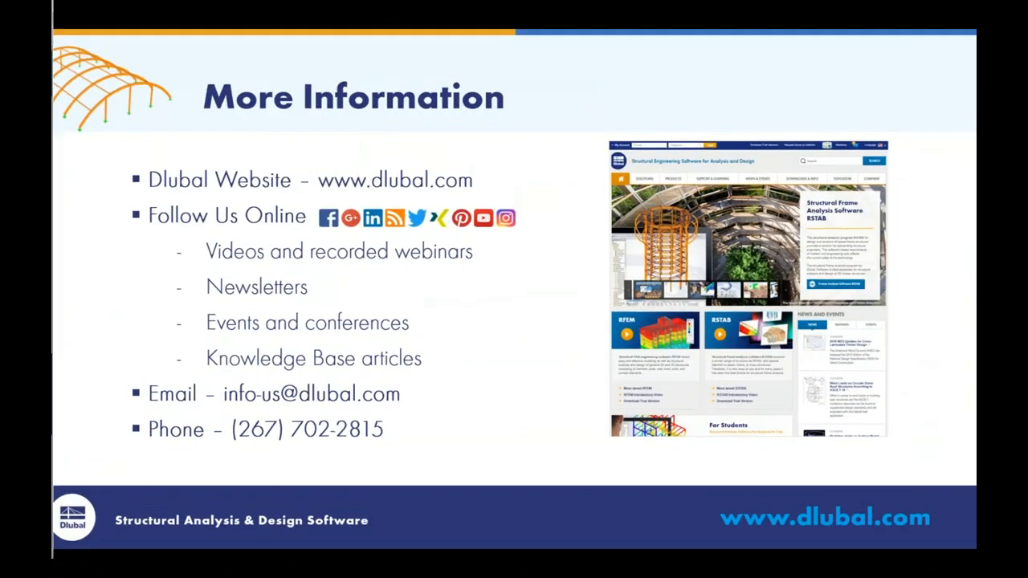